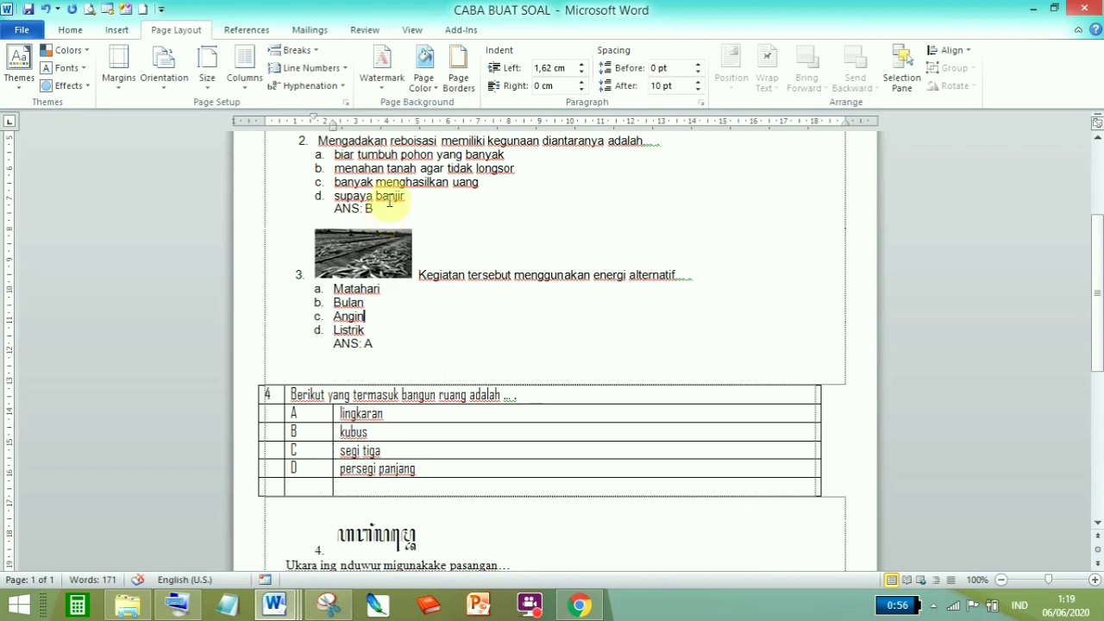
Convert the whole table holding question 4 and its answer options to text, separating the text with tabs.
left_click(386, 181)
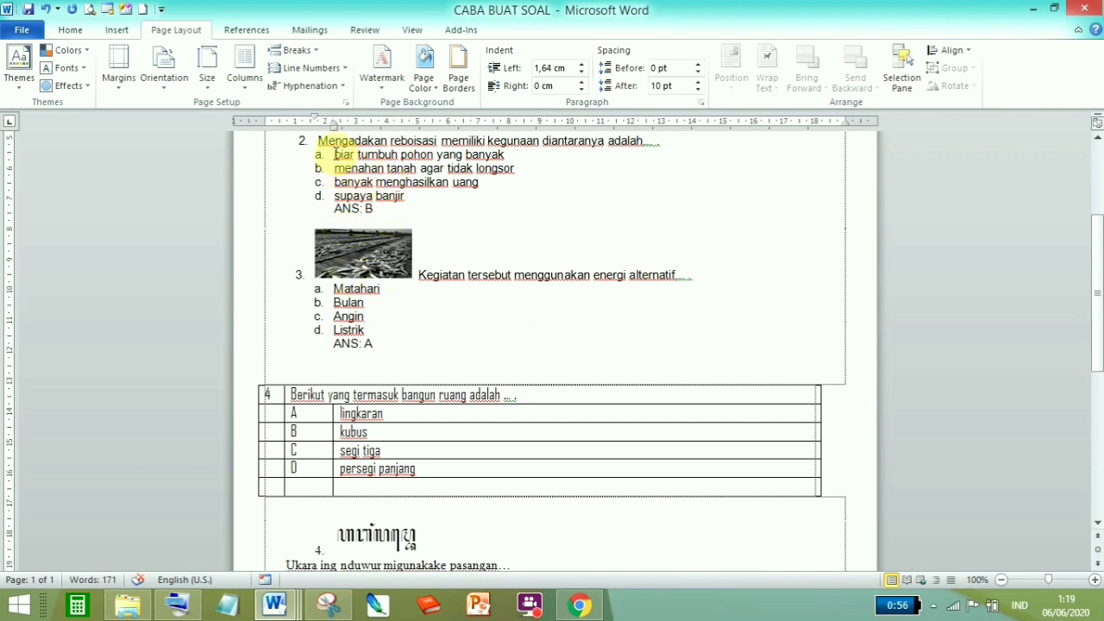
left_click_drag(316, 141, 383, 216)
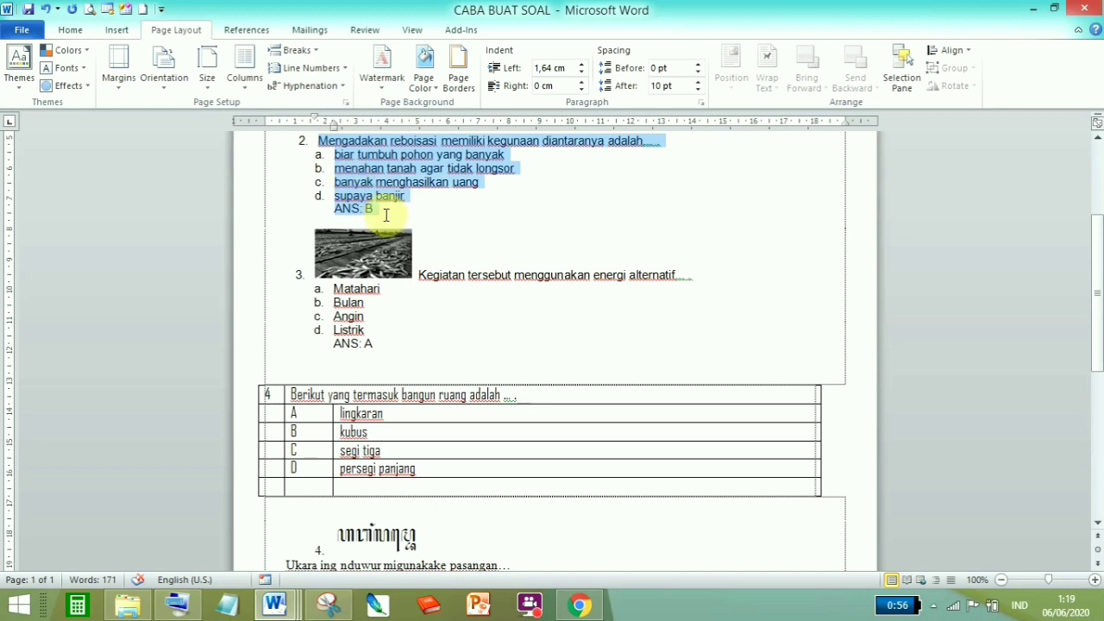
left_click(395, 394)
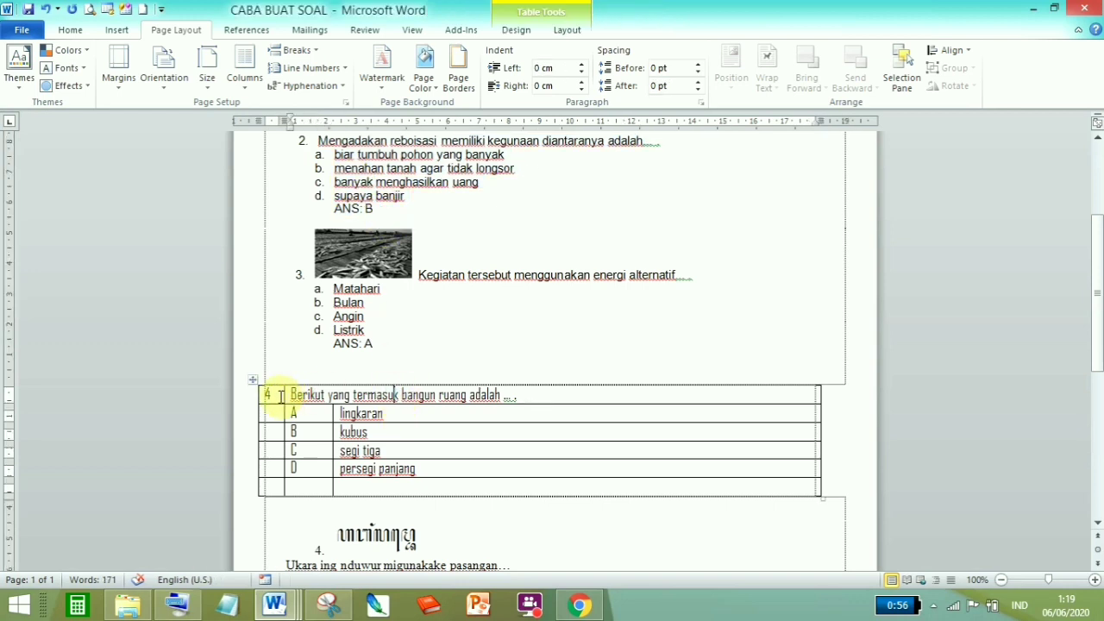
left_click_drag(278, 395, 406, 483)
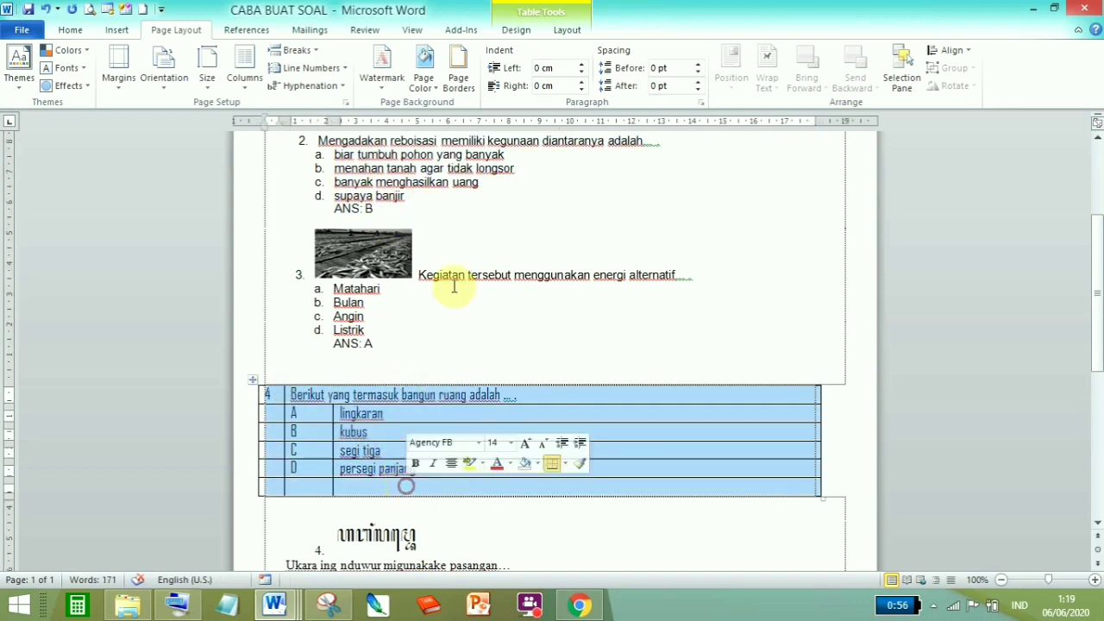
left_click(564, 31)
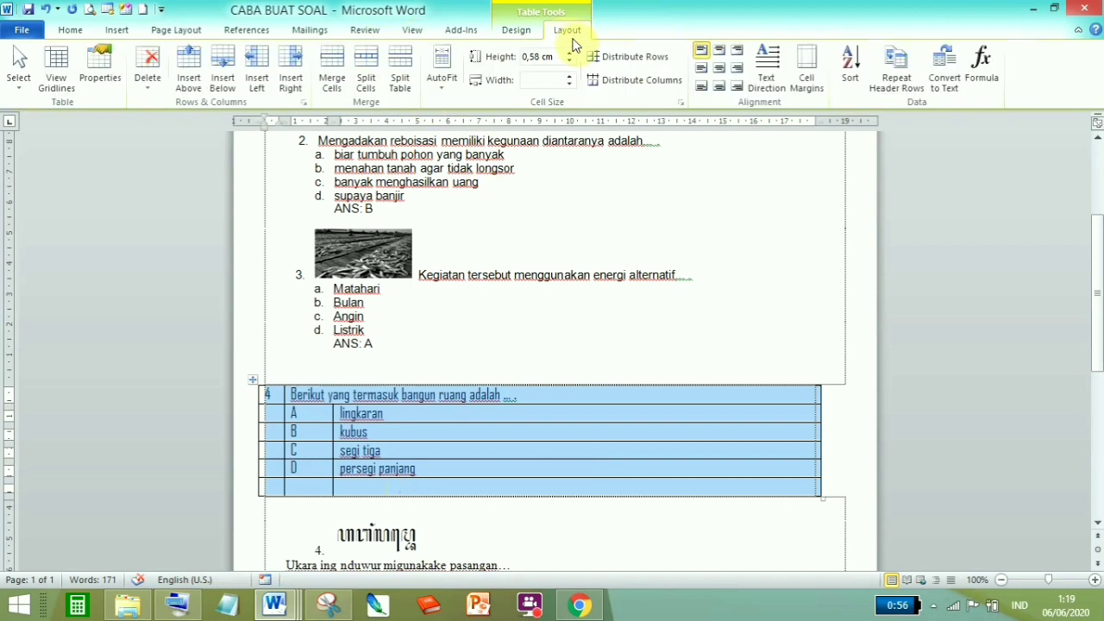
left_click(946, 80)
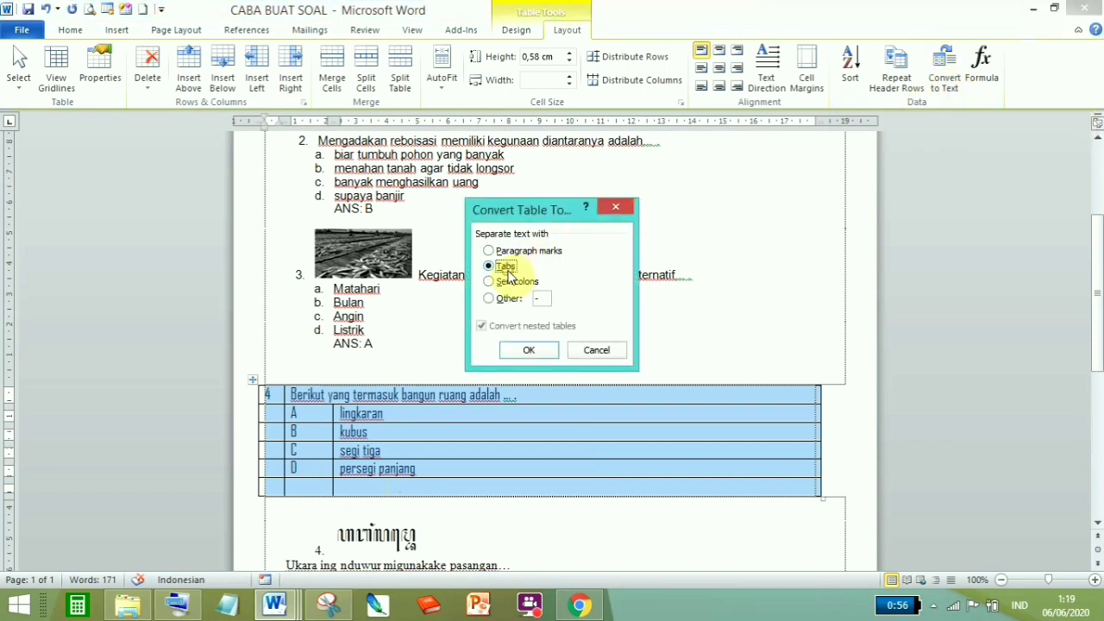
left_click(518, 353)
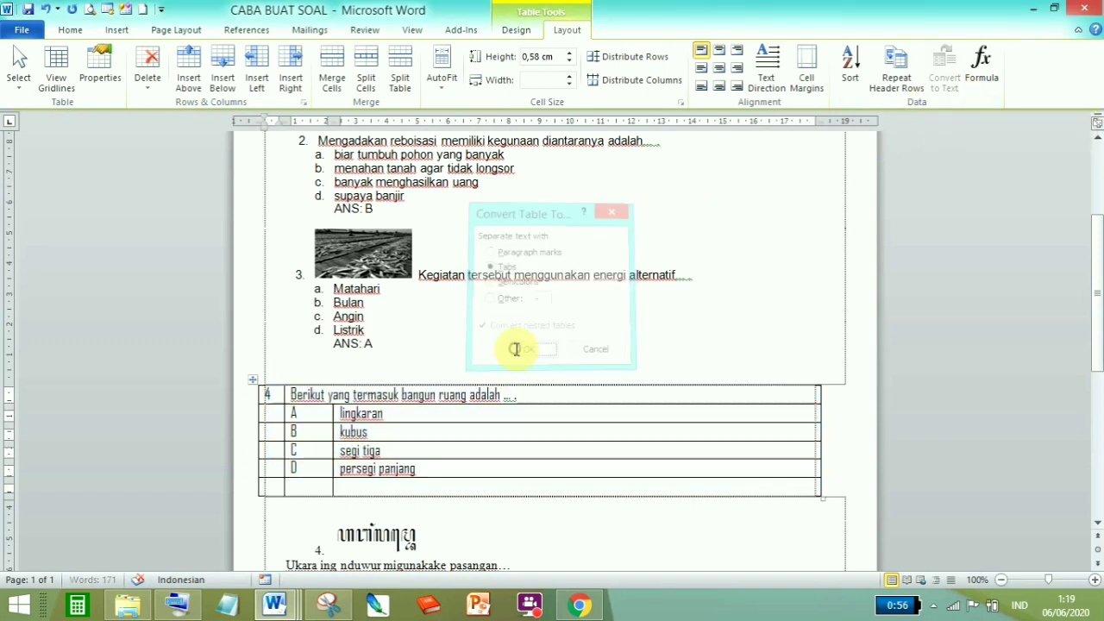
left_click(457, 501)
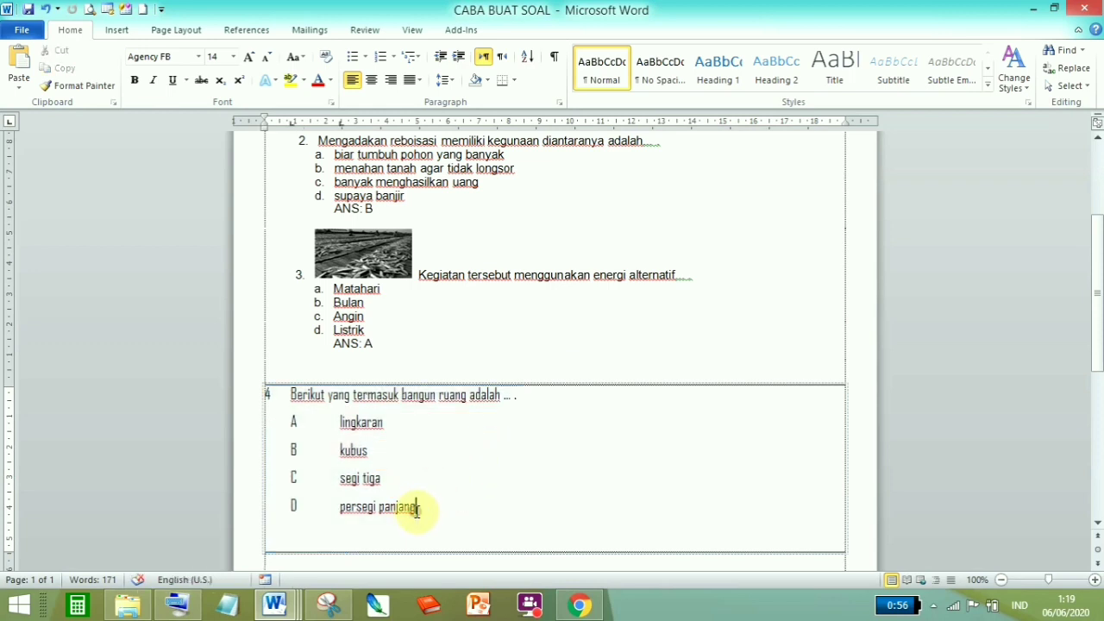
Copy the converted question text together with its four answer options.
left_click(404, 415)
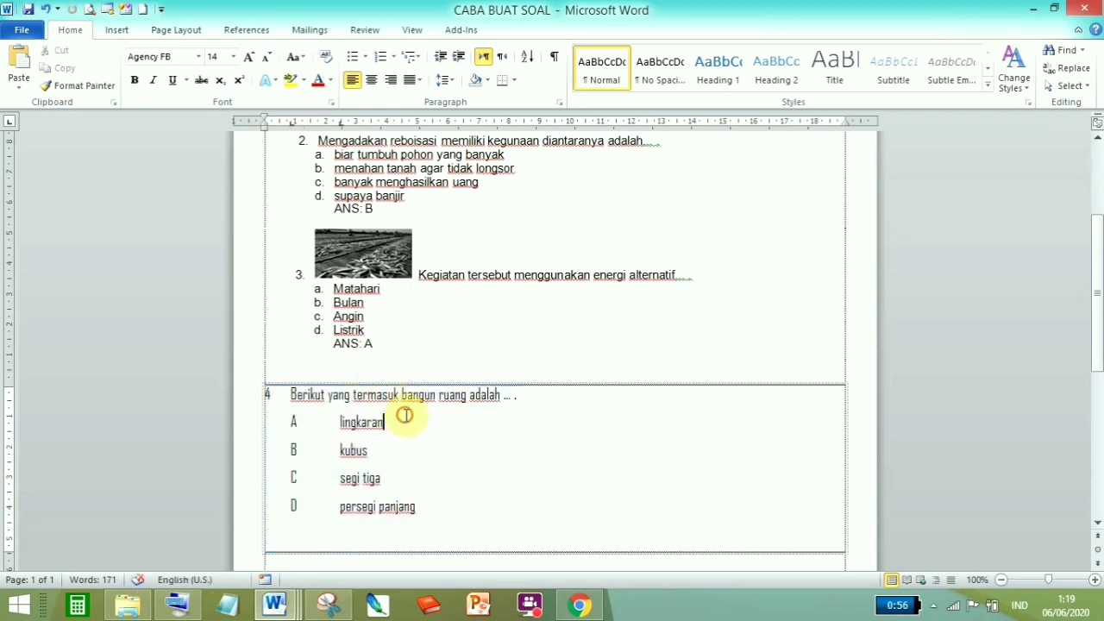
left_click(404, 344)
left_click(425, 414)
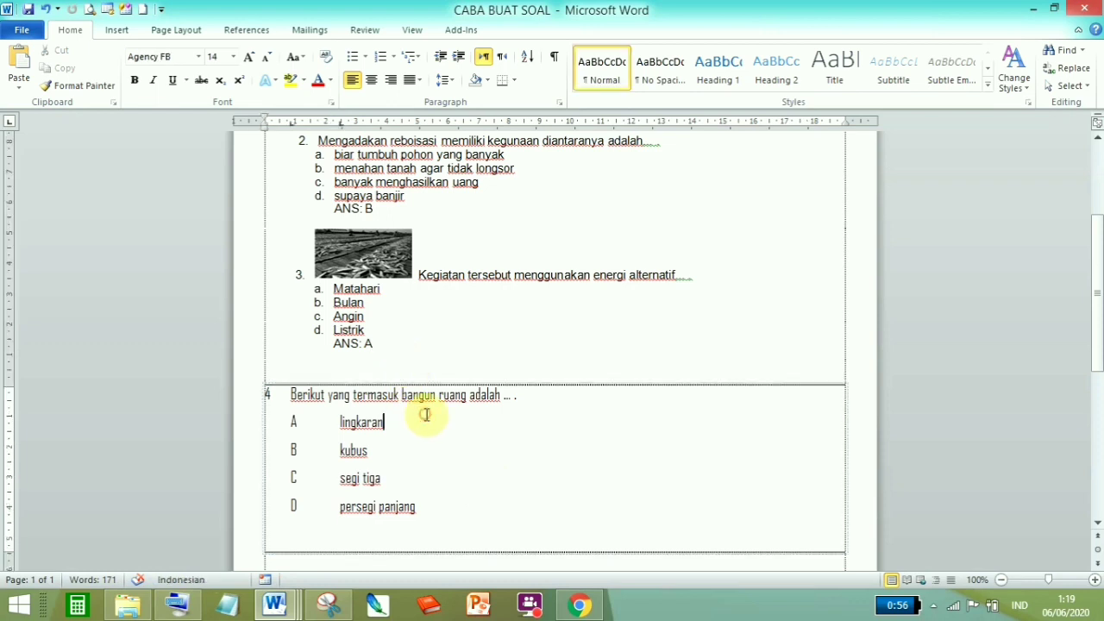
left_click_drag(419, 507, 270, 394)
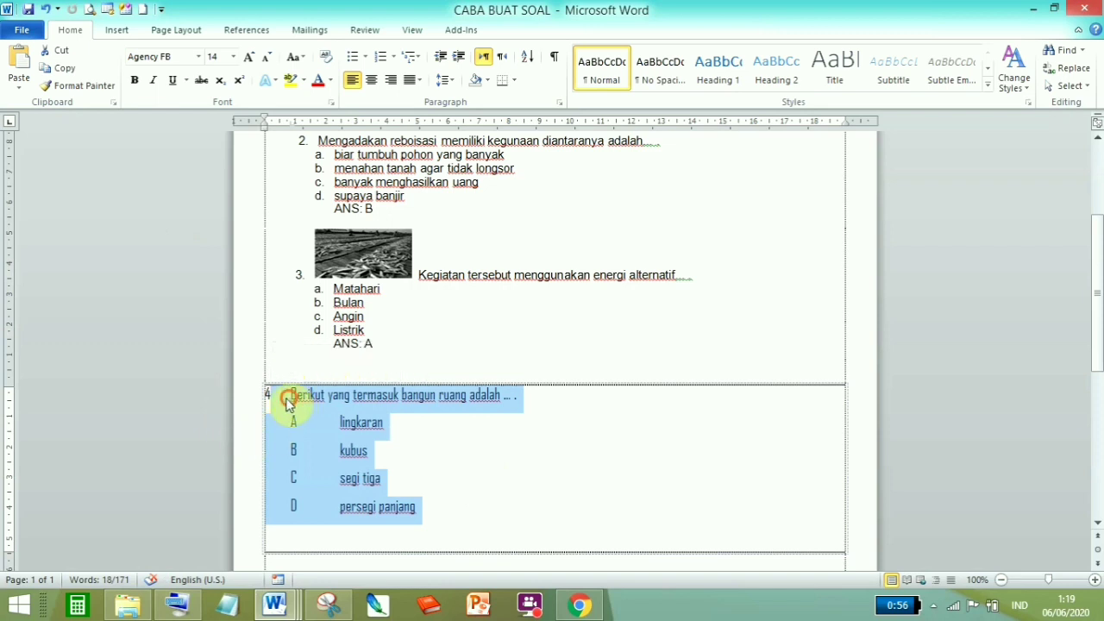
left_click(269, 398)
left_click_drag(273, 393, 421, 509)
left_click(55, 67)
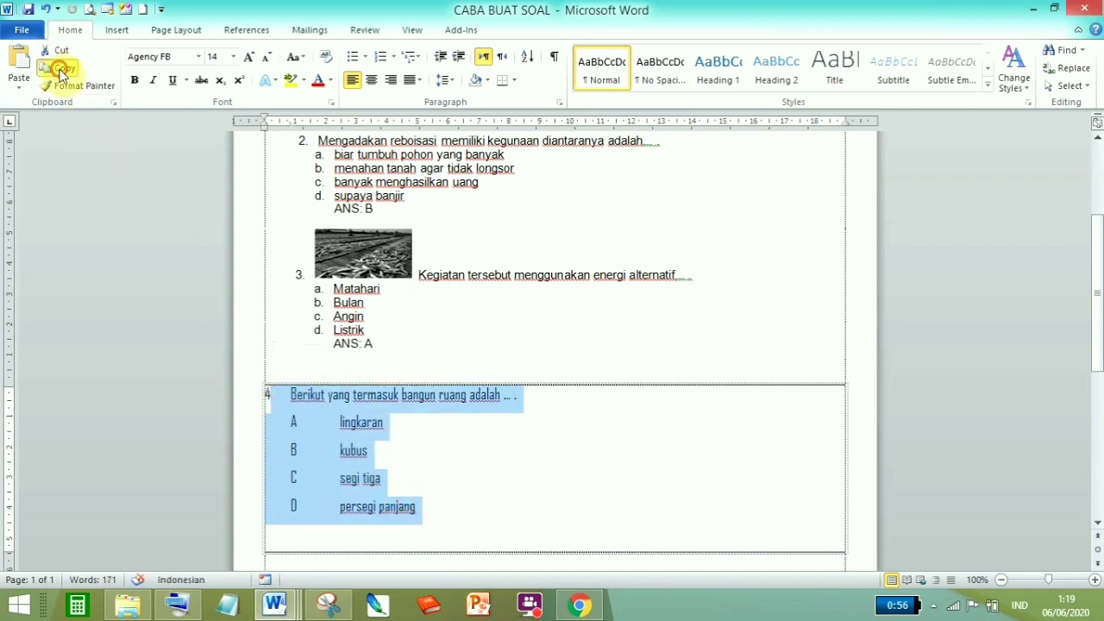
Start a numbered item "4." below the answer line of question 3, leaving a blank line between.
left_click(329, 359)
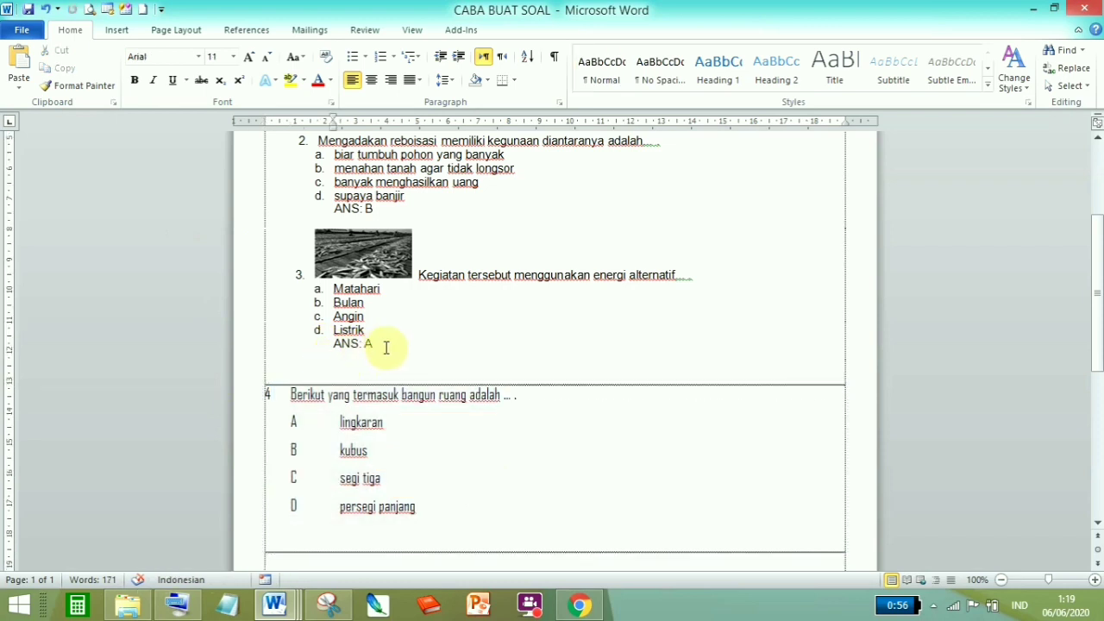
key("Return")
key("Return")
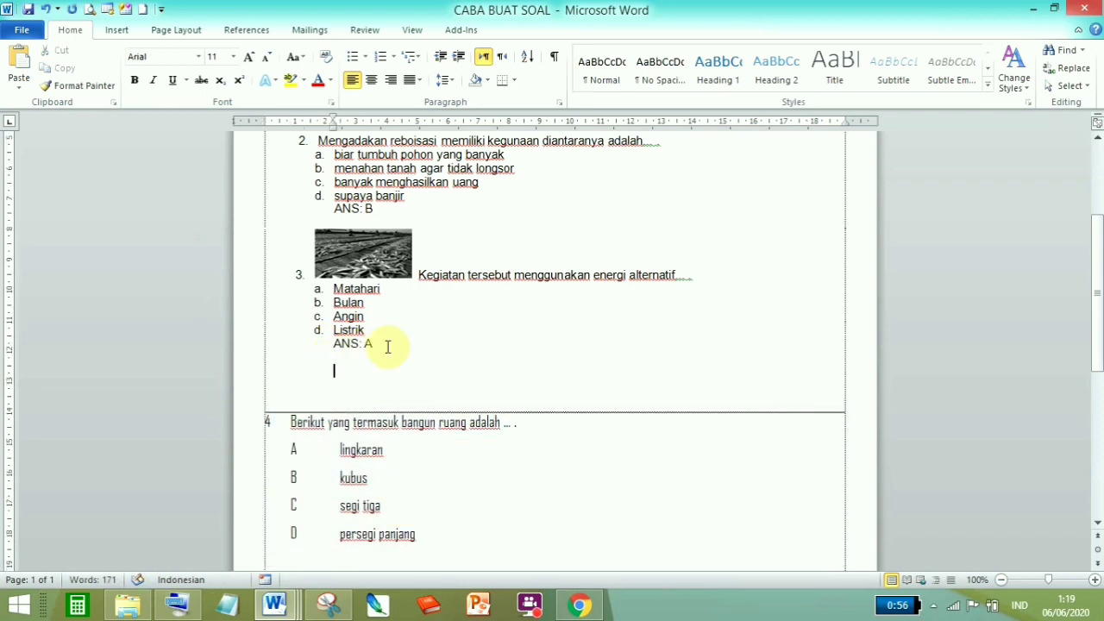
type("4.")
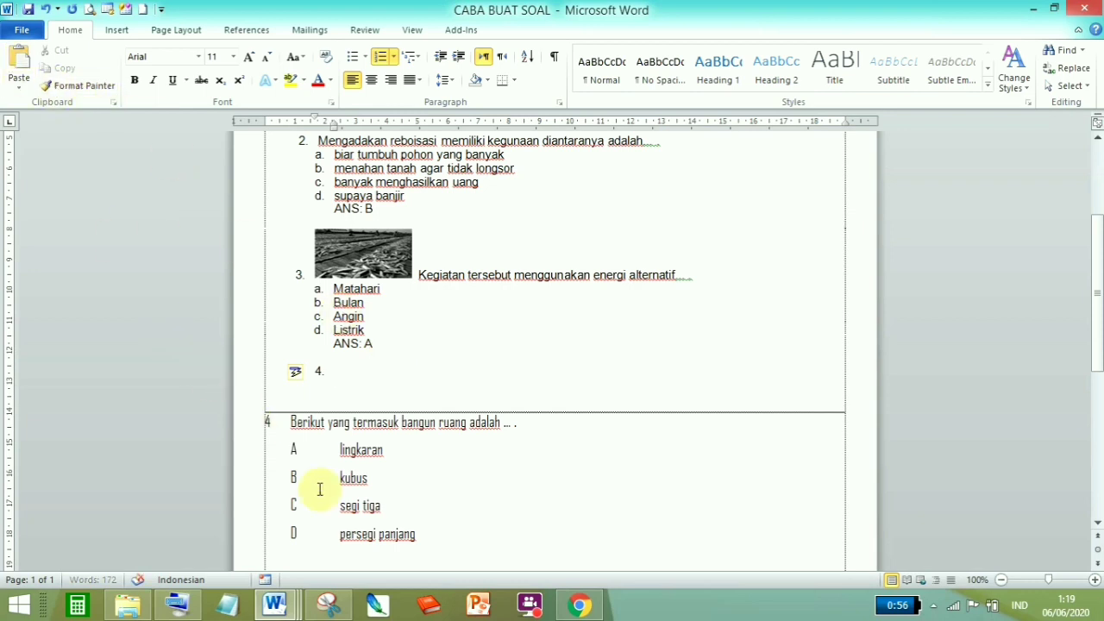
Copy the converted question with its four options, without its number, and paste it into the new item 4.
left_click_drag(432, 537, 293, 422)
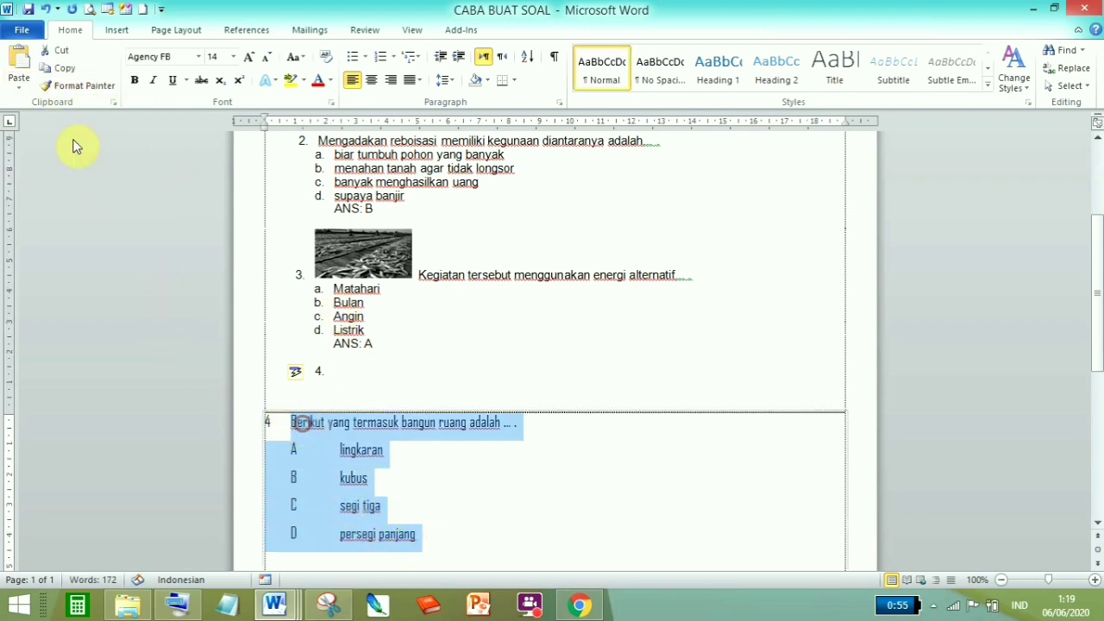
left_click(50, 73)
left_click(345, 373)
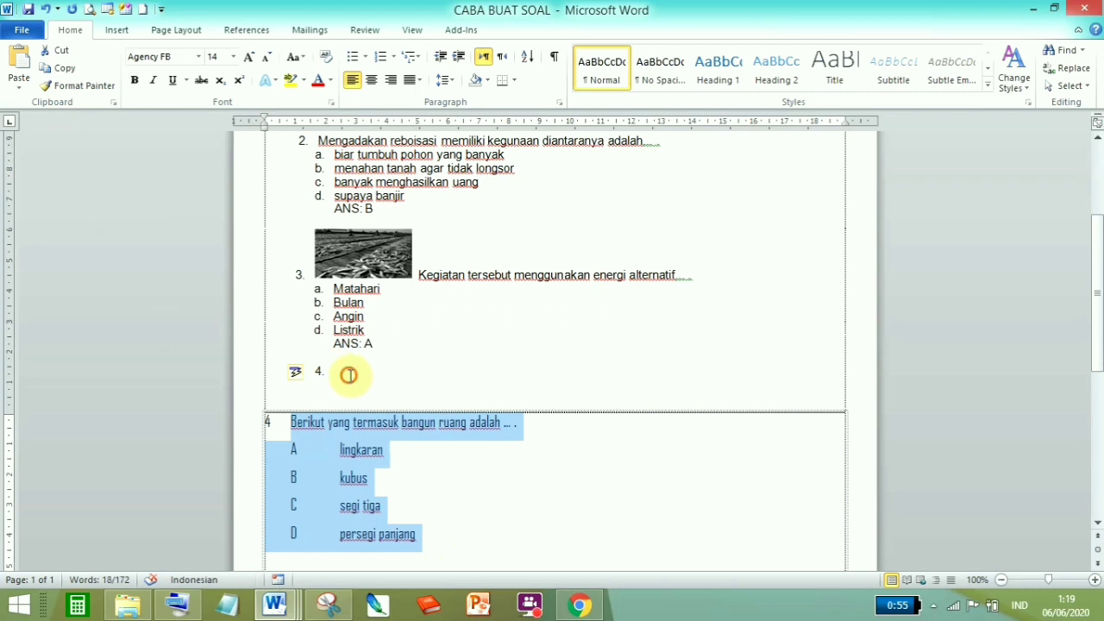
left_click(20, 76)
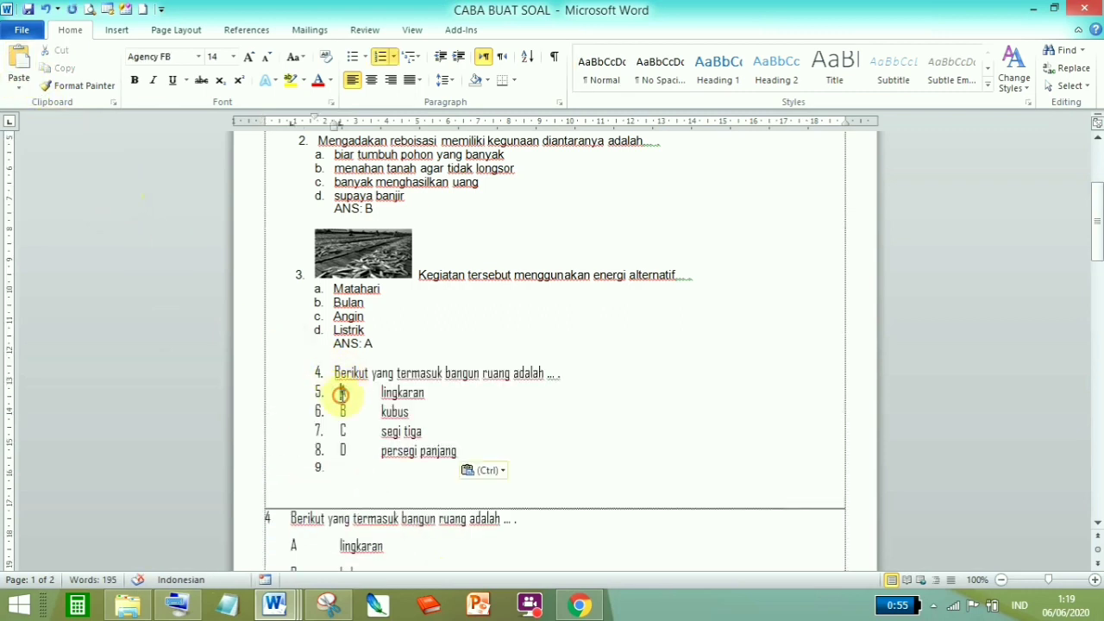
Delete the gap after the option letter A and remove the automatic numbering from the option lines and the empty line below them.
key("BackSpace")
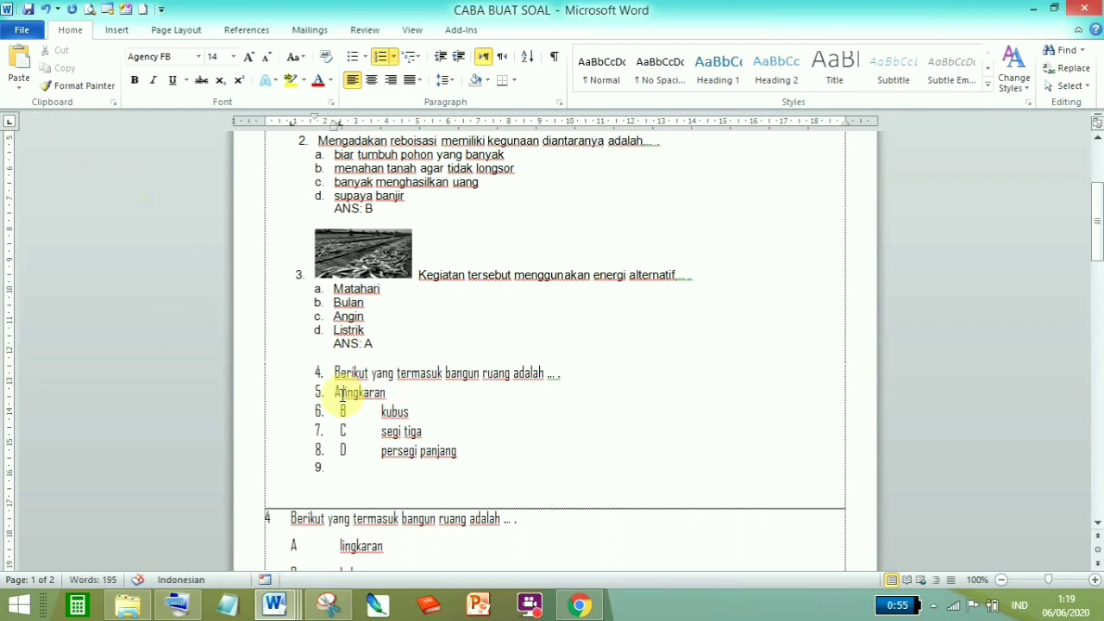
key("BackSpace")
key("Down")
key("BackSpace")
key("Down")
key("BackSpace")
key("Down")
key("BackSpace")
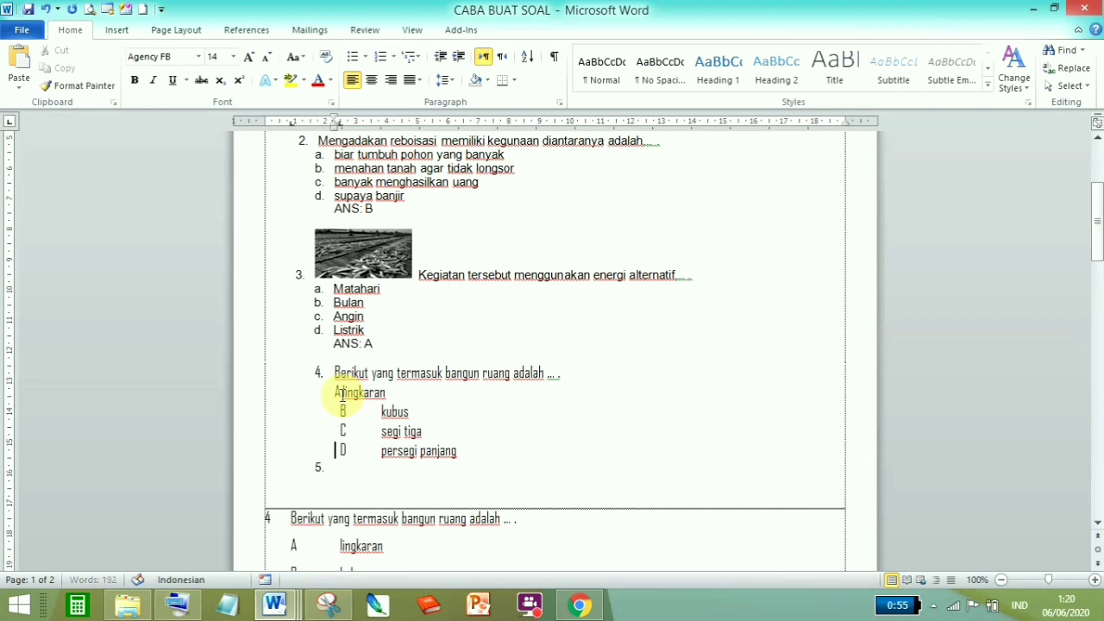
key("Down")
key("BackSpace")
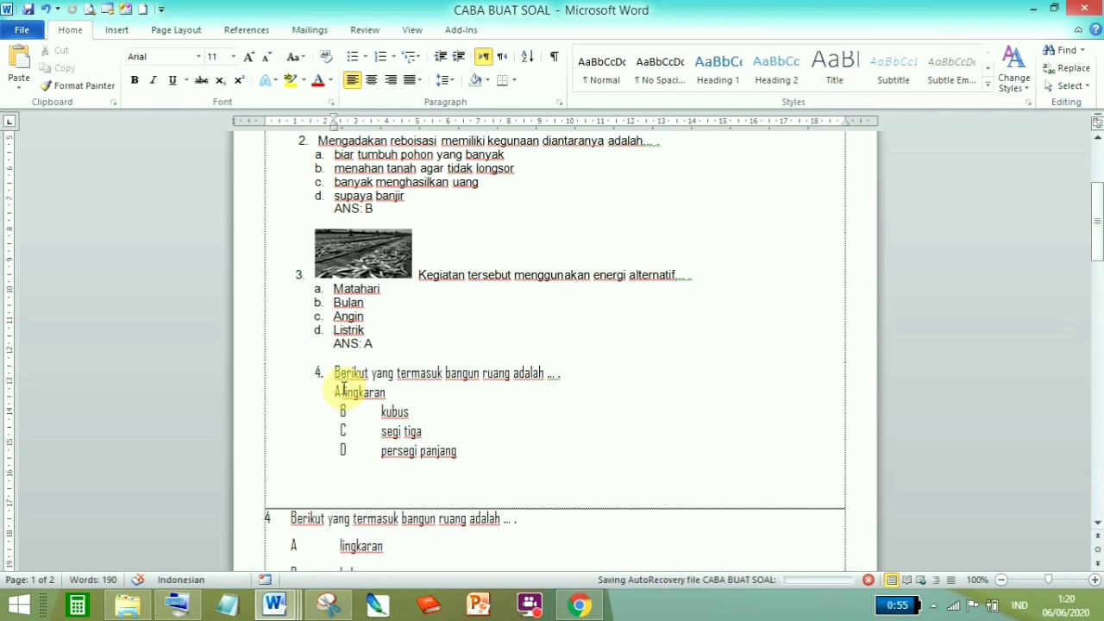
Relabel the first option of question 4 as "A." followed by a tab before "lingkaran".
type("A")
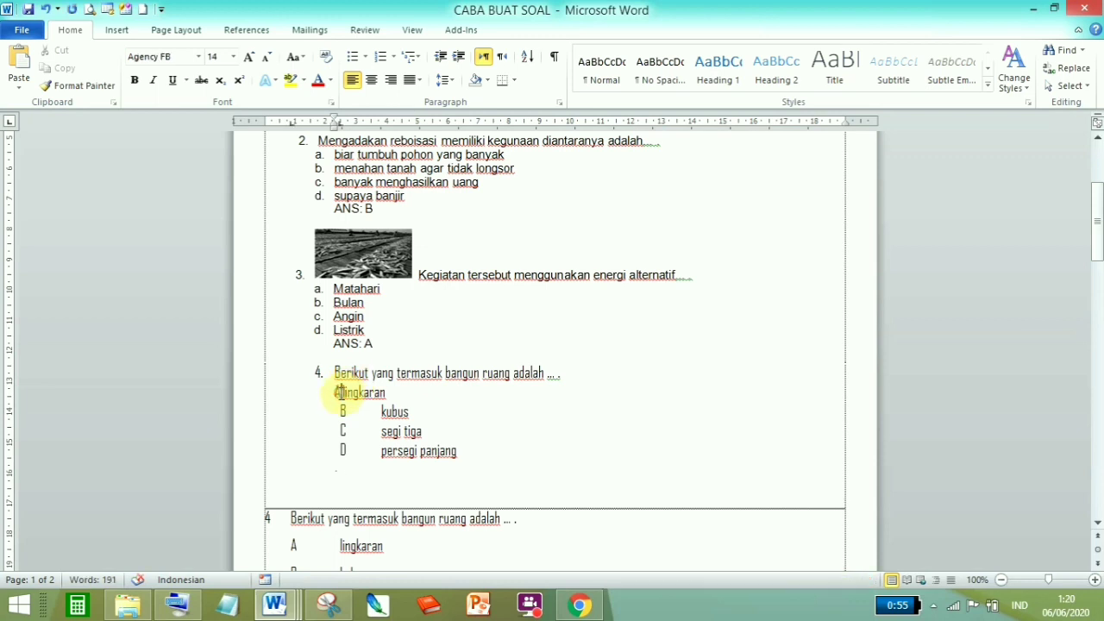
double_click(332, 393)
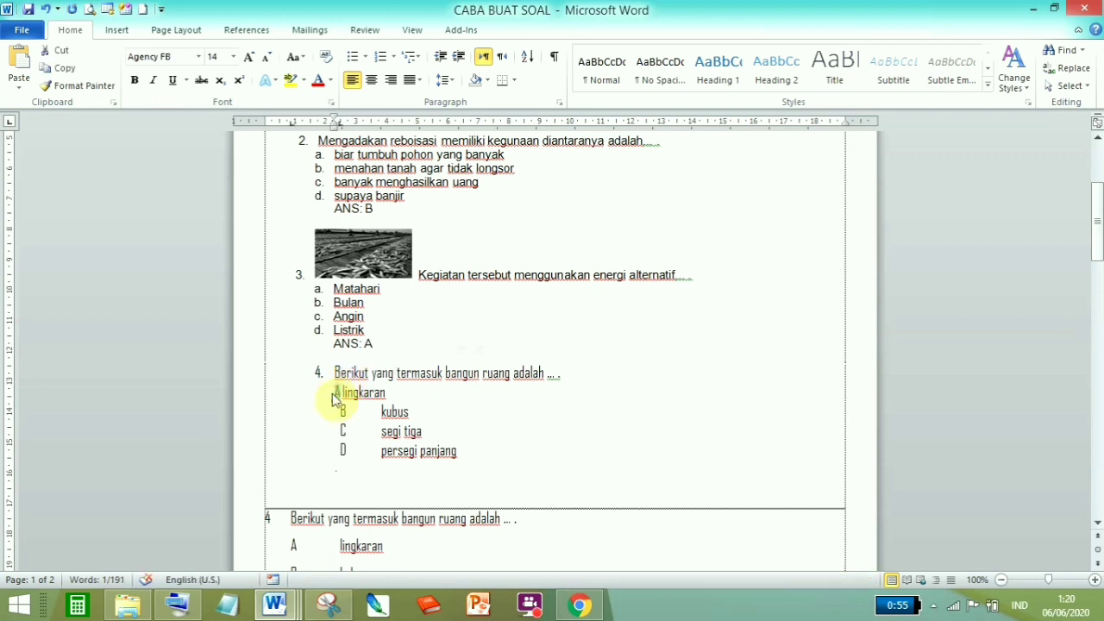
type("A.")
key("Tab")
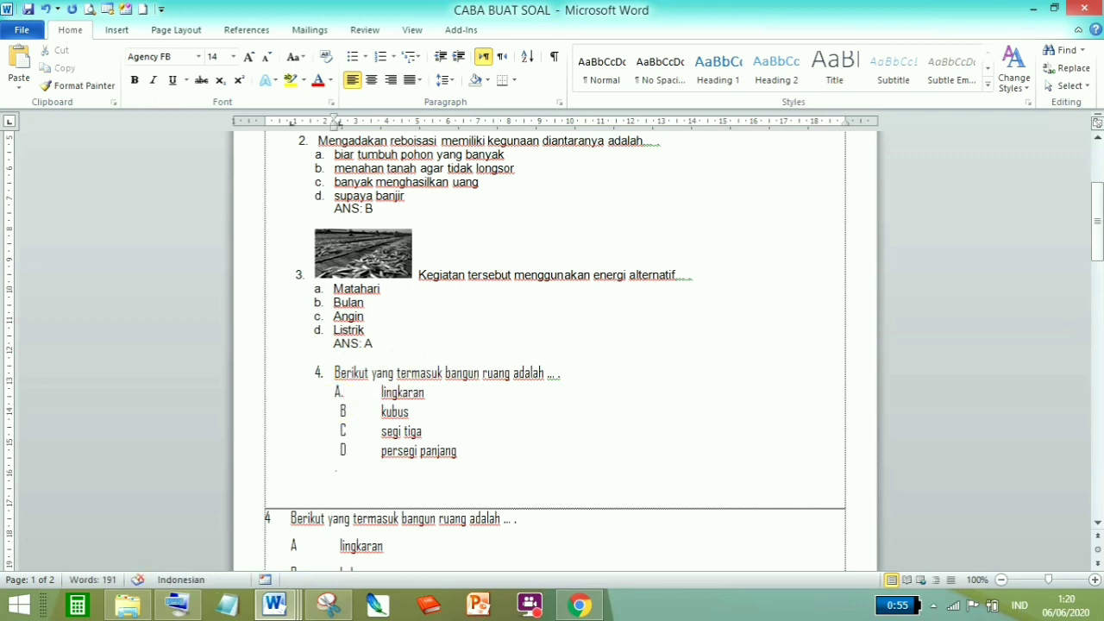
left_click_drag(334, 394, 440, 450)
left_click(364, 412)
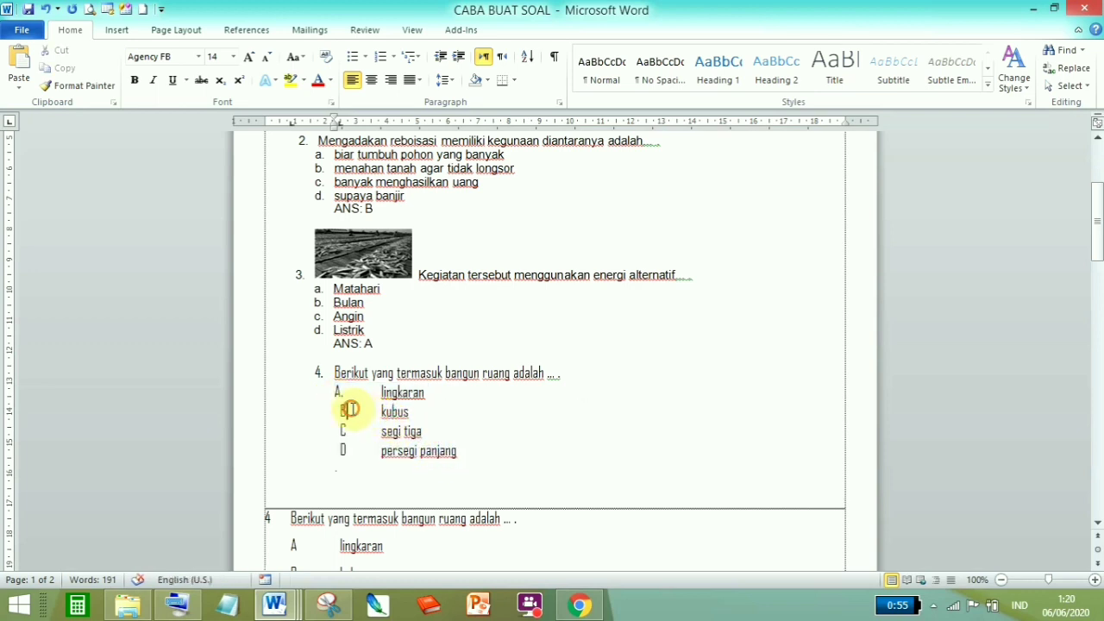
Change the label of the option "lingkaran" to lowercase "a." followed by a tab.
left_click(341, 391)
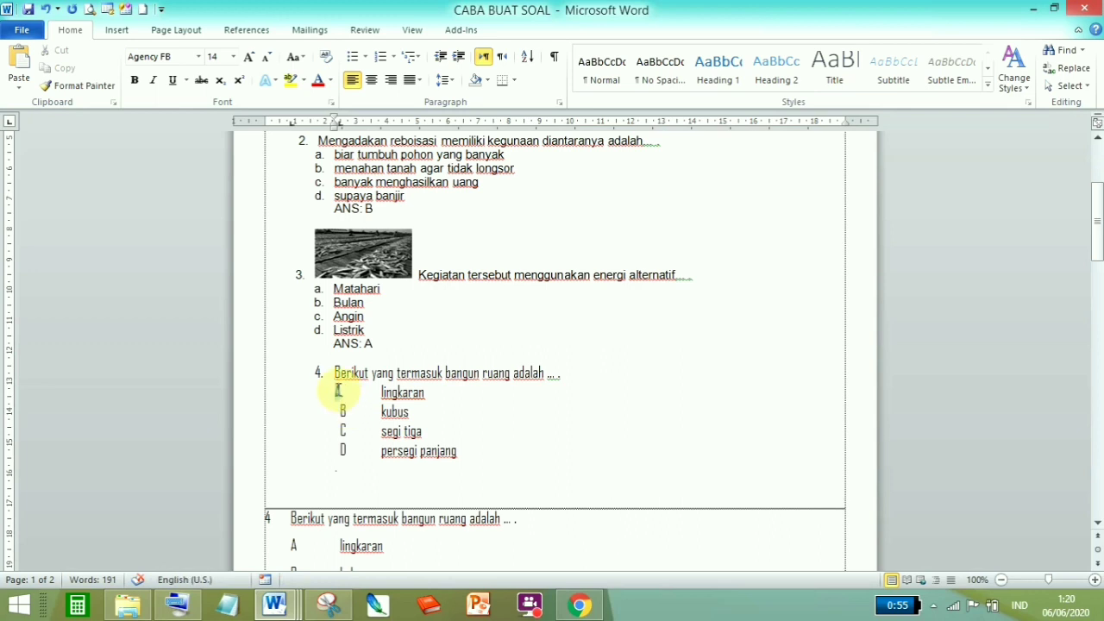
double_click(337, 390)
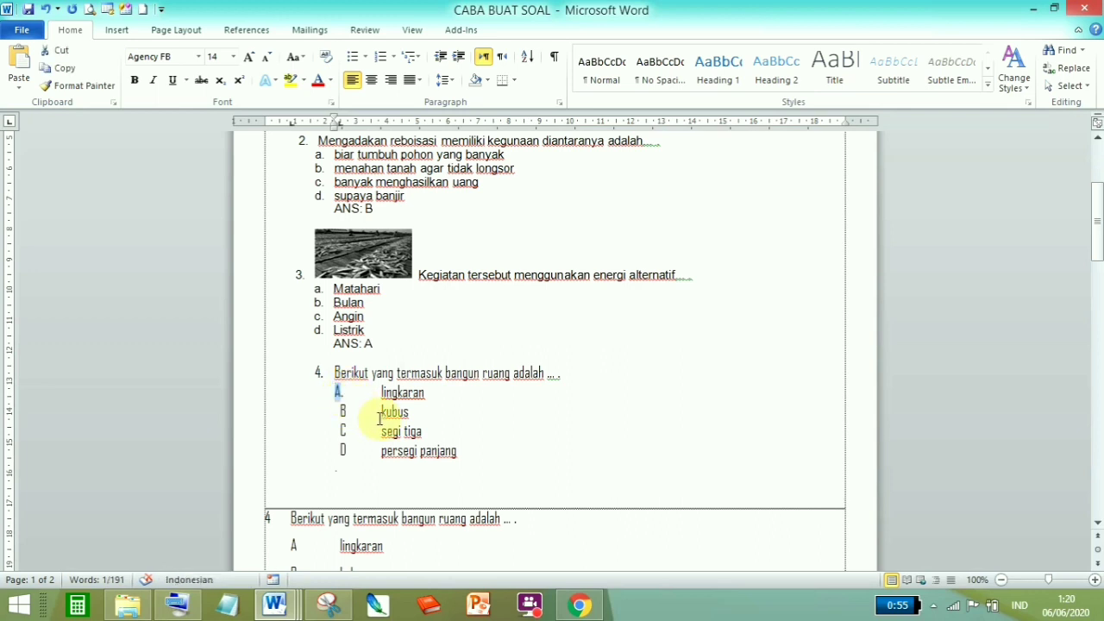
type("a")
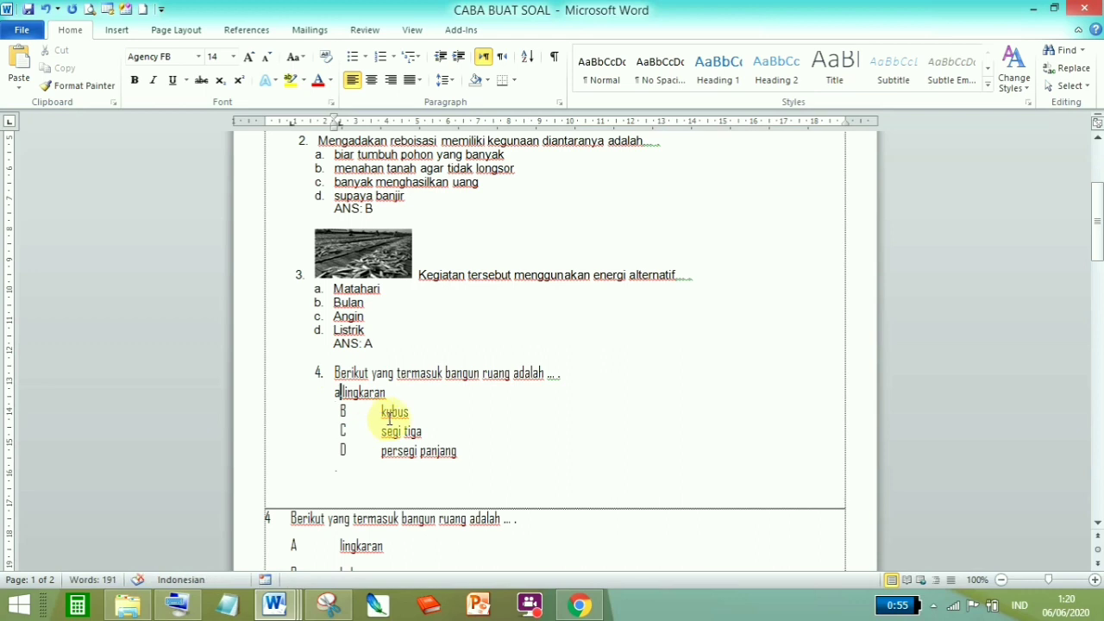
type(".")
key("Tab")
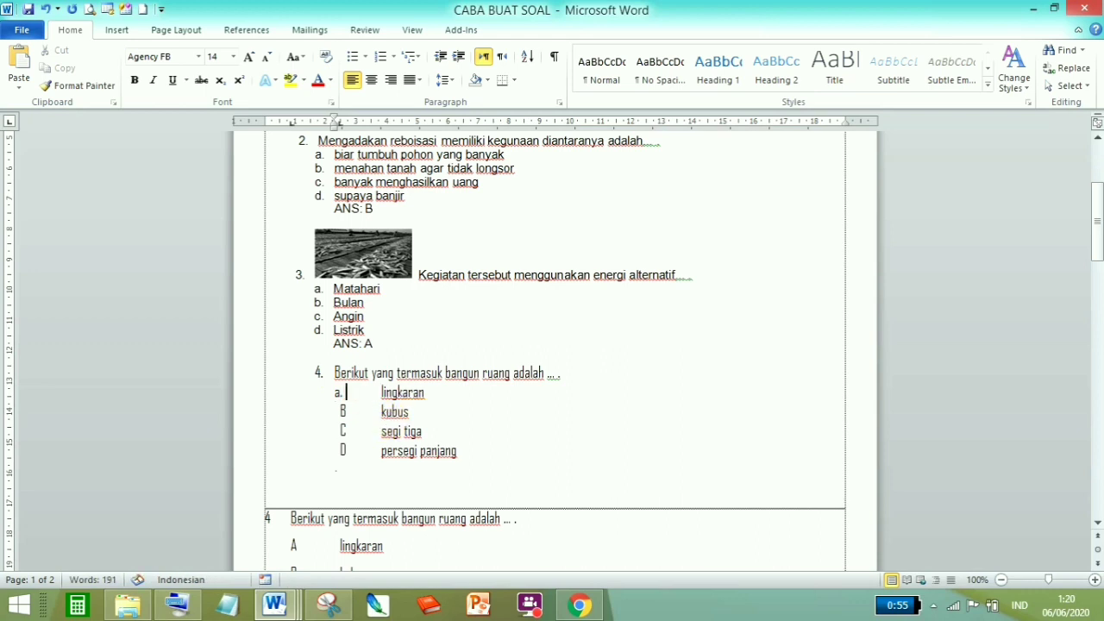
Replace the labels of the options kubus, segi tiga and persegi panjang with "b.", "c." and "d.".
left_click(347, 413)
key("BackSpace")
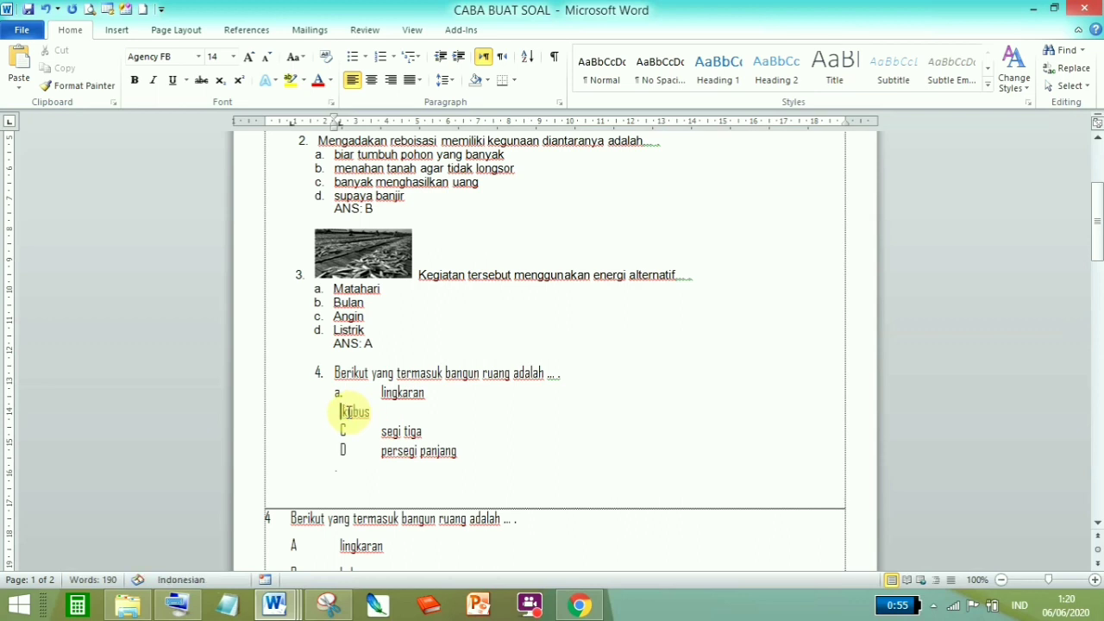
type("b.")
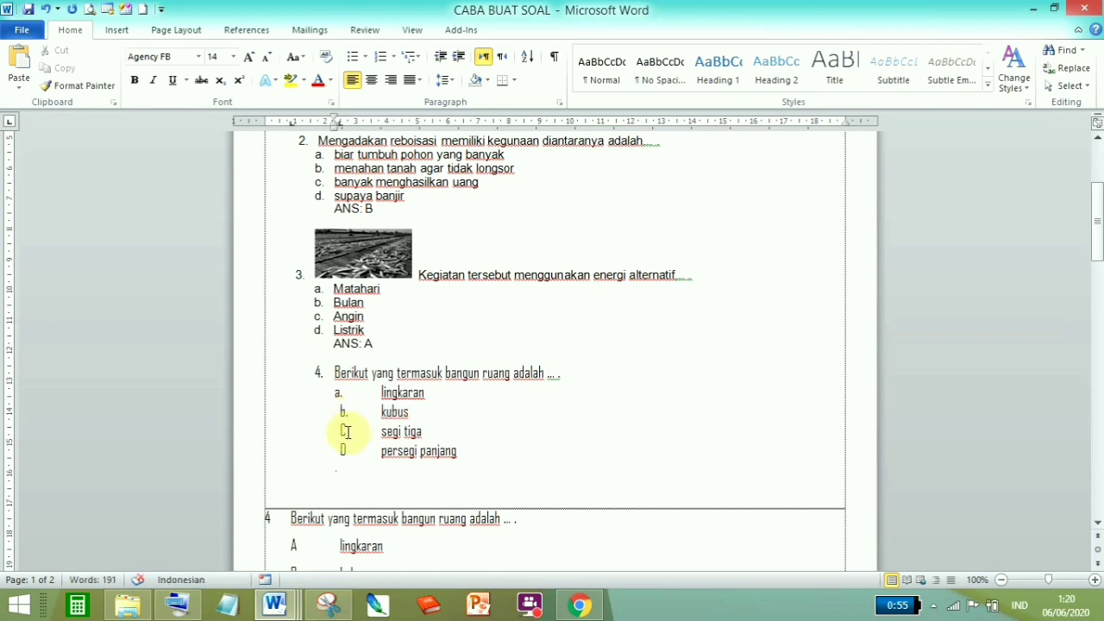
left_click(347, 432)
key("BackSpace")
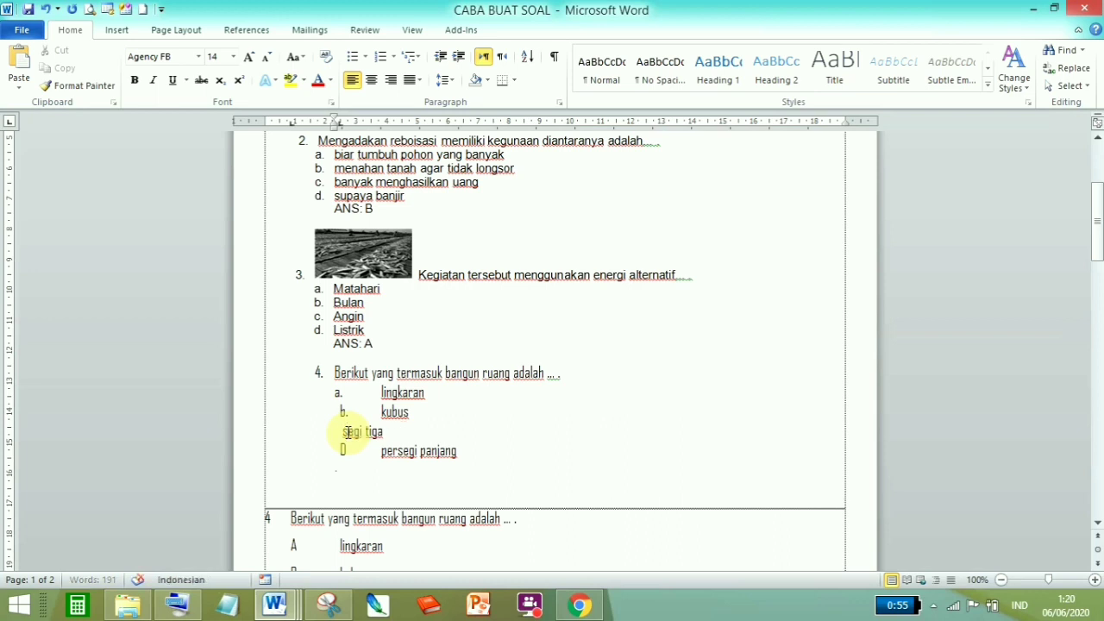
type("c.")
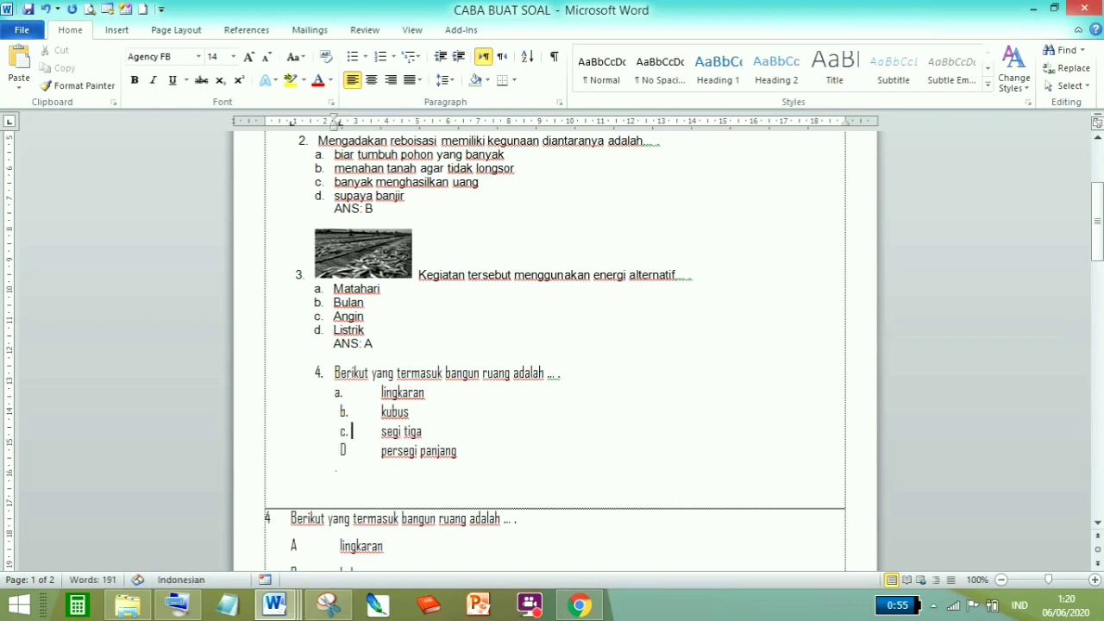
left_click(347, 450)
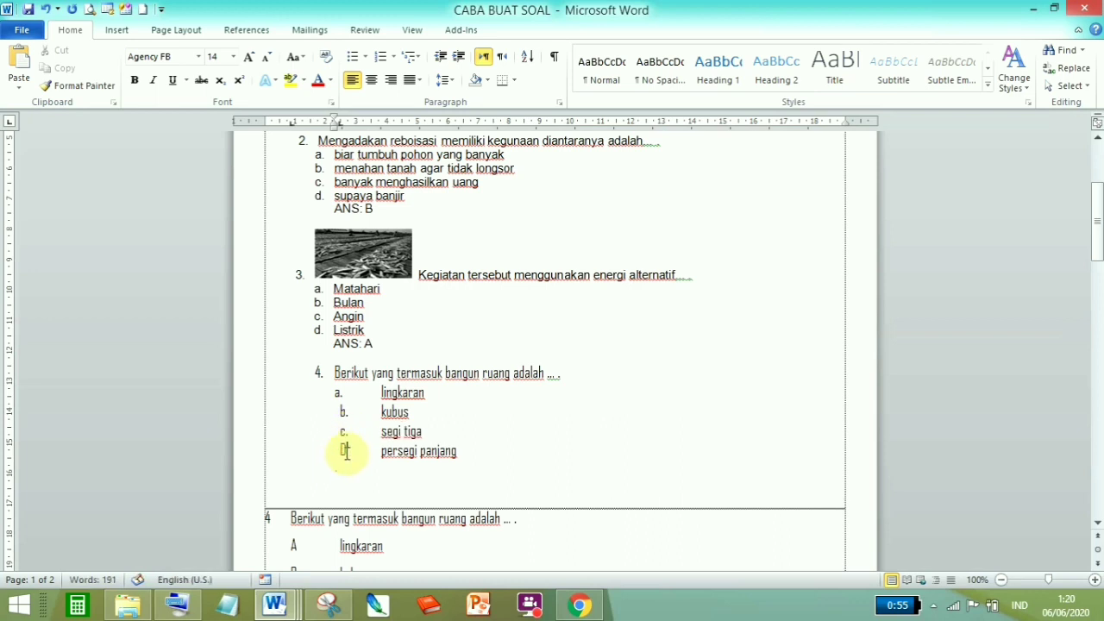
key("BackSpace")
type("d")
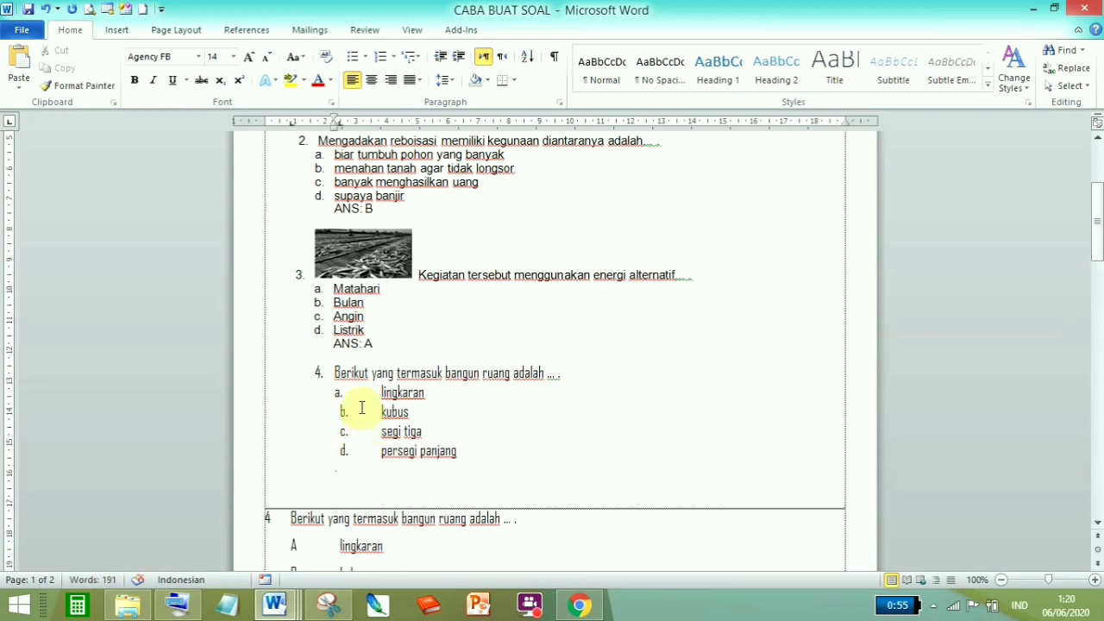
Apply automatic a., b., c. numbering to the four options of question 4 and reduce their indent to line up with question 3's options.
left_click_drag(349, 393, 437, 458)
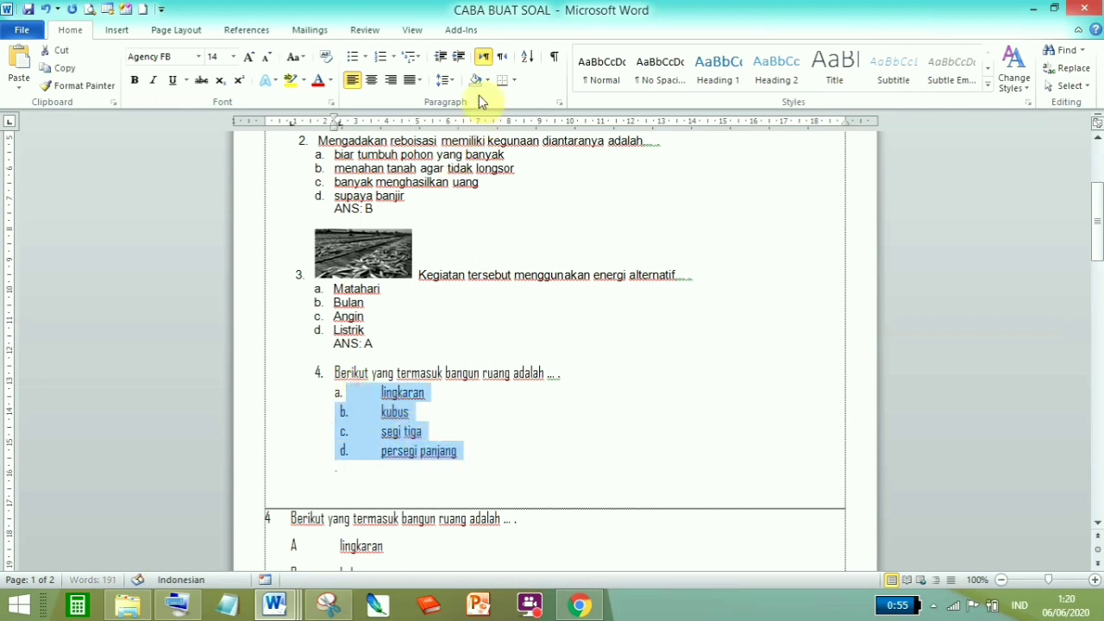
left_click(393, 58)
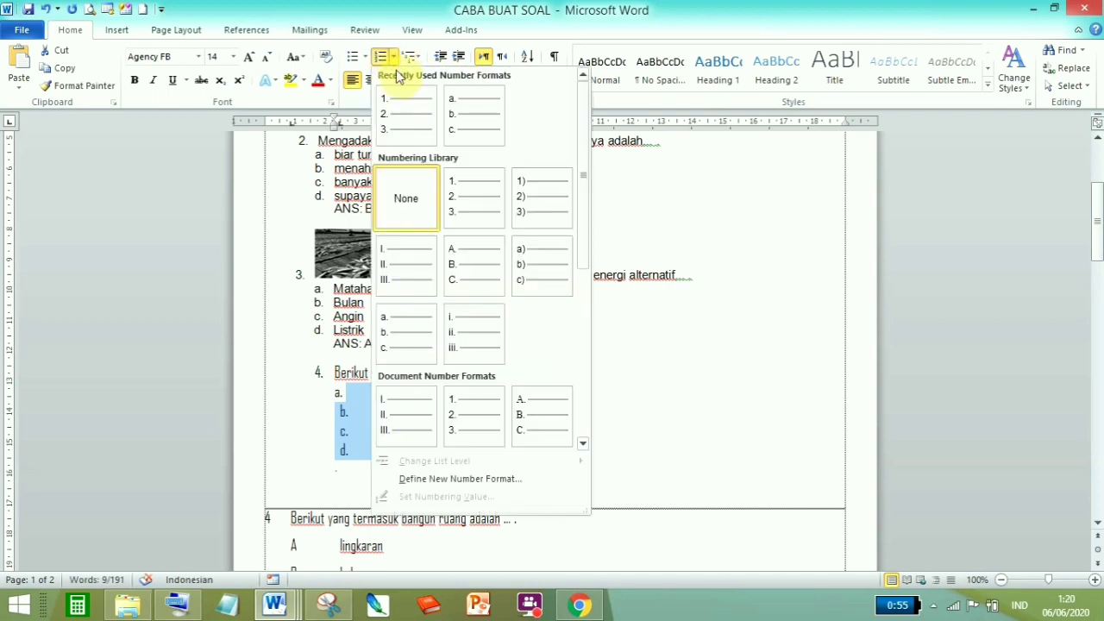
left_click(463, 121)
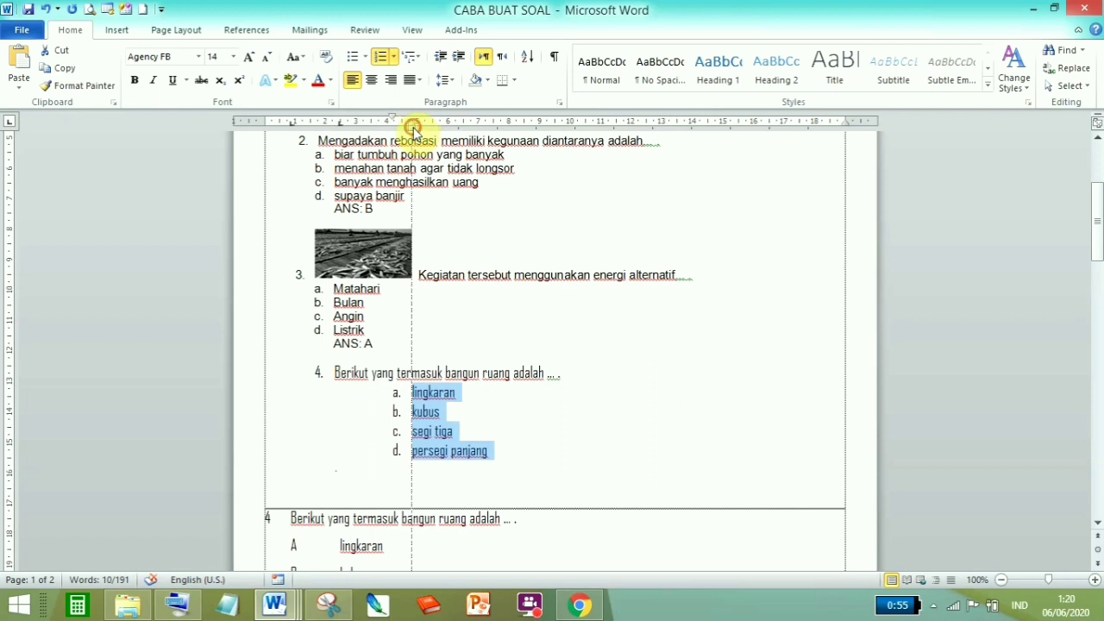
left_click_drag(414, 131, 337, 159)
Reduce the indent of question 4's numbered line so its number sits further out than its option letters.
left_click(336, 363)
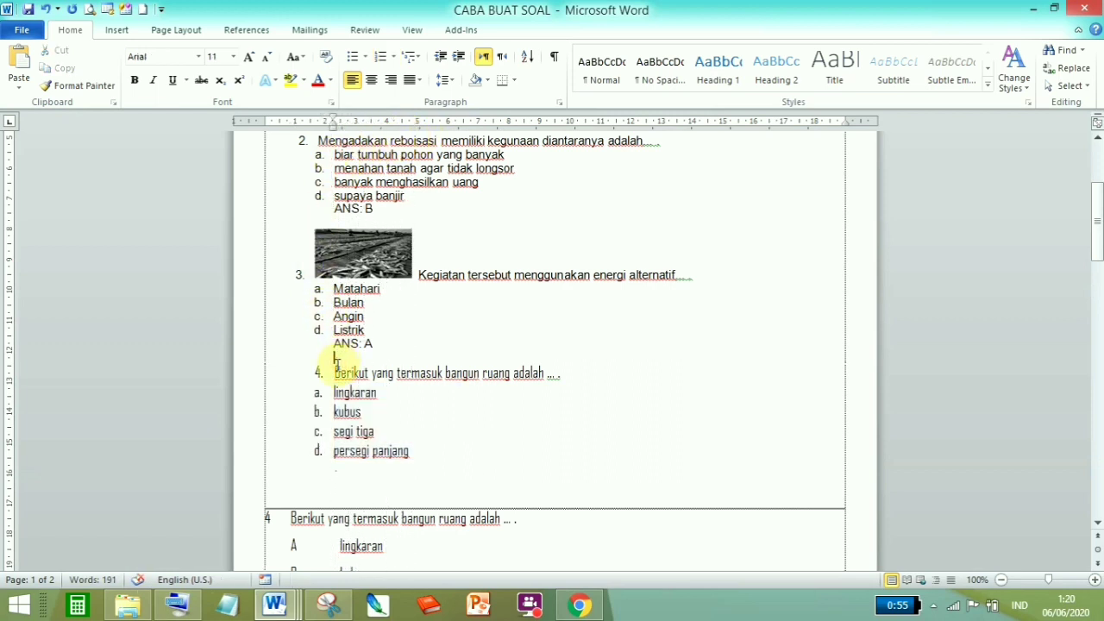
left_click_drag(334, 129, 315, 141)
left_click(316, 140)
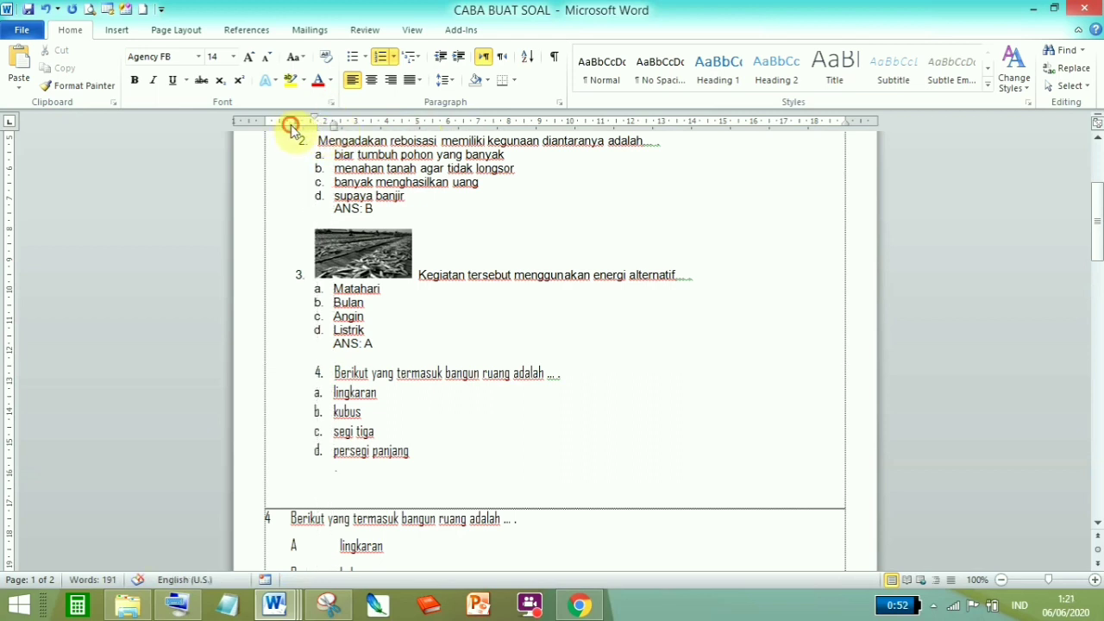
left_click_drag(333, 131, 307, 131)
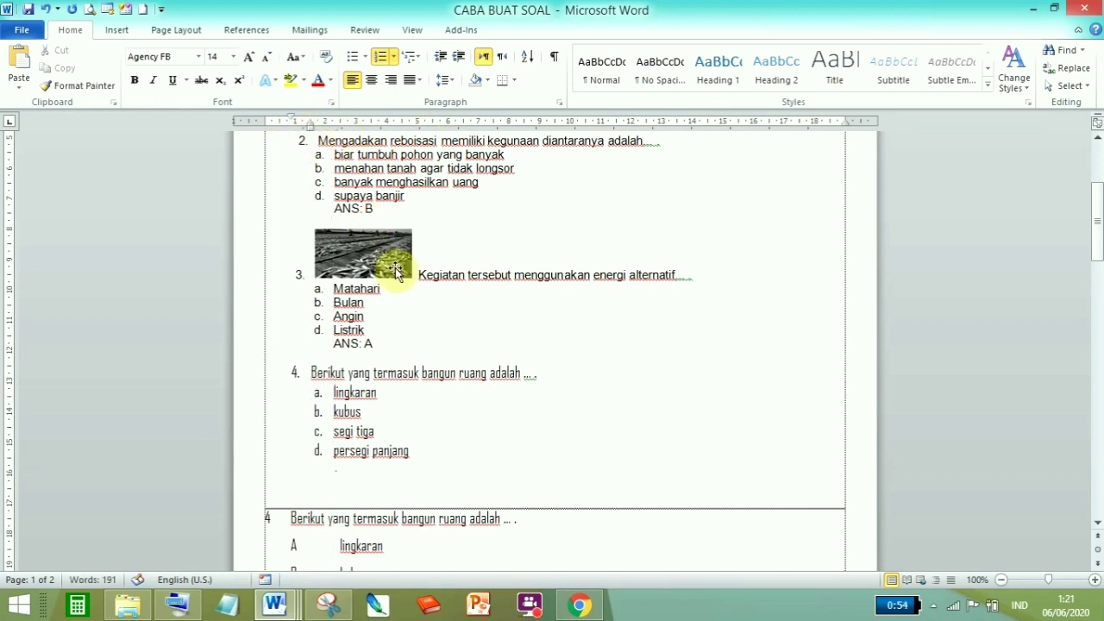
Delete the leftover table version of question 4 together with the blank space above it.
left_click(450, 374)
left_click(477, 476)
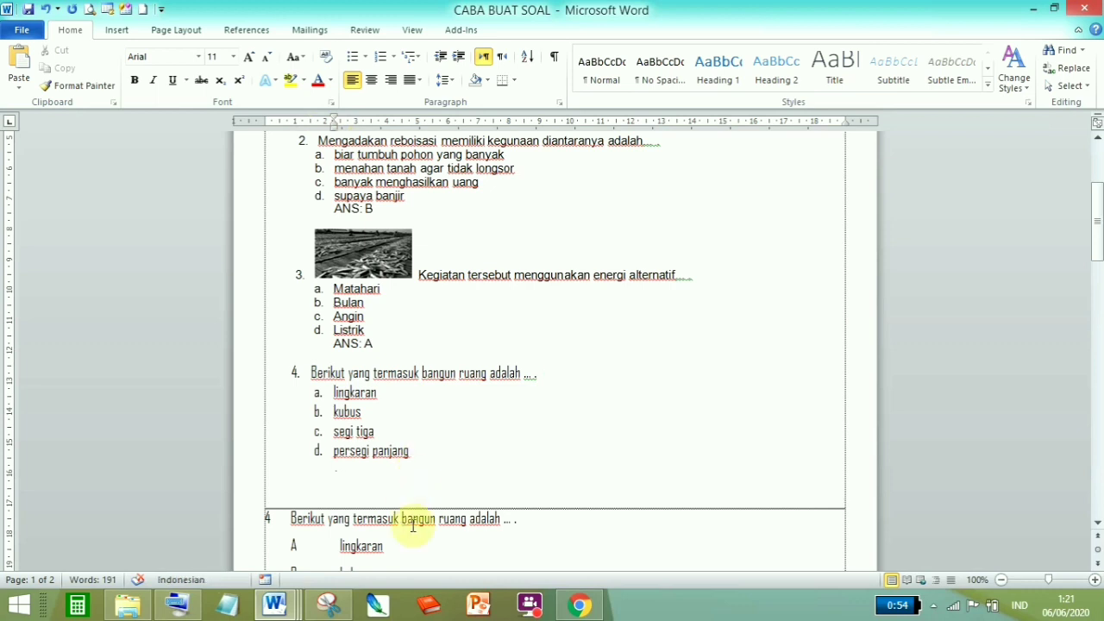
left_click(418, 556)
left_click(365, 429)
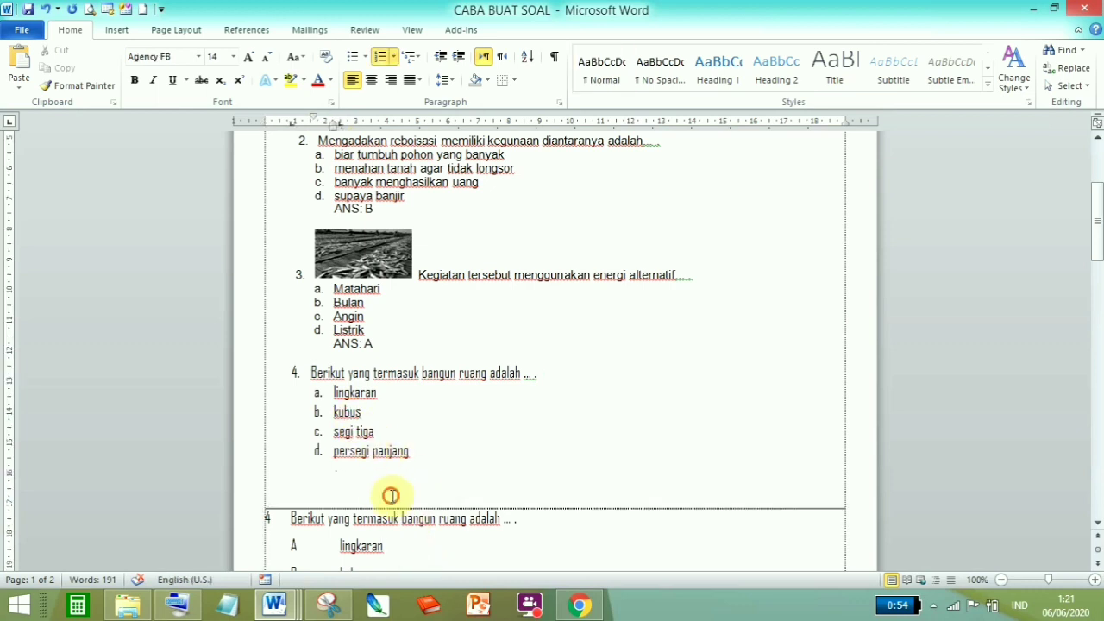
left_click_drag(389, 493, 311, 193)
key("Delete")
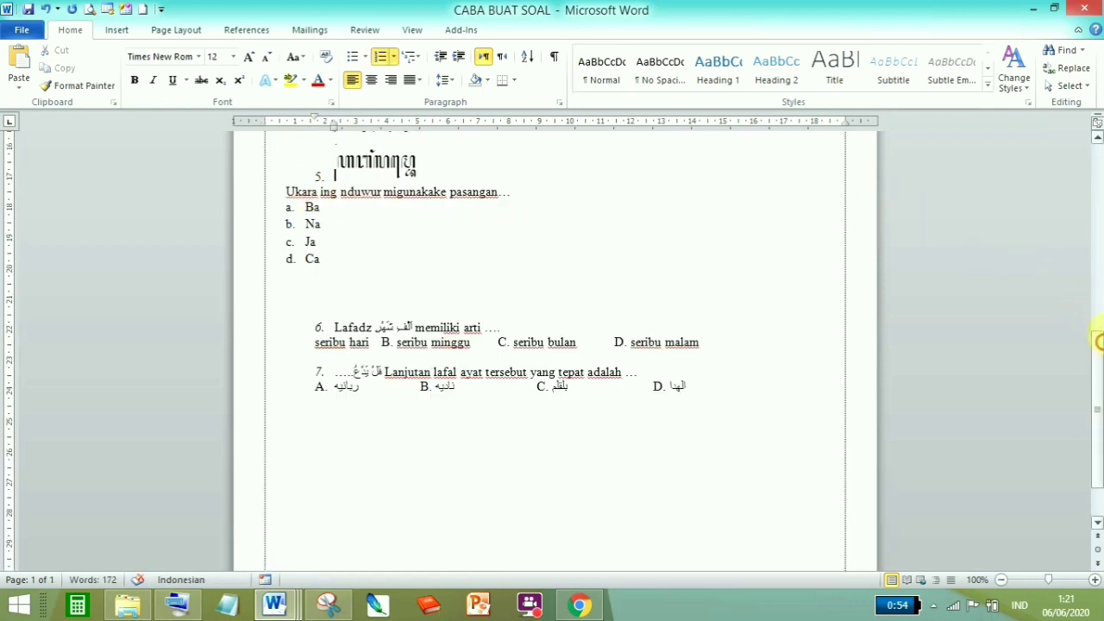
Reduce the indent of question 5's numbered picture line to align its number with question 4.
scroll(1097, 342, "up", 3)
left_click(339, 315)
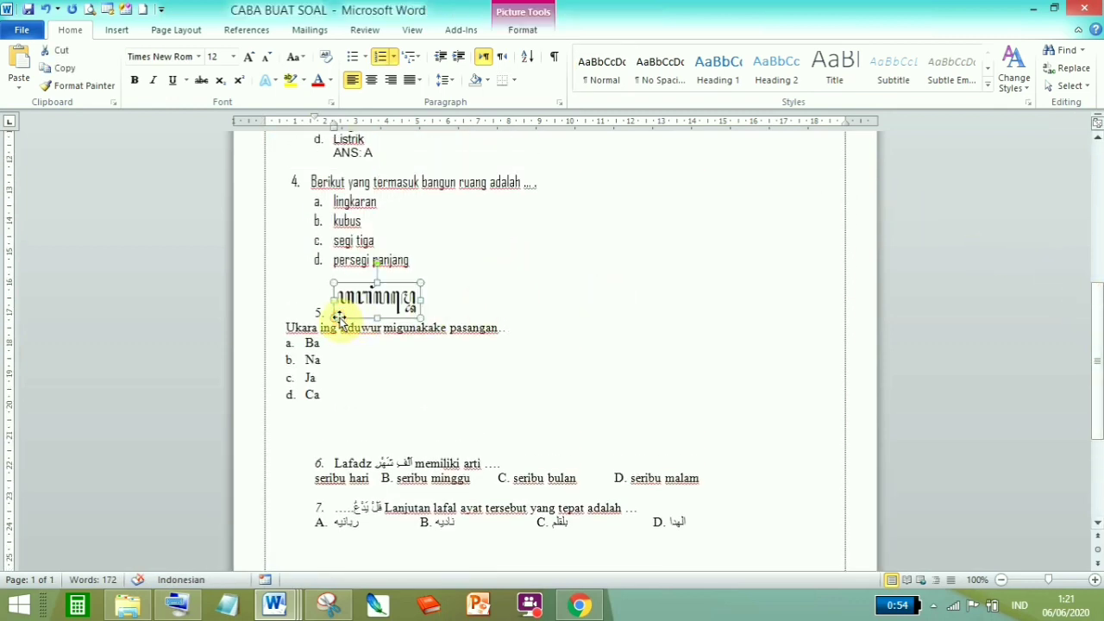
left_click(323, 321)
left_click(319, 312)
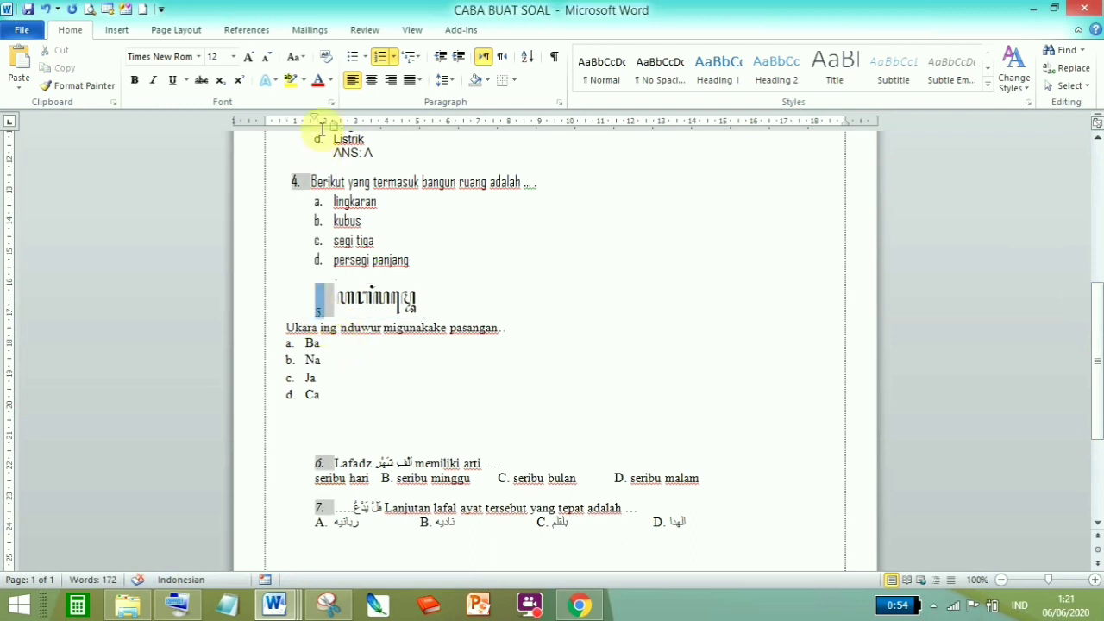
left_click(461, 323)
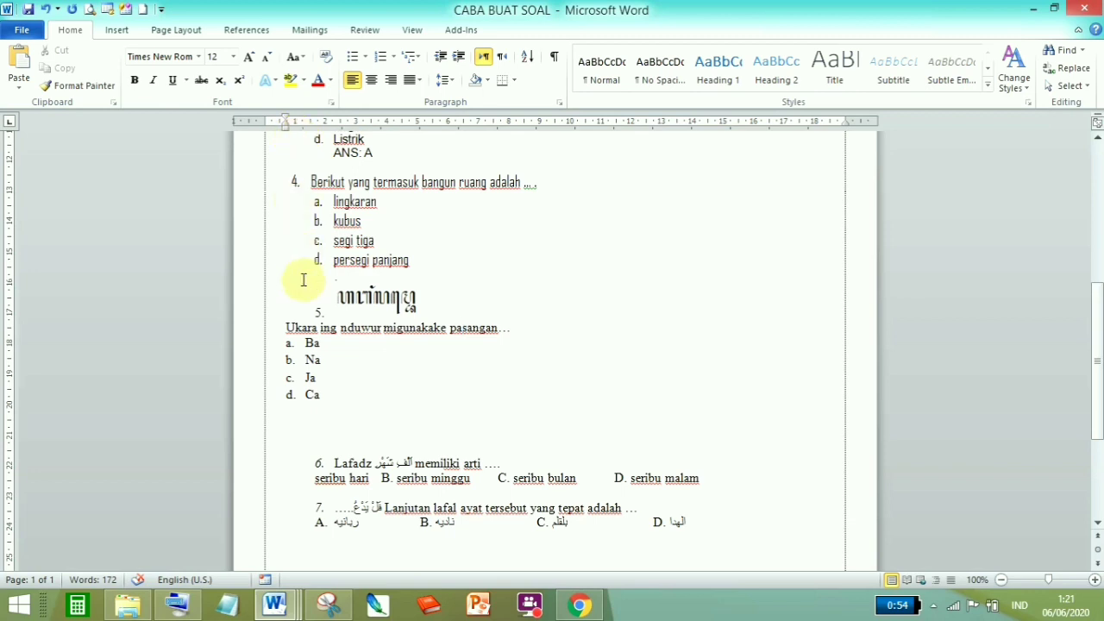
left_click(319, 312)
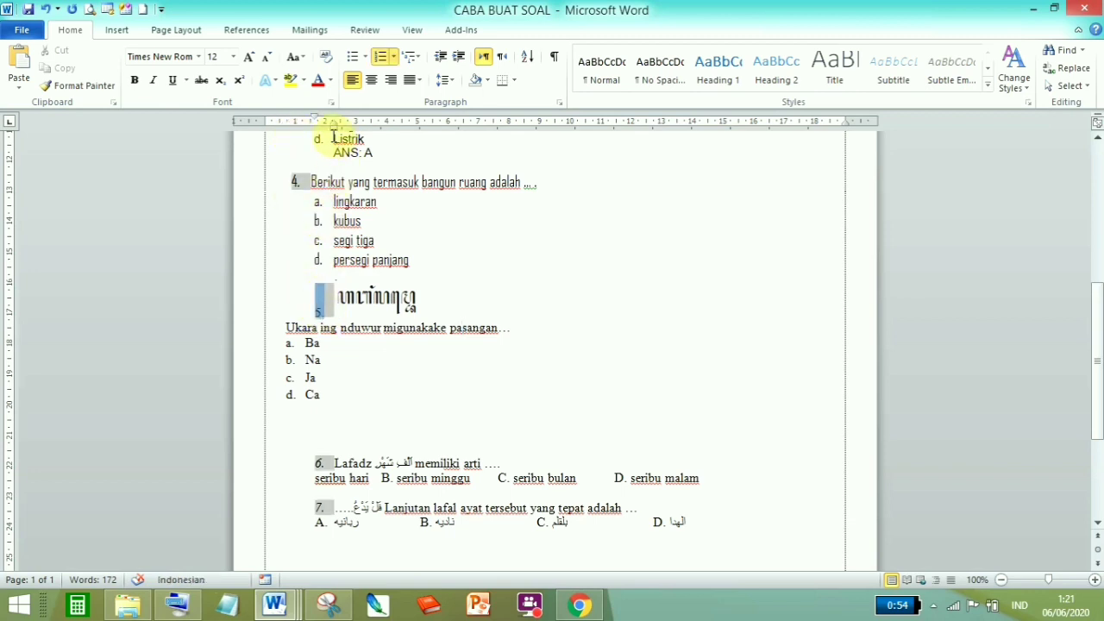
left_click_drag(332, 128, 310, 131)
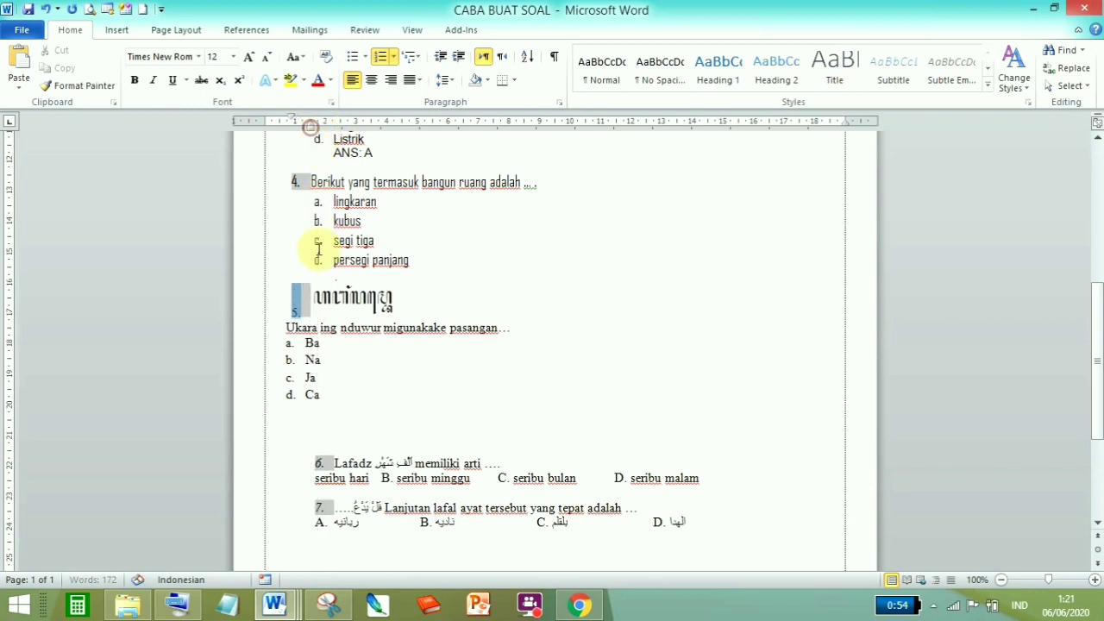
Set the text wrapping of question 5's Javanese script picture to In Line with Text.
left_click(360, 309)
right_click(359, 306)
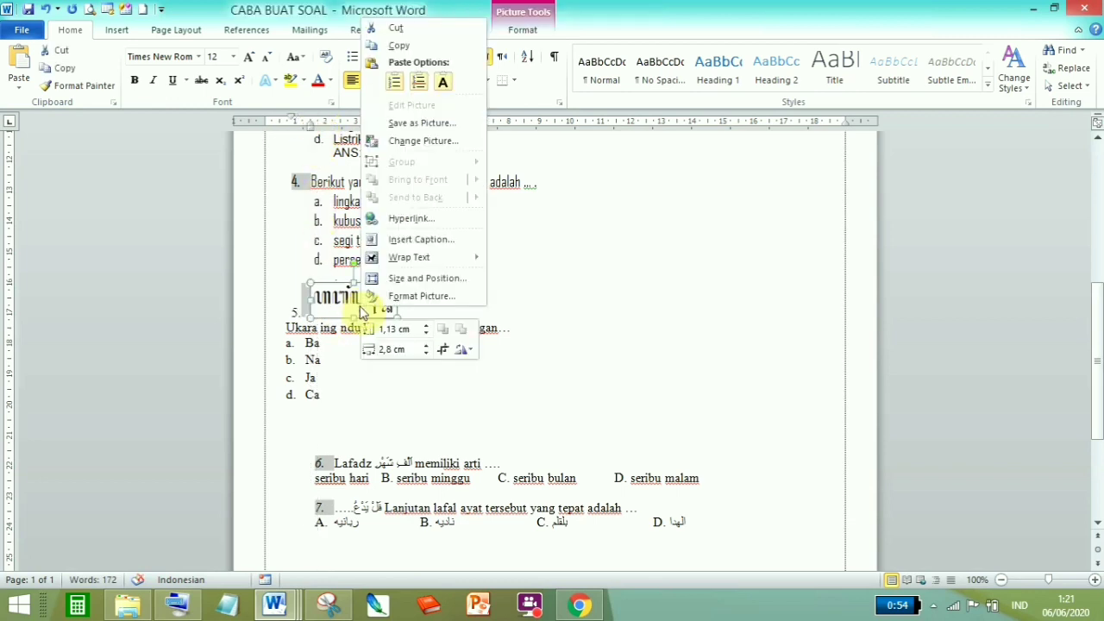
mouse_move(440, 260)
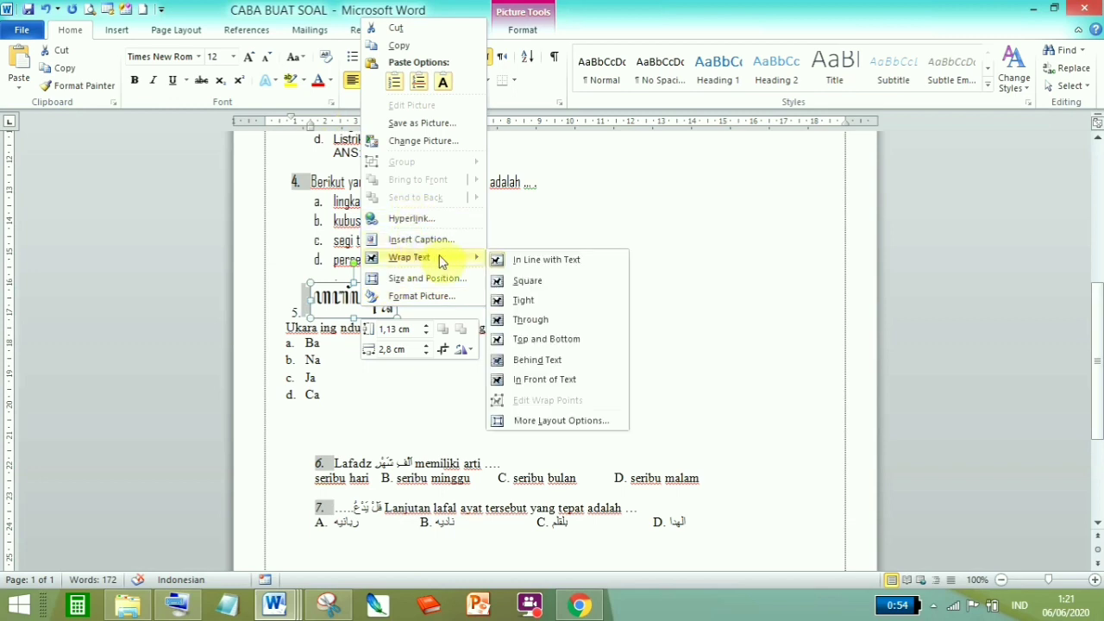
left_click(524, 261)
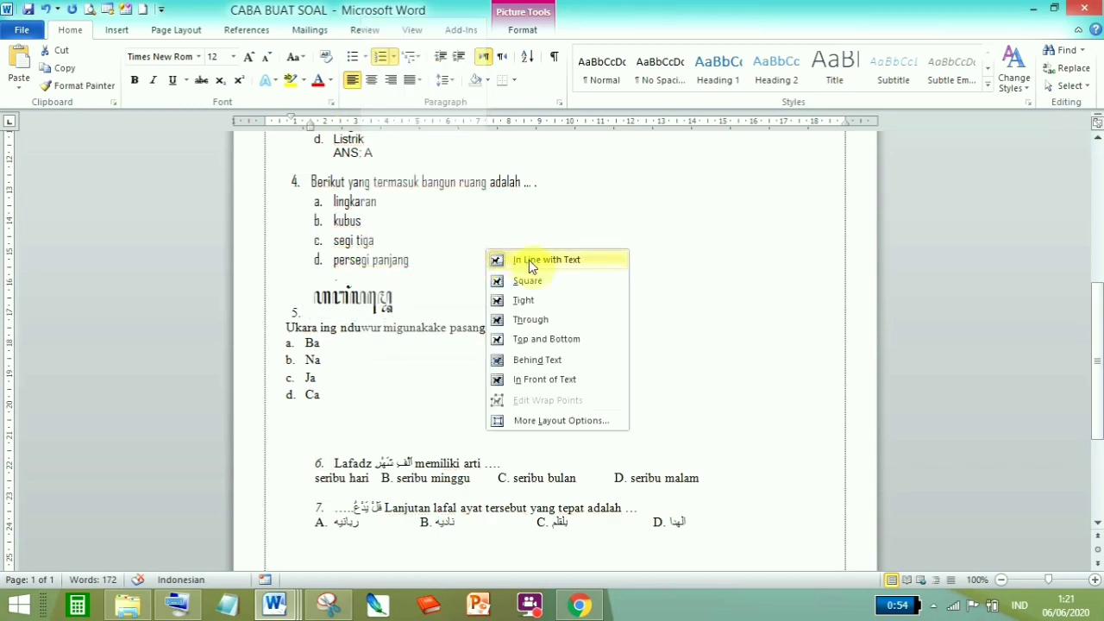
left_click(411, 315)
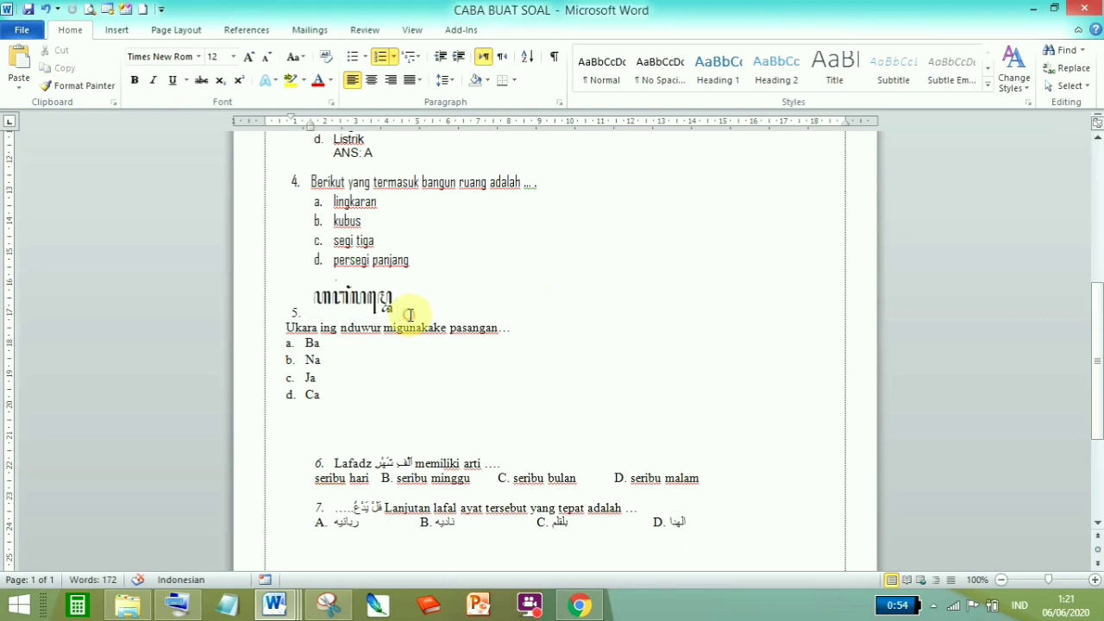
Join the sentence "Ukara ing nduwur migunakake pasangan…" to question 5's picture line and realign that line's indent with question 4.
left_click(332, 333)
left_click(299, 332)
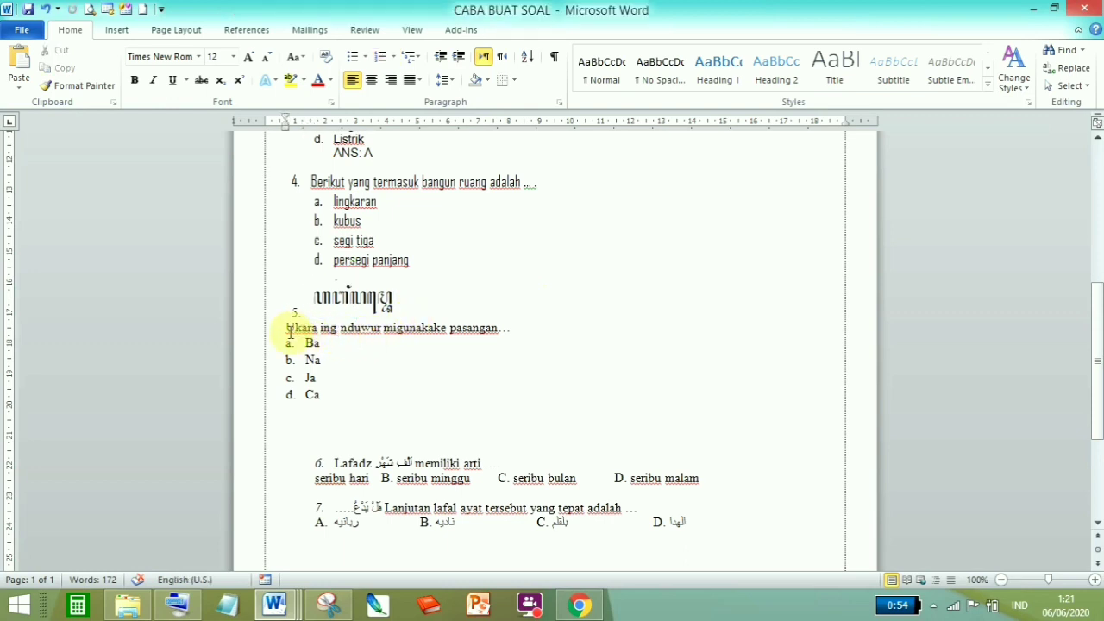
left_click(414, 328)
left_click(412, 308)
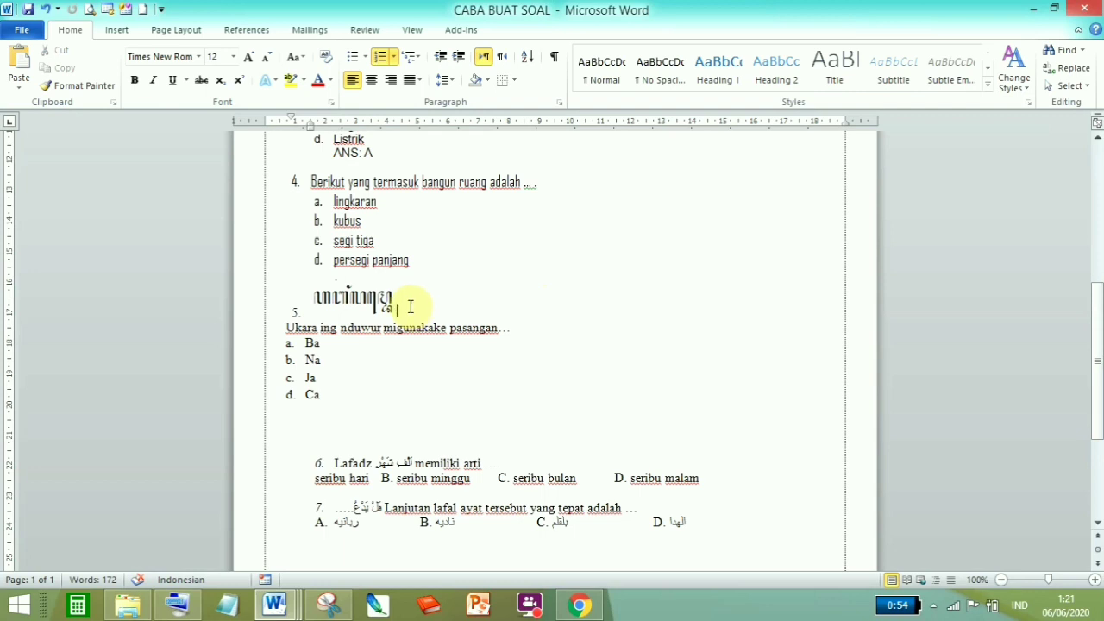
key("Delete")
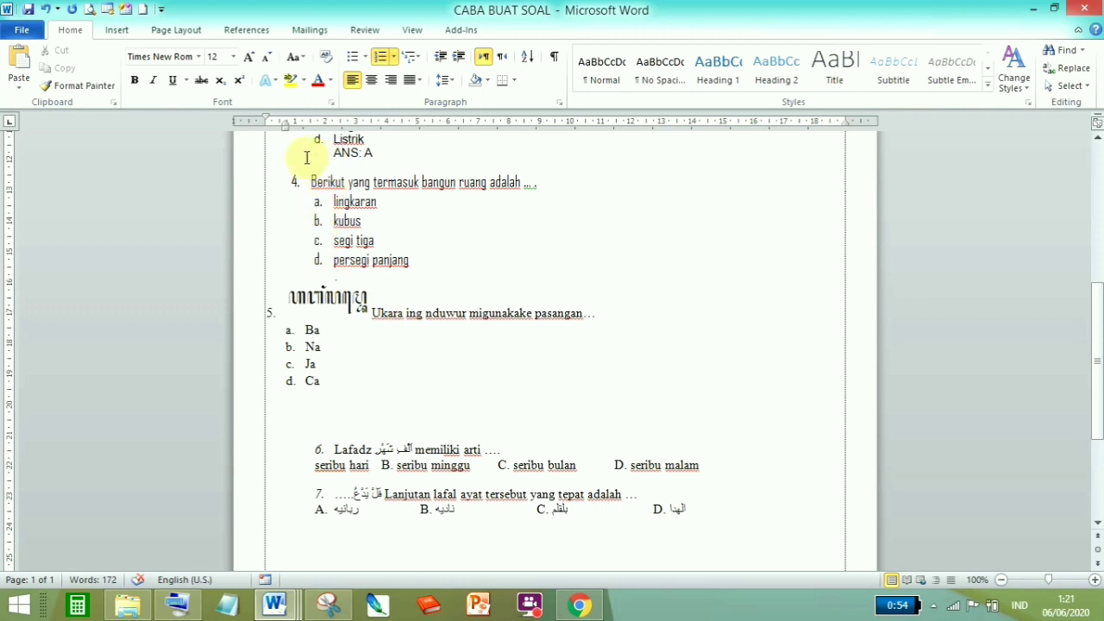
left_click_drag(285, 127, 307, 125)
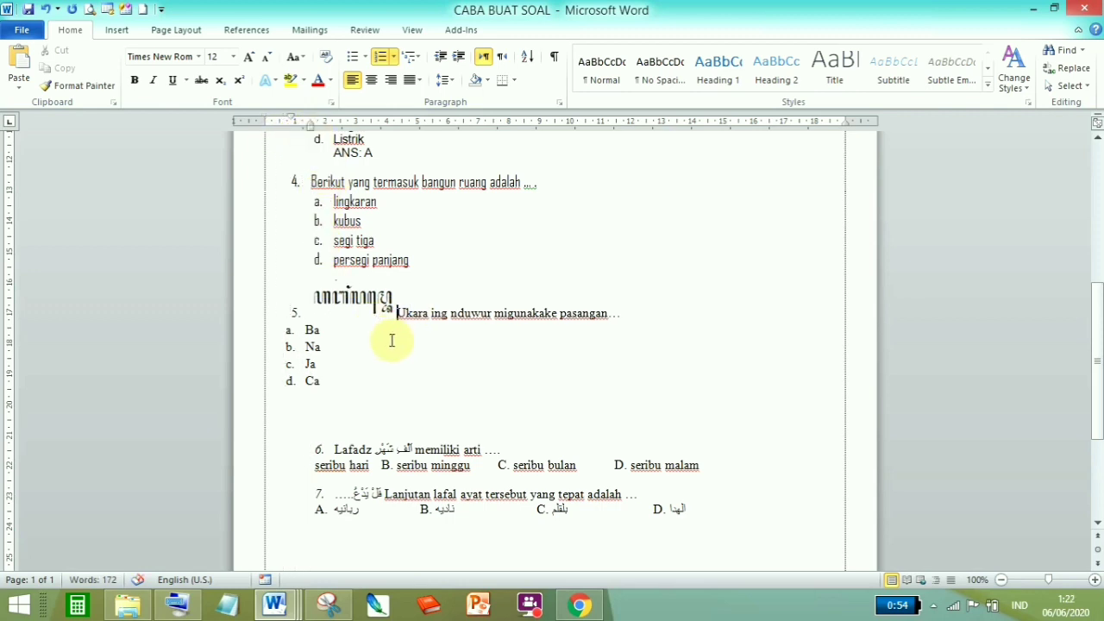
Increase the indent of question 5's options Ba, Na, Ja and Ca to line up with question 4's options.
left_click(308, 336)
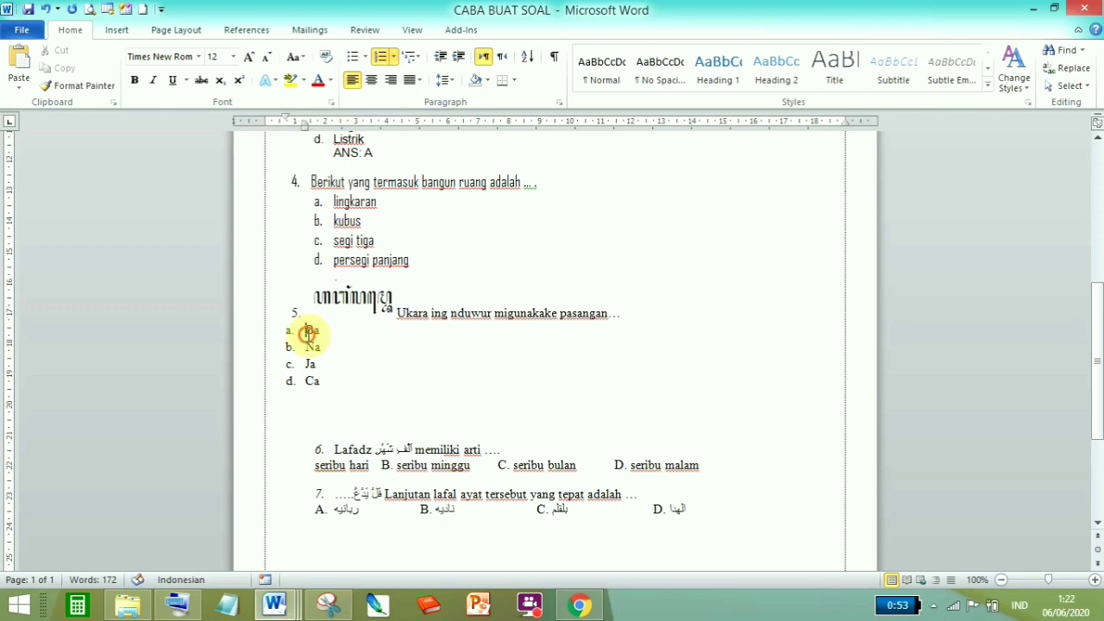
mouse_move(308, 336)
left_mouse_down()
mouse_move(313, 366)
mouse_move(293, 339)
left_mouse_up()
left_click(292, 339)
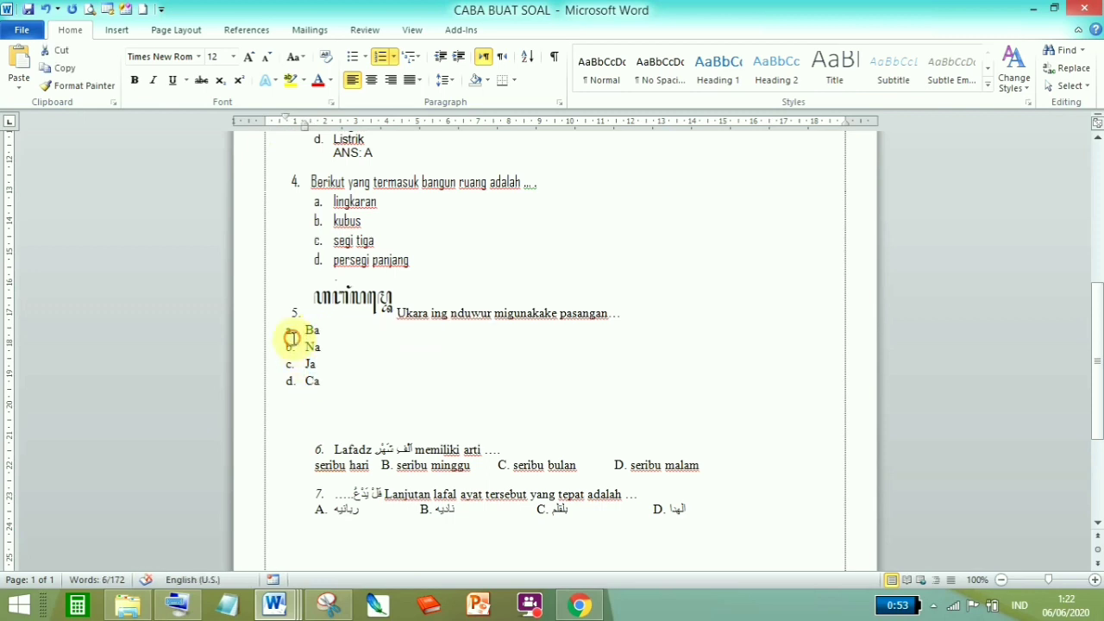
left_click(293, 337)
left_click(297, 310)
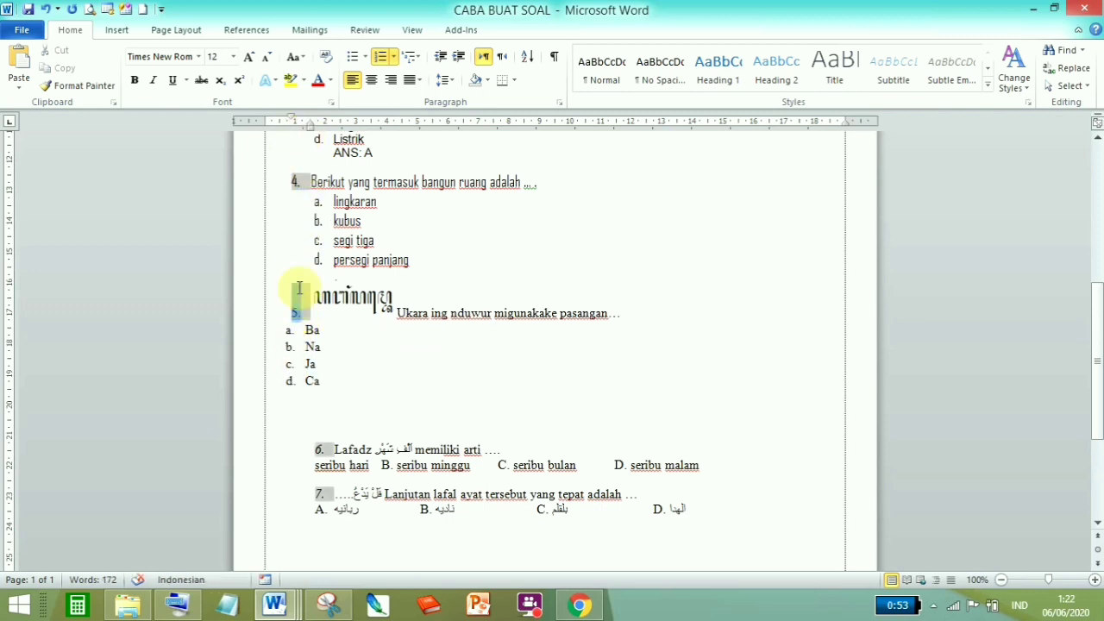
left_click(304, 341)
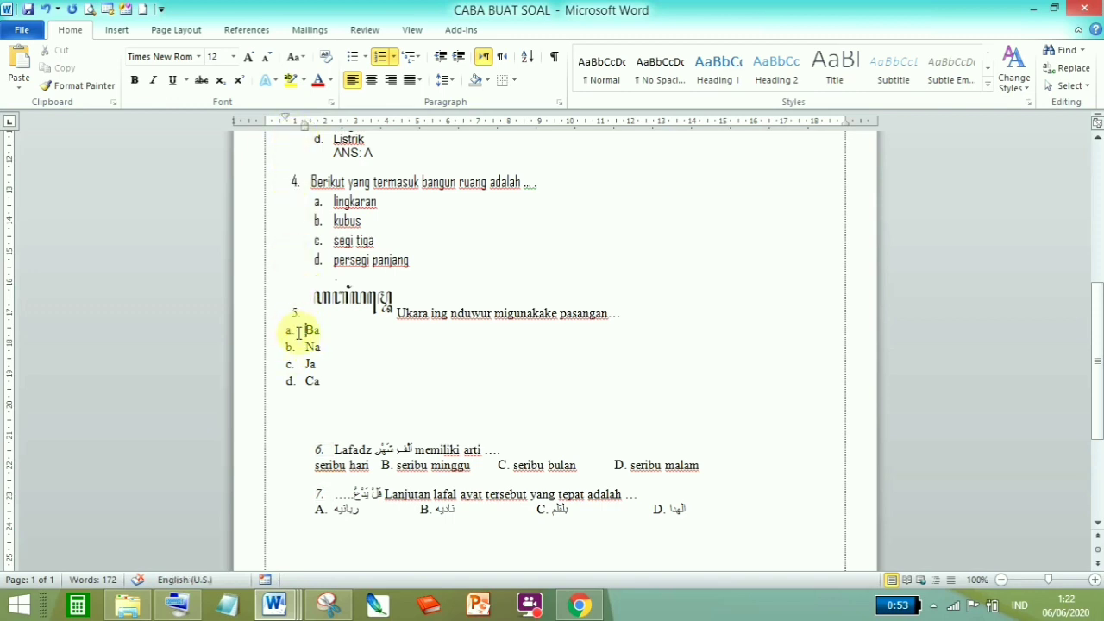
left_click_drag(301, 331, 320, 382)
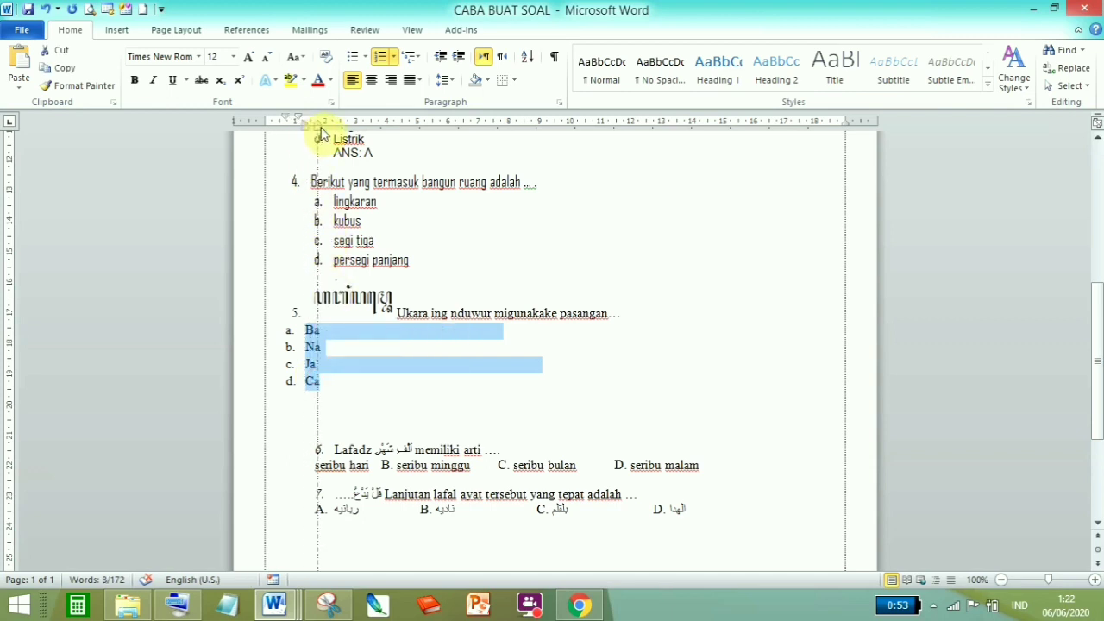
left_click_drag(333, 128, 333, 127)
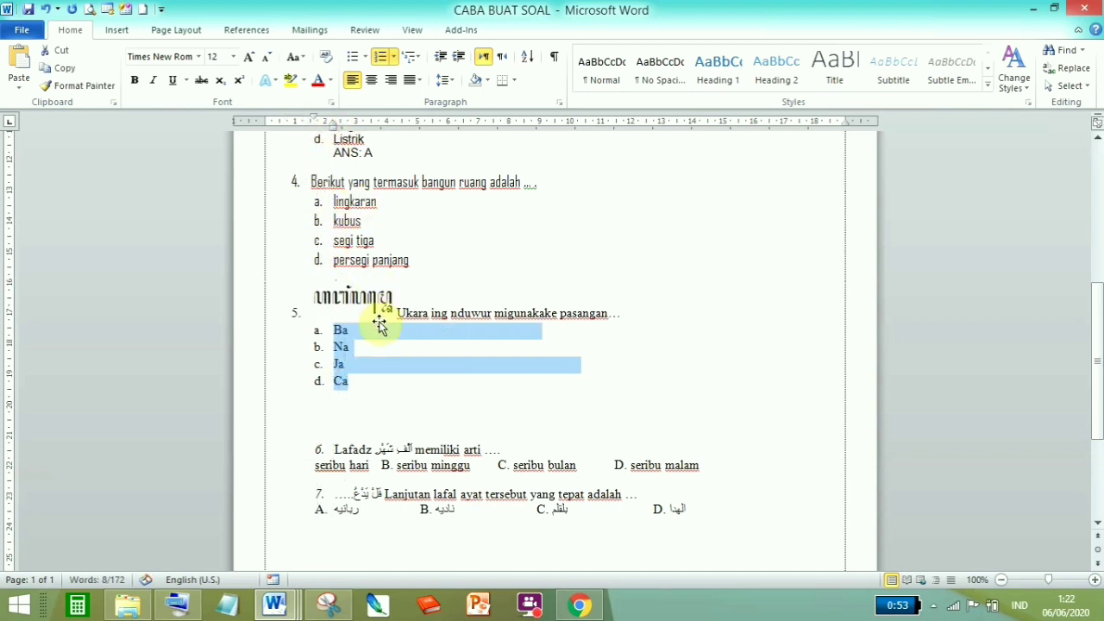
left_click(387, 374)
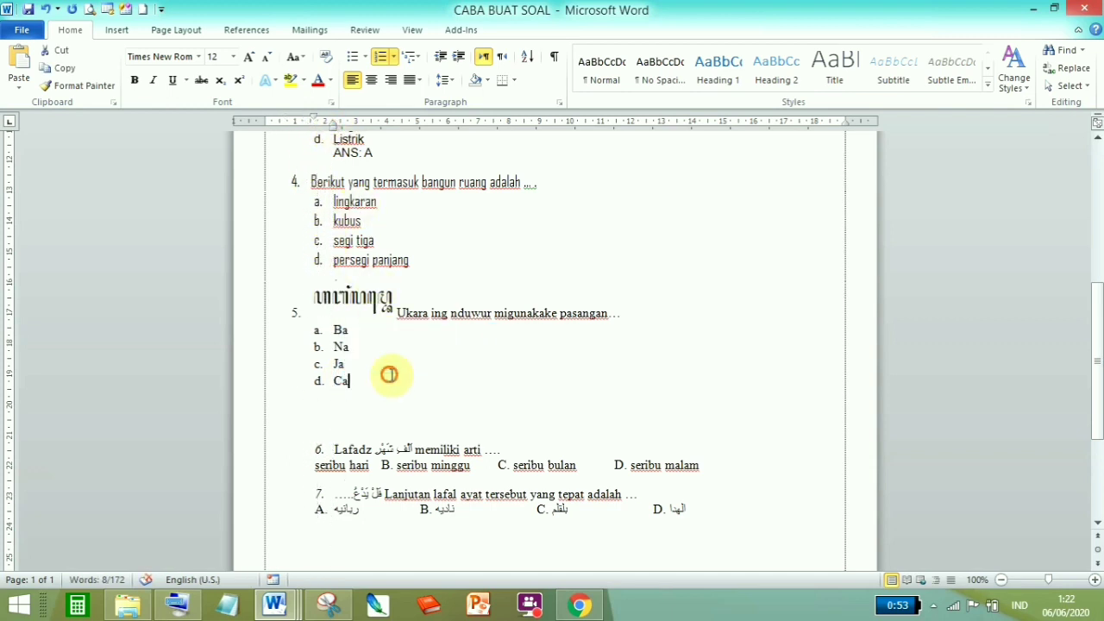
Delete one empty line between question 5's options and question 6.
left_click(1097, 522)
scroll(1097, 526, "down", 3)
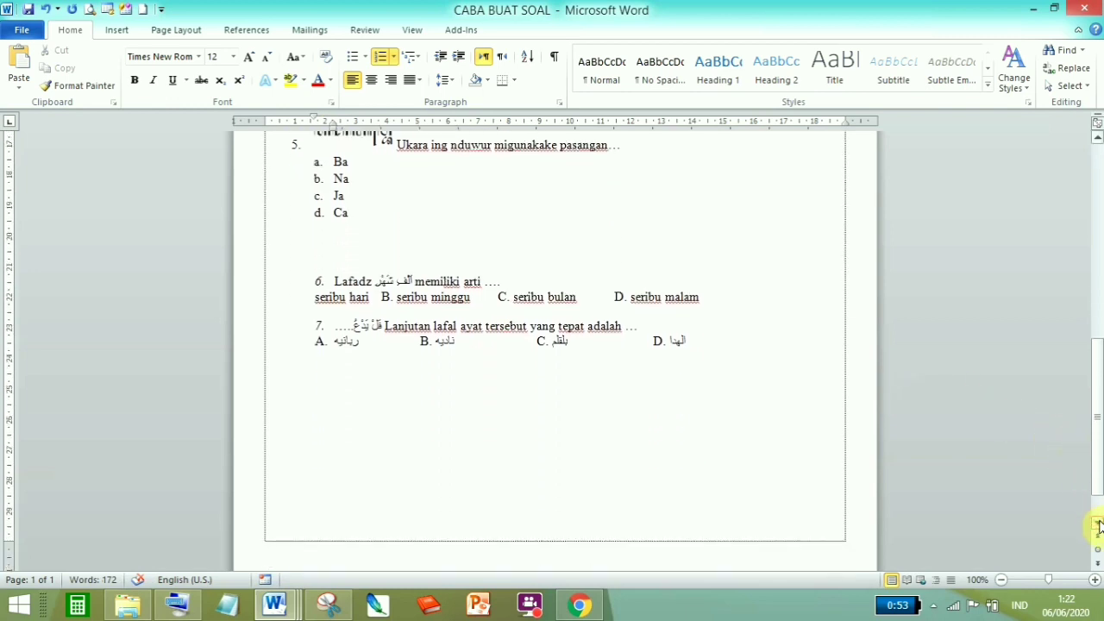
left_click(325, 221)
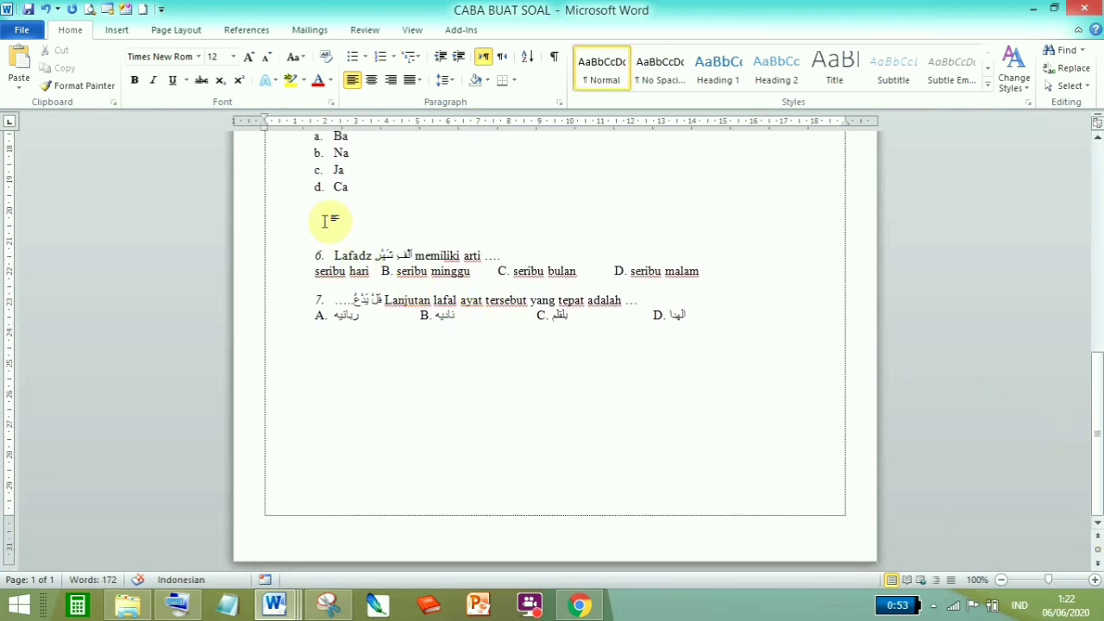
key("Delete")
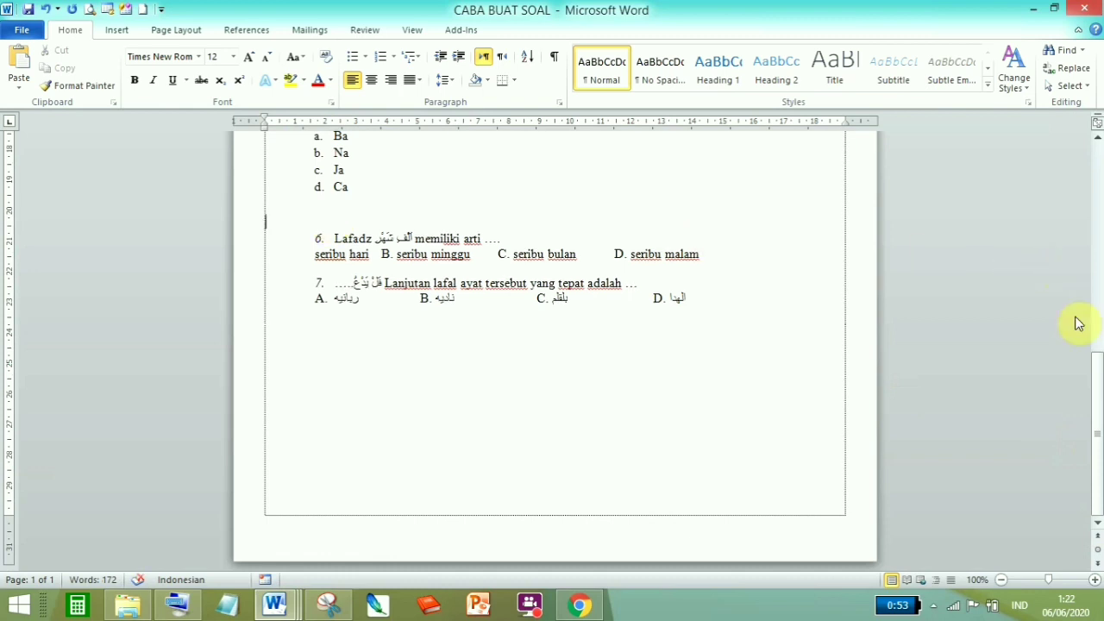
Add the unnumbered answer line "ANS: B" below the option "persegi panjang" of question 4.
left_click_drag(1096, 374, 1095, 268)
left_click(439, 364)
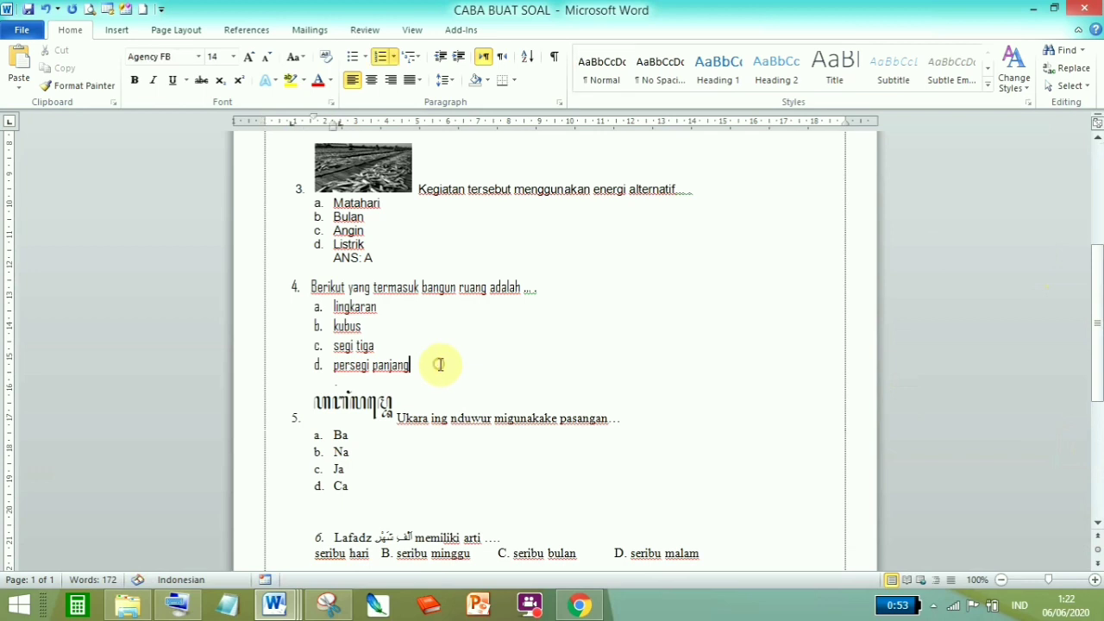
key("Return")
key("BackSpace")
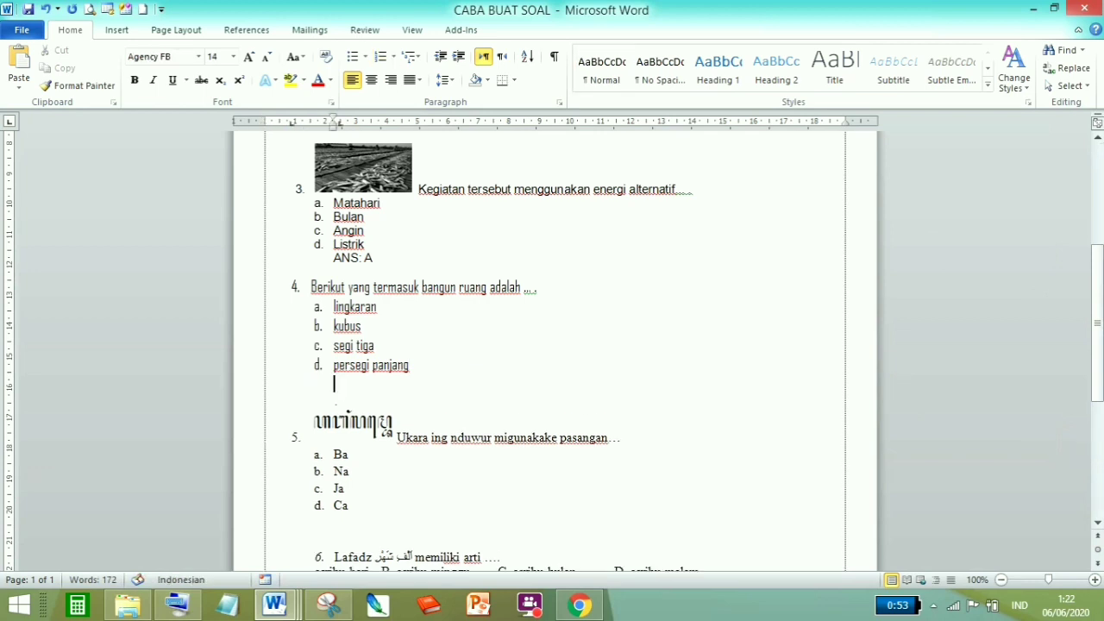
type("ANS: B")
left_click(395, 526)
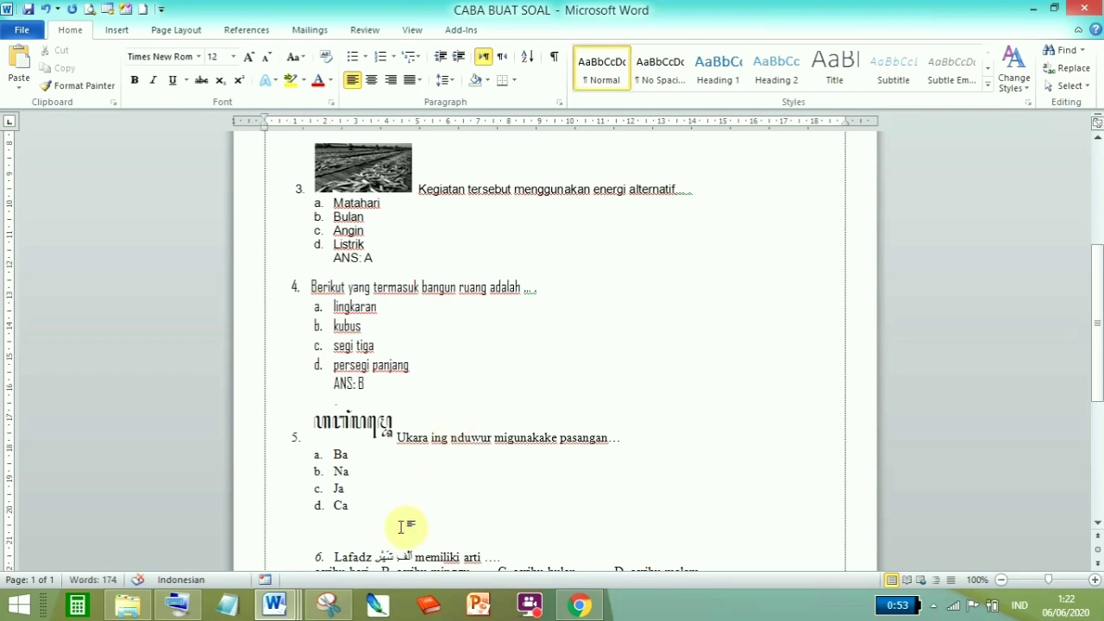
Add the answer line "ANS: A" below question 5's option Ca and indent it under the options.
type("ANS: A")
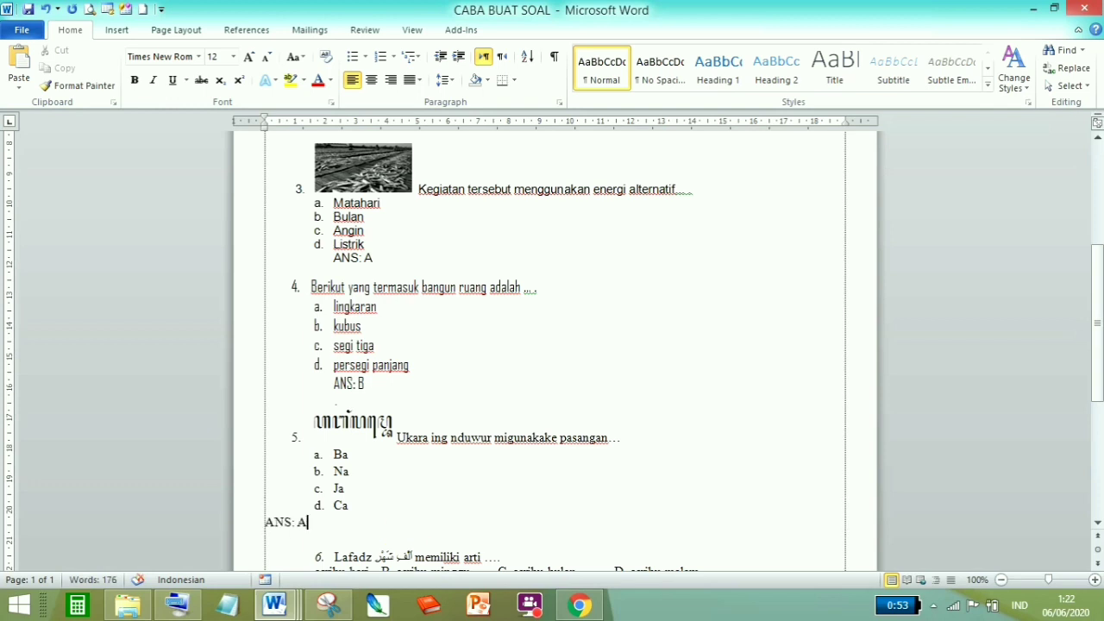
left_click(266, 519)
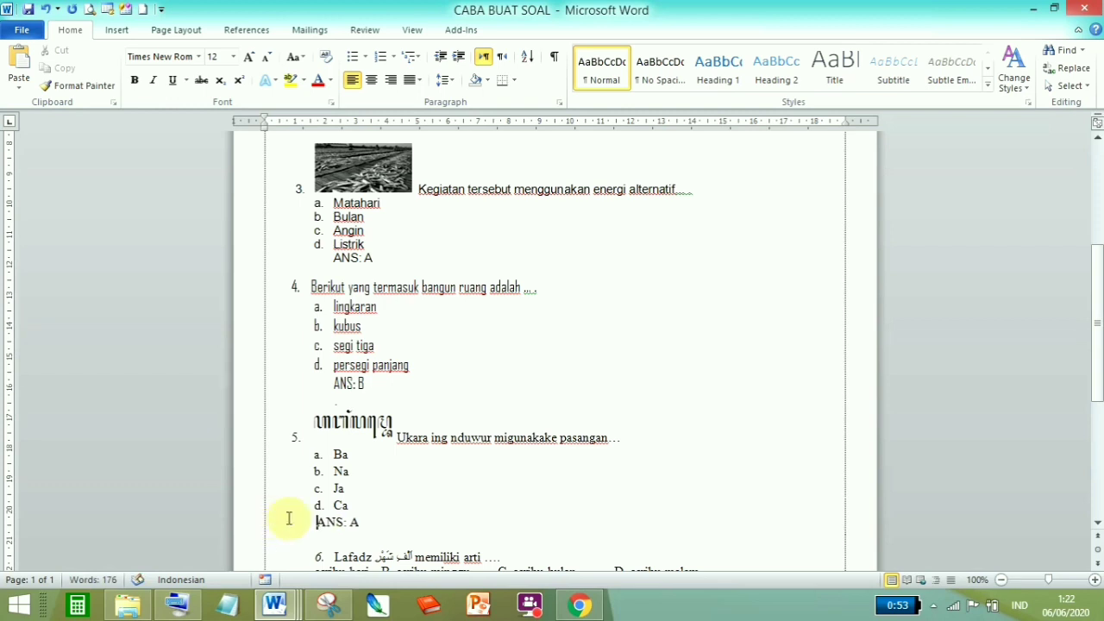
left_click(361, 539)
left_click(319, 402)
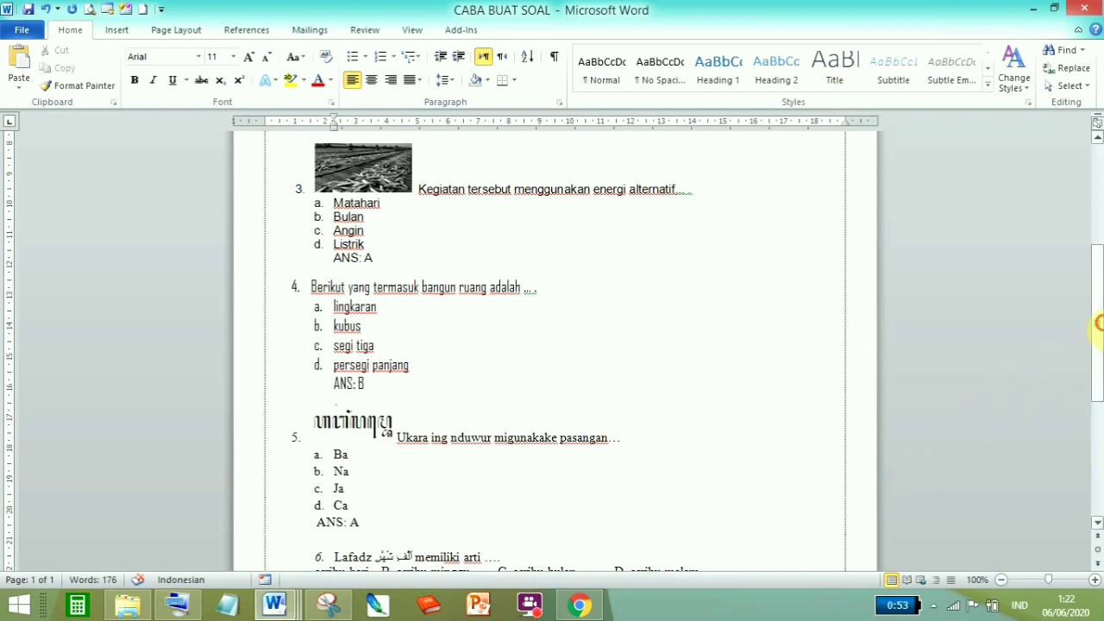
Reduce the indent of question 6's numbered line to line up with question 5's number and text.
left_click_drag(1098, 322, 1098, 405)
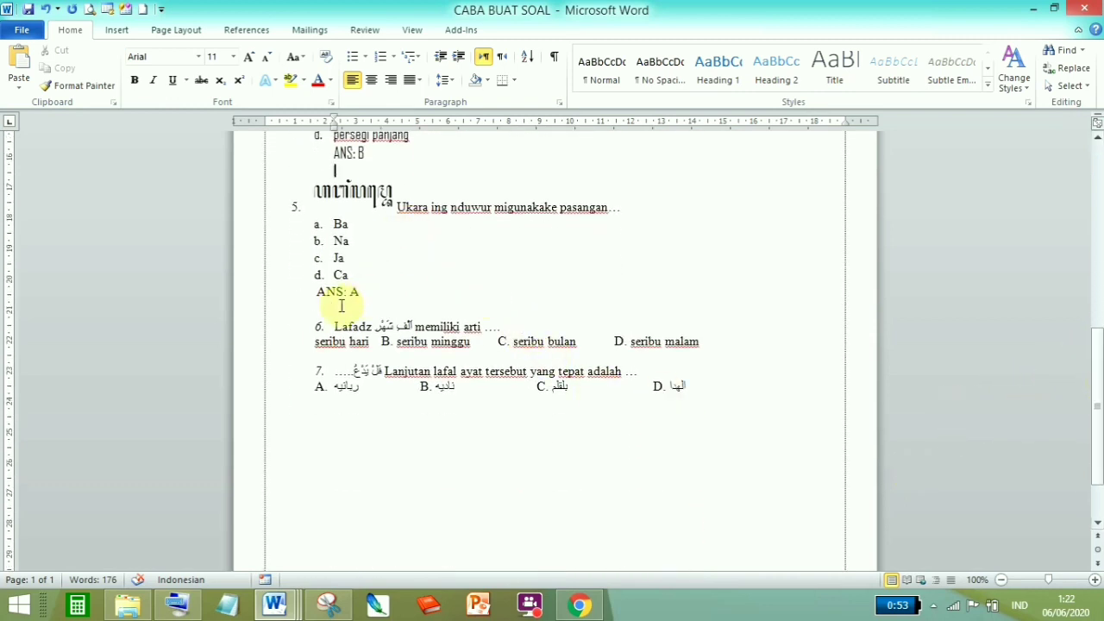
left_click(320, 326)
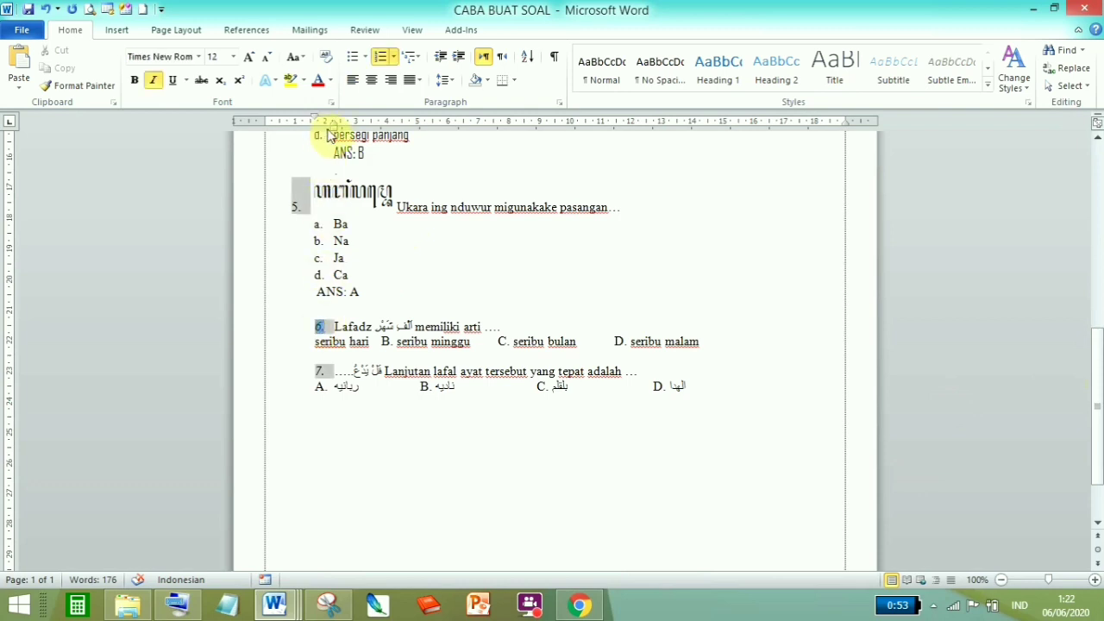
left_click_drag(332, 135, 308, 136)
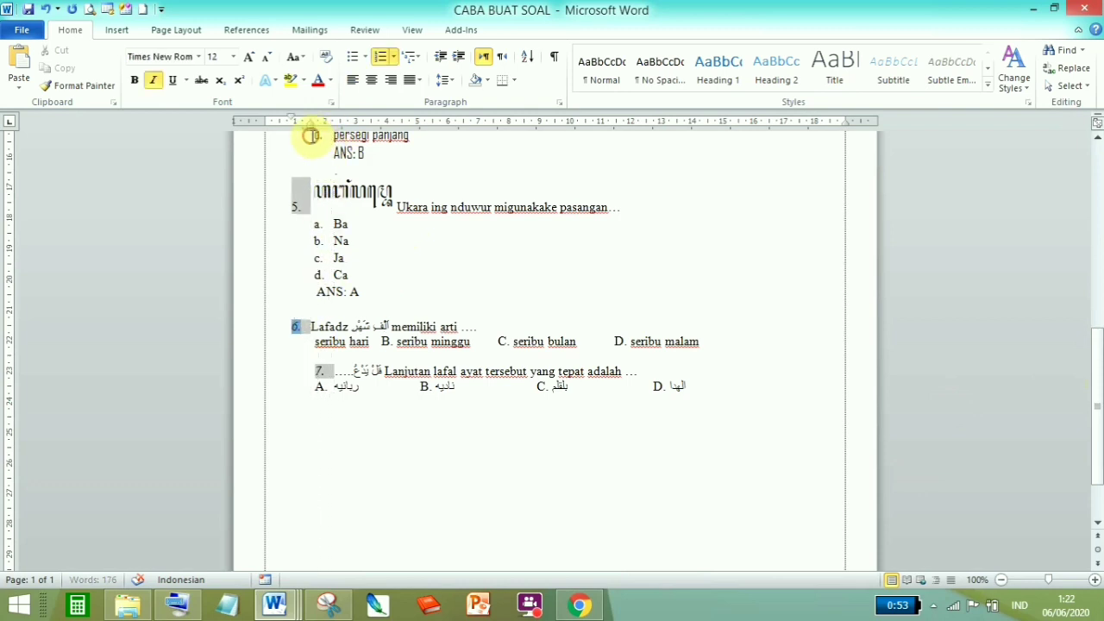
Compare question 5's script picture with the typed Arabic text in question 6 and in question 7's options.
left_click(321, 370)
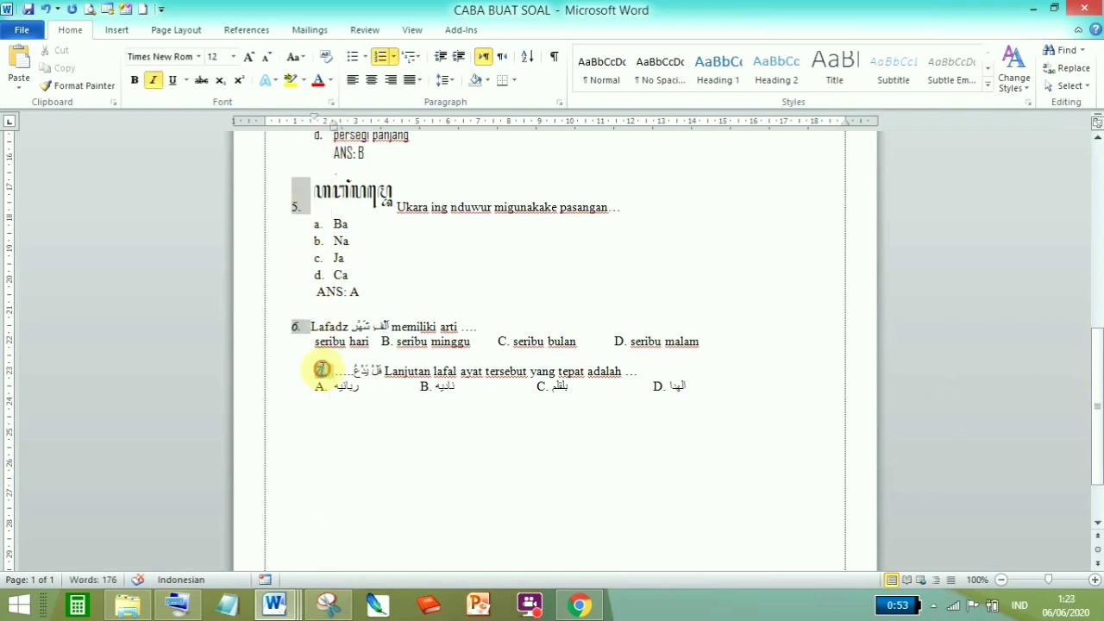
left_click(348, 195)
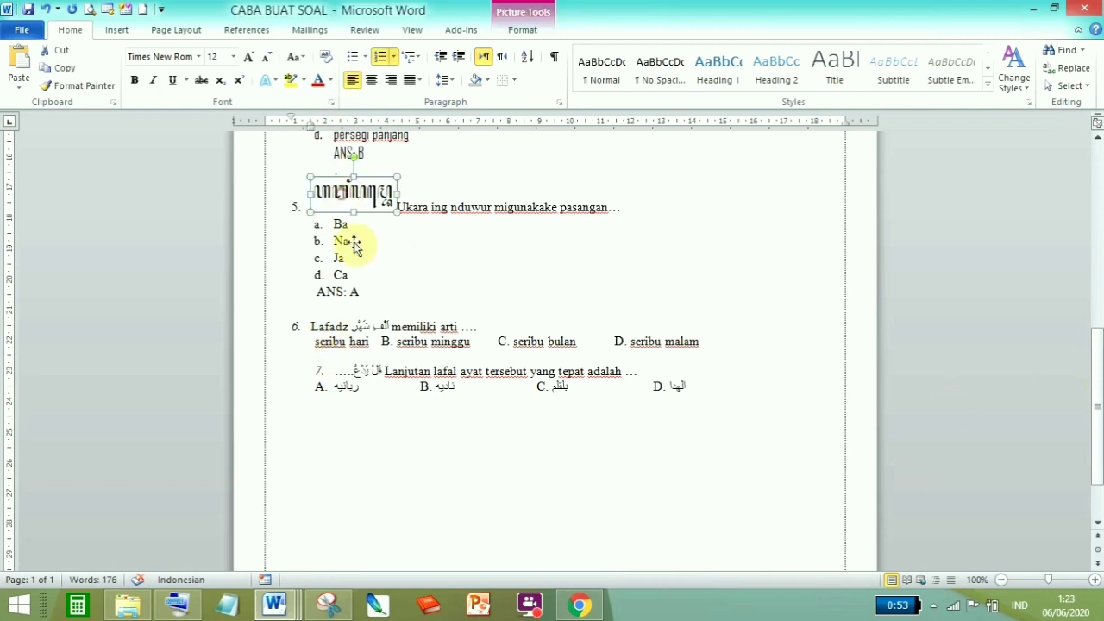
left_click(378, 326)
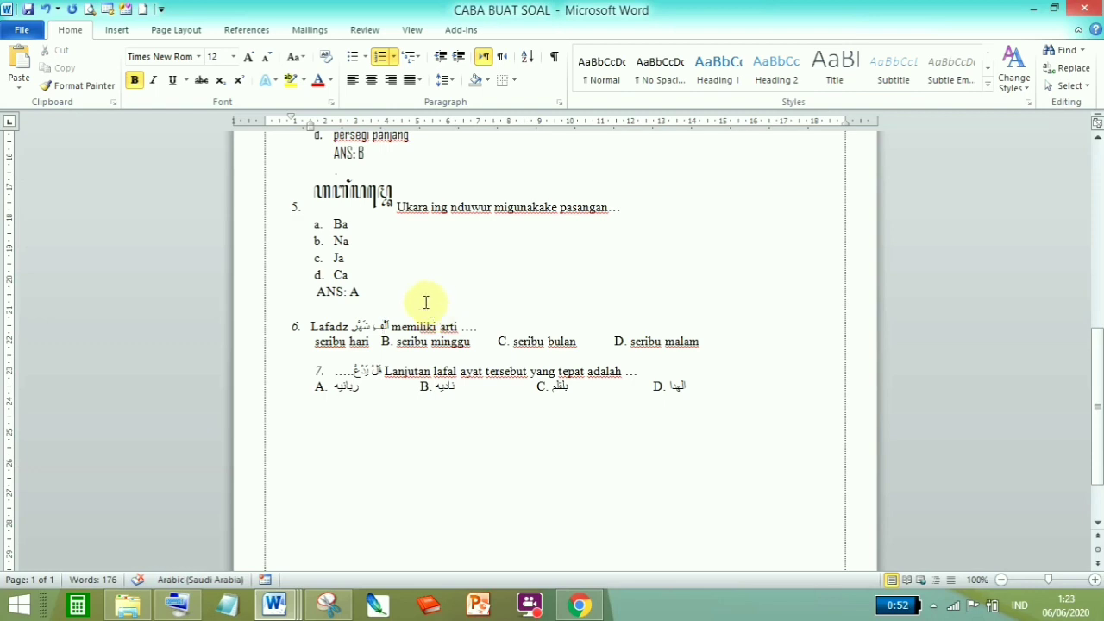
left_click(371, 209)
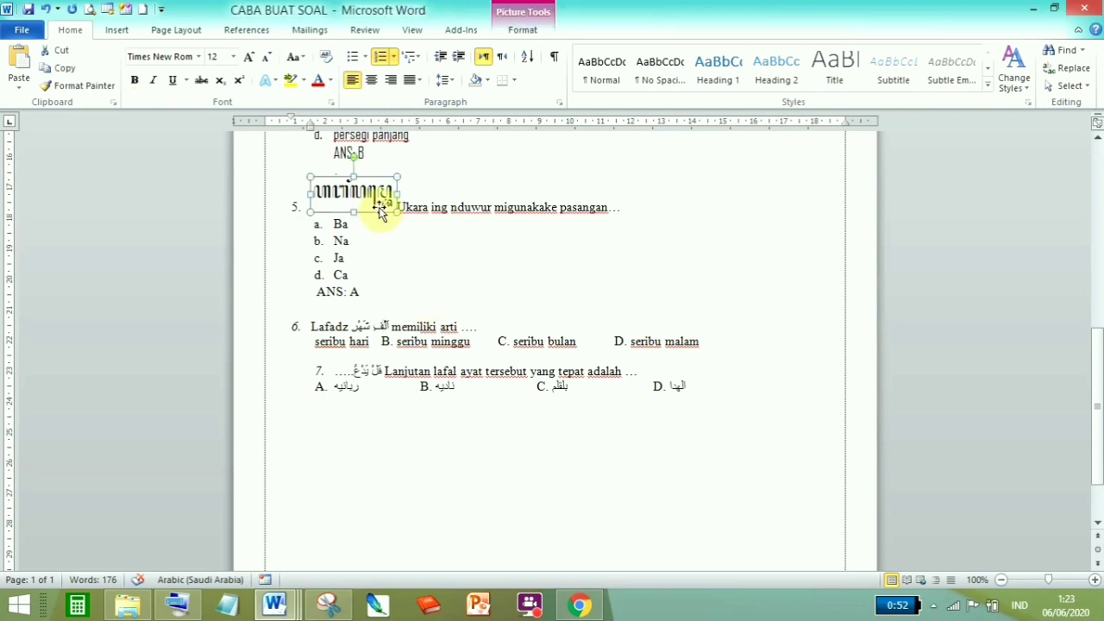
left_click(365, 327)
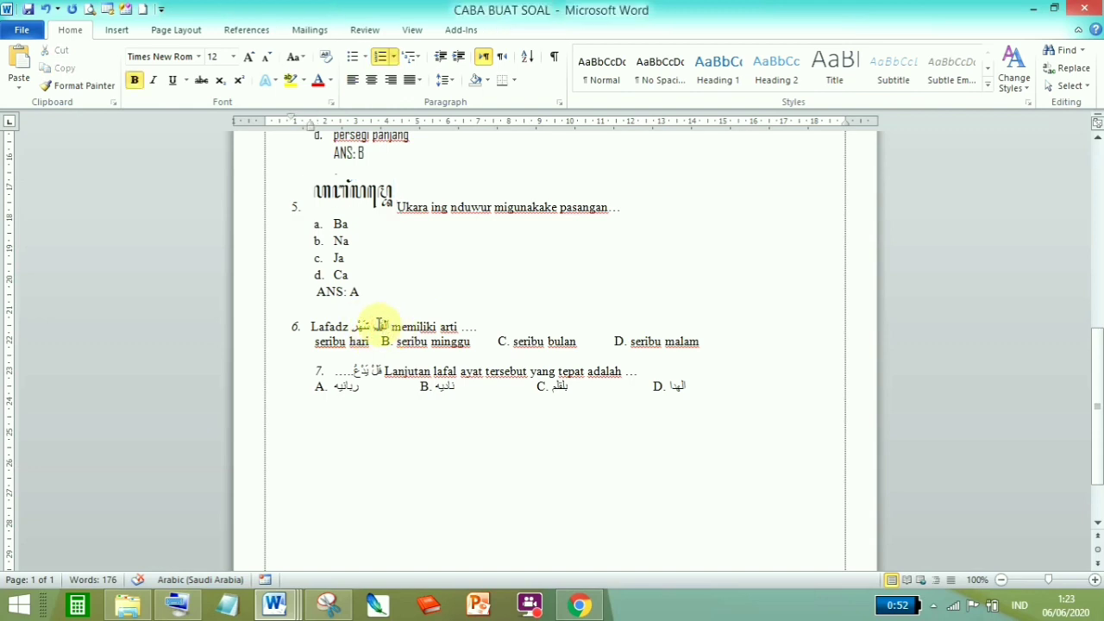
left_click(345, 386)
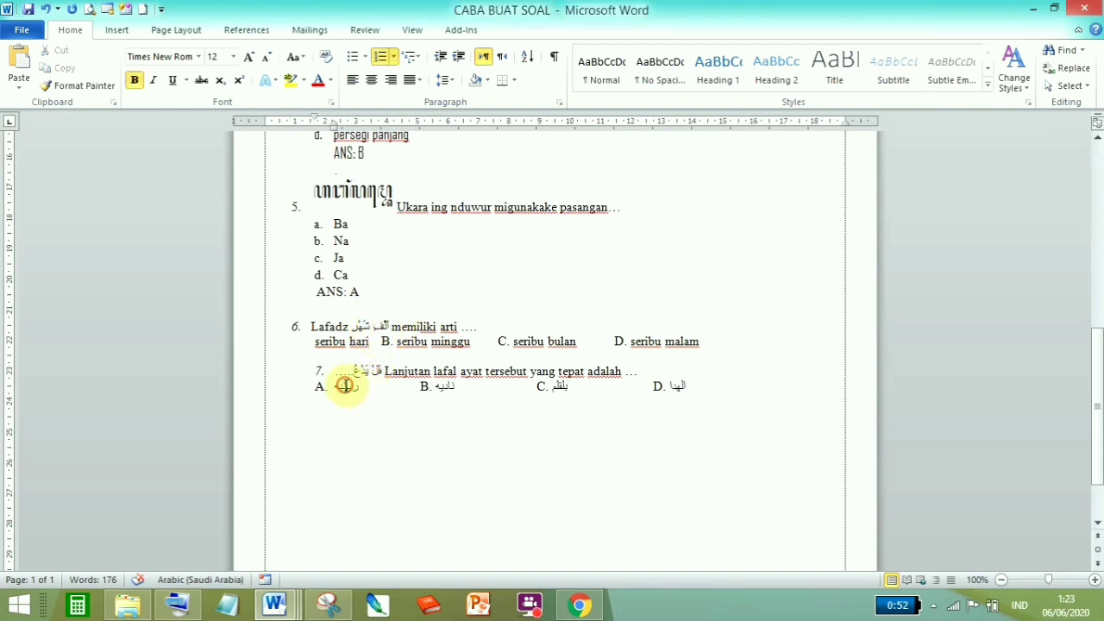
left_click(441, 387)
left_click(564, 387)
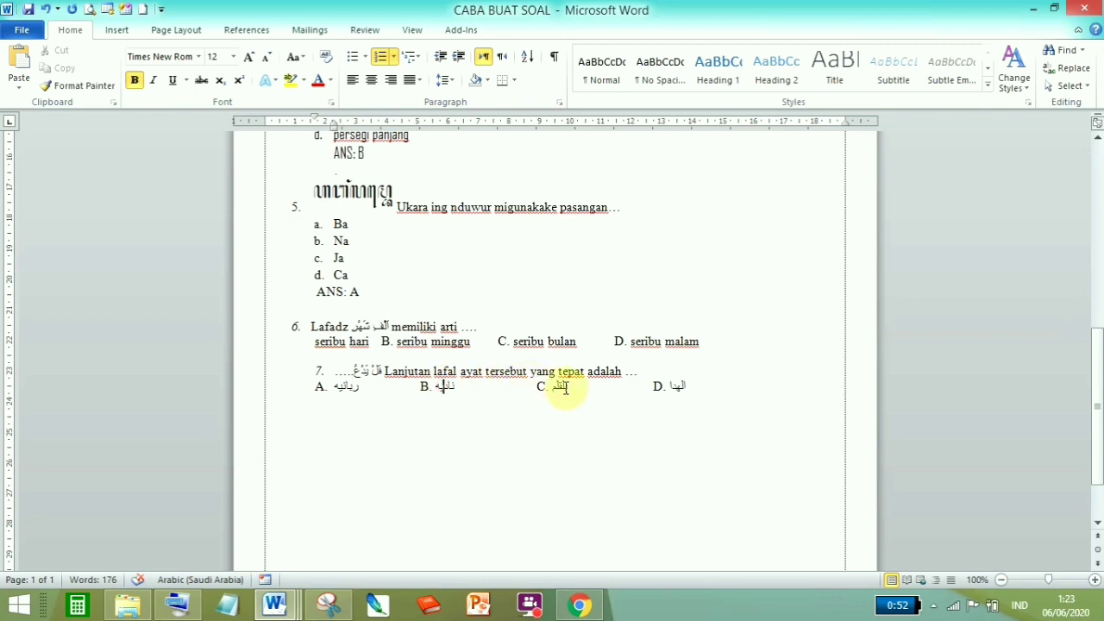
left_click(679, 388)
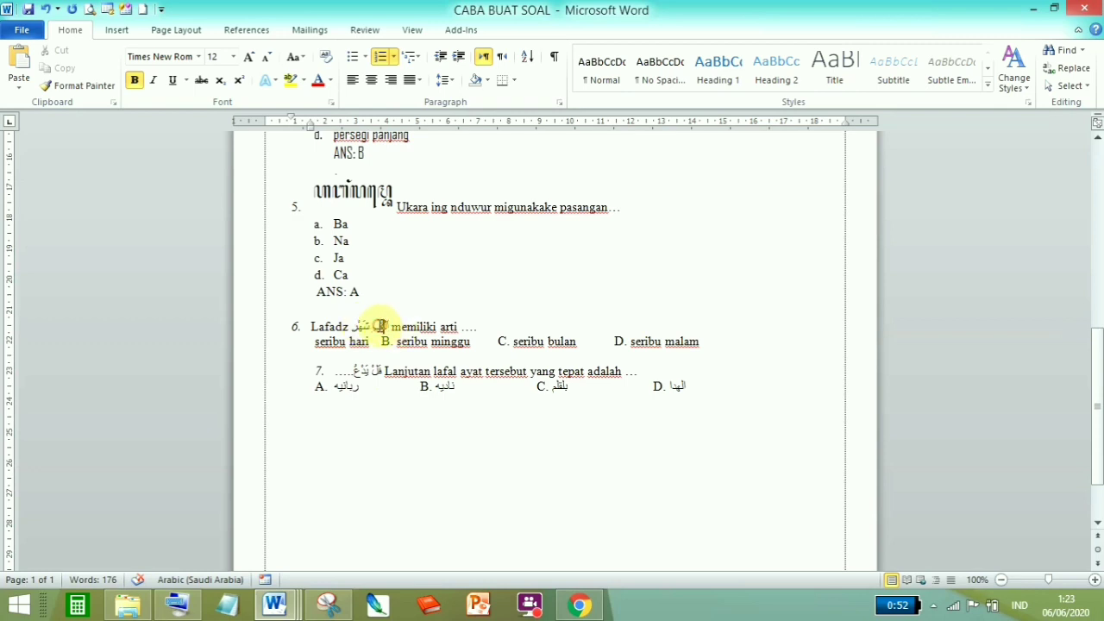
left_click(426, 464)
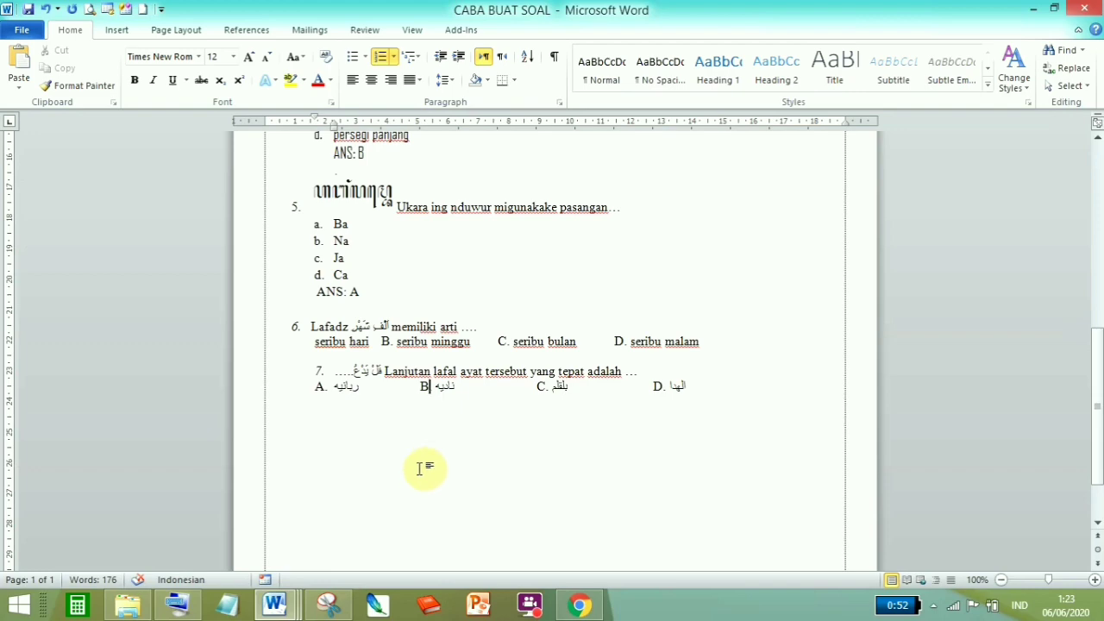
Switch to Snipping Tool and capture a new snip of the Arabic phrase in question 6.
mouse_move(330, 609)
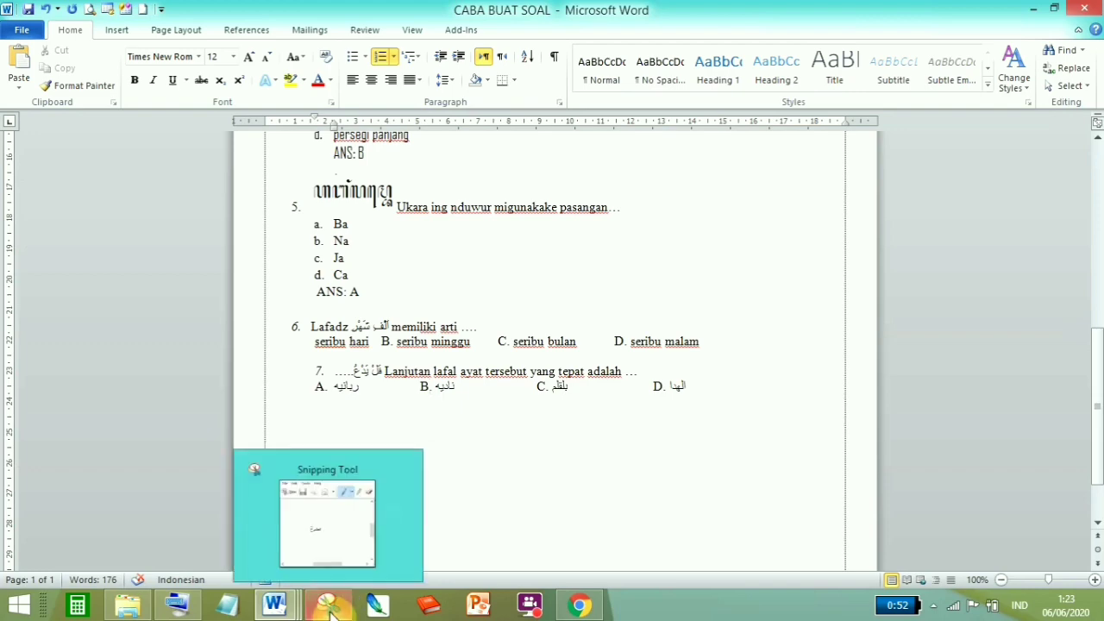
mouse_move(349, 470)
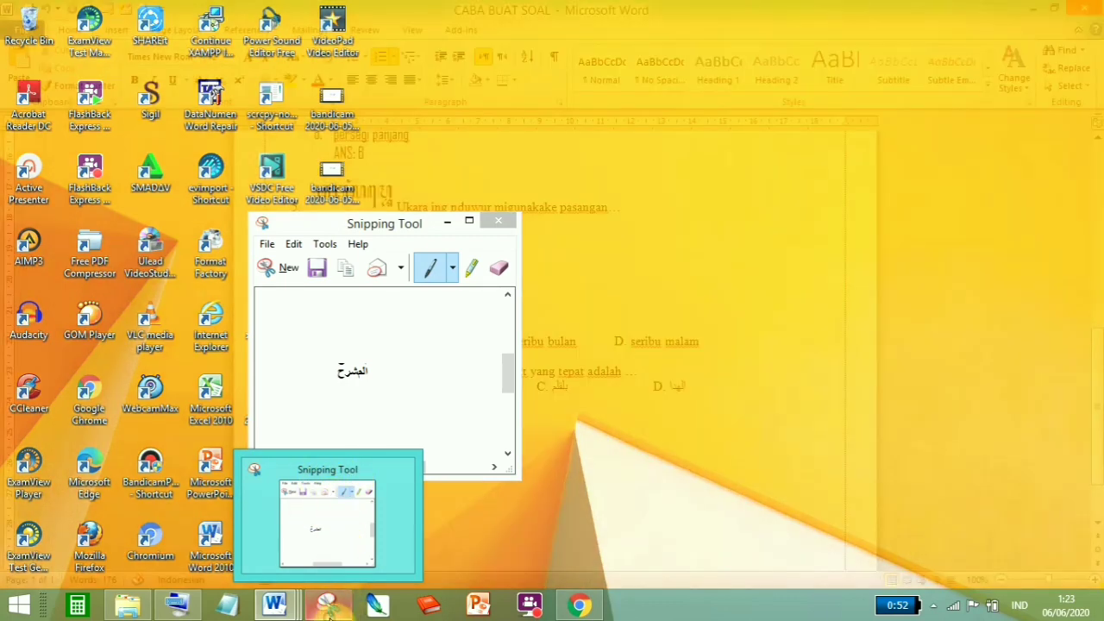
left_click(345, 555)
left_click_drag(320, 227, 682, 205)
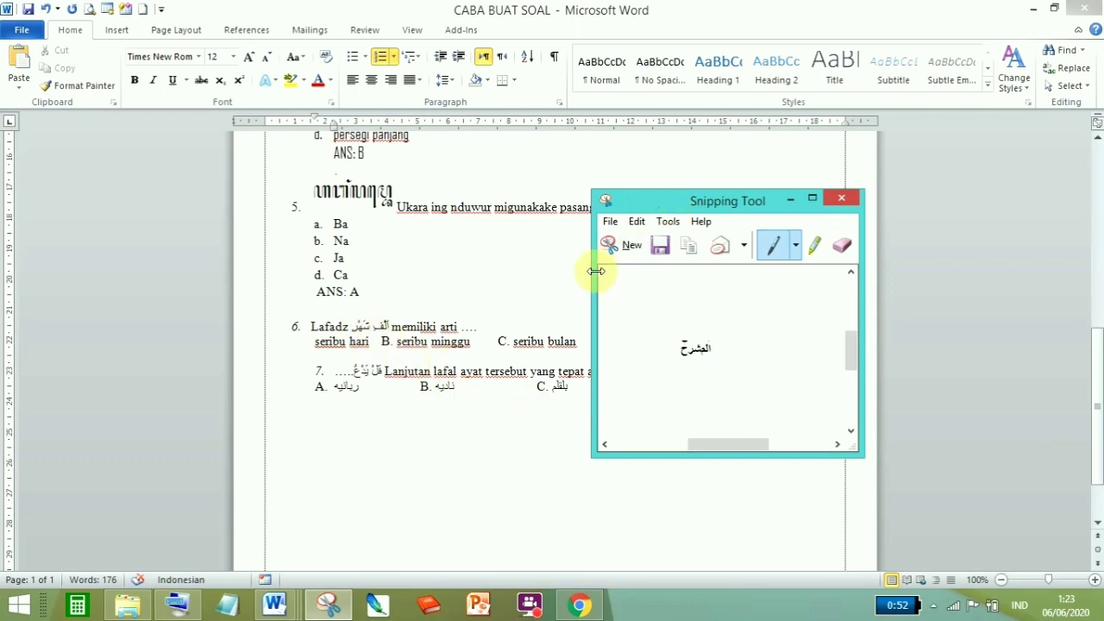
left_click(617, 246)
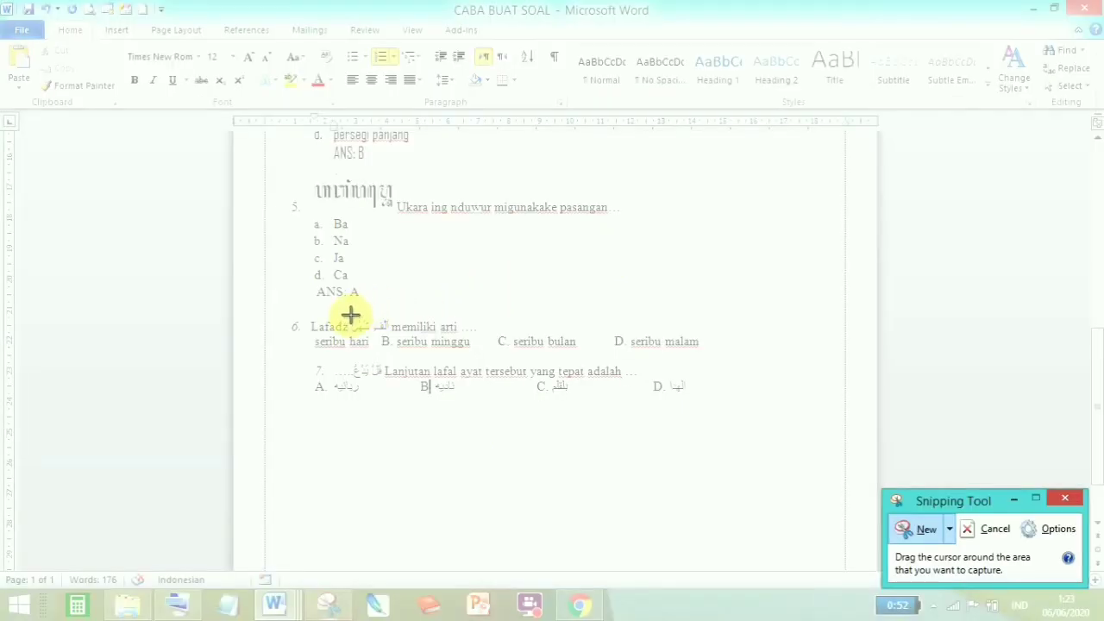
left_click_drag(351, 315, 393, 334)
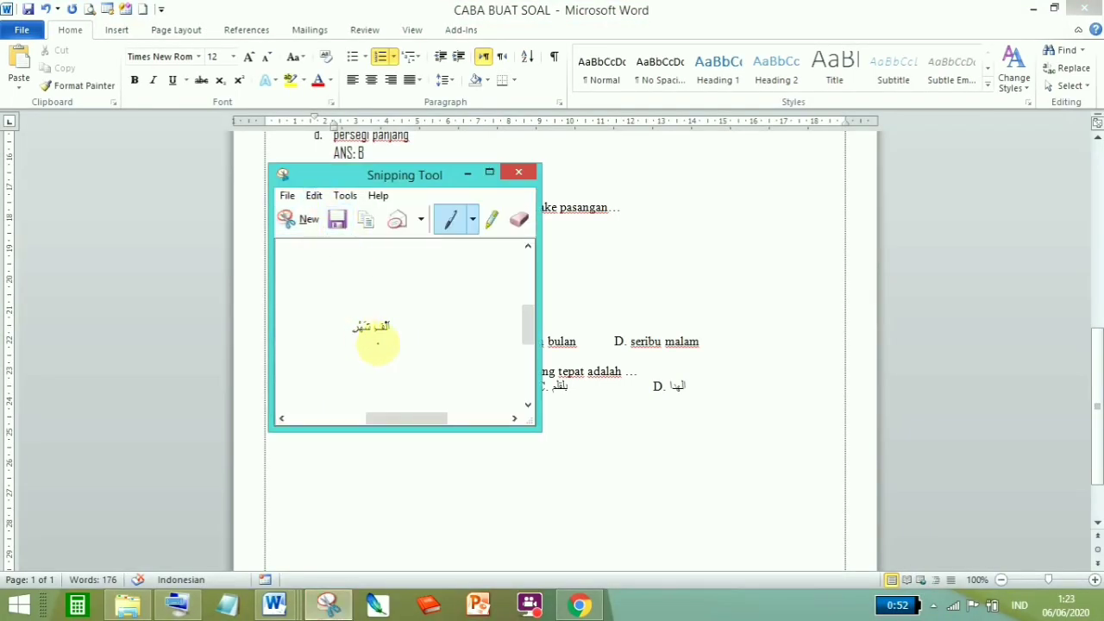
Save the snip of question 6's Arabic phrase to the Desktop as a JPEG file named NOMOR 6.
left_click(337, 222)
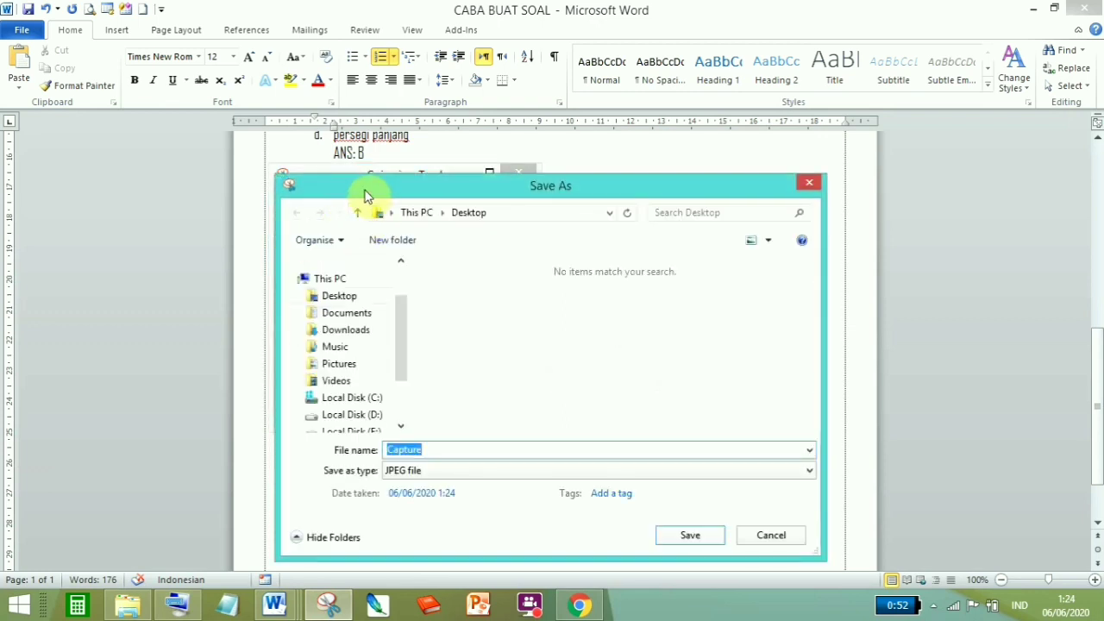
left_click_drag(364, 195, 408, 191)
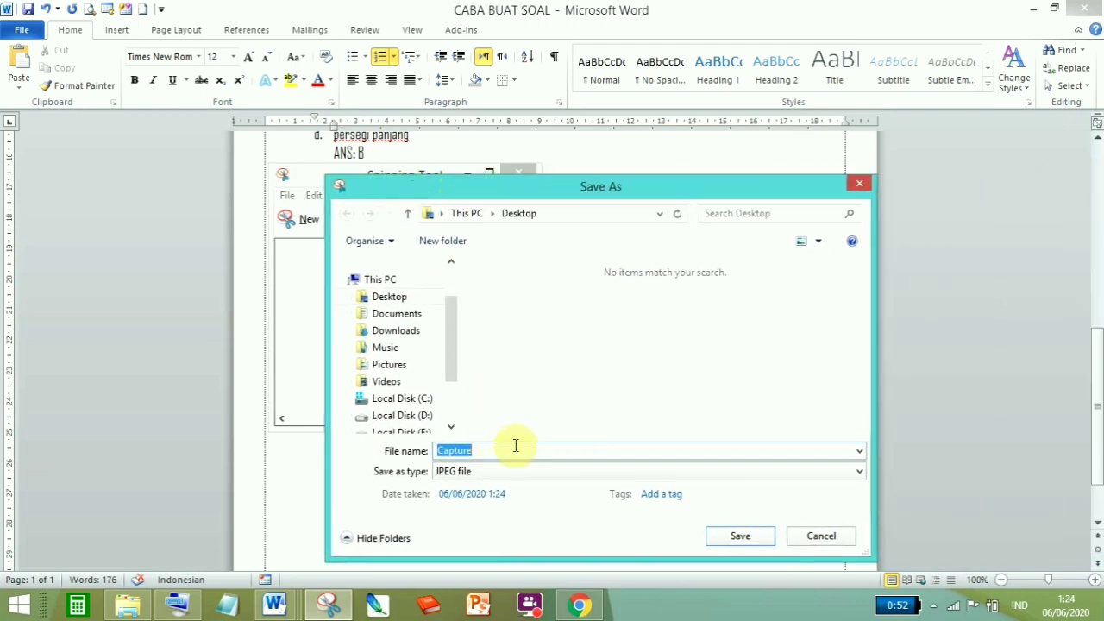
type("NOMOR 6")
left_click(552, 214)
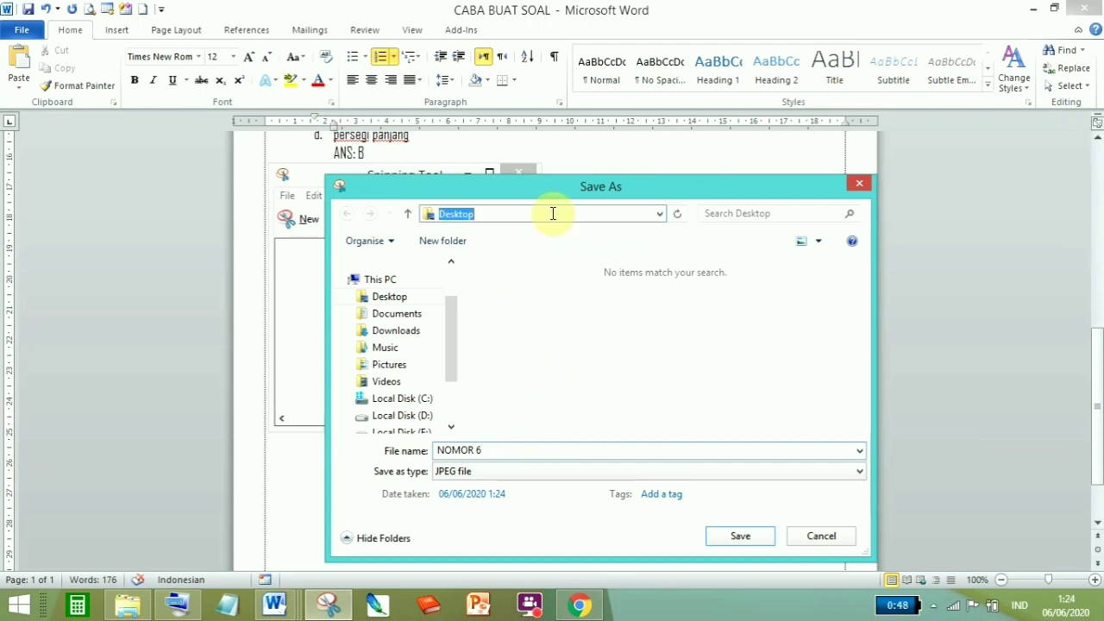
left_click(650, 213)
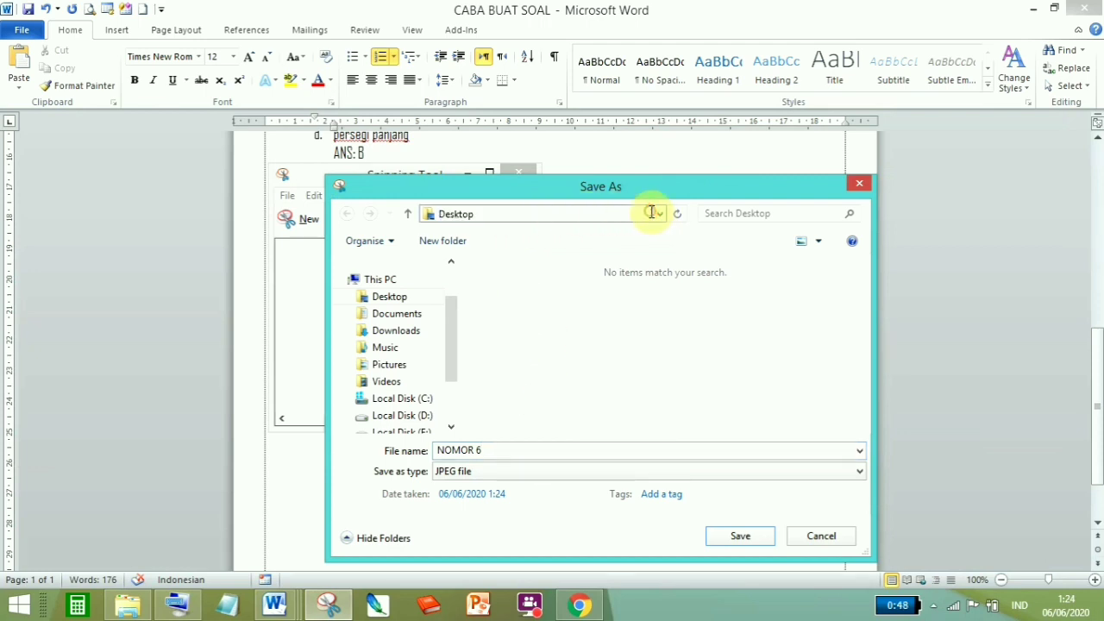
left_click(730, 539)
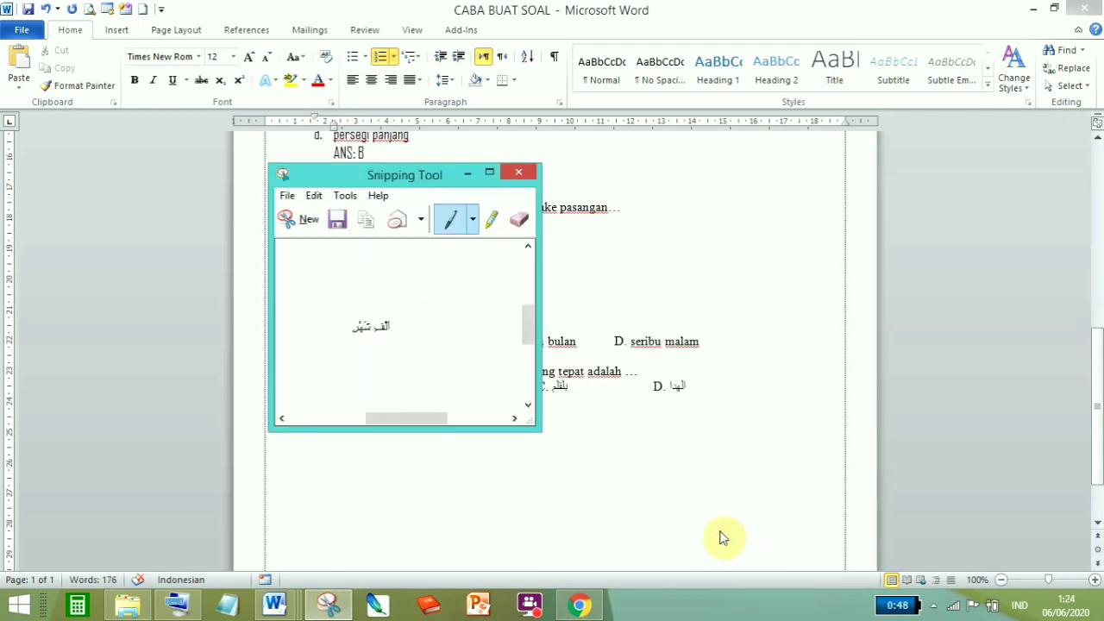
Return to the Word document and delete the typed Arabic phrase between "Lafadz" and "memiliki arti" in question 6.
left_click_drag(451, 178, 746, 212)
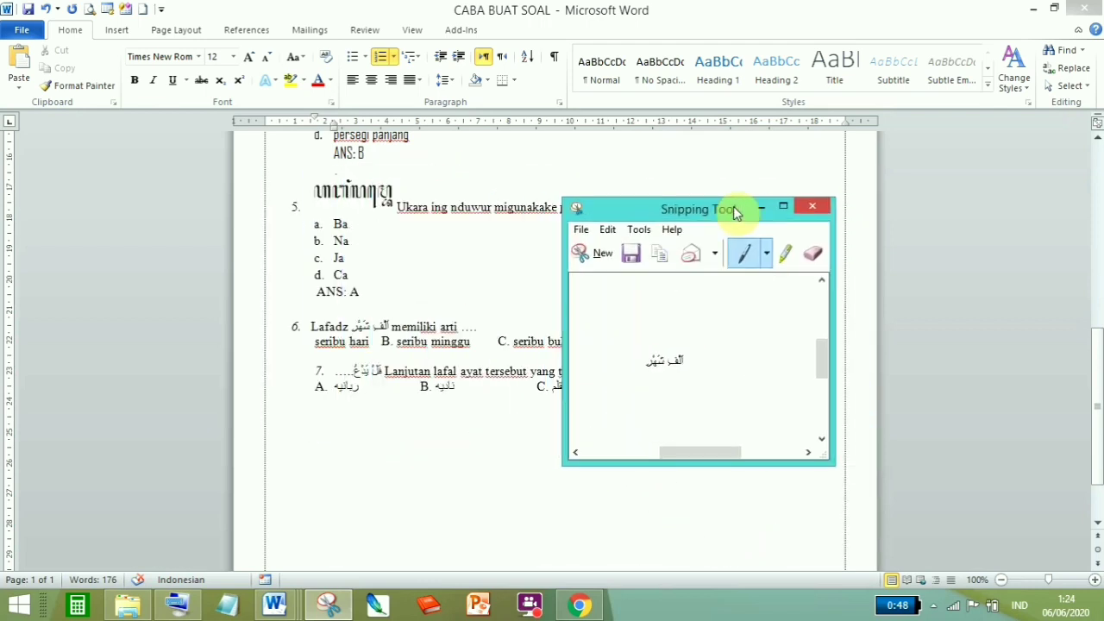
left_click(362, 343)
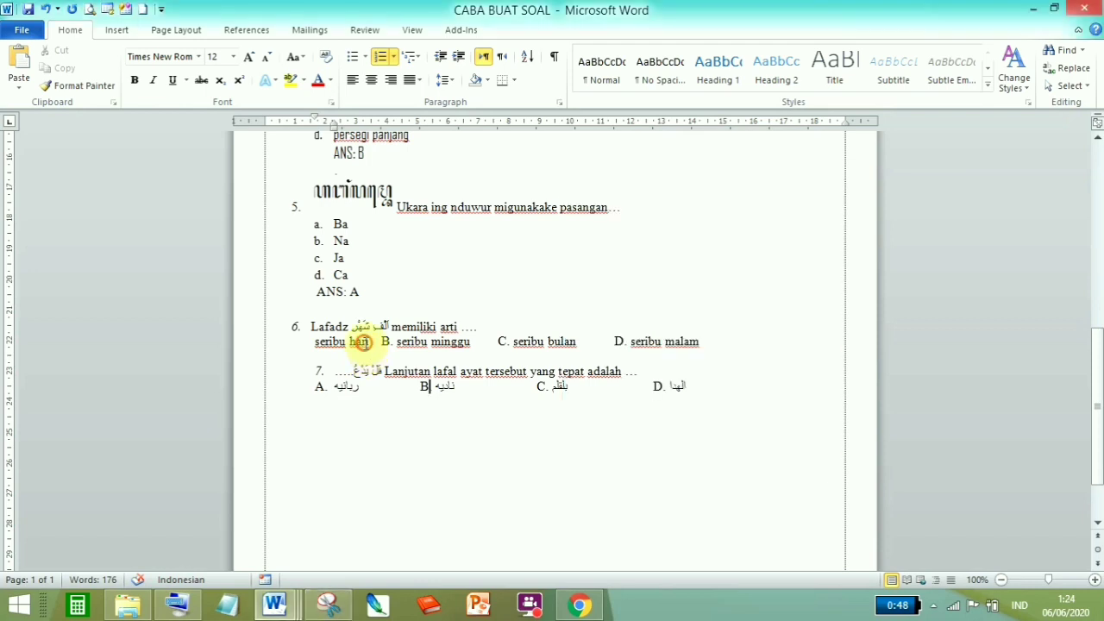
left_click(393, 331)
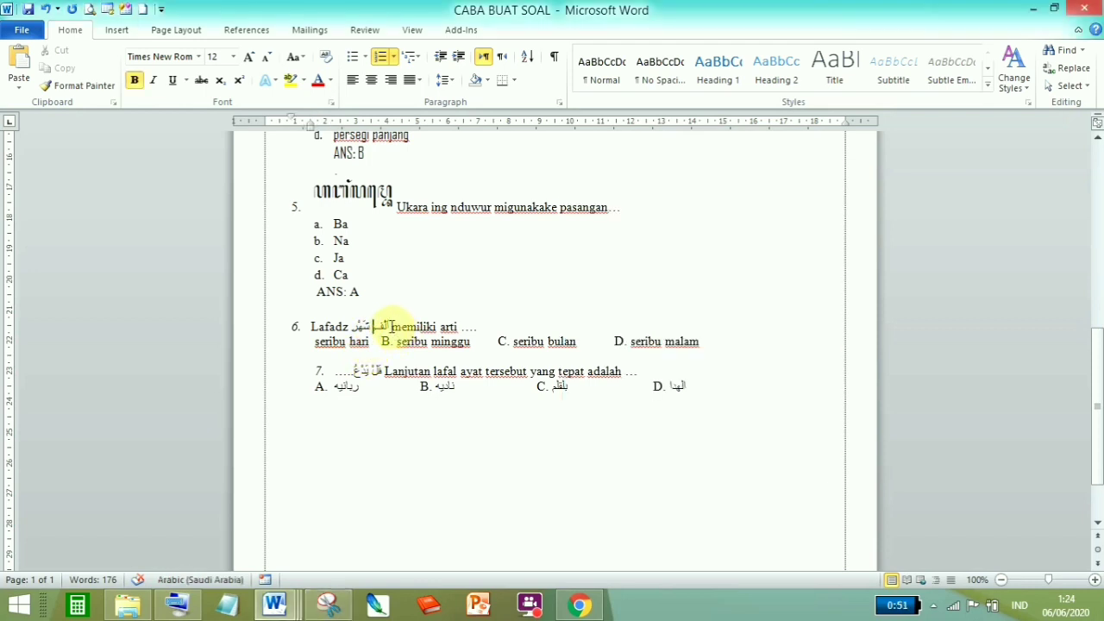
left_click_drag(390, 327, 365, 325)
left_click(366, 325)
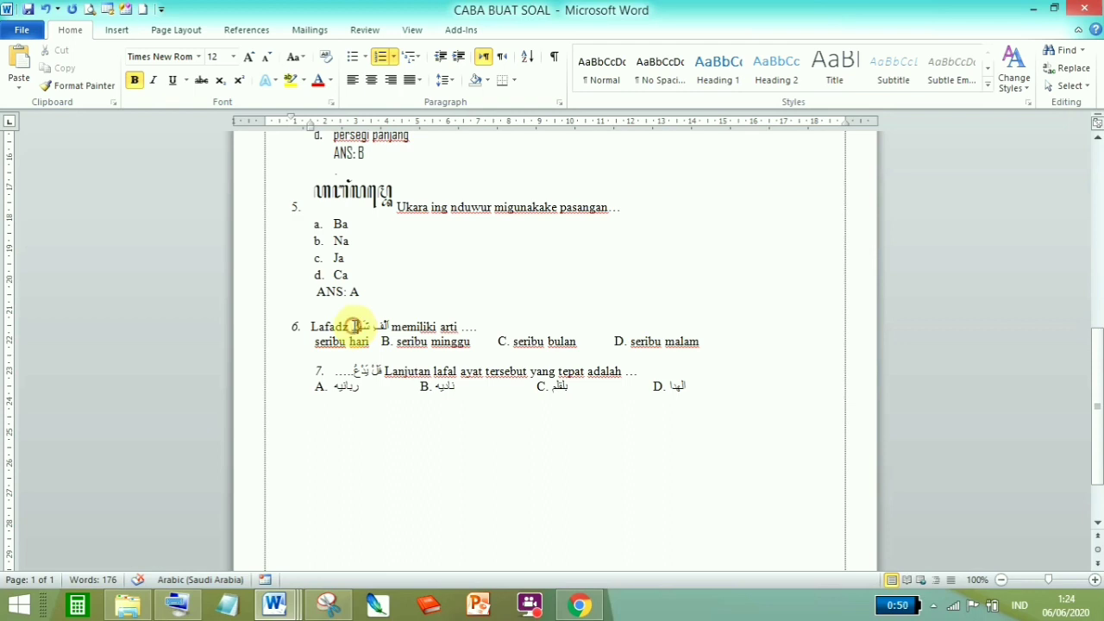
left_click_drag(351, 326, 360, 326)
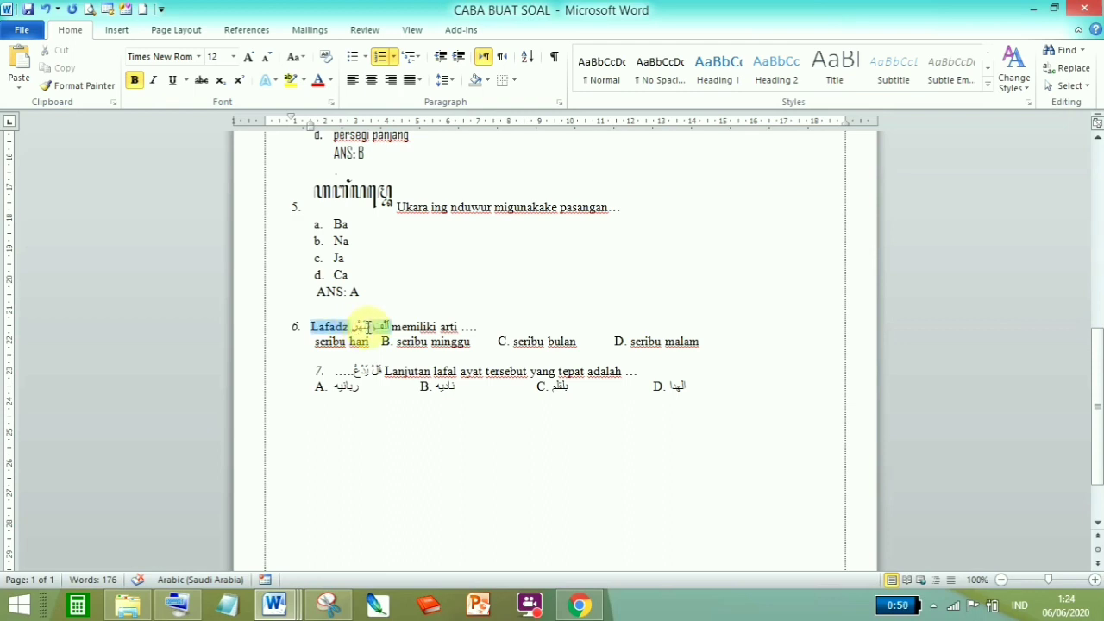
left_click(358, 328)
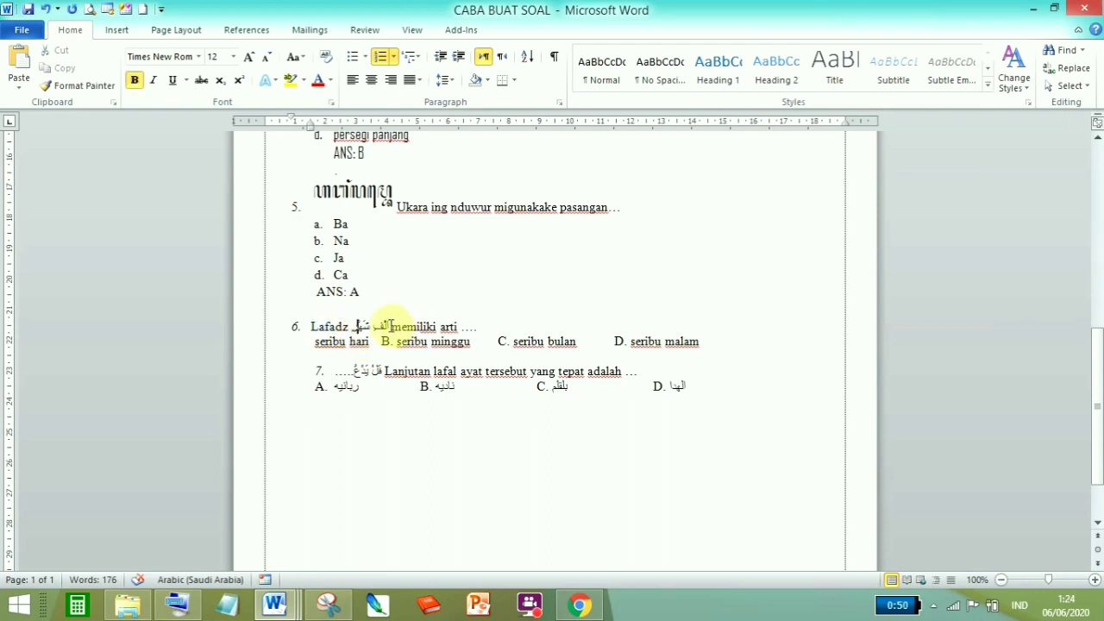
left_click_drag(391, 327, 356, 326)
left_click(359, 326)
left_click(360, 326)
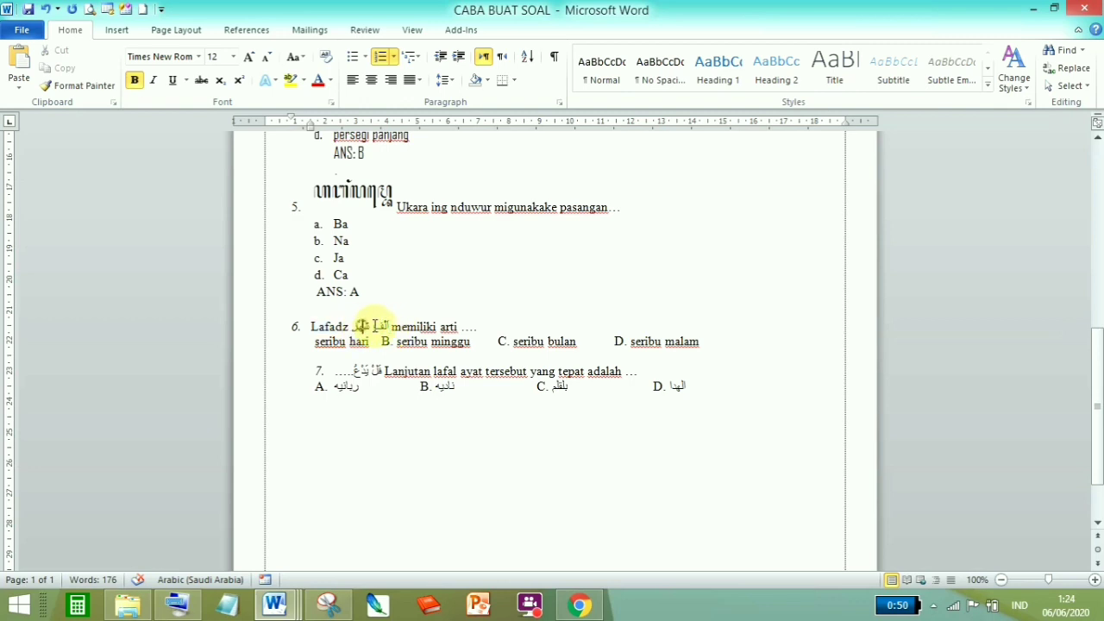
key("BackSpace")
key("BackSpace")
key("BackSpace")
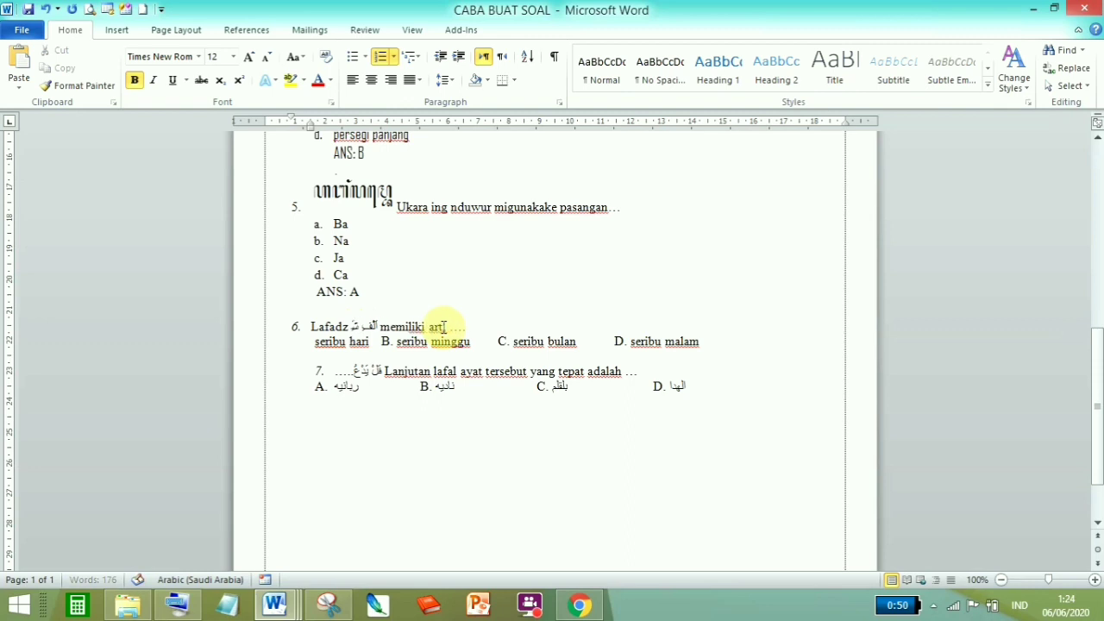
key("BackSpace")
key("BackSpace")
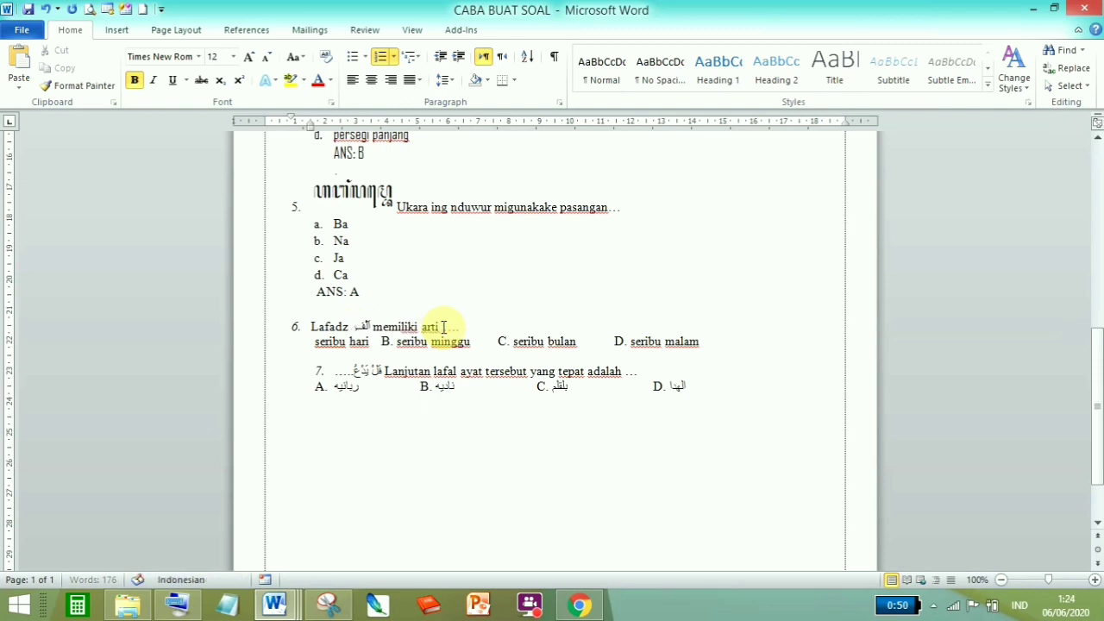
key("BackSpace")
key("BackSpace")
key("BackSpace")
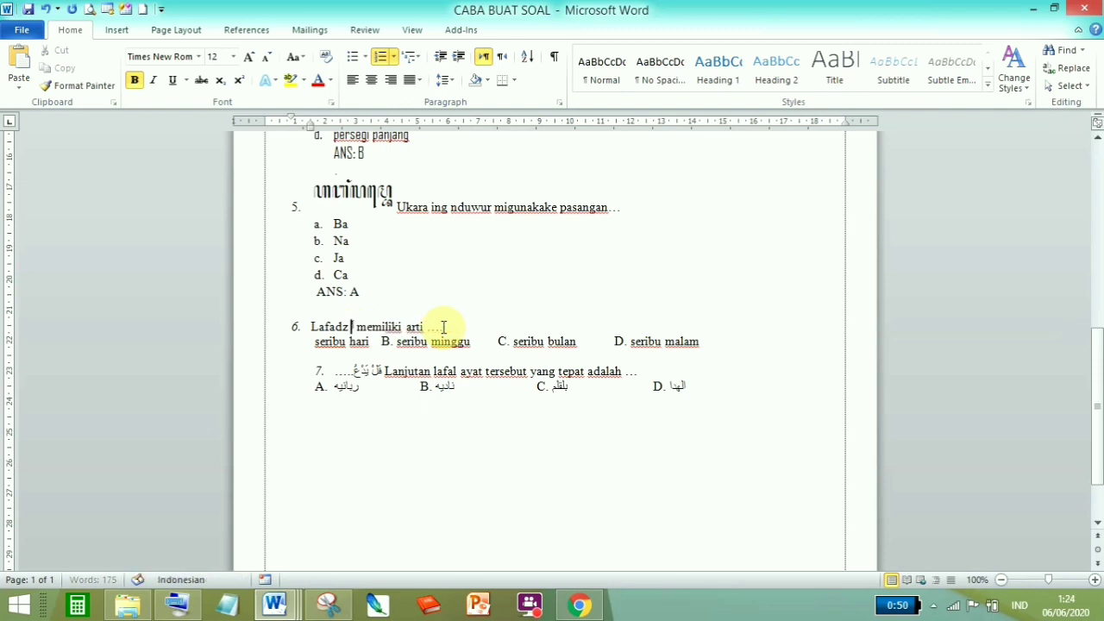
Finish the gap after "Lafadz" in question 6, and switch to File Explorer to copy the NOMOR 6 picture from the Desktop.
key("BackSpace")
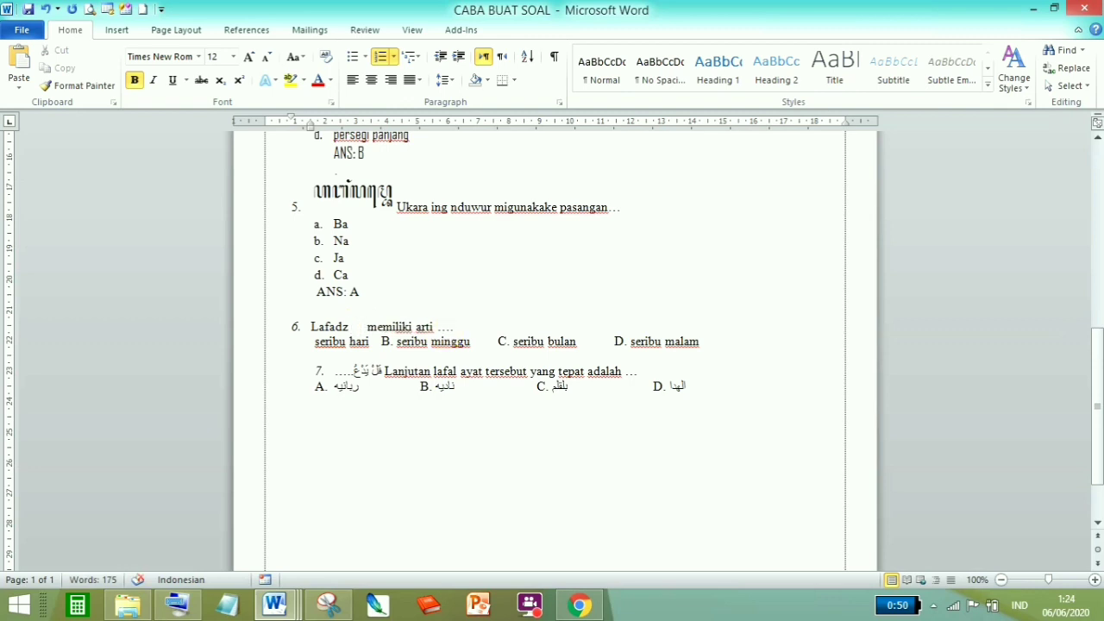
left_click(130, 608)
left_click(88, 248)
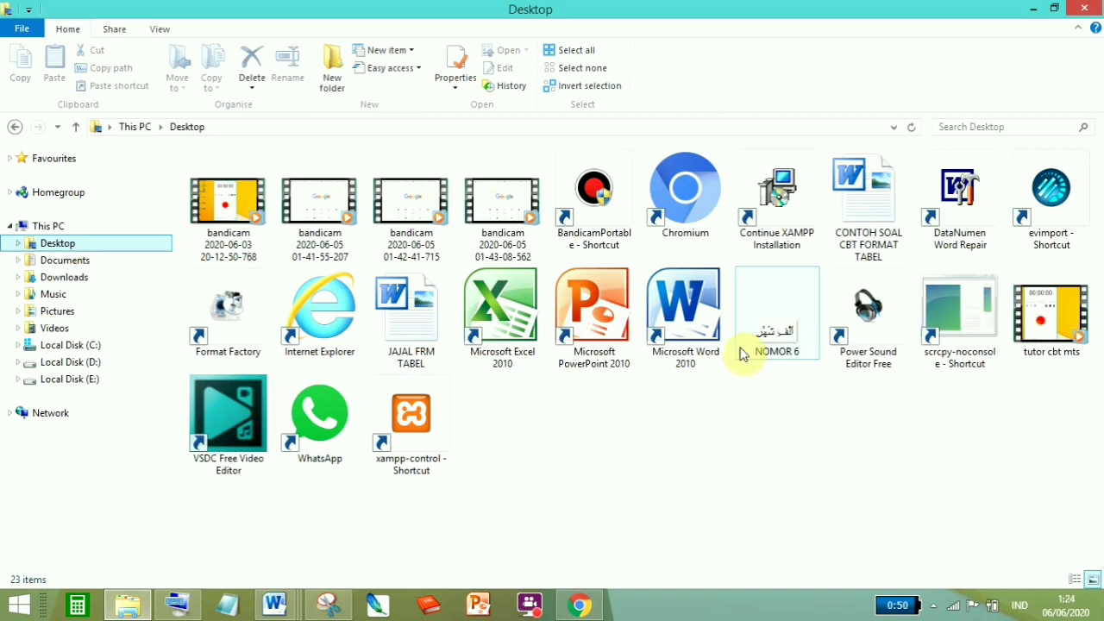
left_click(771, 346)
right_click(780, 348)
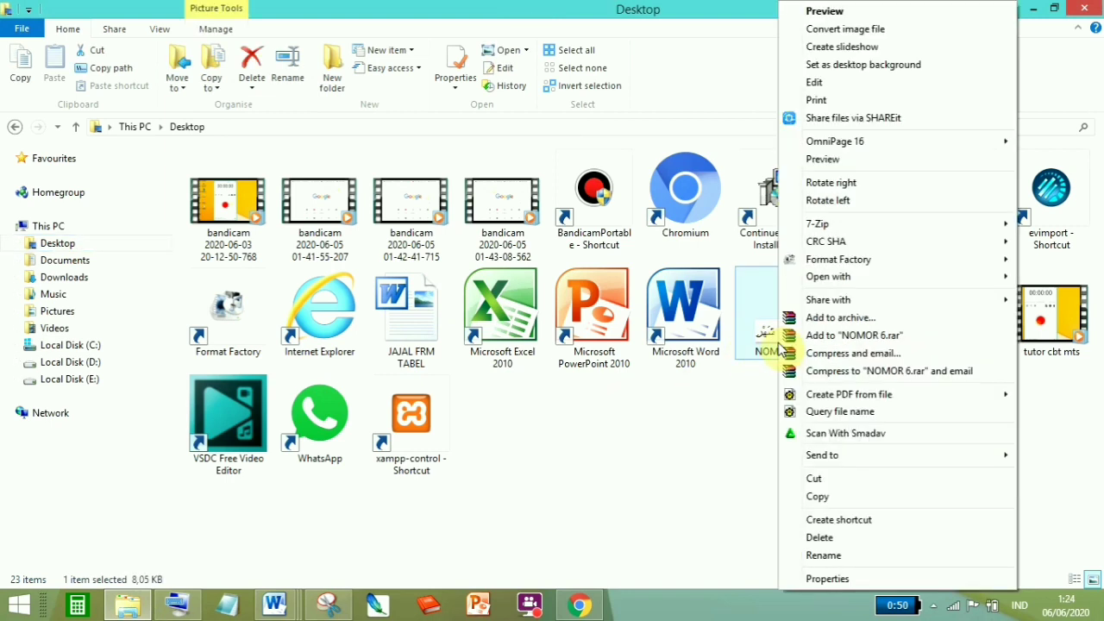
left_click(828, 496)
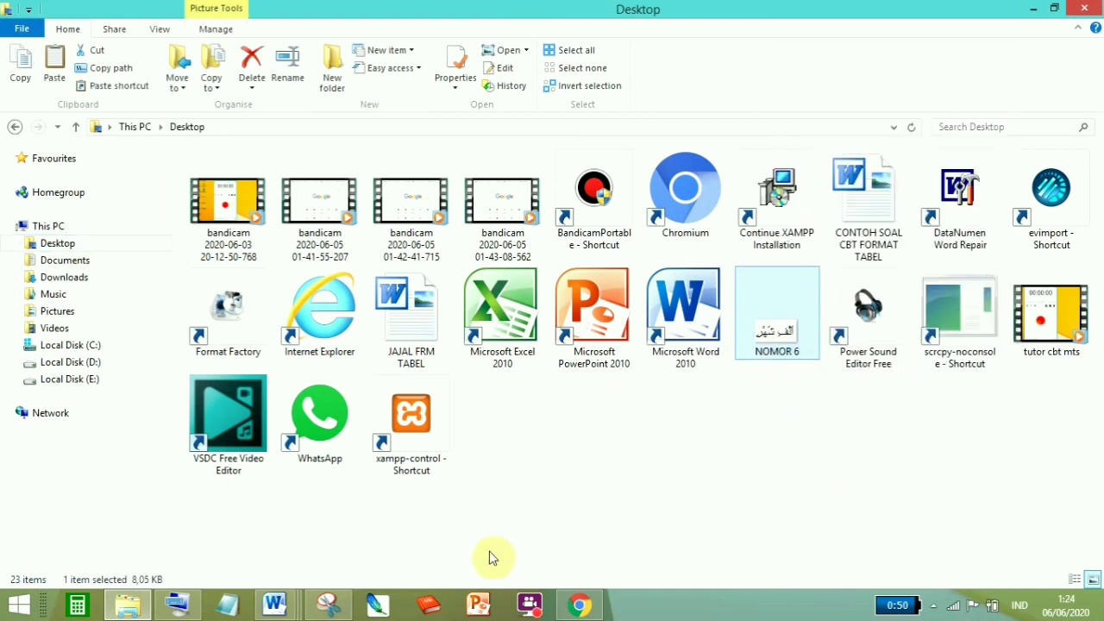
Return to the CABA BUAT SOAL document and paste the copied picture between "Lafadz" and "memiliki arti" in question 6.
mouse_move(274, 604)
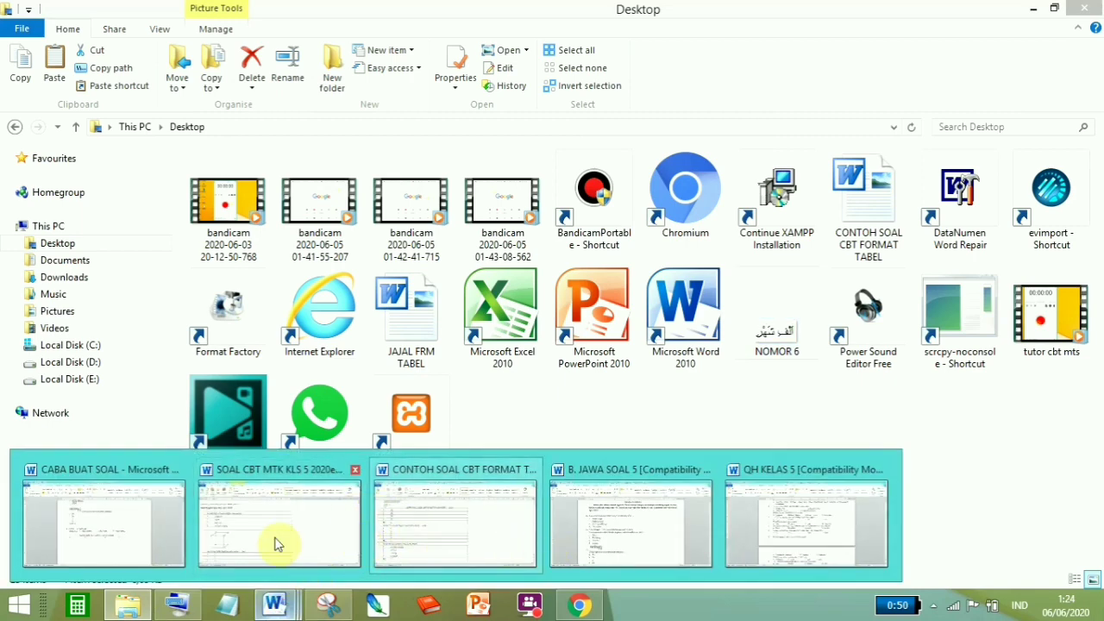
left_click(138, 557)
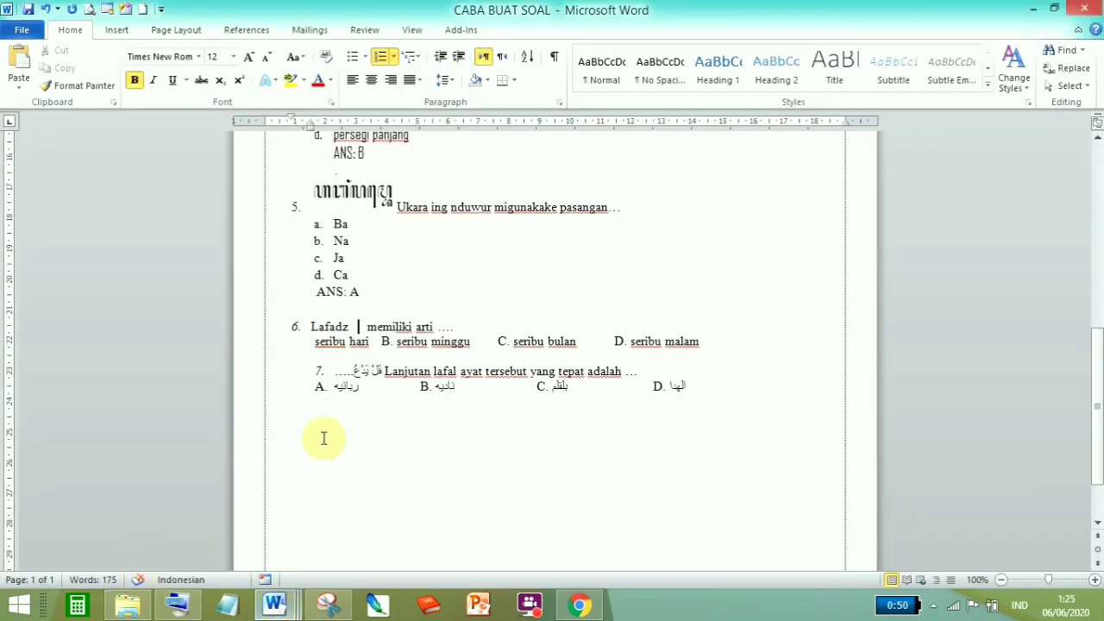
left_click(357, 326)
left_click(18, 68)
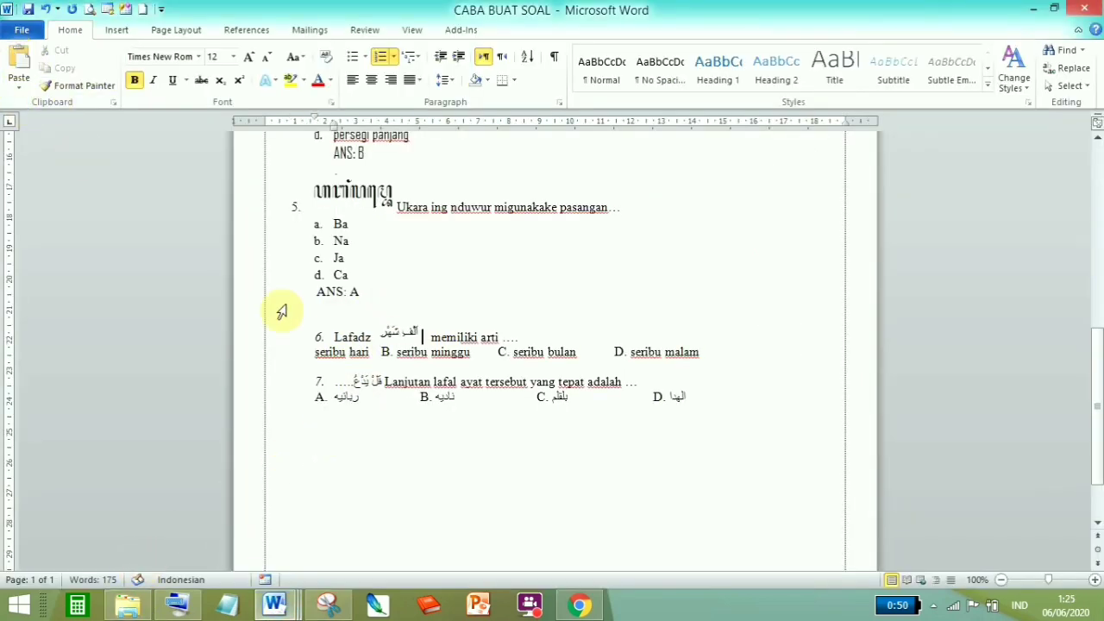
left_click(400, 330)
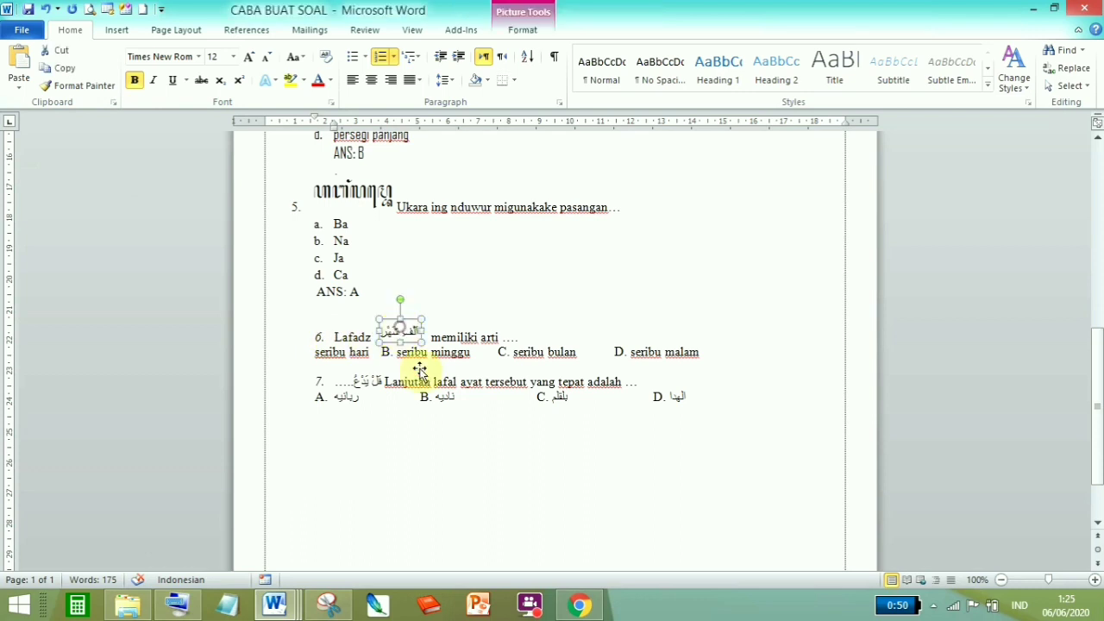
left_click(464, 452)
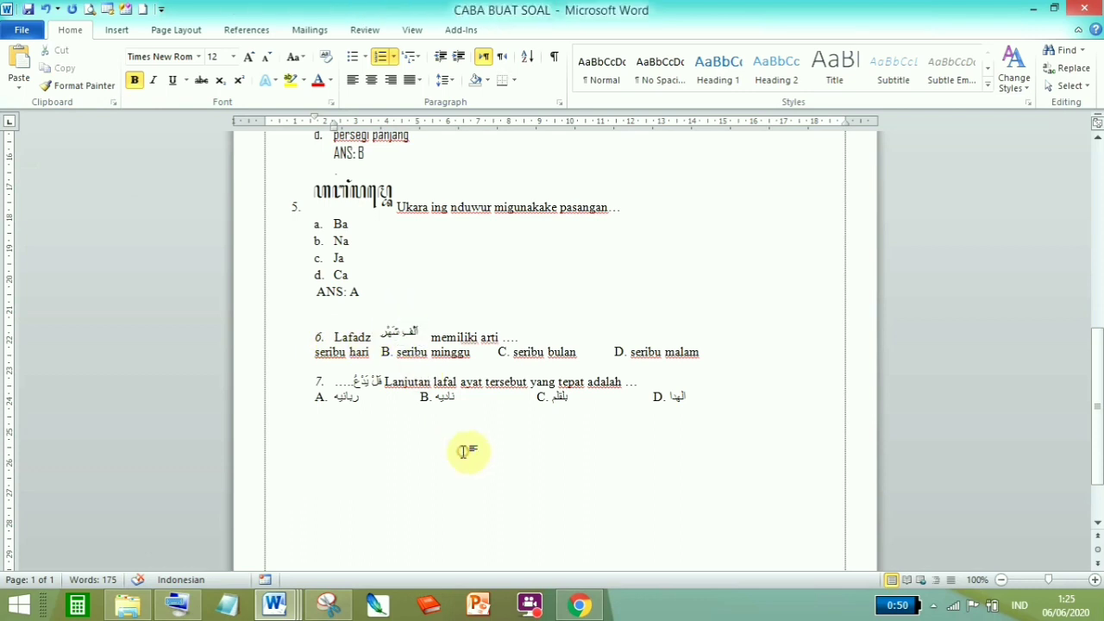
Switch to Snipping Tool, snip the Arabic phrase that opens question 7, and save it to the Desktop as a JPEG named NOMOR 7.
left_click(337, 380)
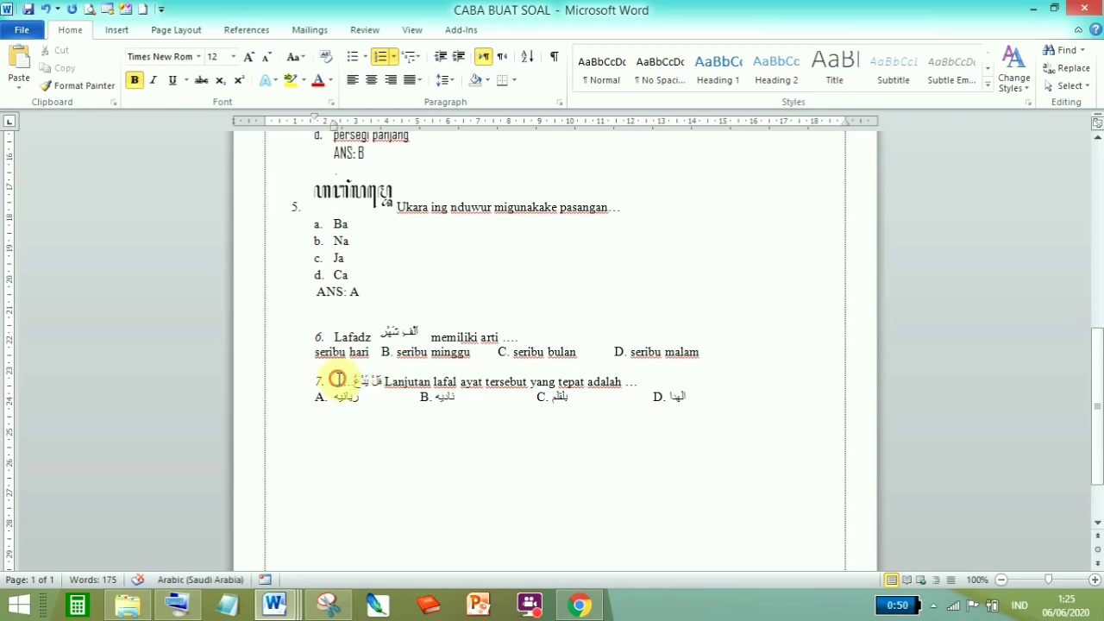
left_click(346, 601)
left_click(596, 261)
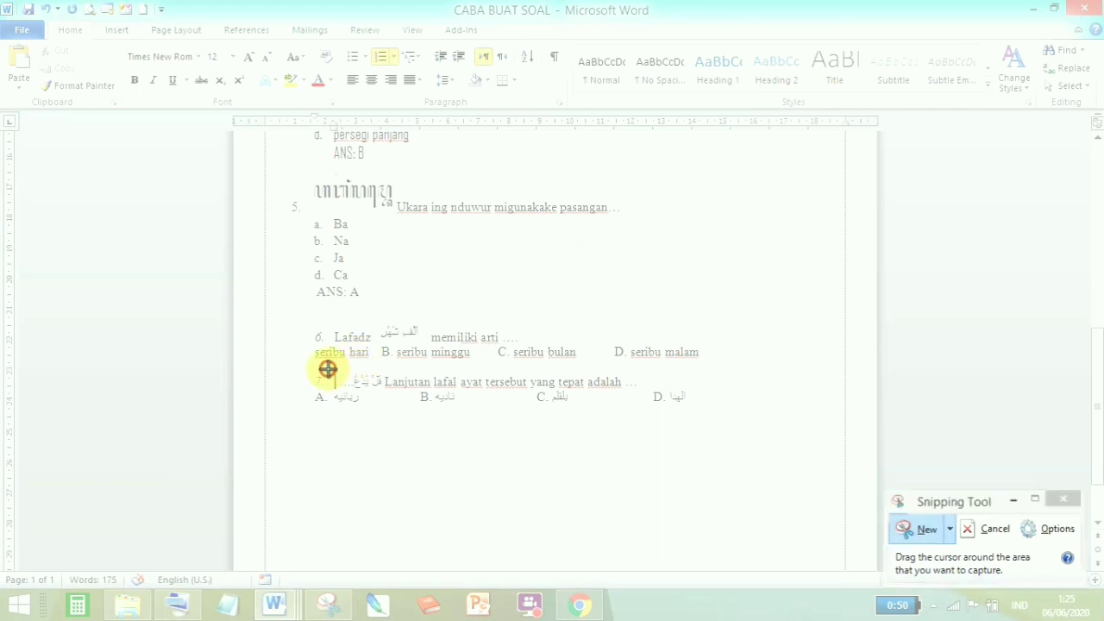
left_click_drag(337, 380, 382, 387)
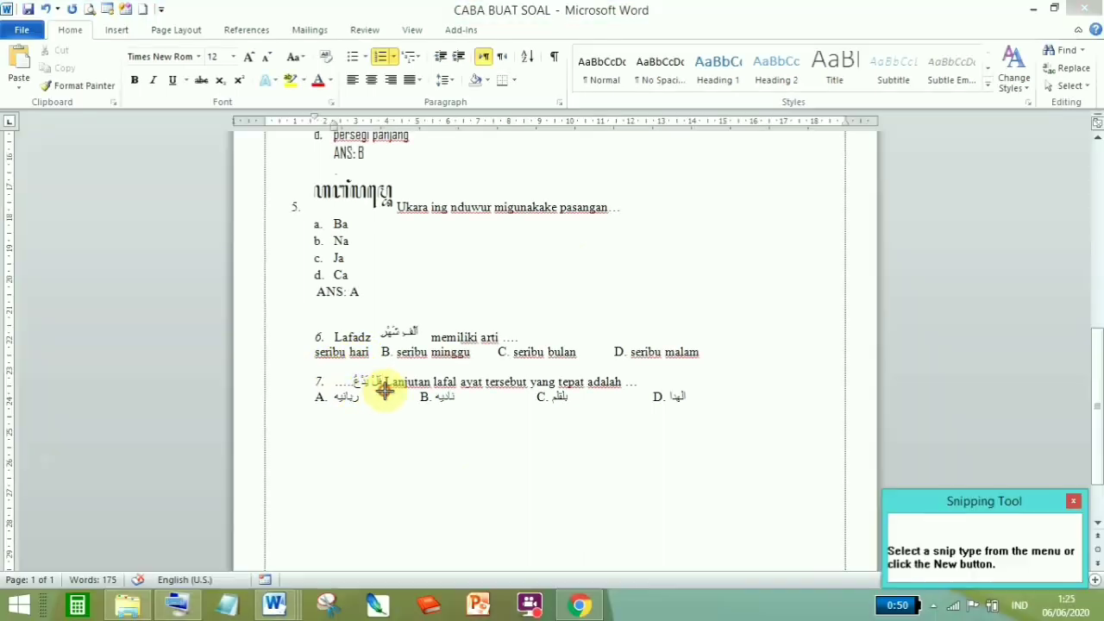
left_click(317, 273)
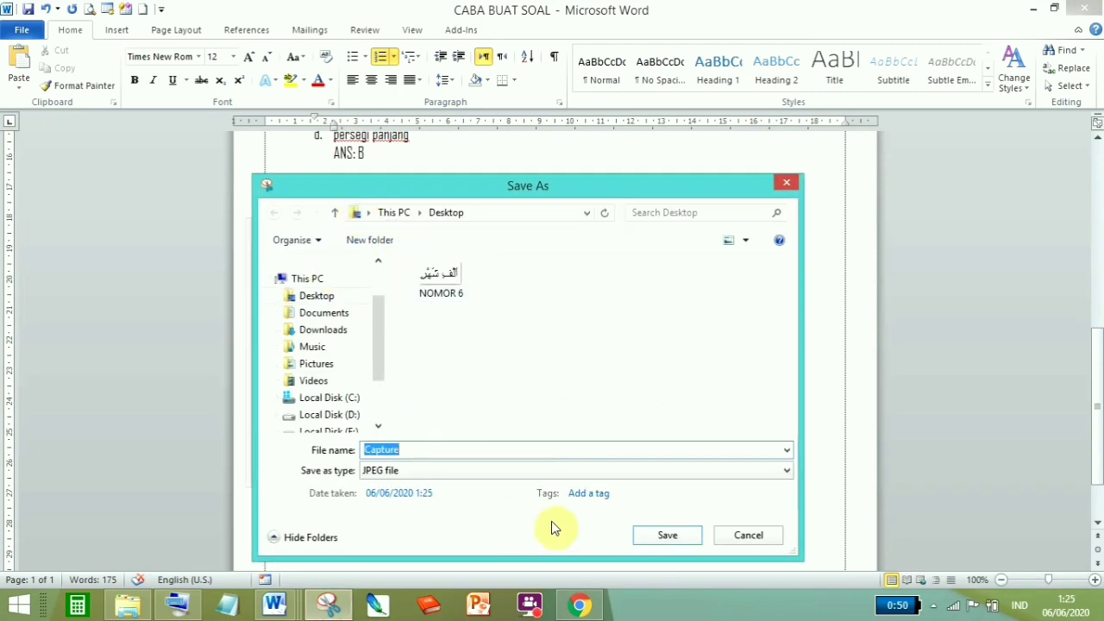
type("NOMOR ")
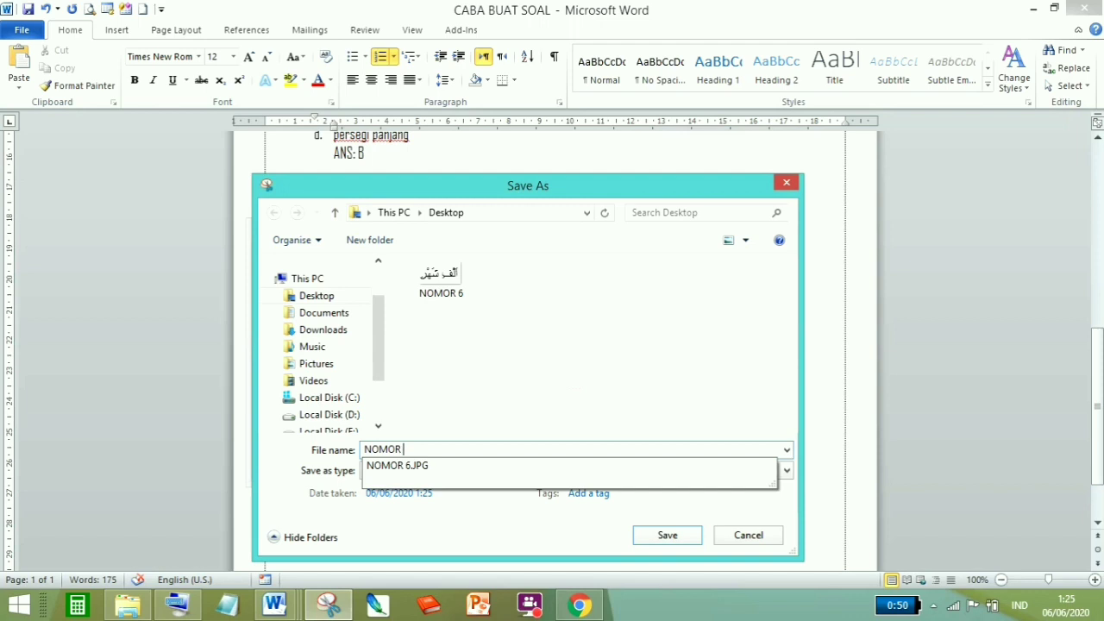
type("7")
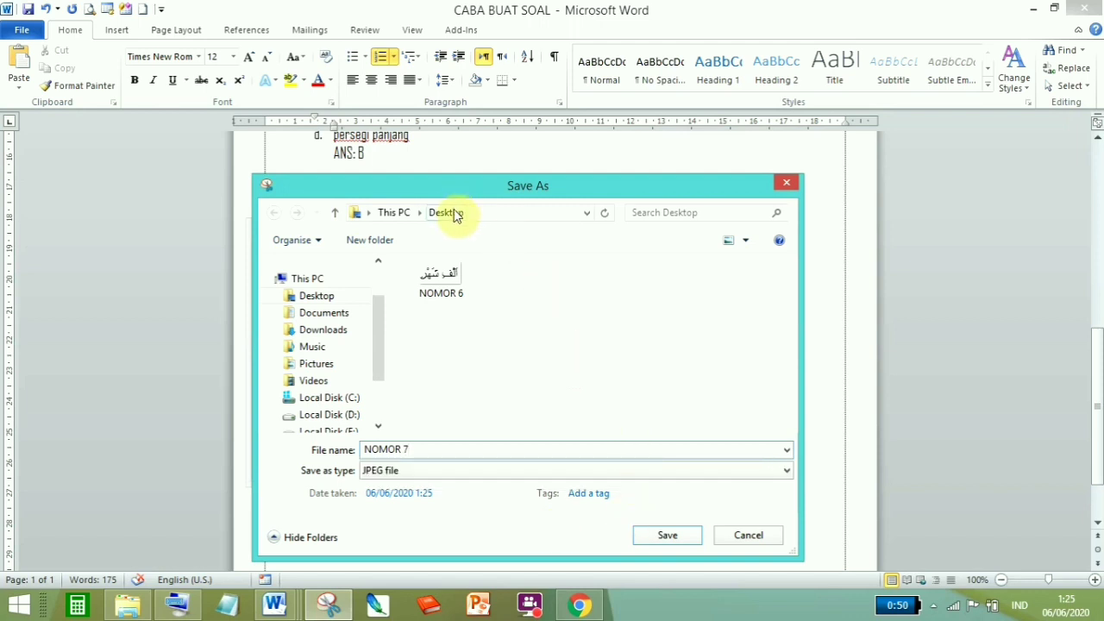
left_click(677, 536)
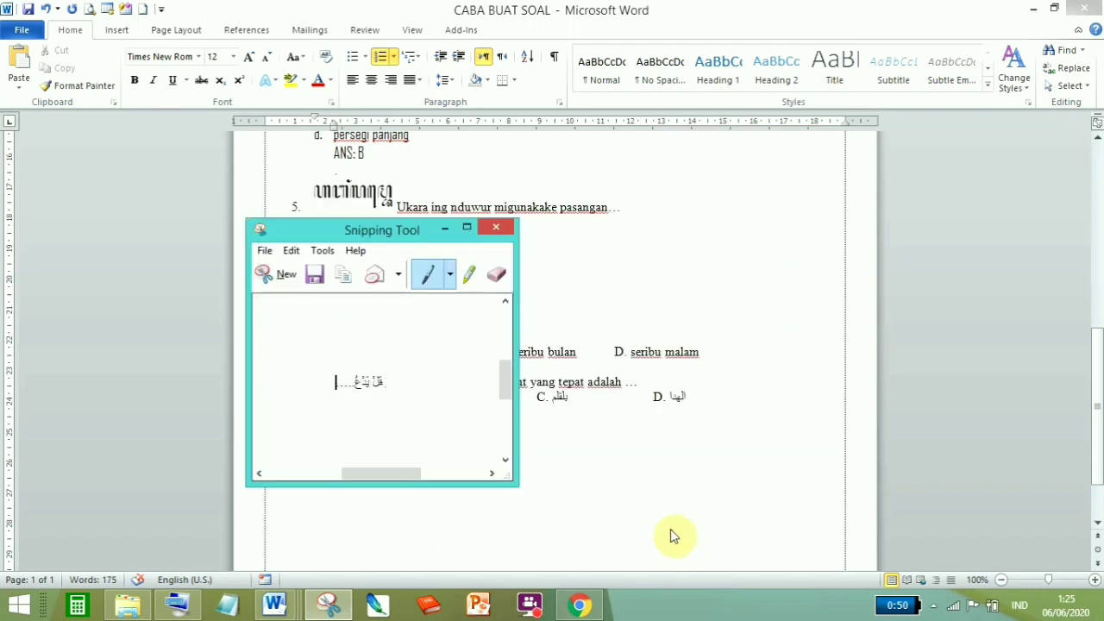
Snip the Arabic word of question 7's option A and save it to the Desktop as a JPEG named 7 A.
left_click(278, 273)
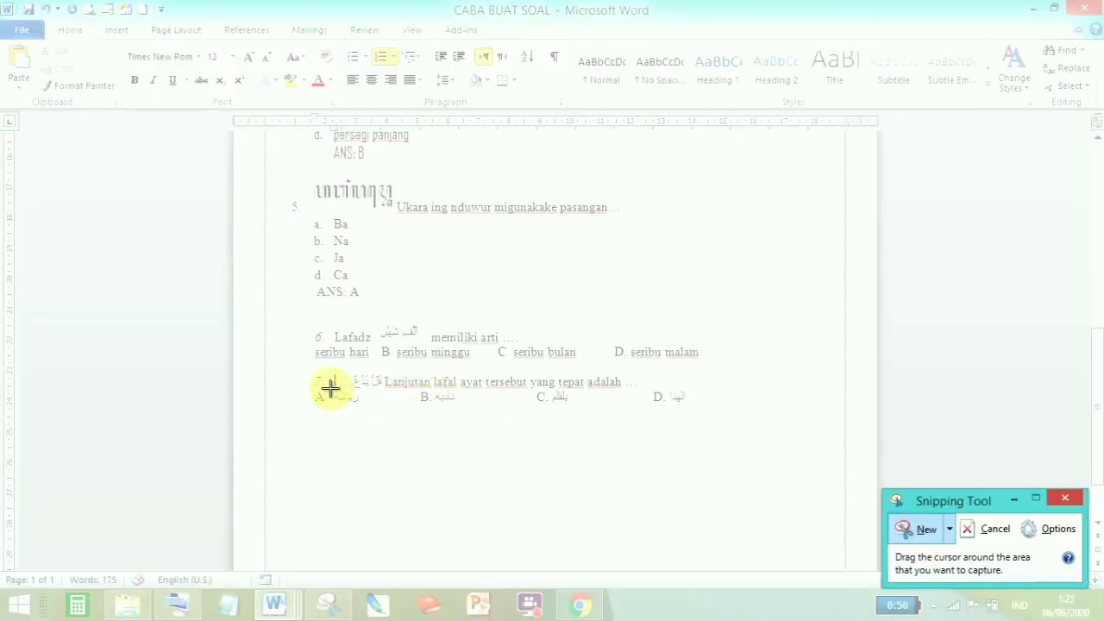
left_click_drag(330, 388, 364, 406)
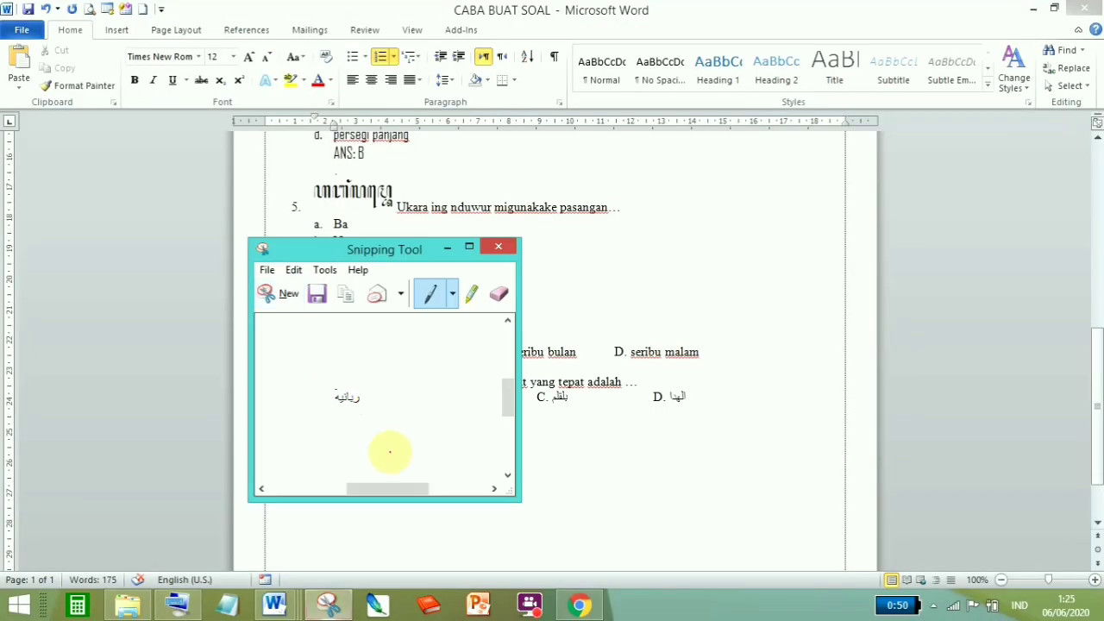
left_click(316, 296)
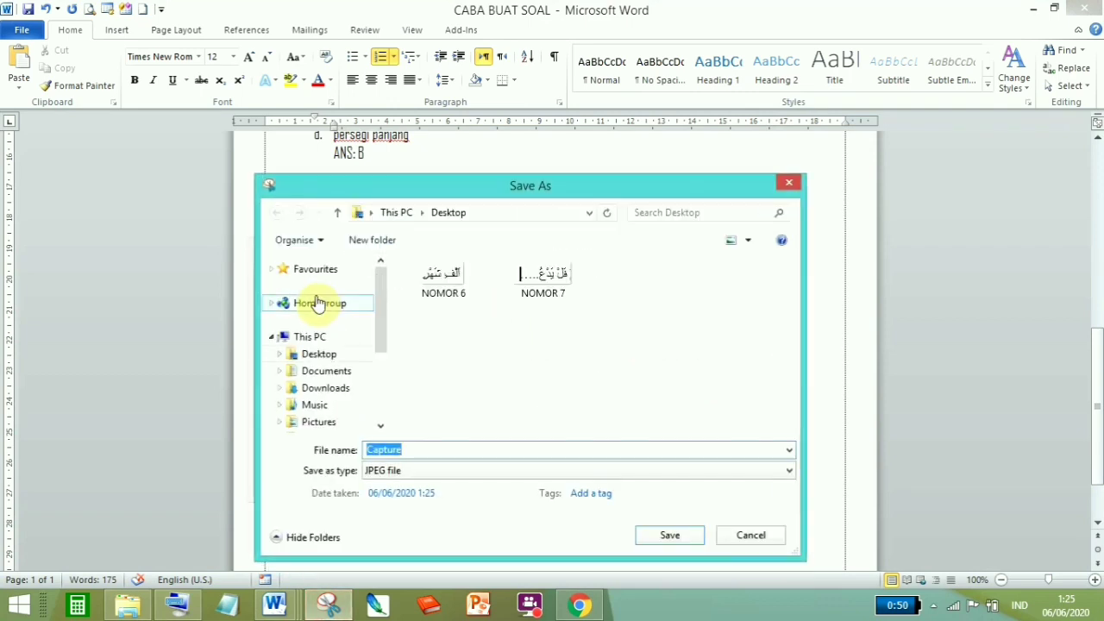
type("7 A")
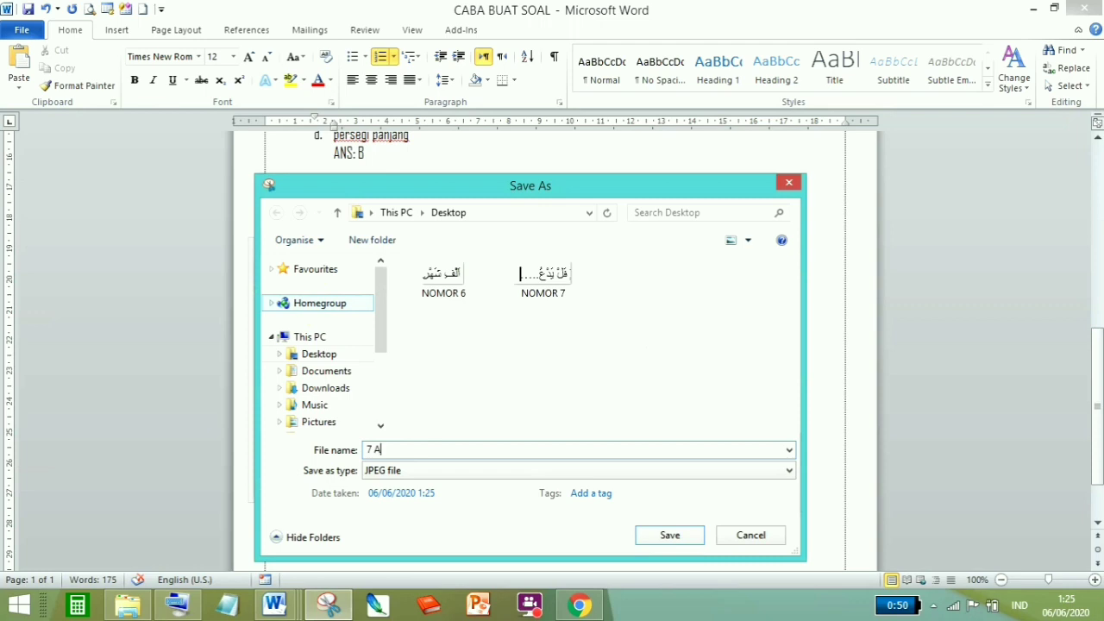
left_click(667, 535)
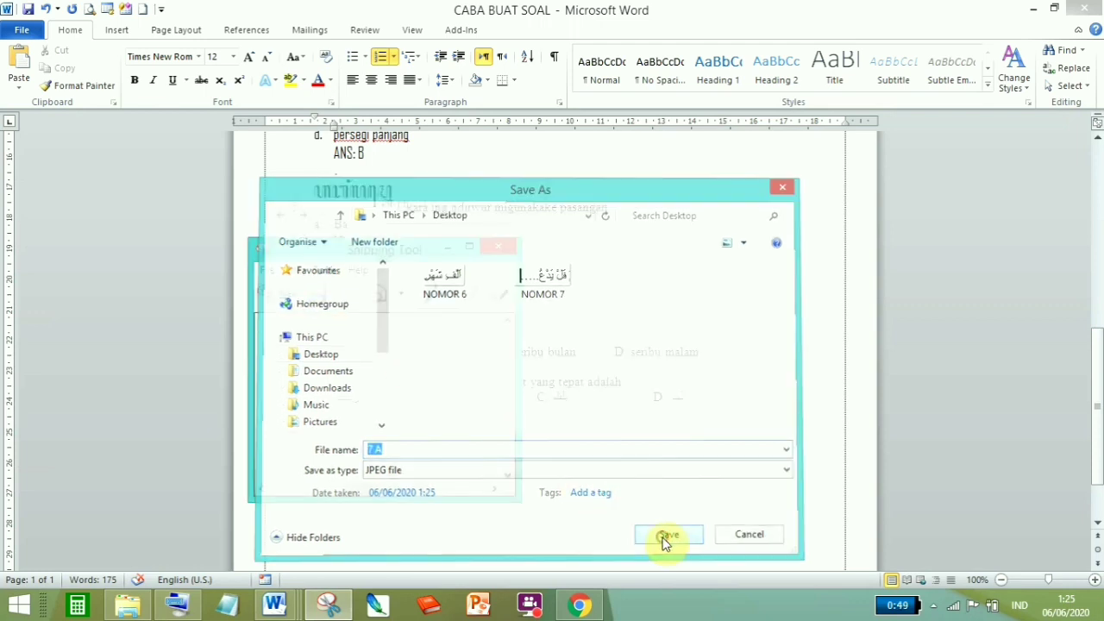
Snip the Arabic word of question 7's option B and save it to the Desktop as a JPEG named 7B.
left_click(283, 293)
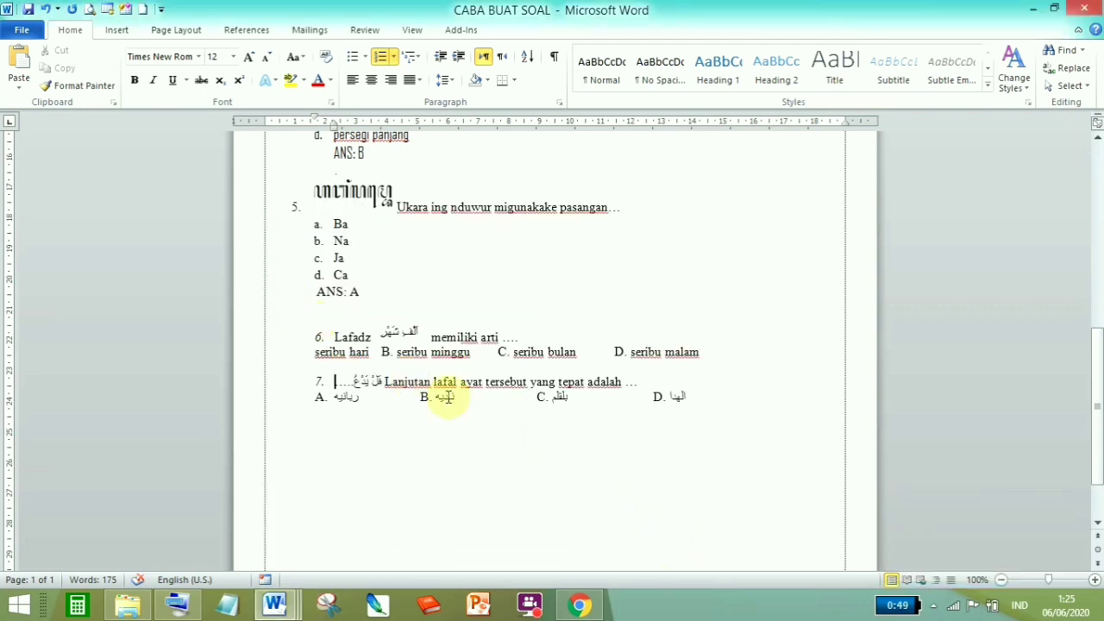
left_click_drag(432, 390, 459, 407)
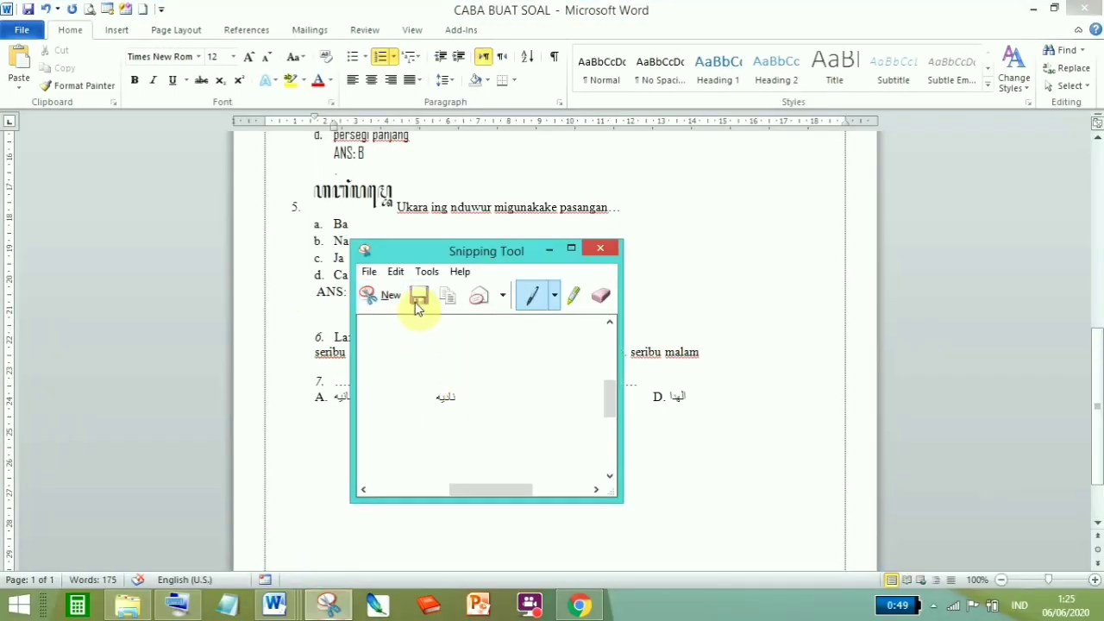
left_click(417, 299)
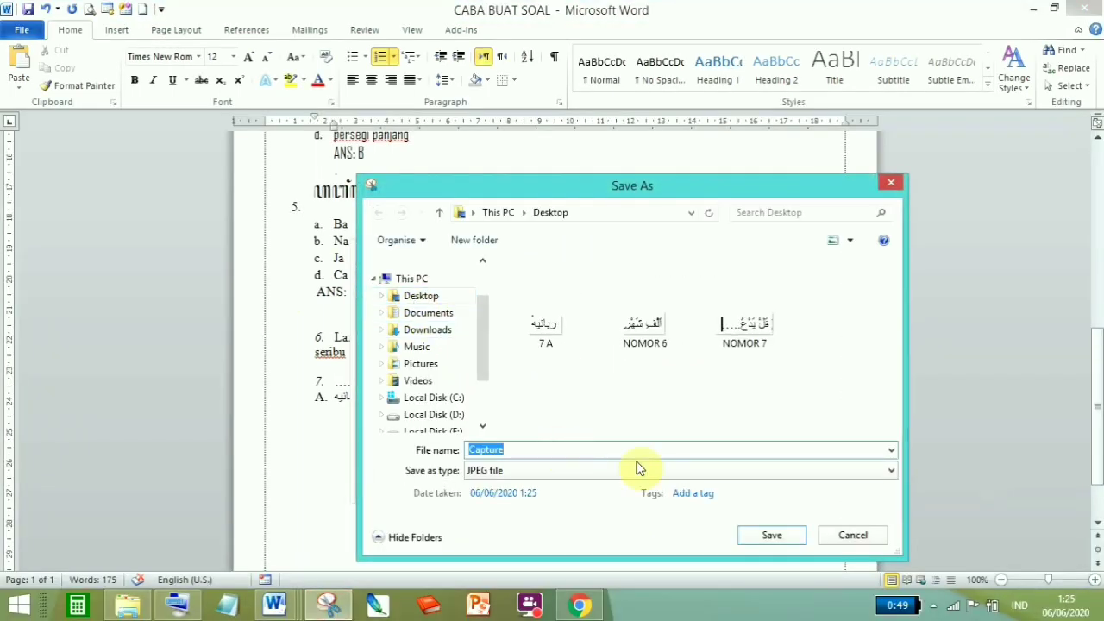
type("7B")
left_click(770, 533)
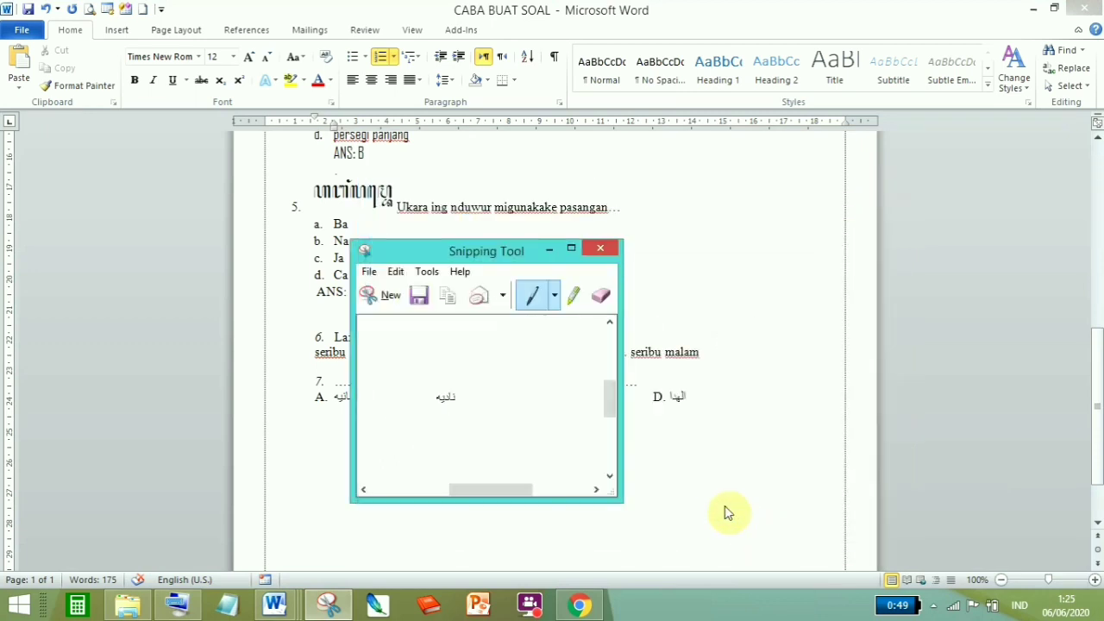
Snip the Arabic word of question 7's option C and save it to the Desktop as a JPEG named 7C.
left_click(384, 300)
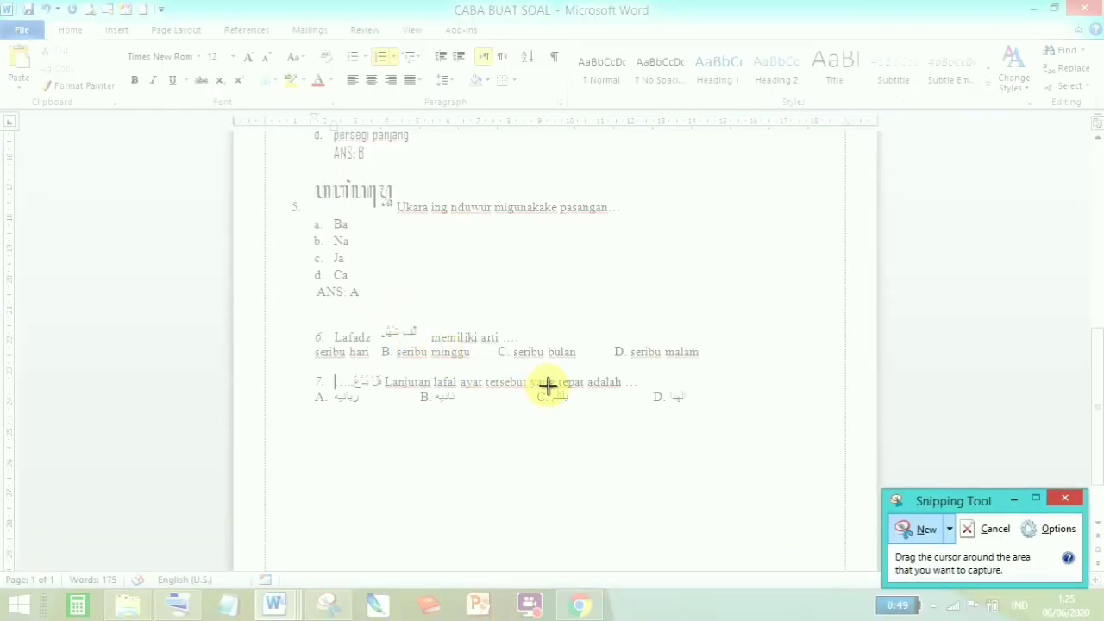
left_click_drag(548, 386, 572, 409)
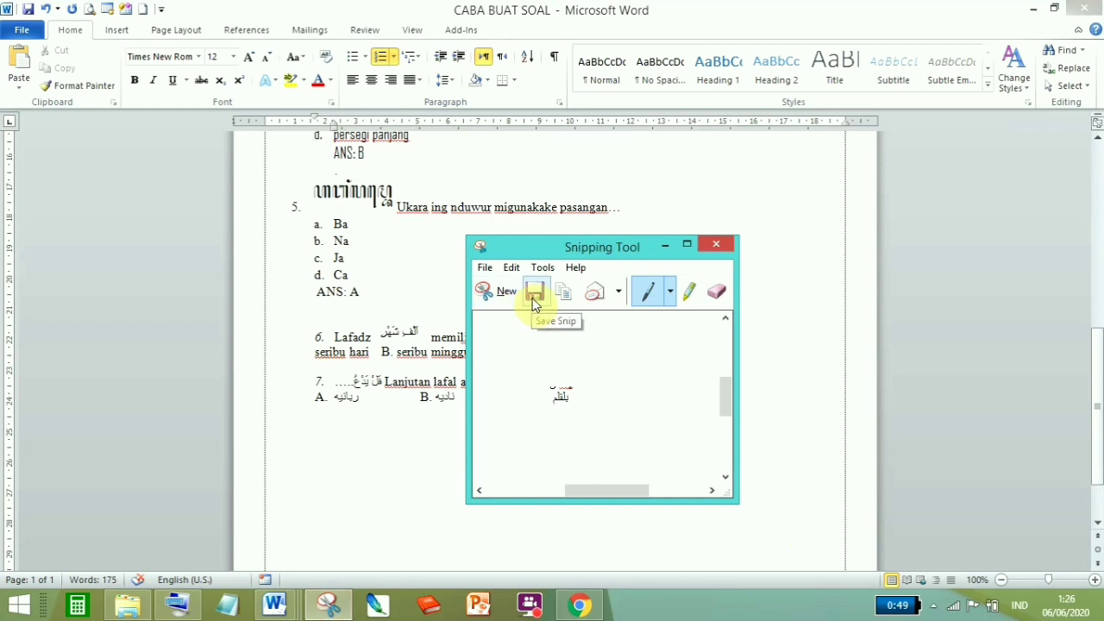
left_click(533, 302)
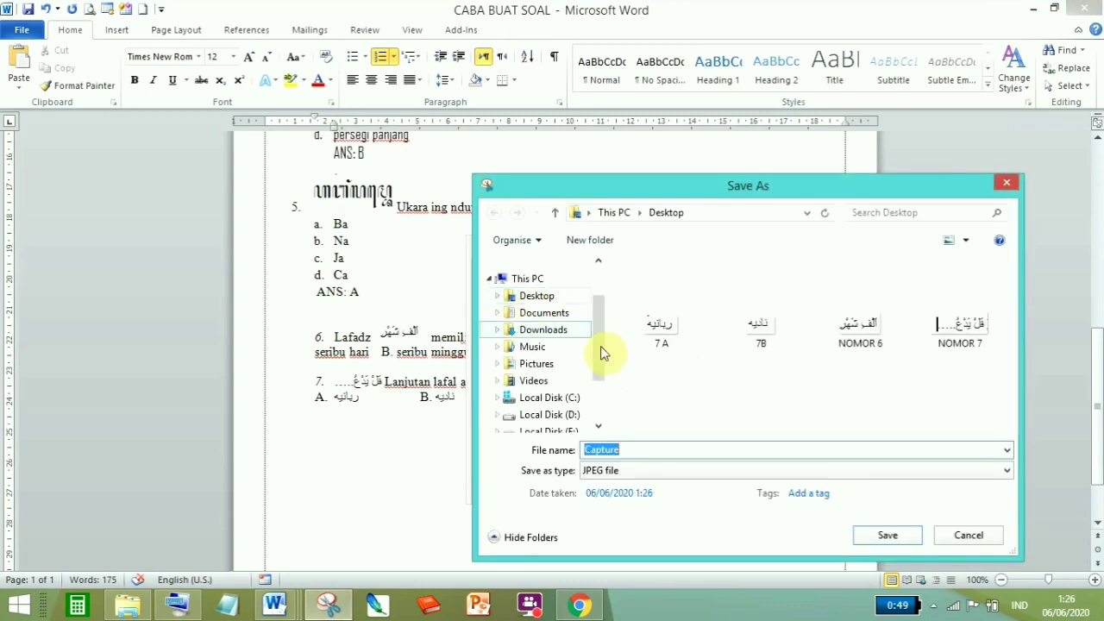
type("7C")
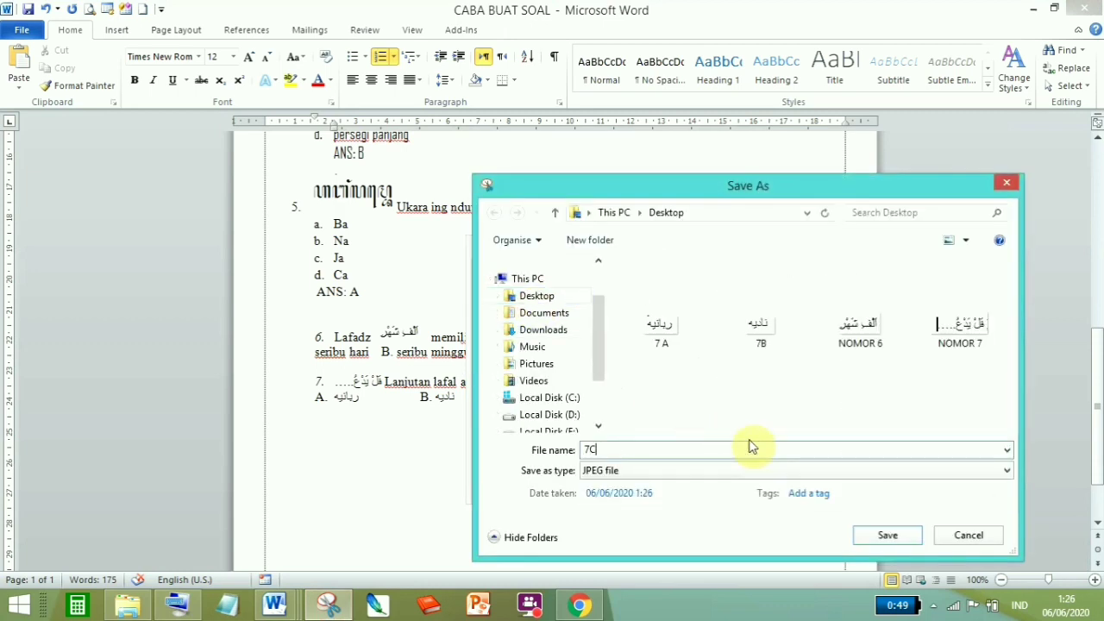
left_click(910, 539)
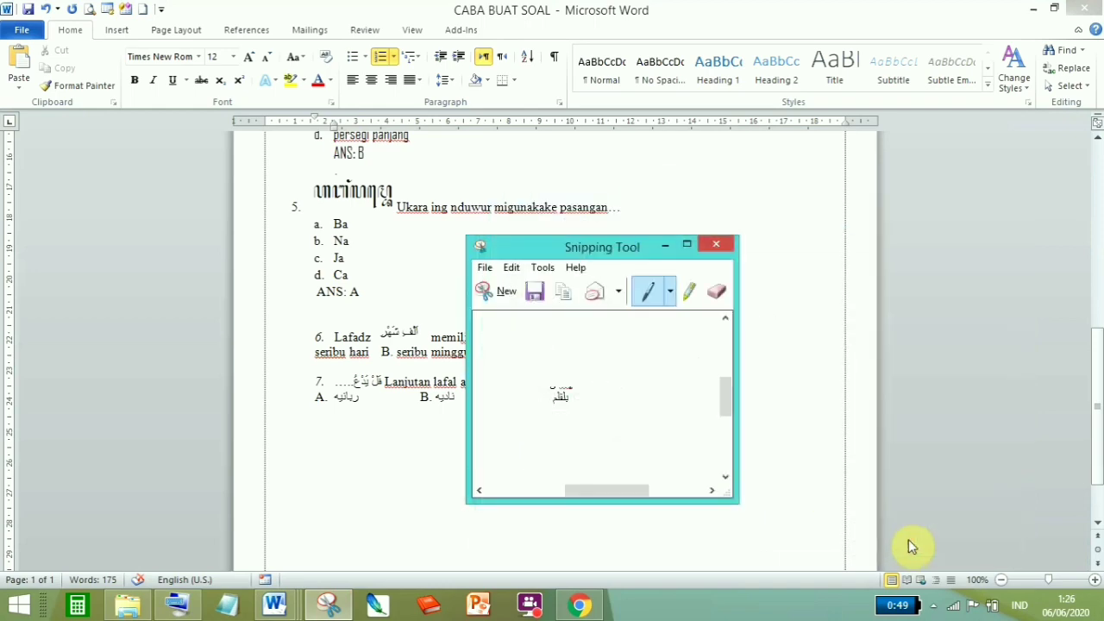
Snip the Arabic word of question 7's option D and save it to the Desktop as a JPEG named 7D.
left_click(494, 291)
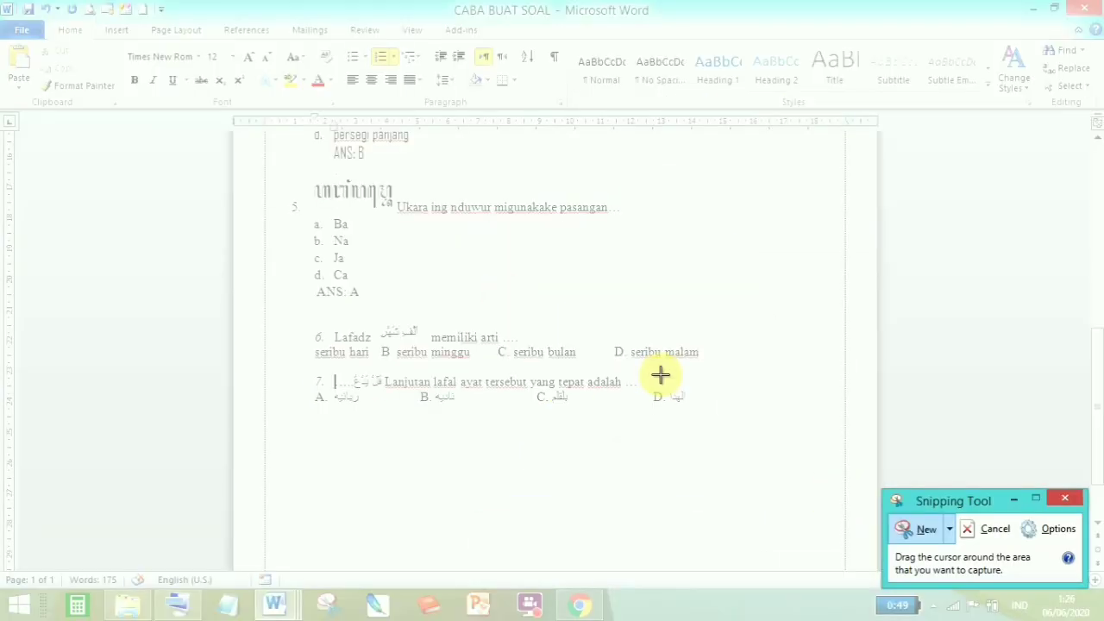
left_click_drag(662, 379, 693, 406)
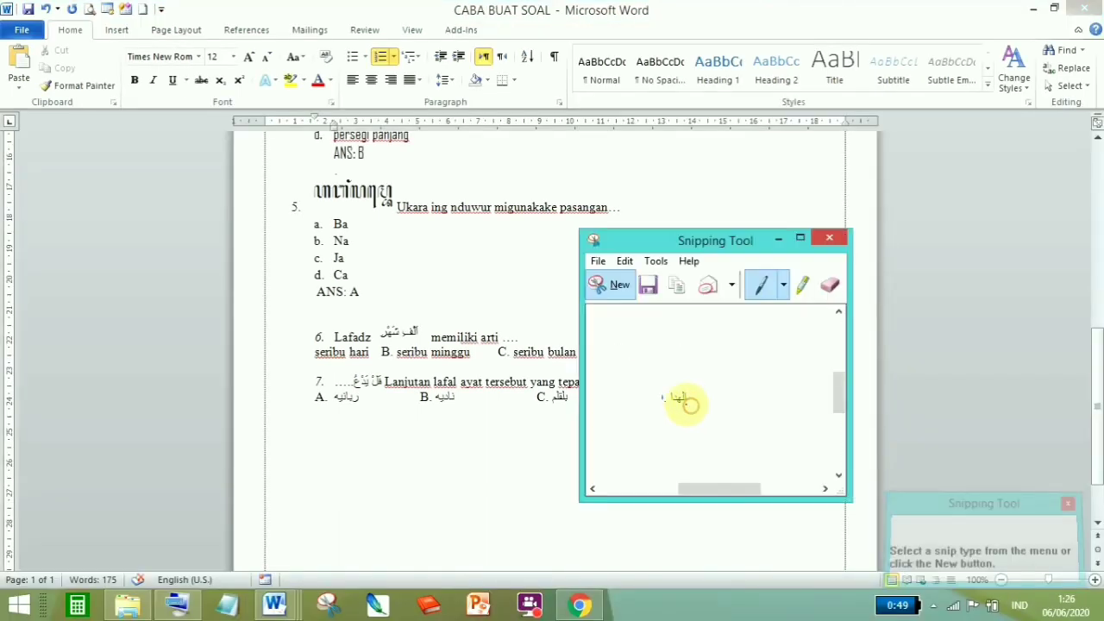
left_click(651, 286)
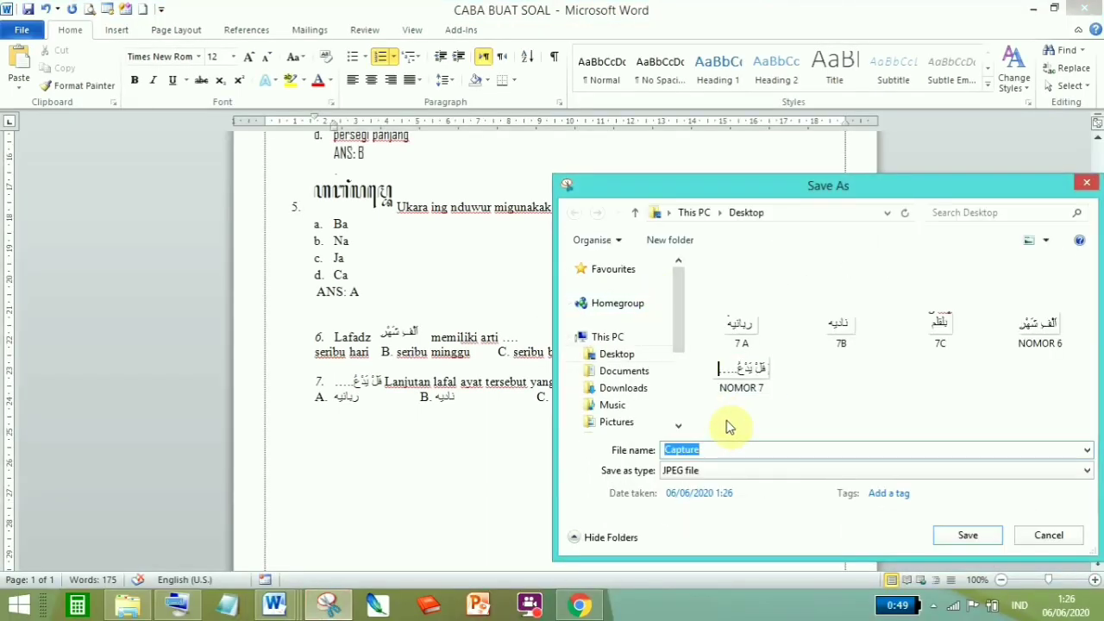
type("7D")
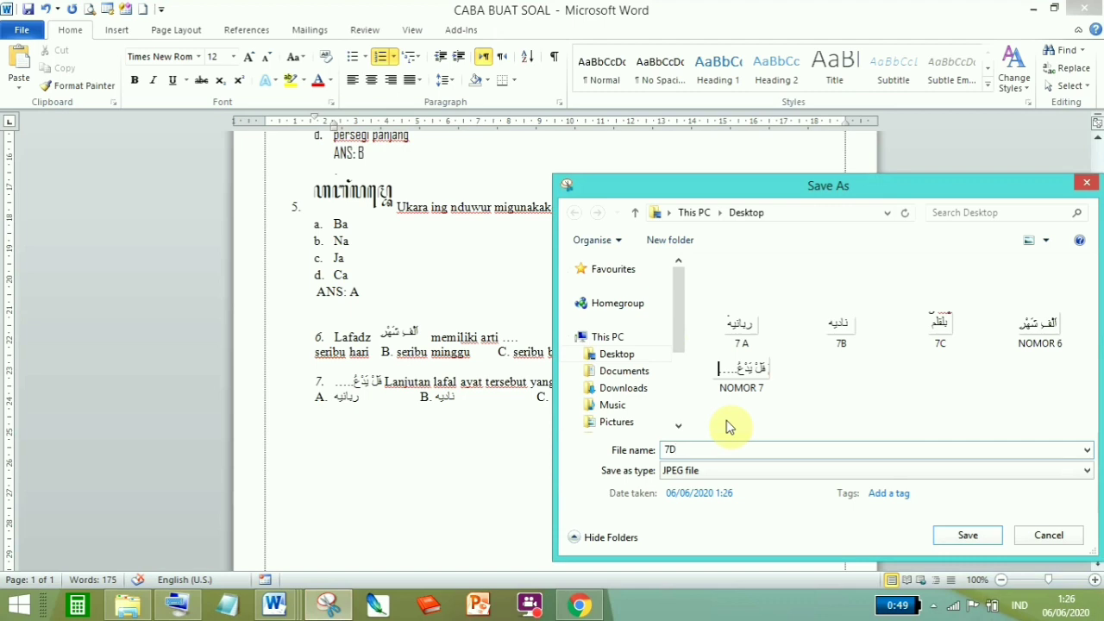
left_click(957, 532)
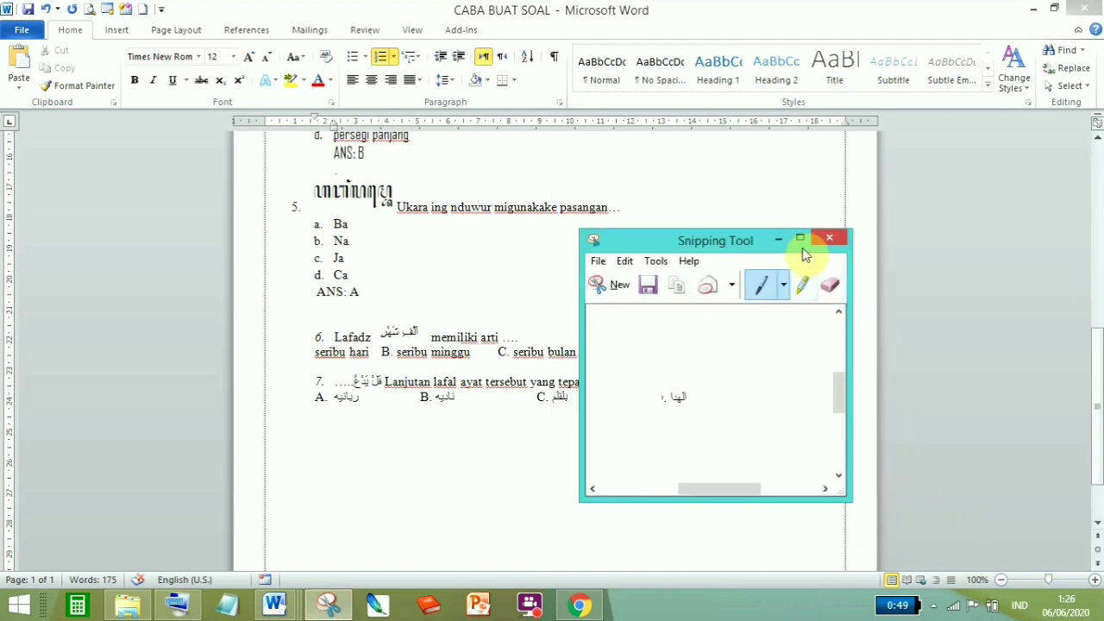
Close the Snipping Tool and replace the Arabic phrase at the start of question 7 with the NOMOR 7 picture copied from the Desktop.
left_click(830, 243)
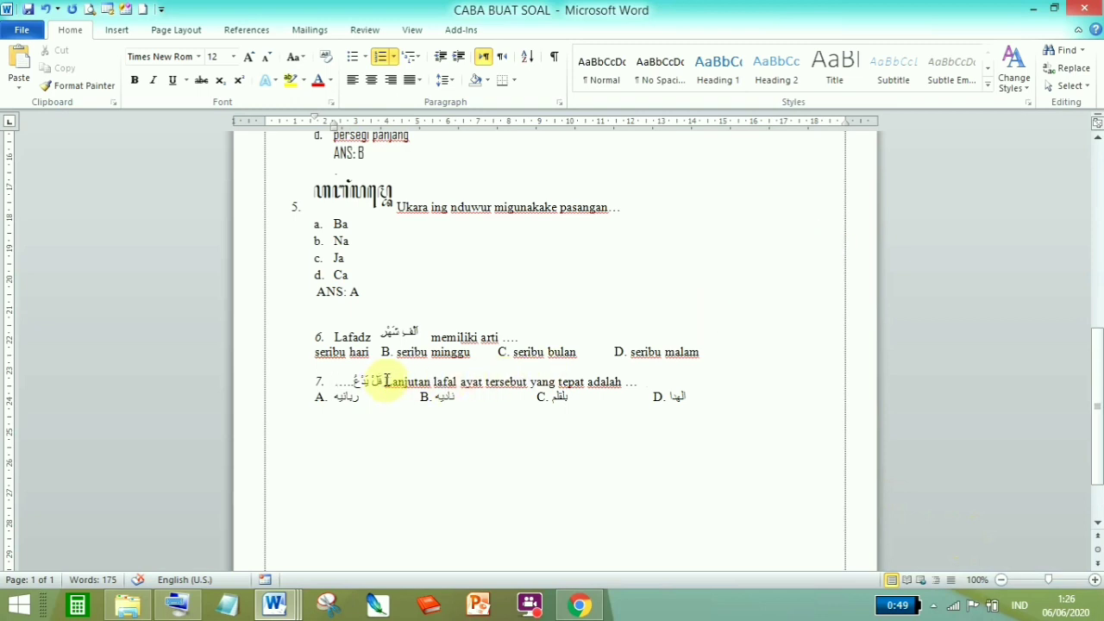
left_click_drag(385, 381, 376, 381)
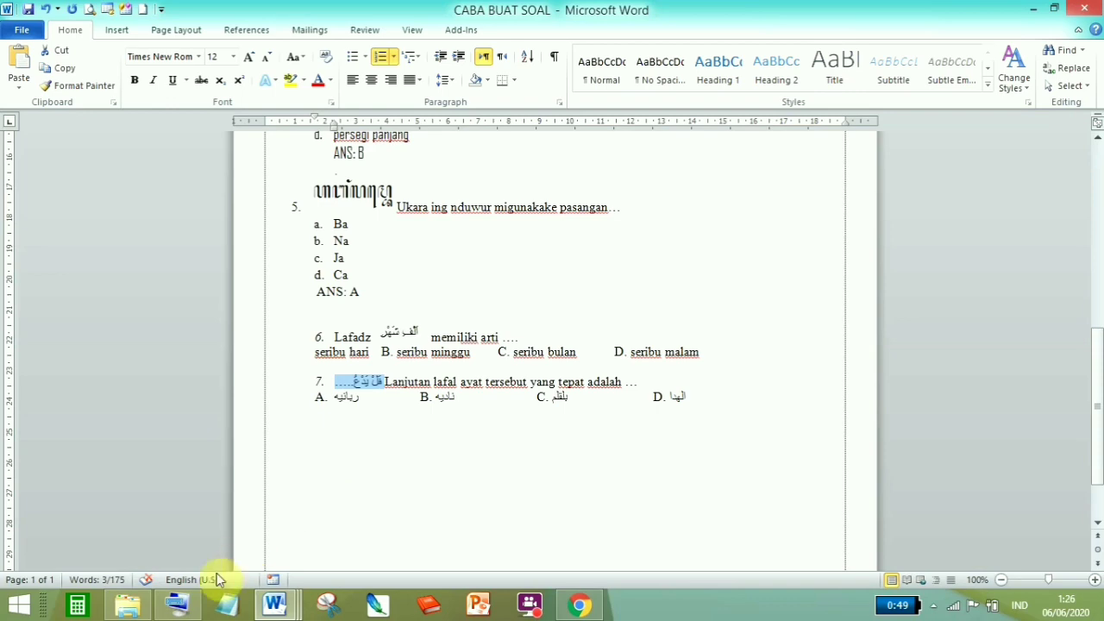
left_click(127, 603)
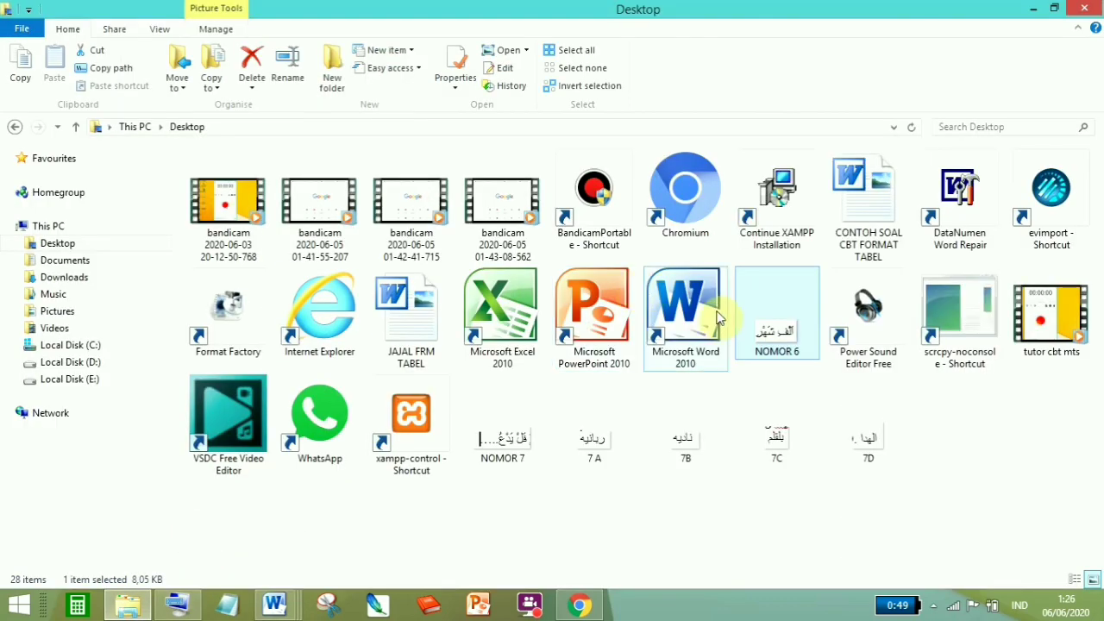
left_click(515, 464)
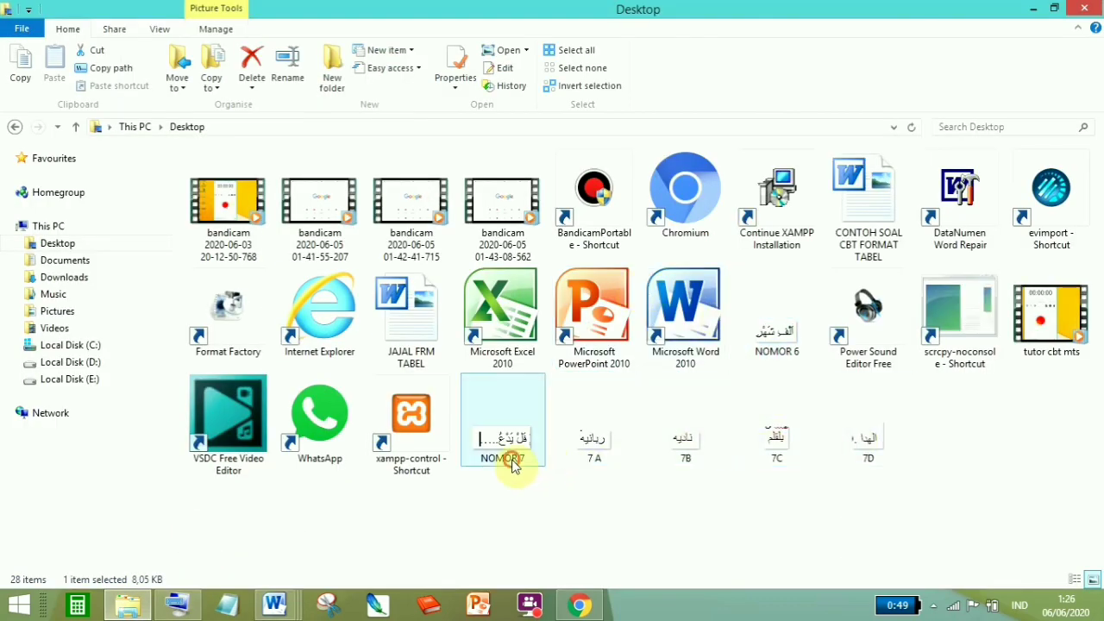
right_click(515, 464)
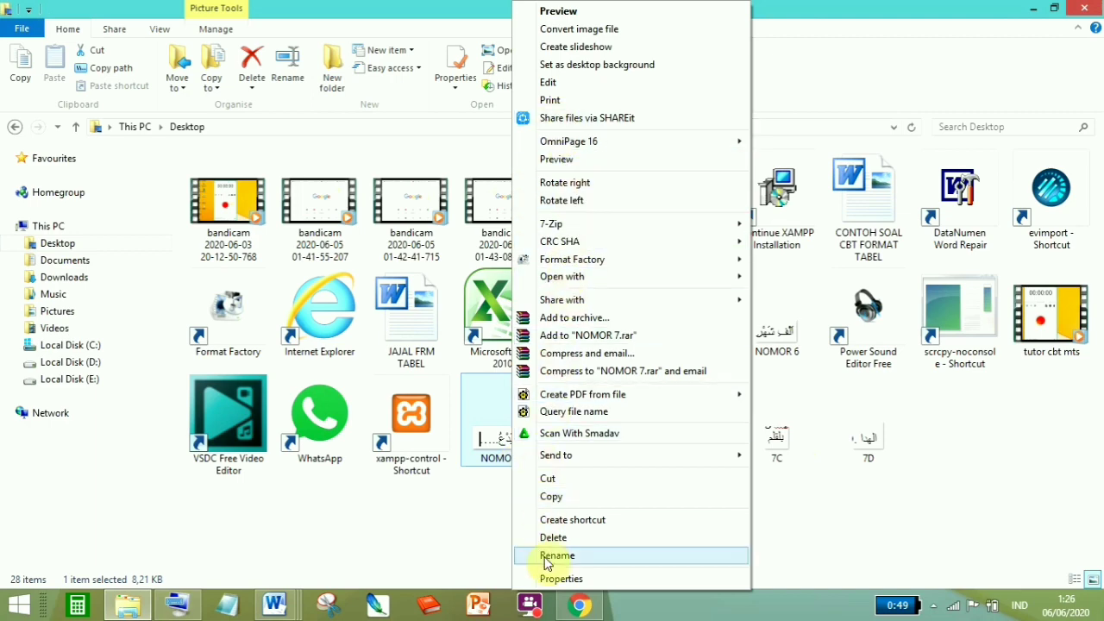
left_click(552, 498)
mouse_move(276, 602)
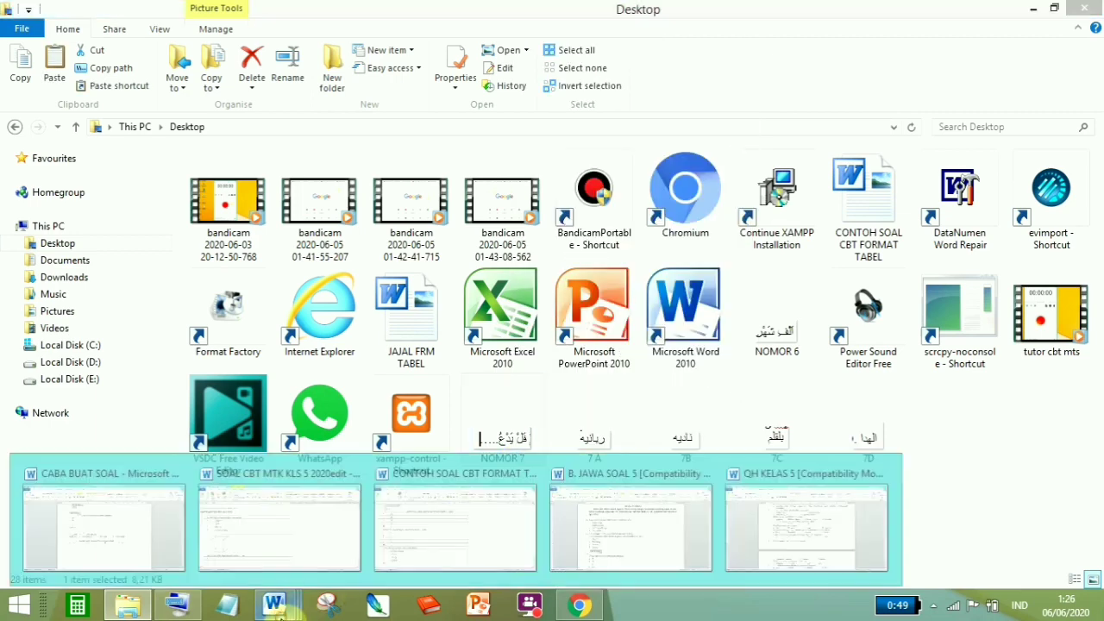
left_click(135, 559)
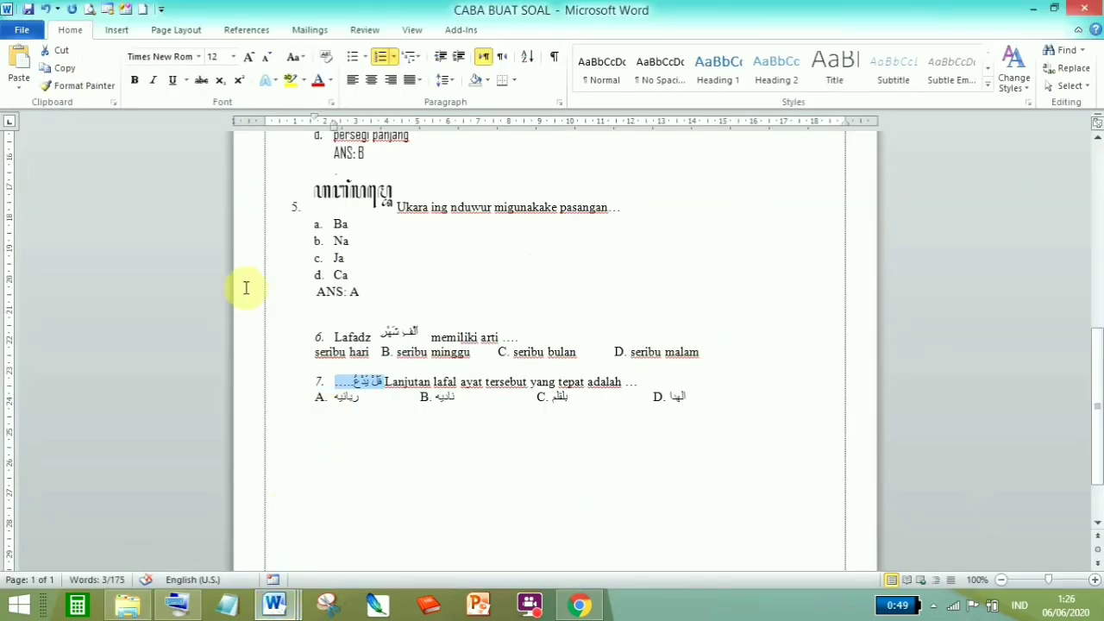
left_click(19, 57)
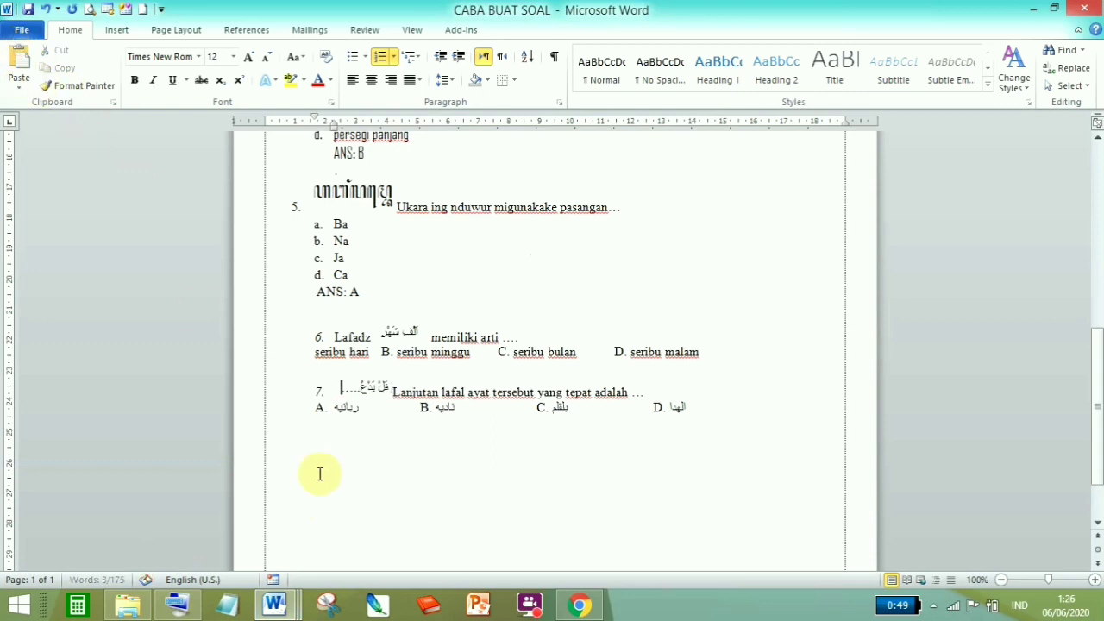
left_click(360, 385)
left_click(371, 434)
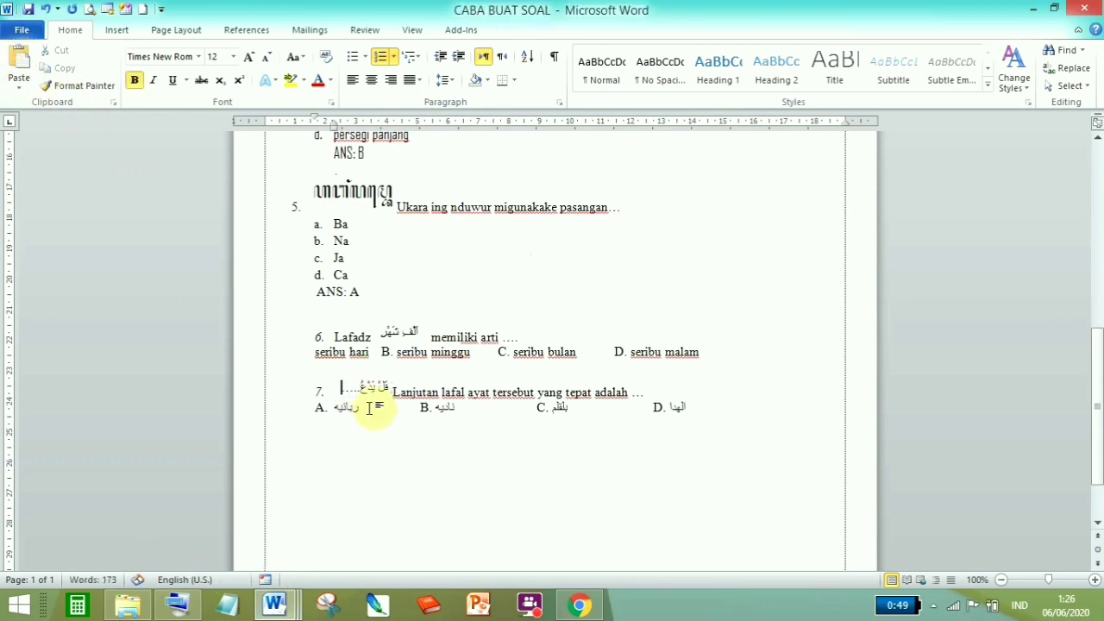
Replace the Arabic word of question 7's option A with the 7 A picture copied from the Desktop.
left_click_drag(350, 411, 363, 410)
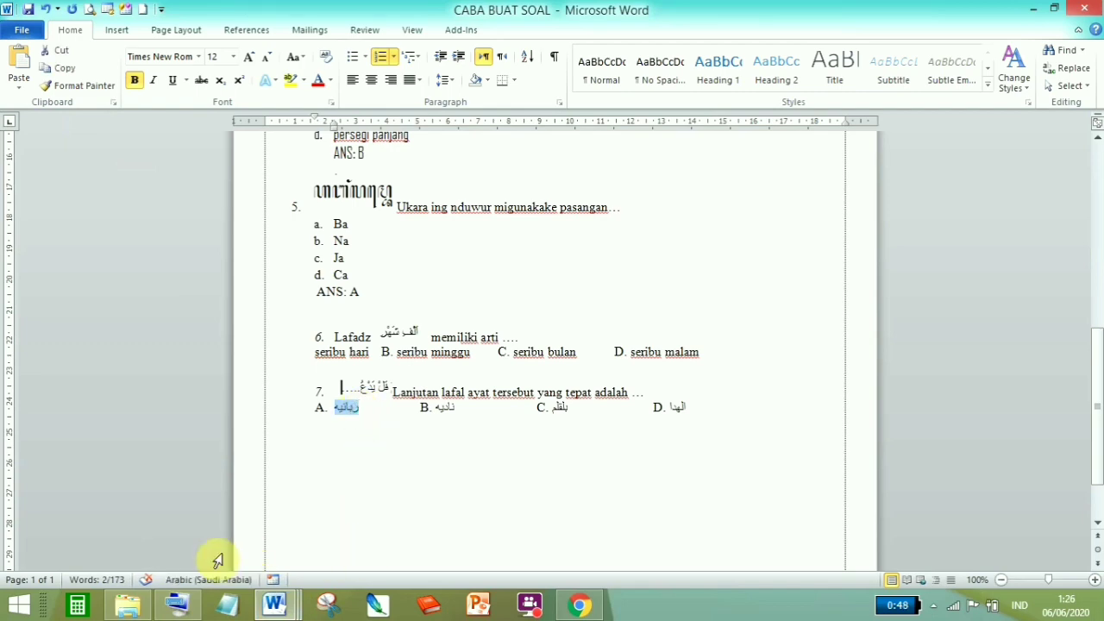
left_click(127, 604)
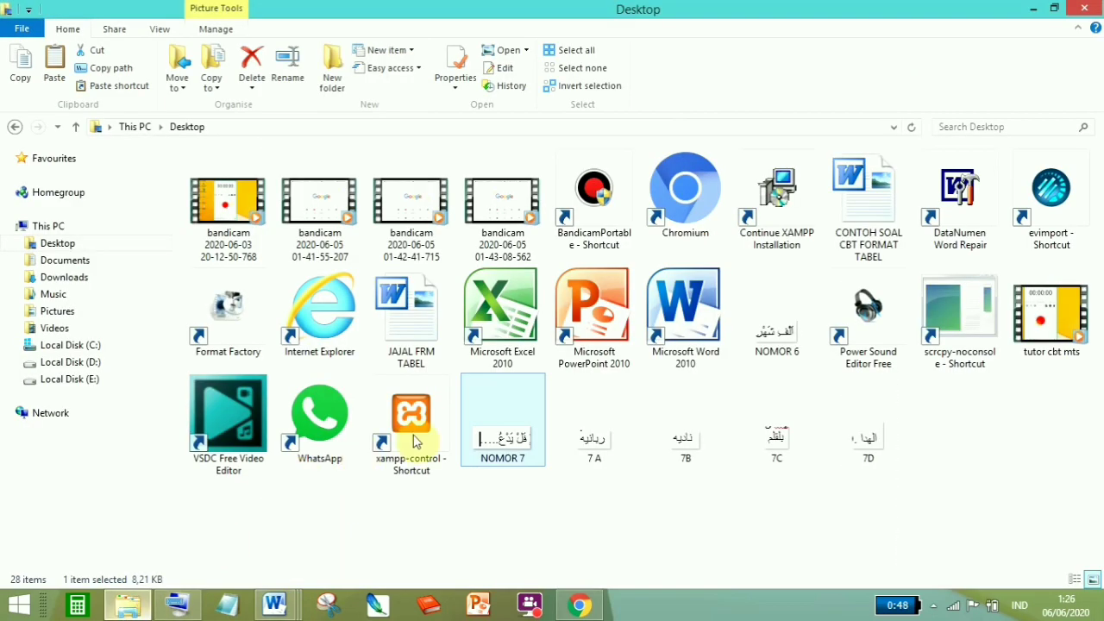
right_click(588, 450)
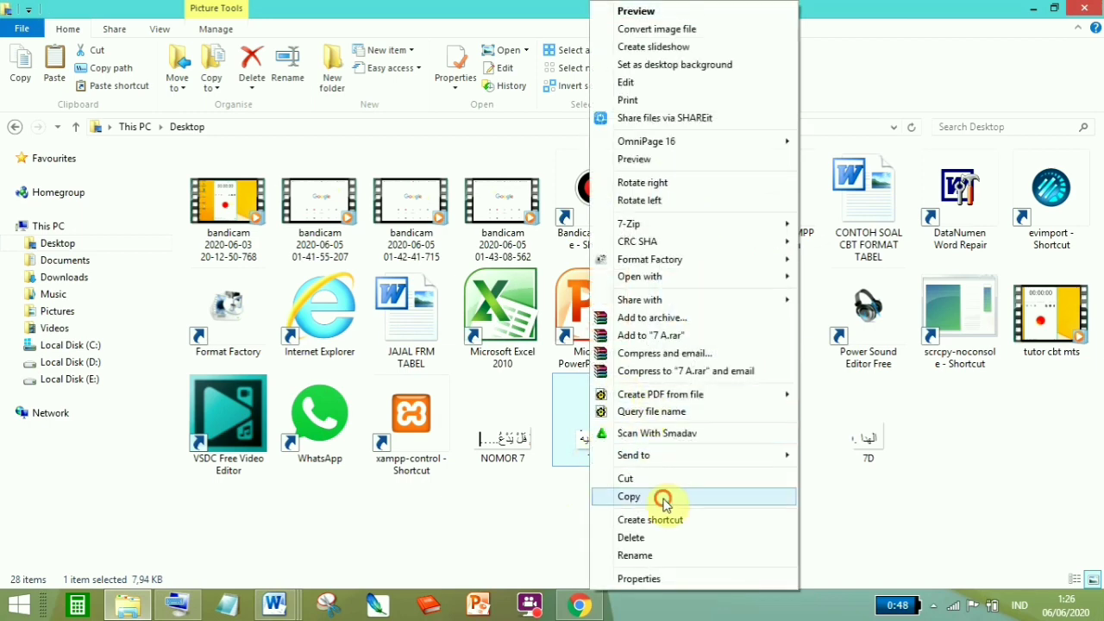
left_click(663, 498)
mouse_move(281, 604)
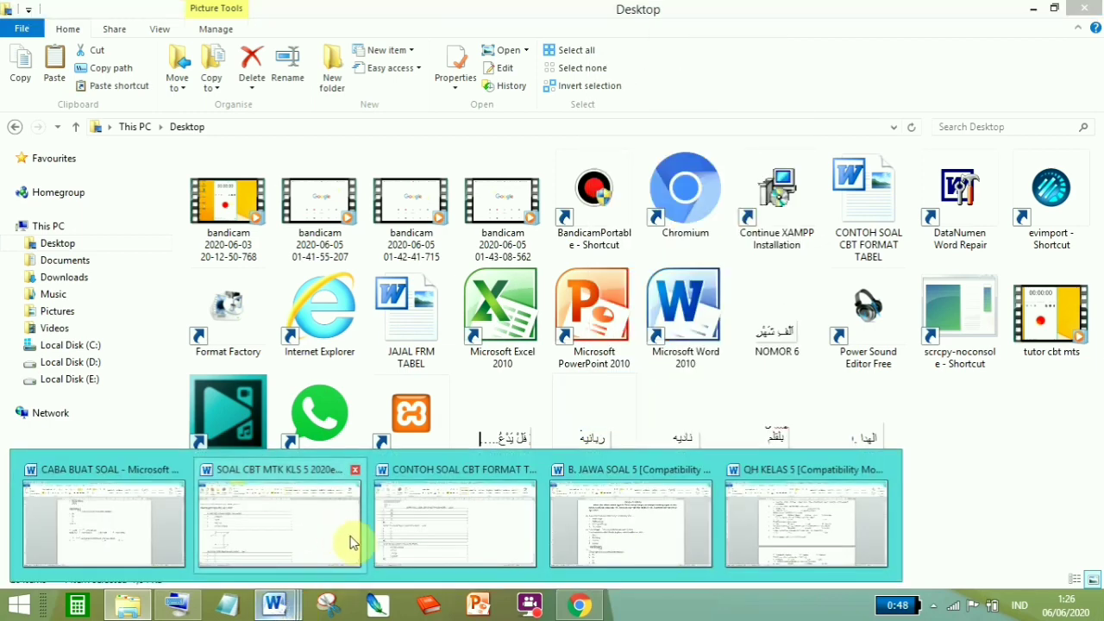
left_click(188, 550)
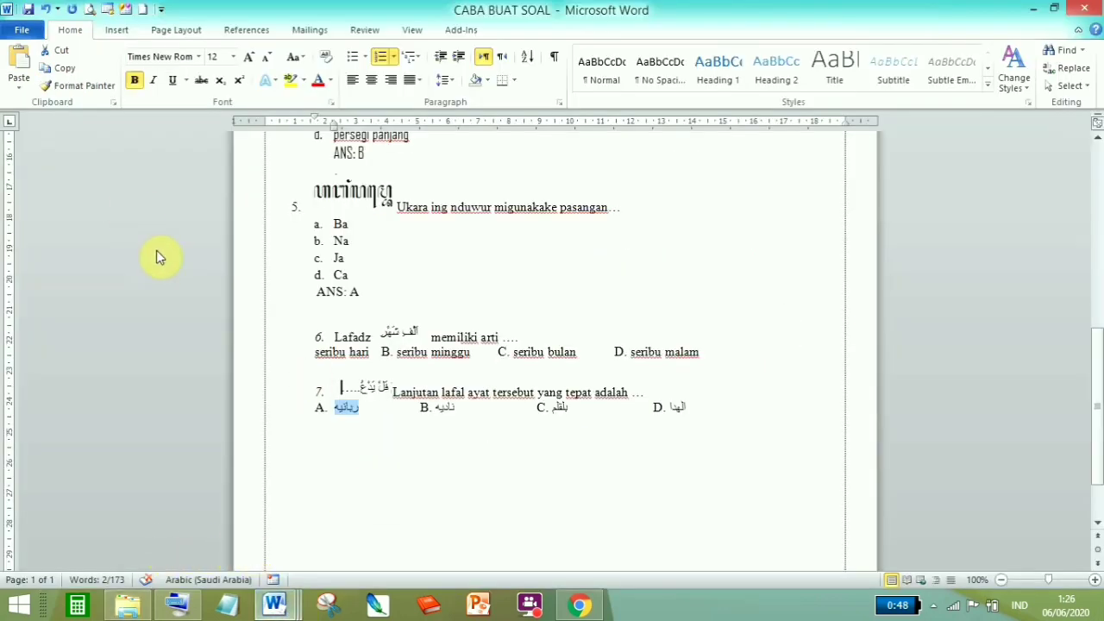
left_click(18, 67)
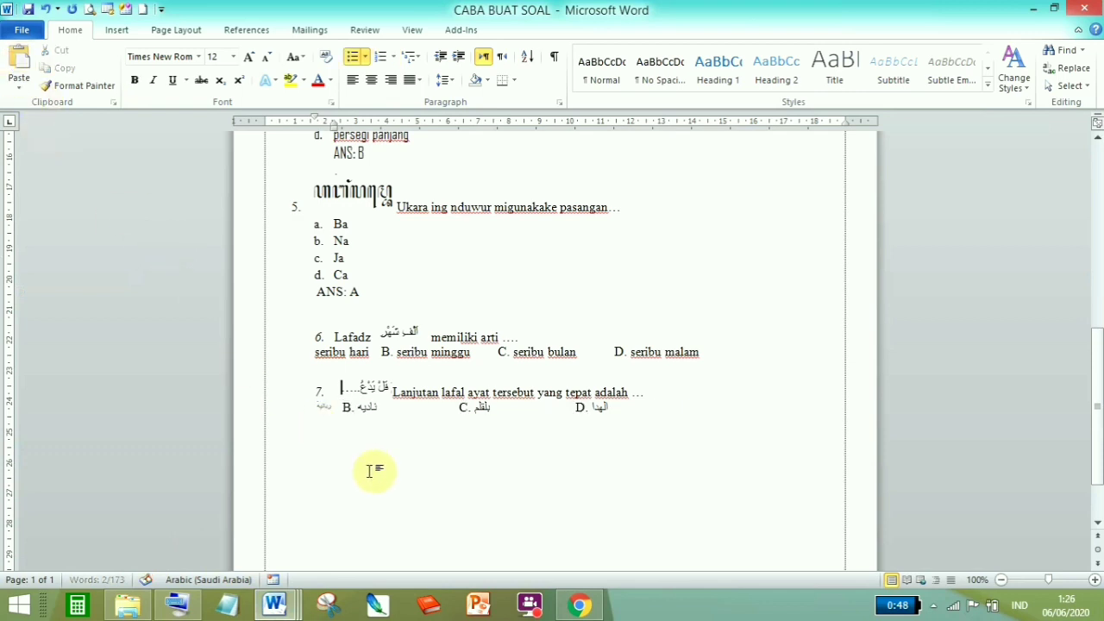
Undo the picture bullet on question 7's option A, delete the inserted picture and try pasting 7 A again.
left_click(327, 406)
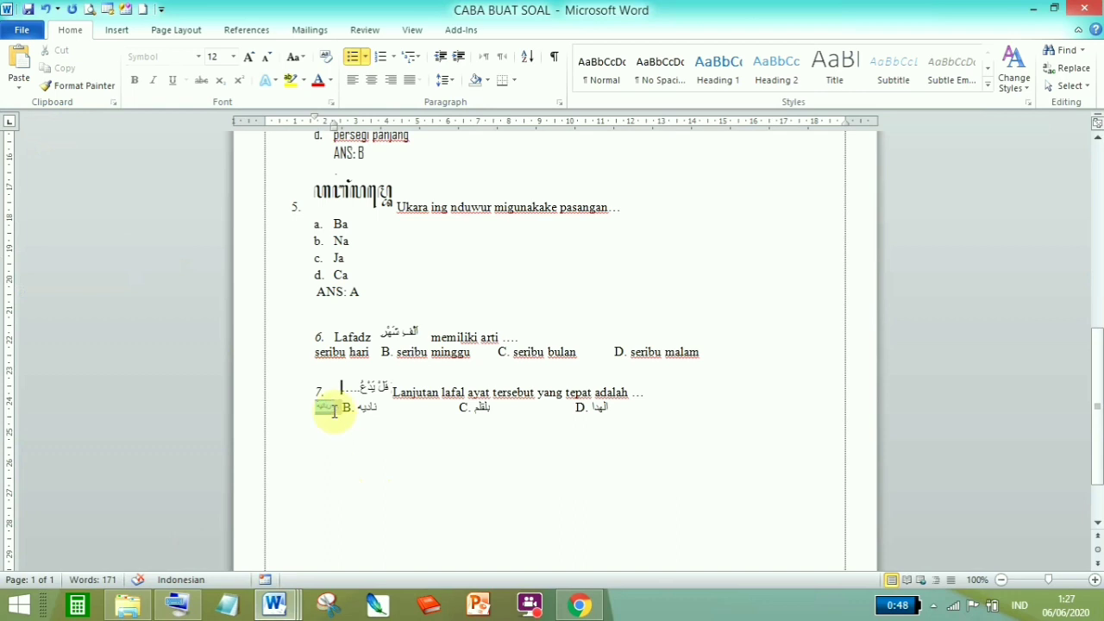
left_click(45, 9)
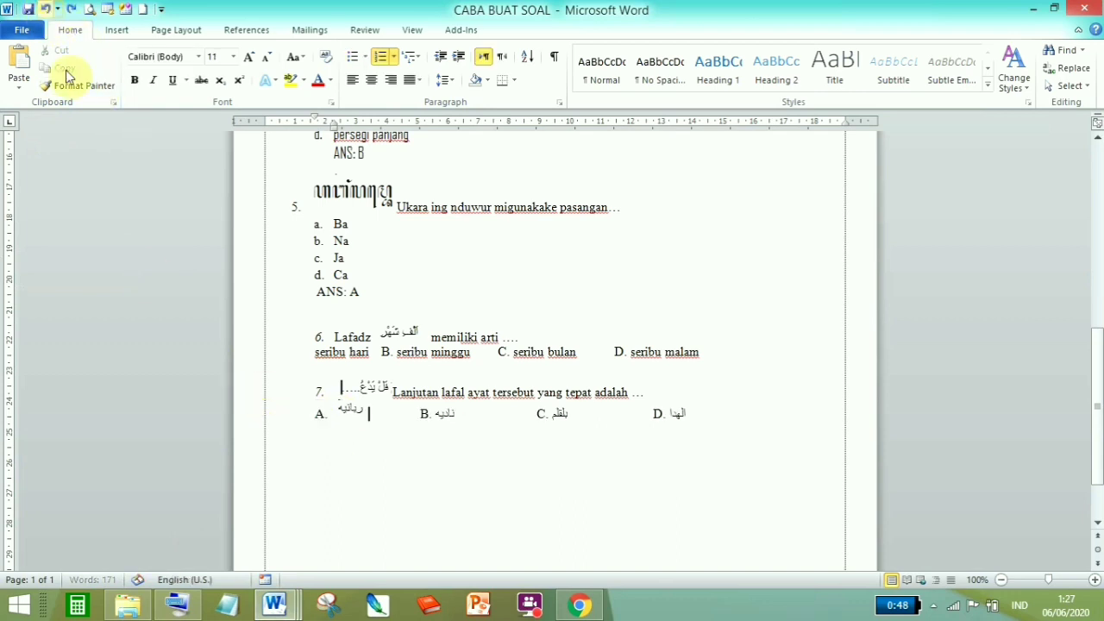
left_click(344, 417)
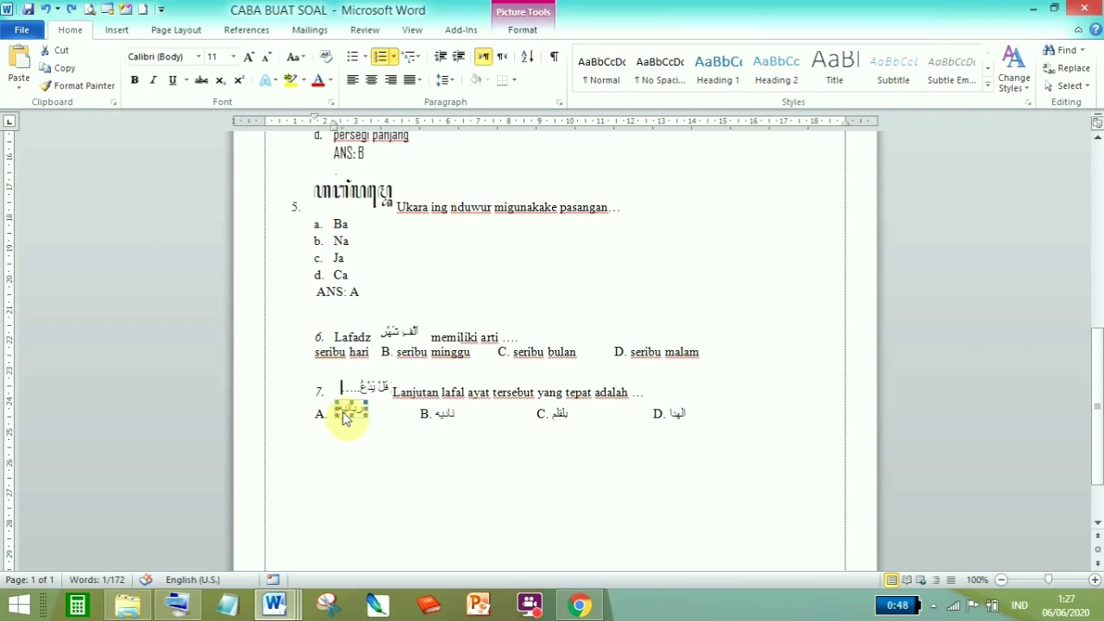
key("Delete")
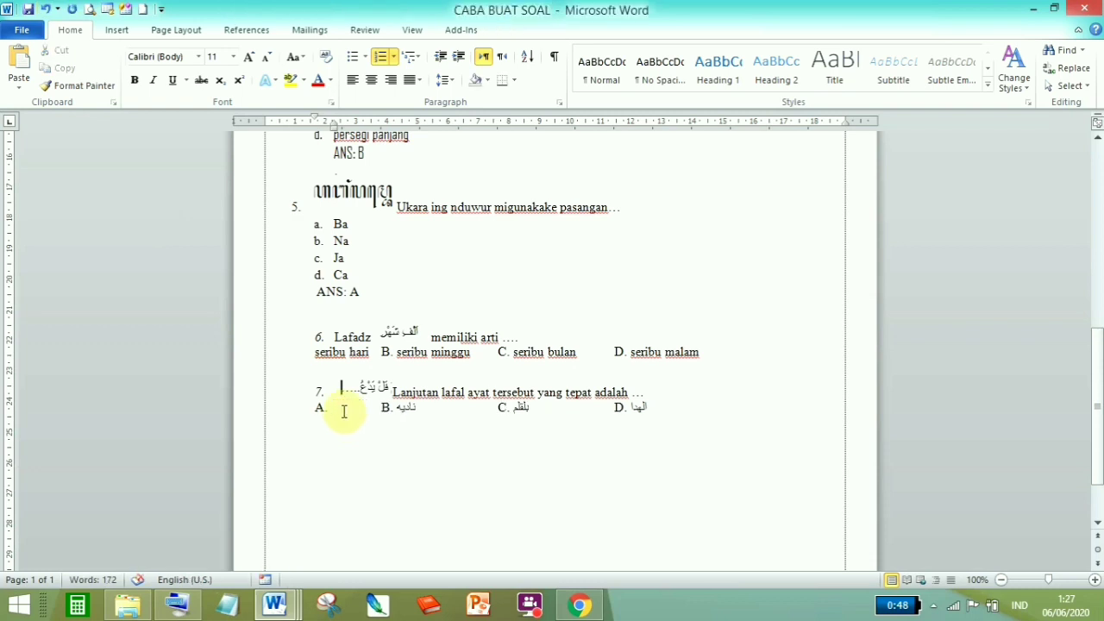
left_click(21, 58)
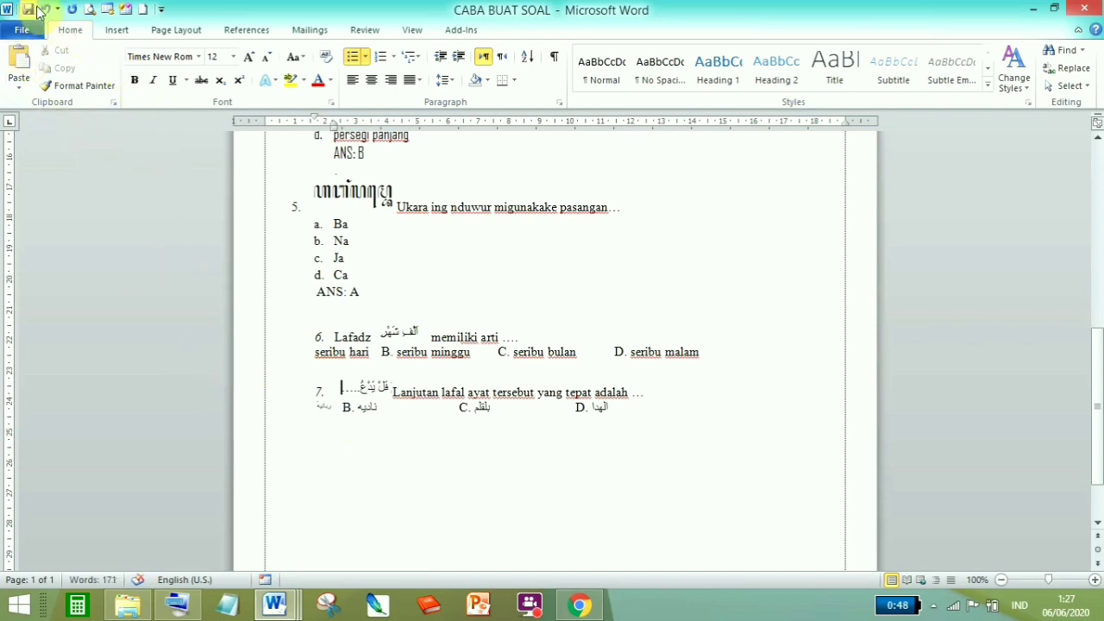
Remove the picture bullet before option B and add an unnumbered line "a." with the 7 A picture under question 7.
double_click(324, 412)
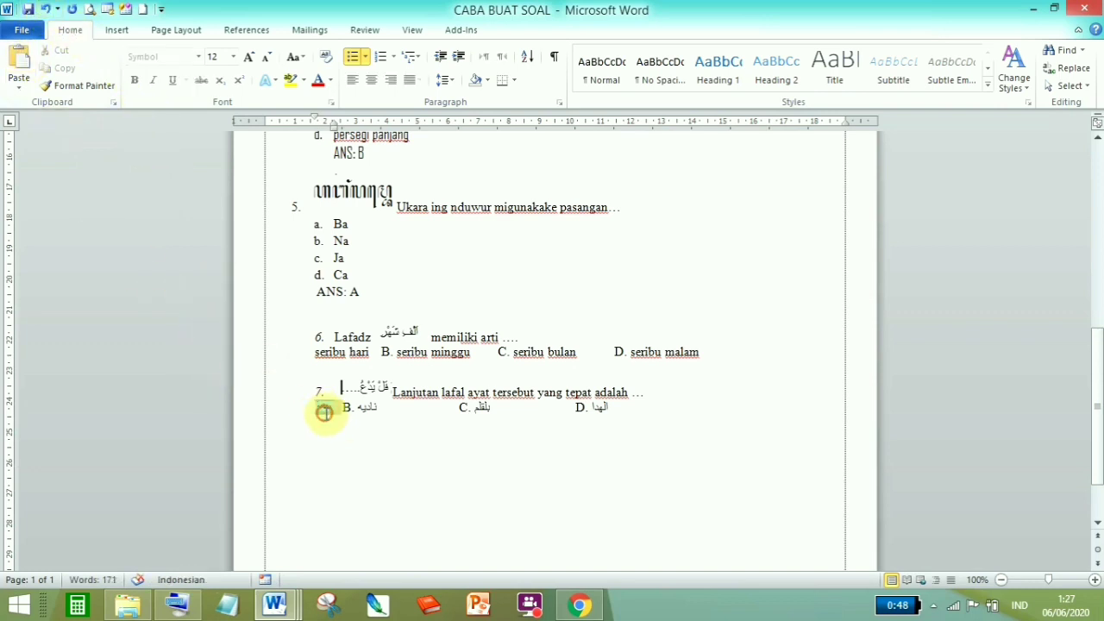
key("BackSpace")
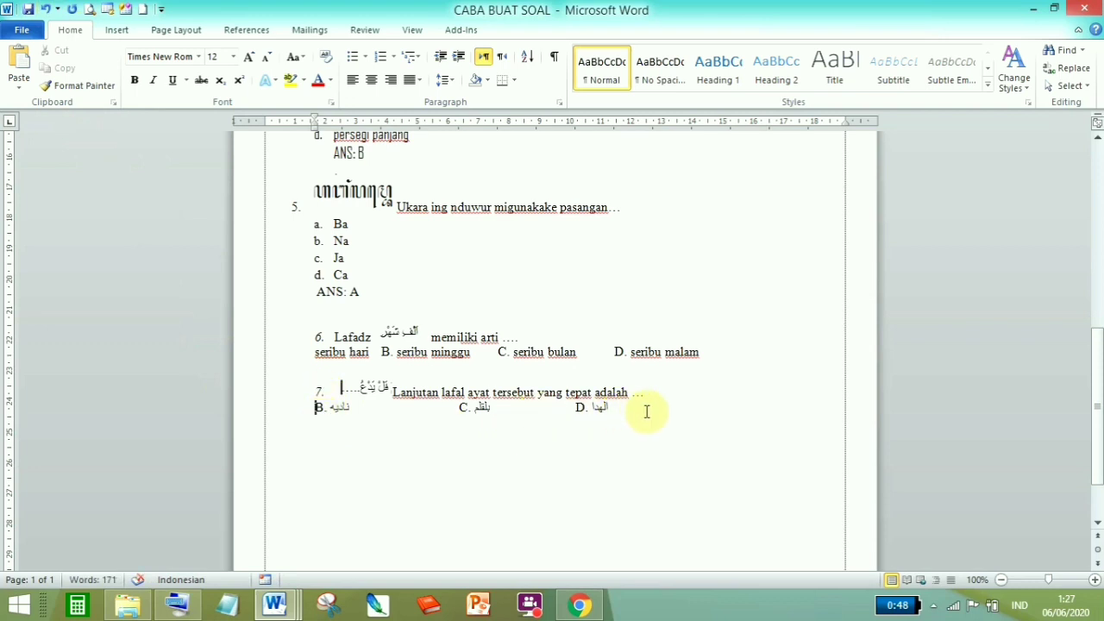
left_click(672, 392)
key("Return")
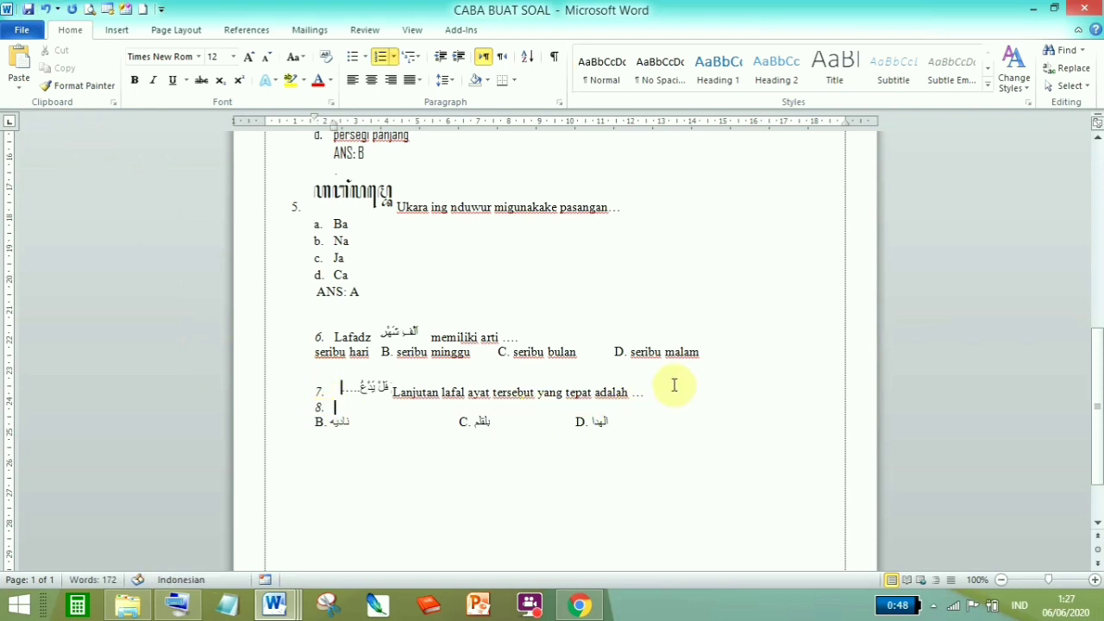
key("BackSpace")
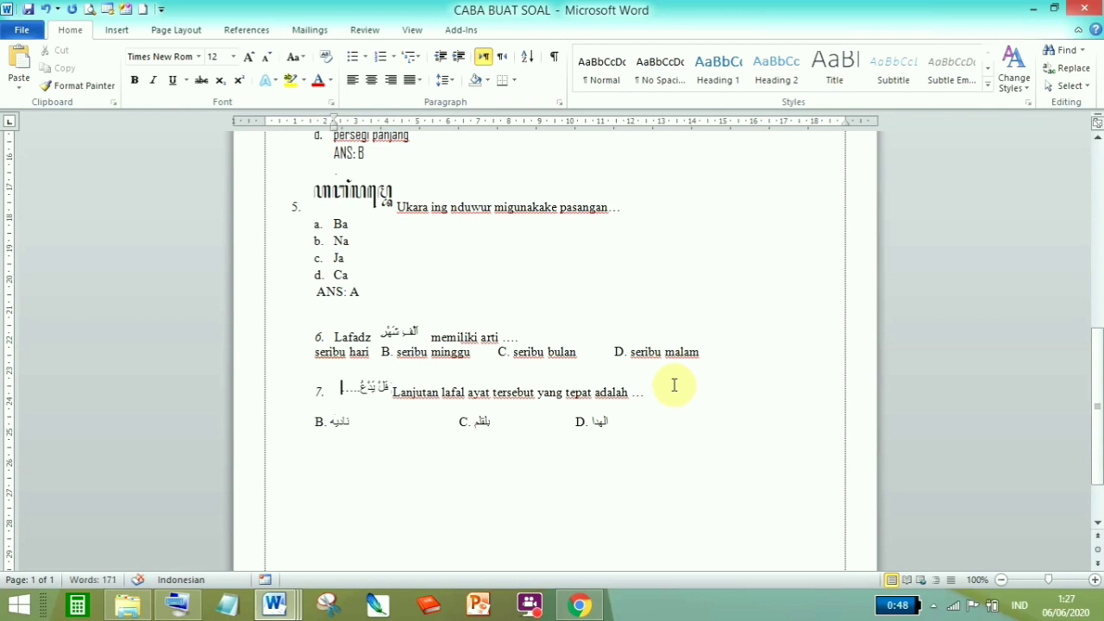
type("A")
type("a.")
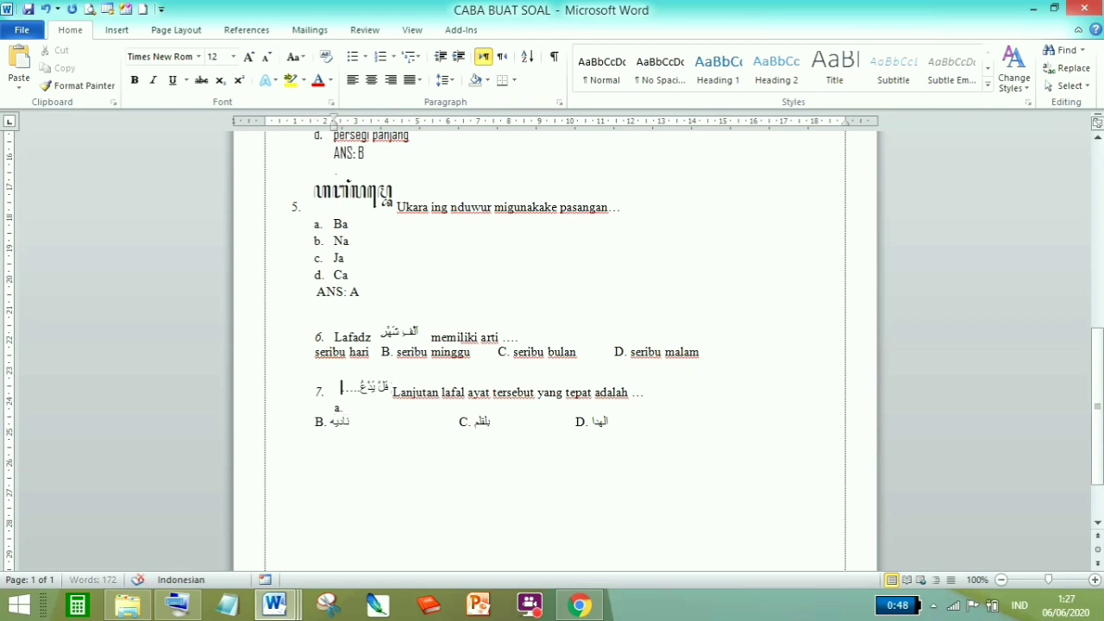
key("ctrl+v")
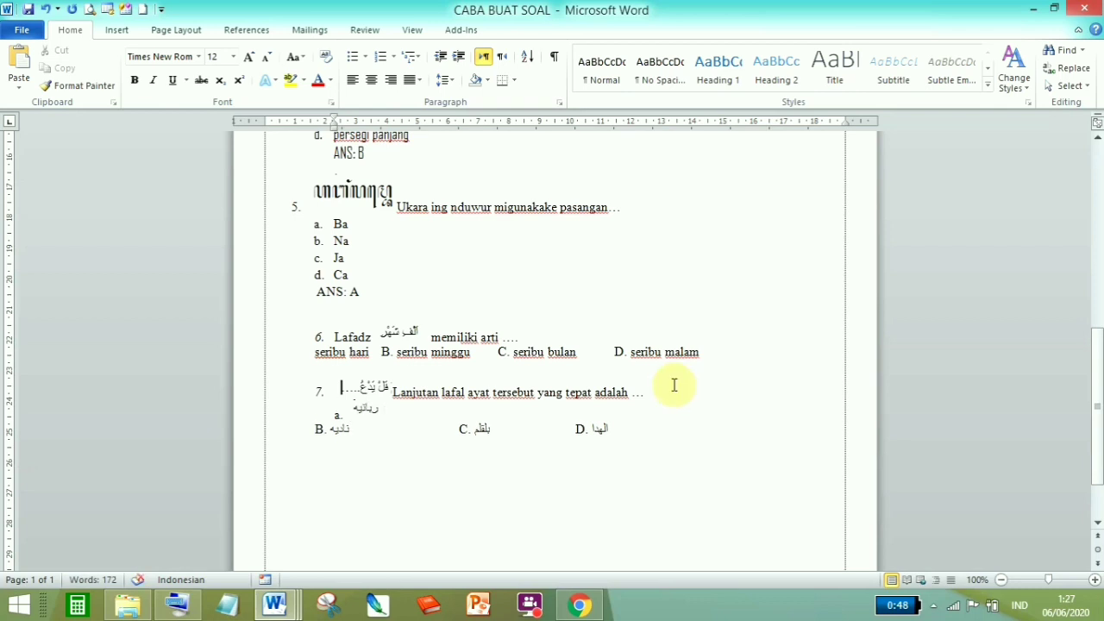
Add list item b. under question 7 and delete the old line holding options B, C and D.
key("Return")
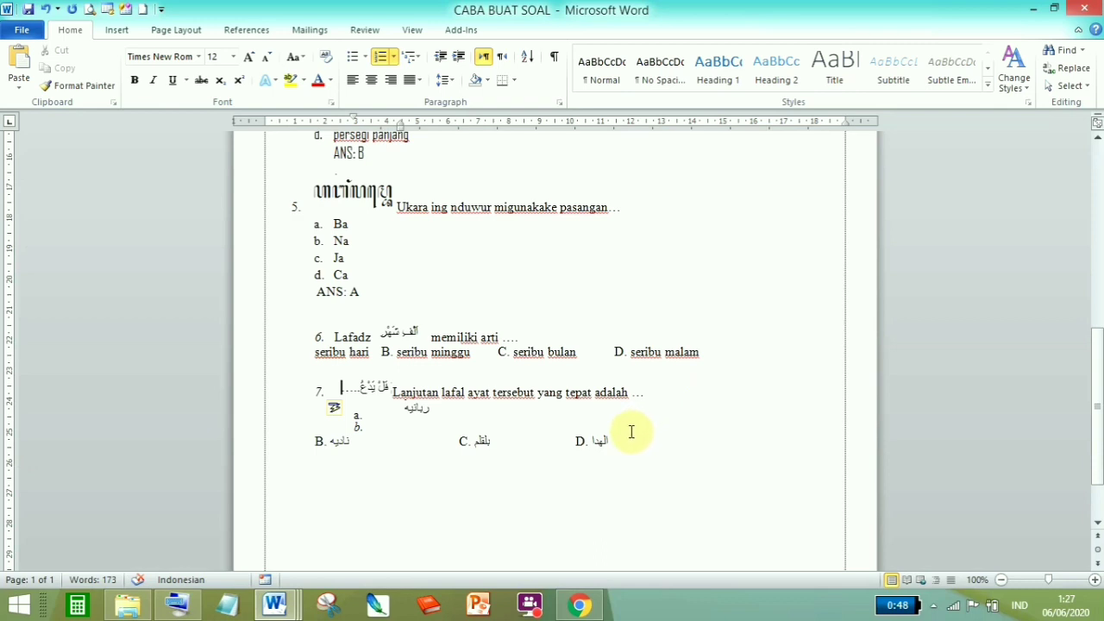
left_click_drag(371, 444, 617, 450)
key("Delete")
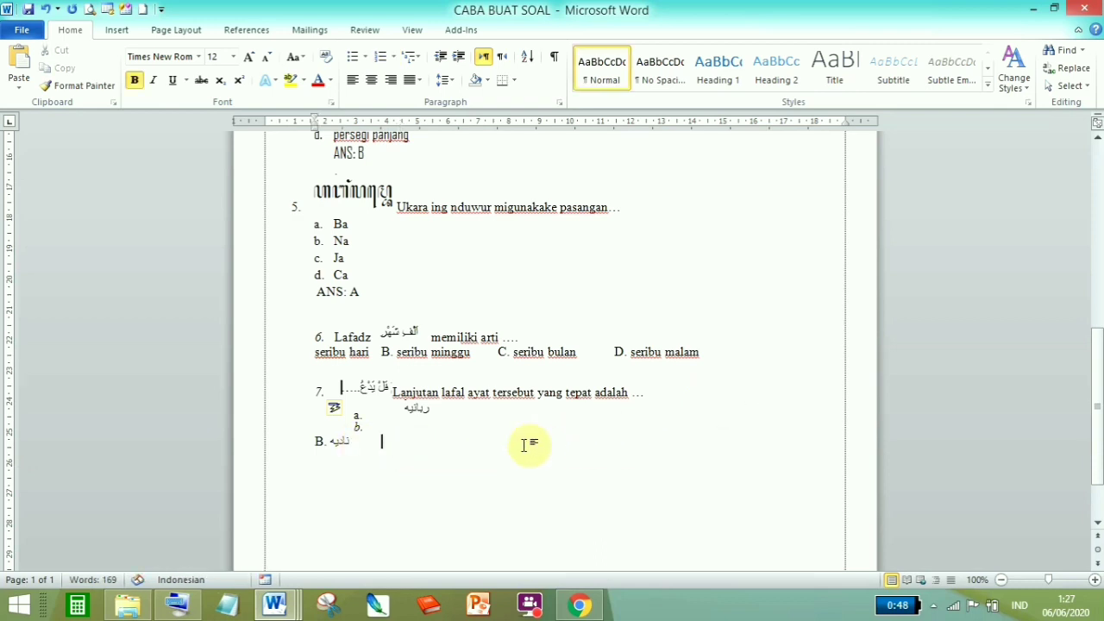
left_click_drag(403, 446, 320, 444)
key("Delete")
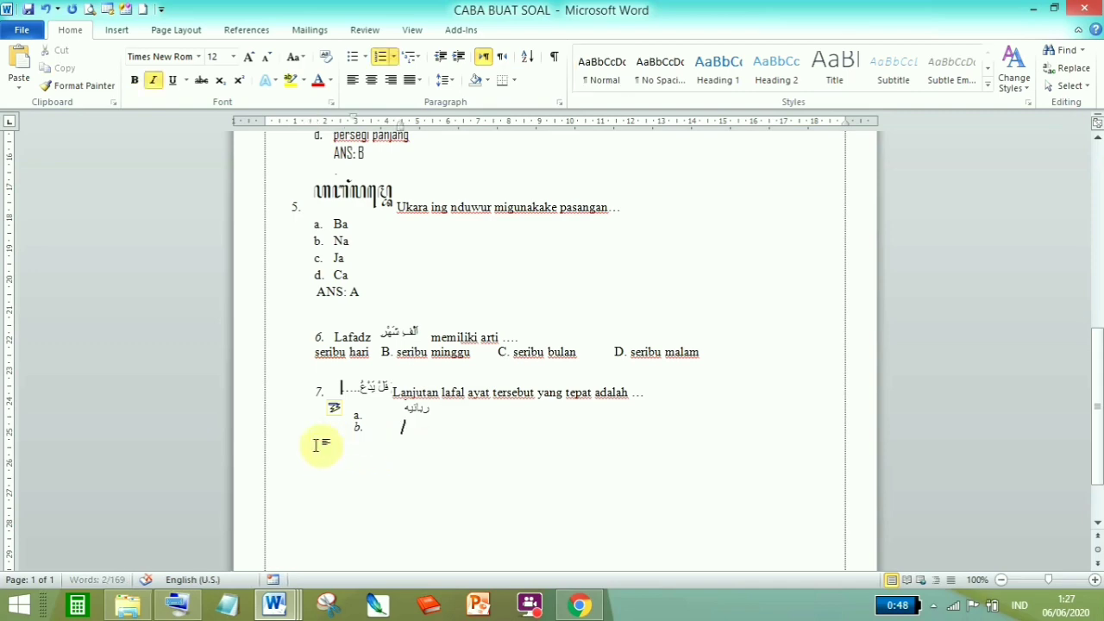
Insert the 7B picture from the Desktop as question 7's option b and add list item c. below it.
left_click(142, 603)
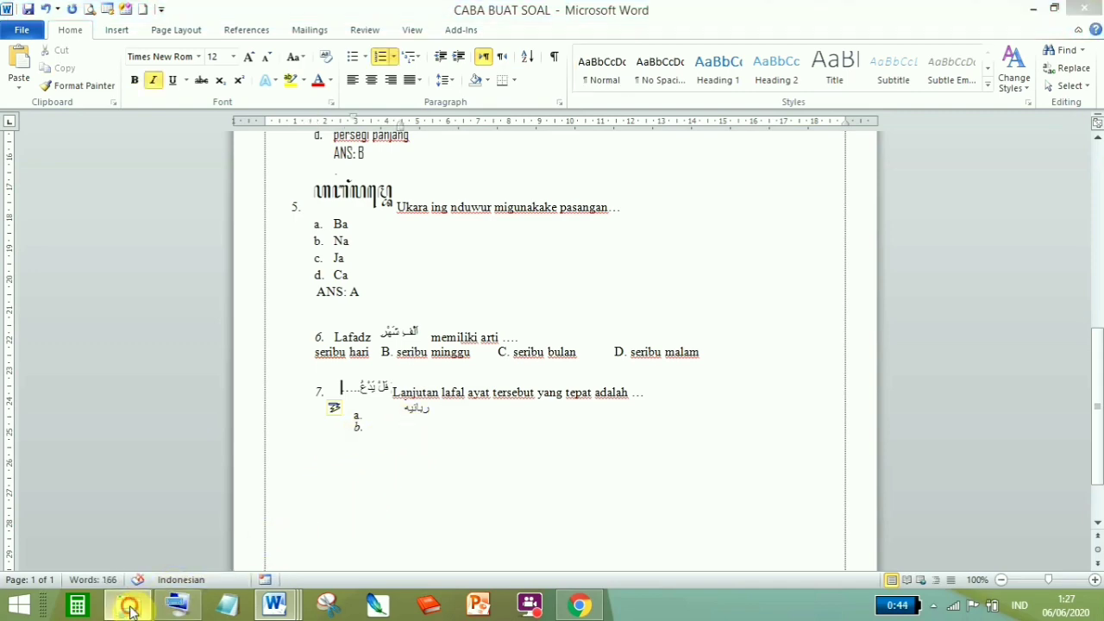
left_click(685, 445)
right_click(684, 445)
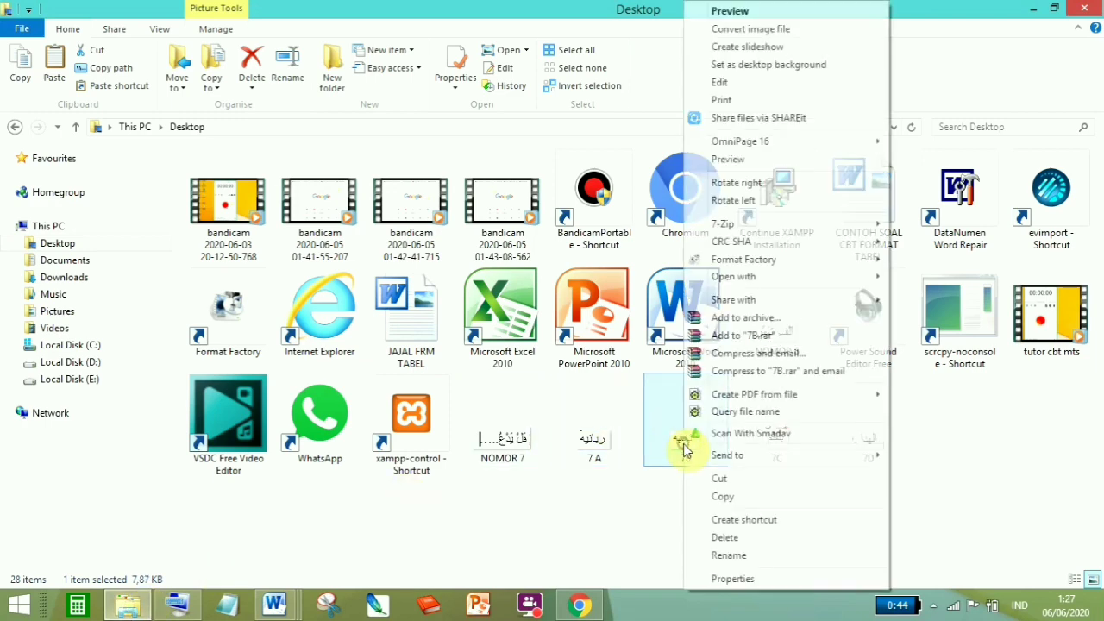
left_click(723, 496)
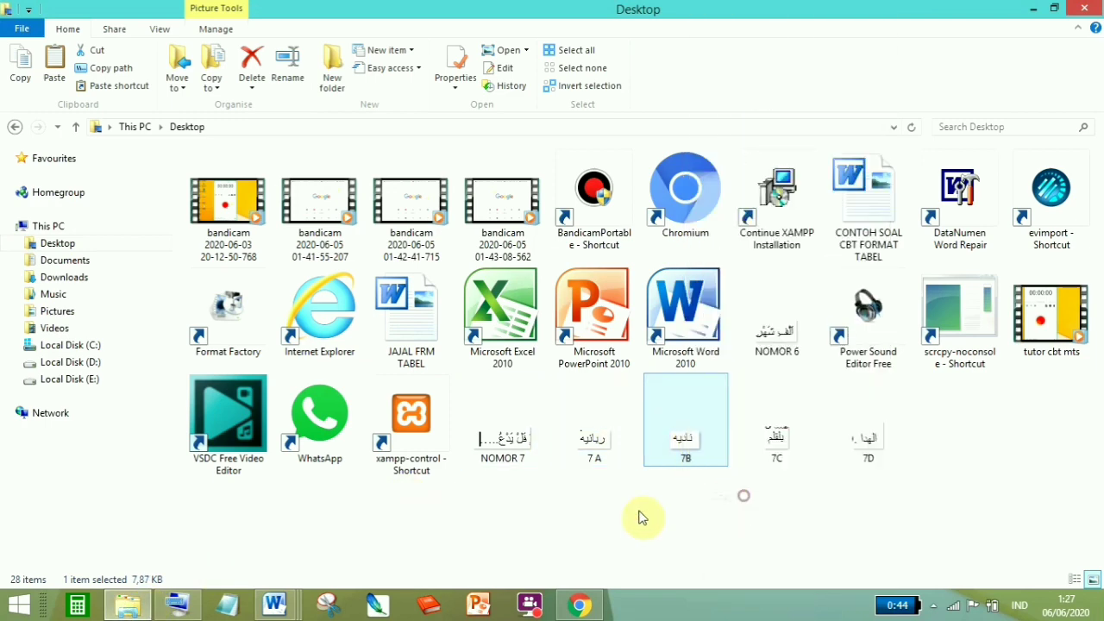
mouse_move(274, 604)
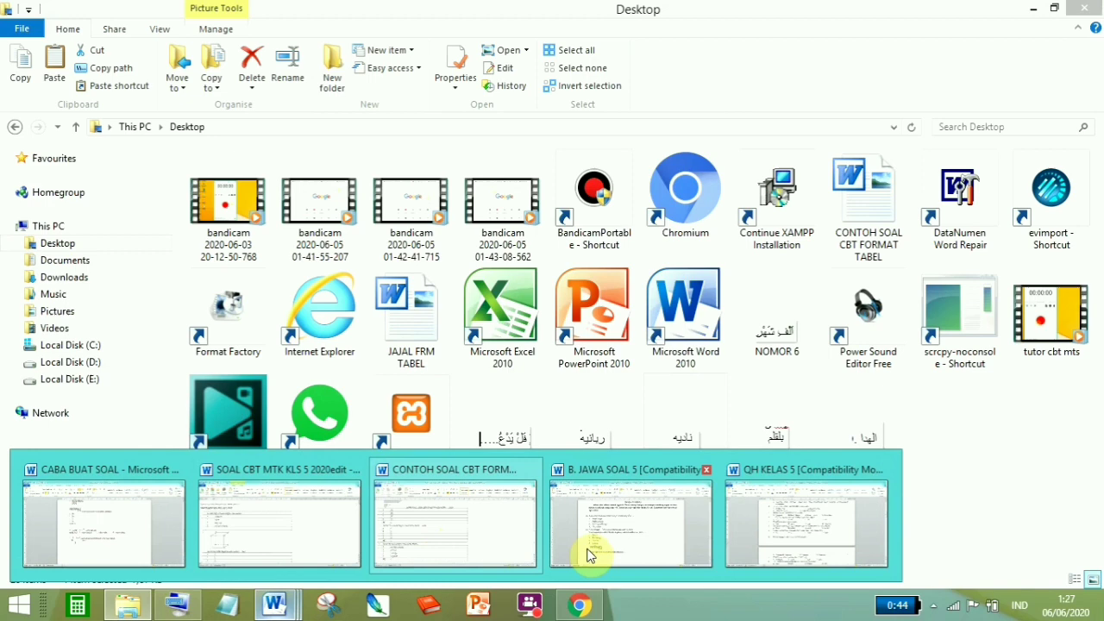
left_click(112, 542)
left_click(18, 56)
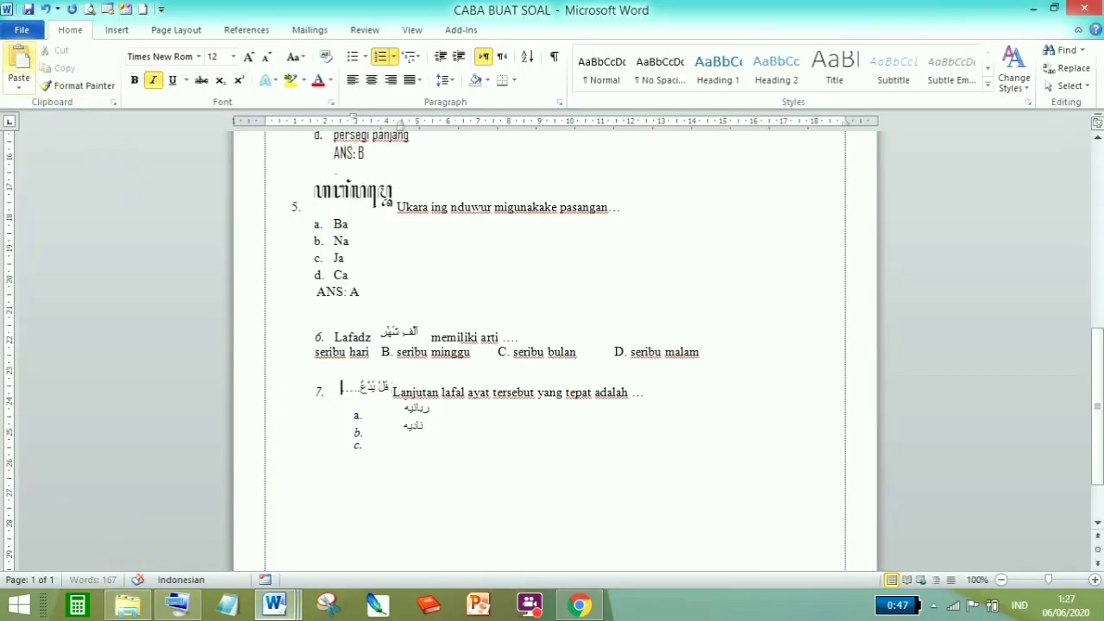
mouse_move(295, 610)
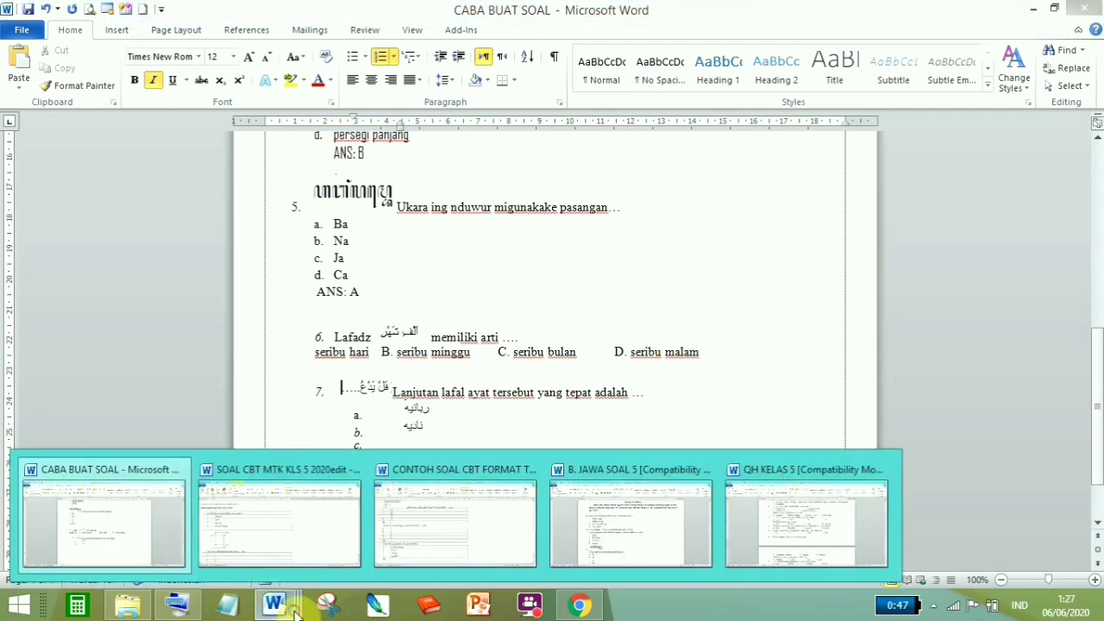
Insert the 7C picture from the Desktop as question 7's option c and add list item d. below it.
left_click(127, 605)
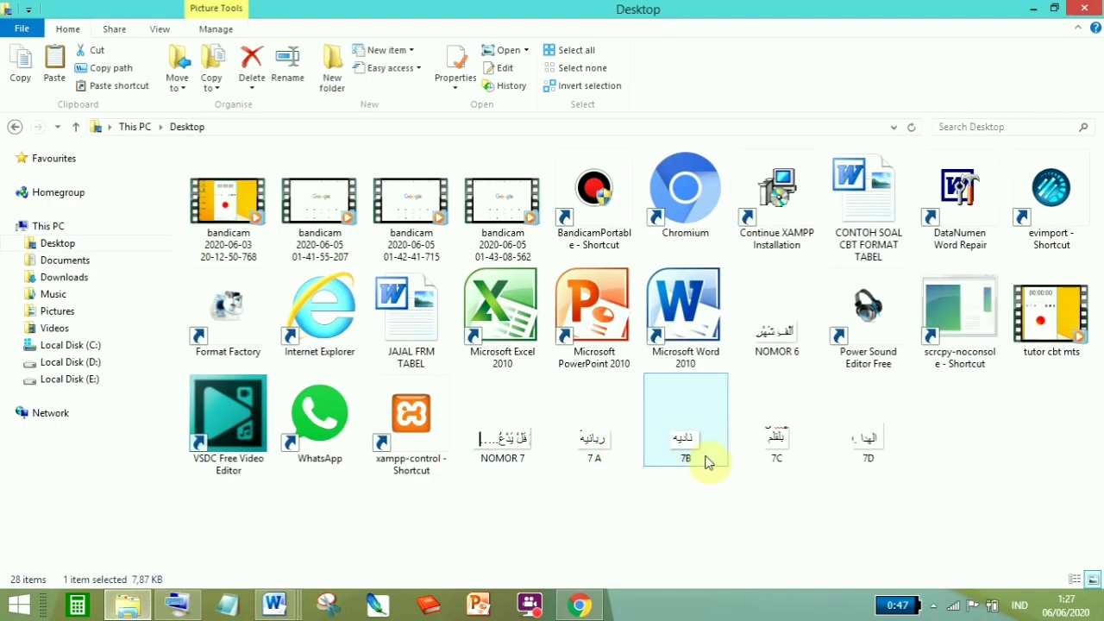
left_click(771, 449)
right_click(771, 450)
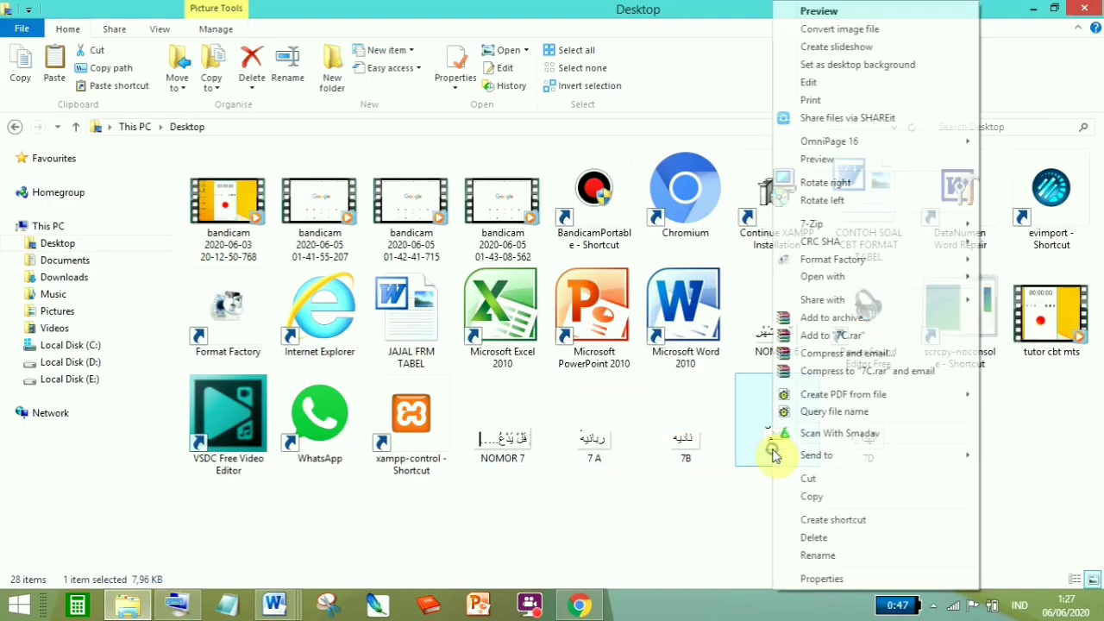
left_click(825, 497)
mouse_move(289, 601)
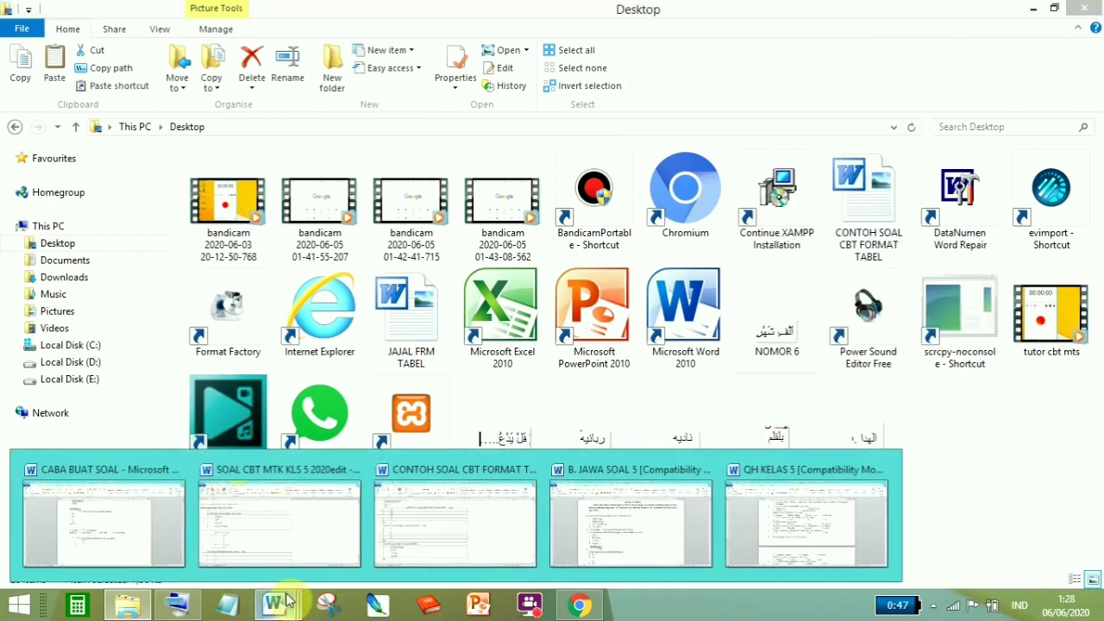
left_click(159, 556)
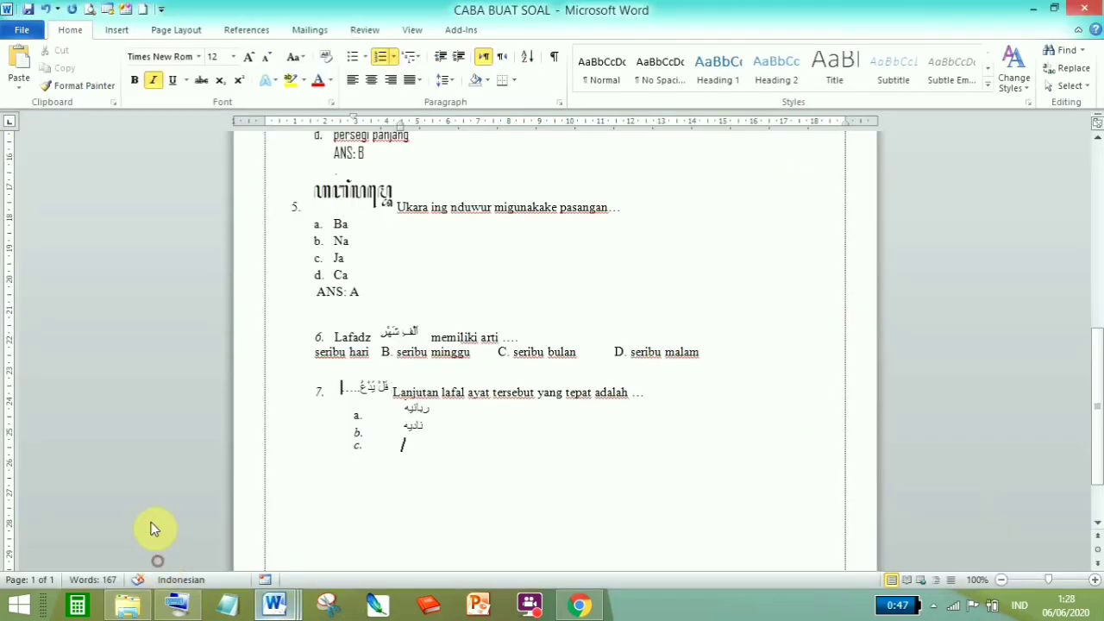
left_click(14, 65)
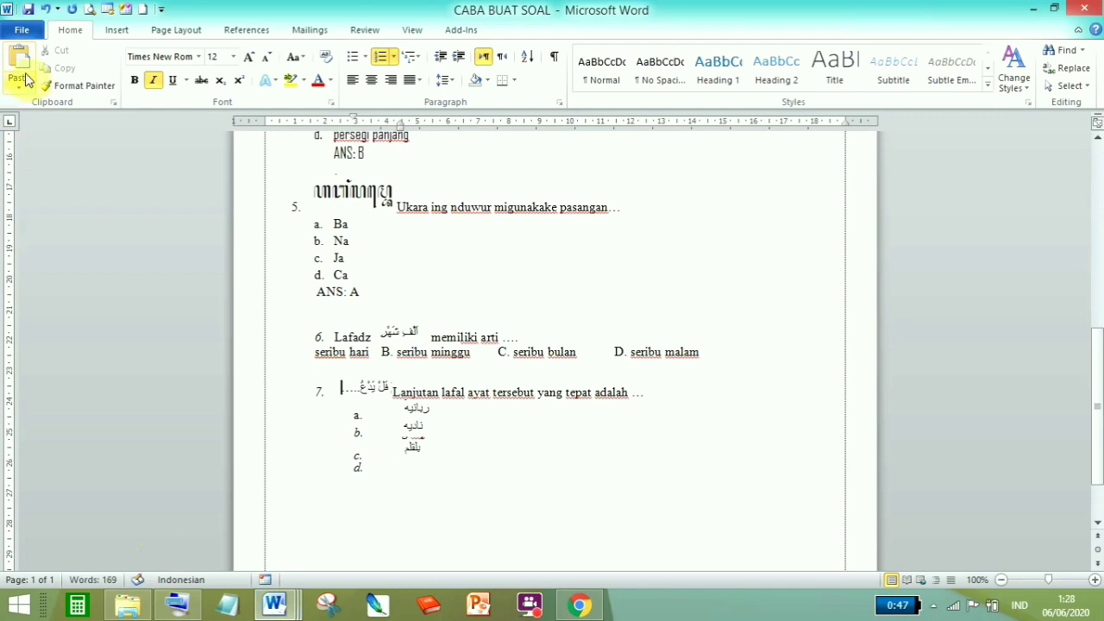
Insert the 7D picture from the Desktop as question 7's option d.
left_click(128, 605)
left_click(862, 461)
right_click(862, 461)
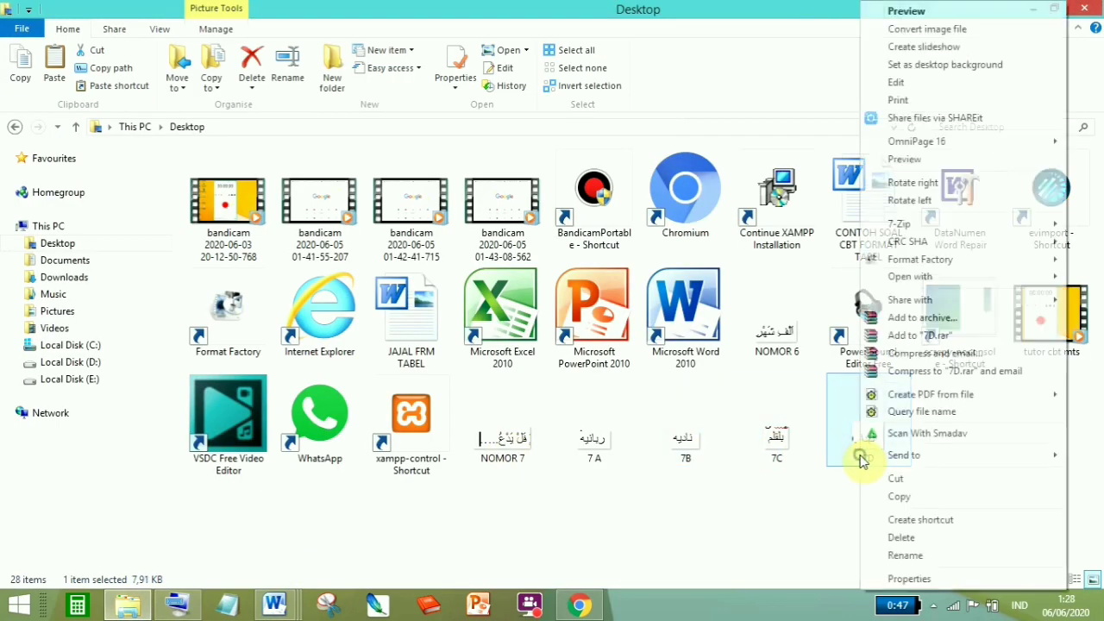
left_click(897, 496)
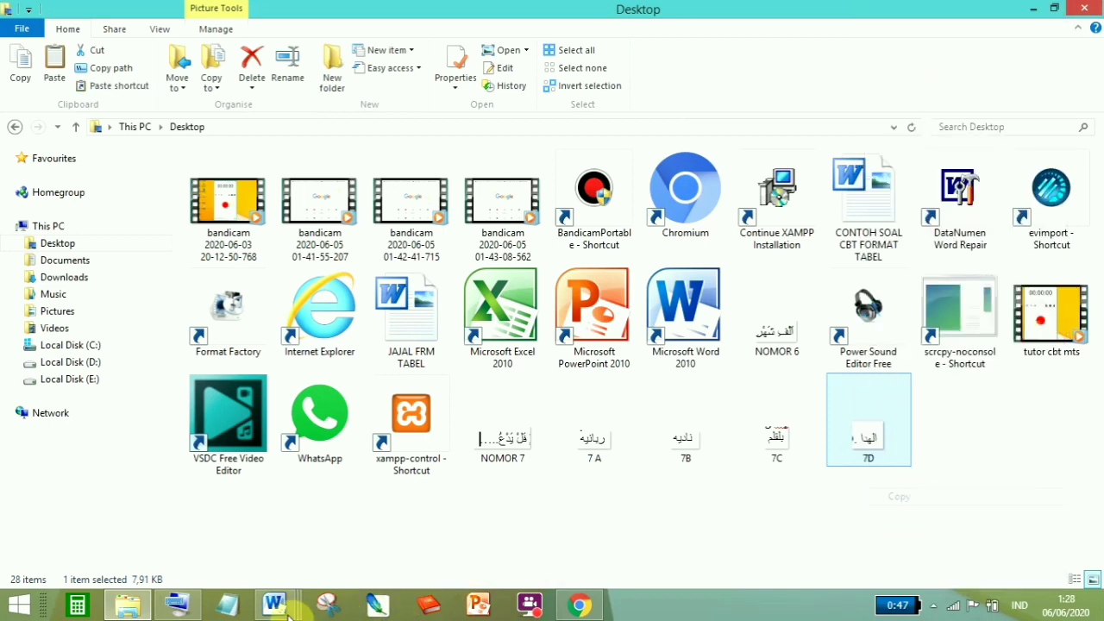
mouse_move(267, 583)
left_click(138, 545)
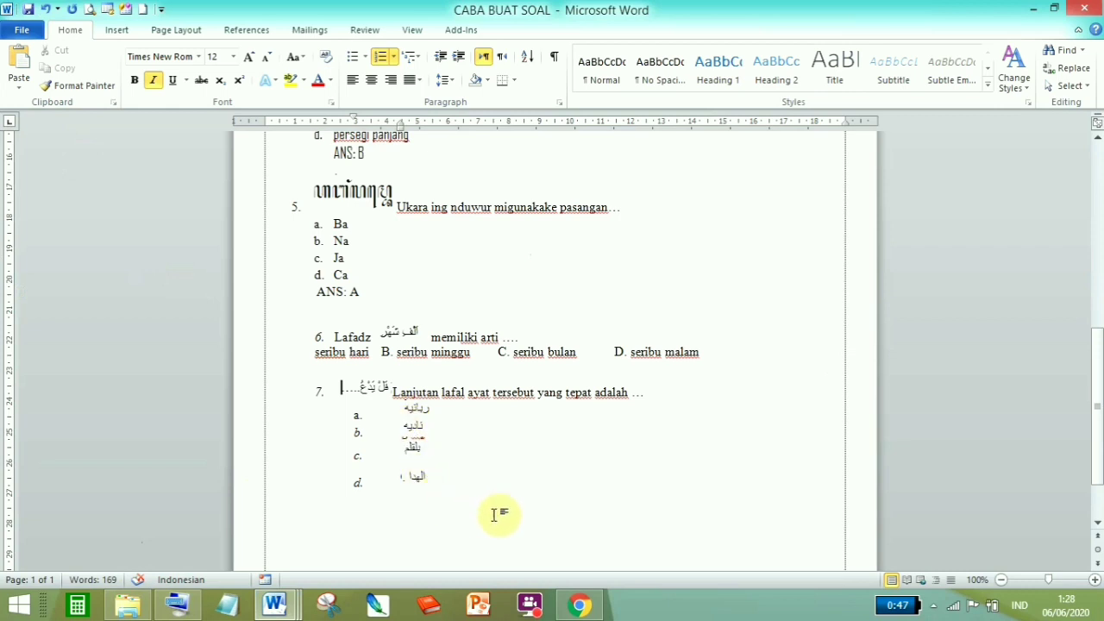
Add an unnumbered line "Ans: a" below option d of question 7.
key("Return")
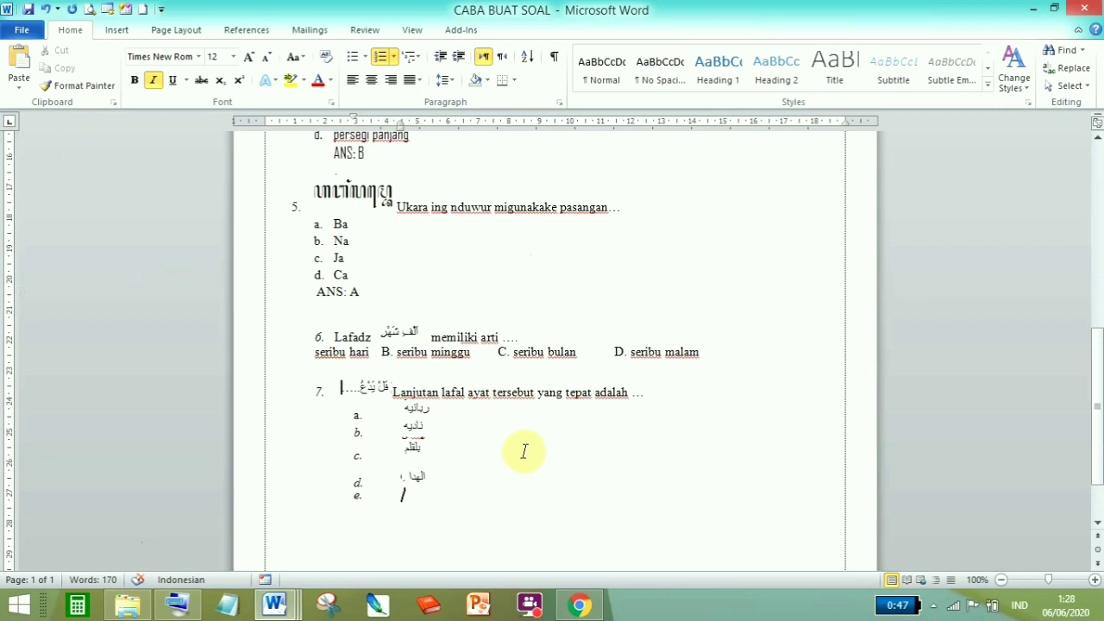
key("BackSpace")
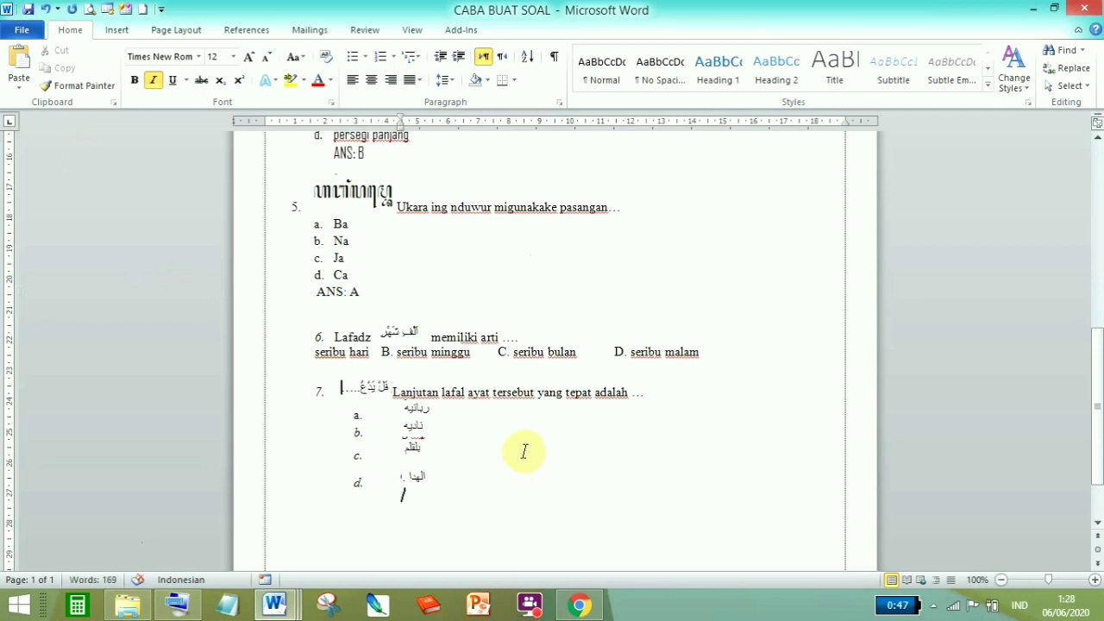
type("a")
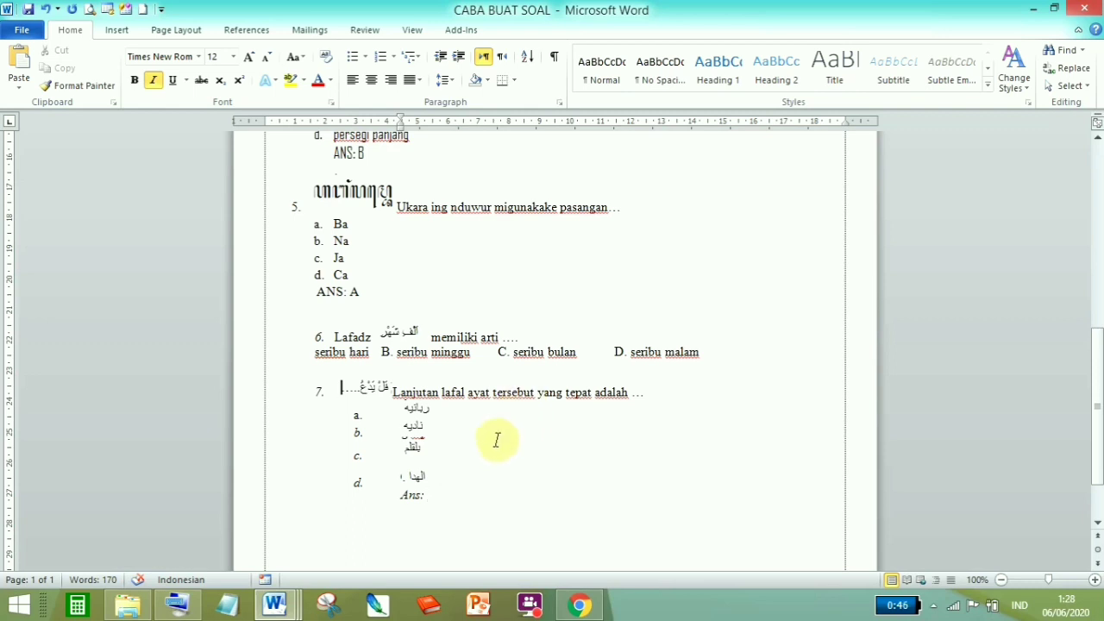
type("a")
left_click(414, 336)
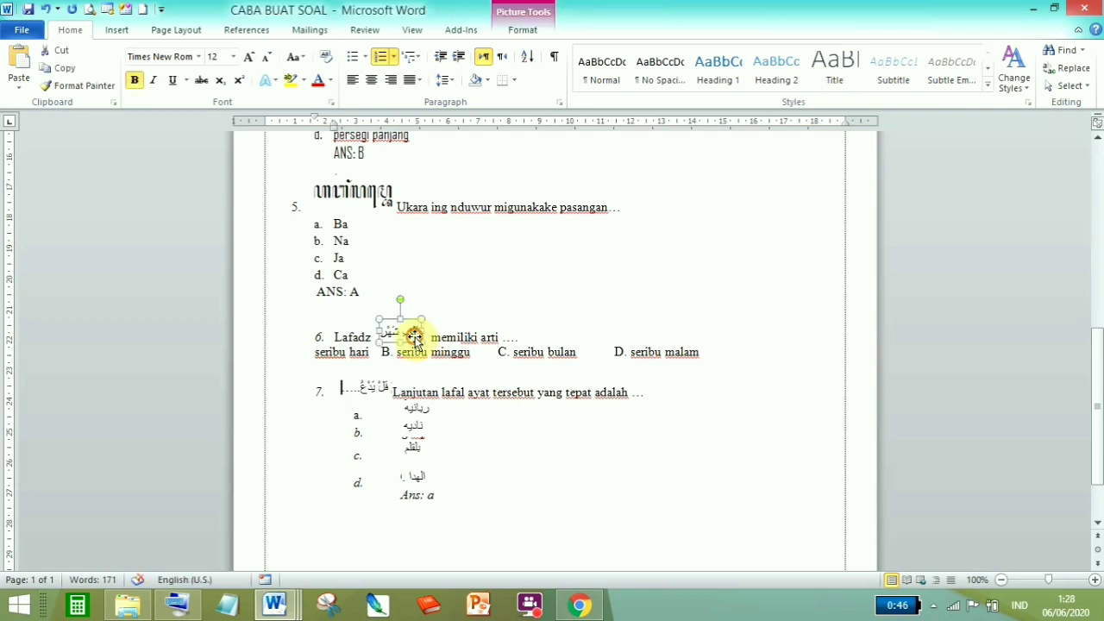
left_click(411, 358)
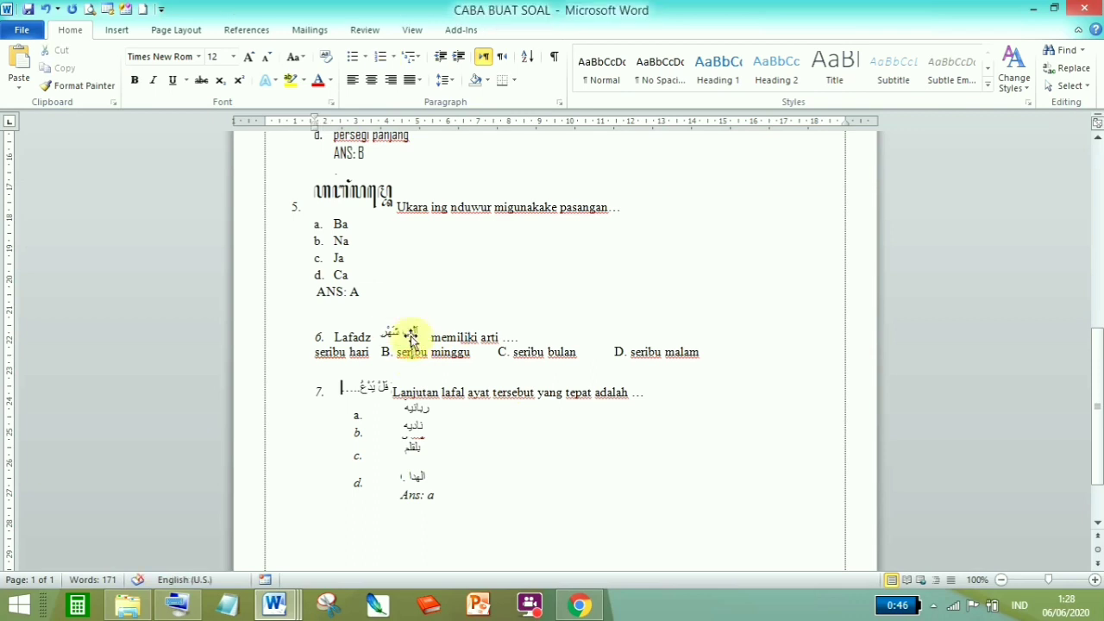
left_click(356, 336)
left_click(400, 337)
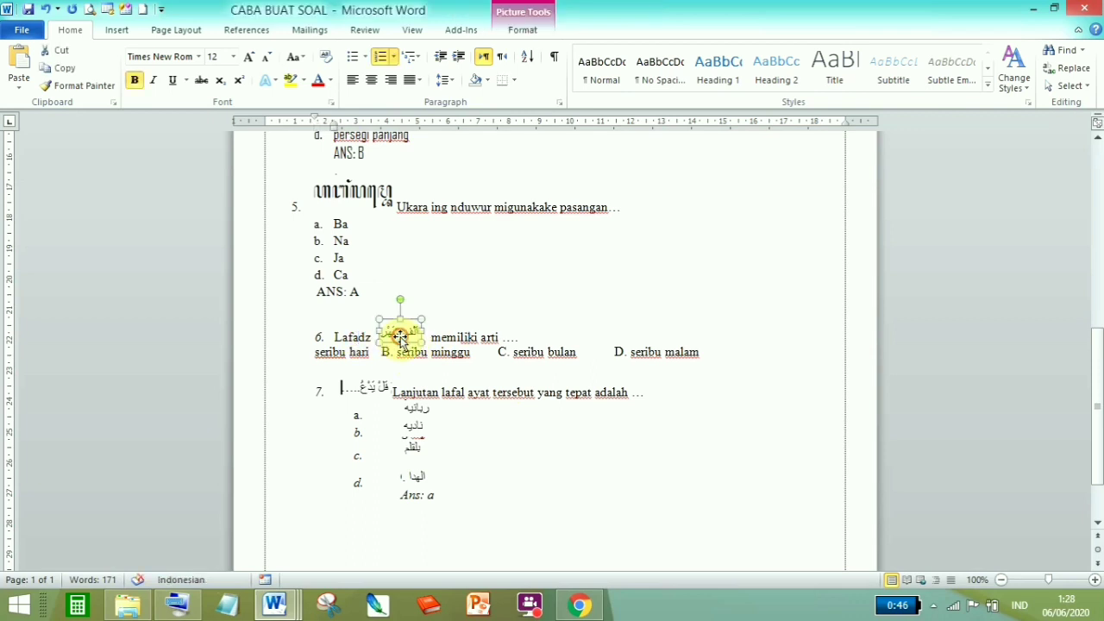
left_click(406, 353)
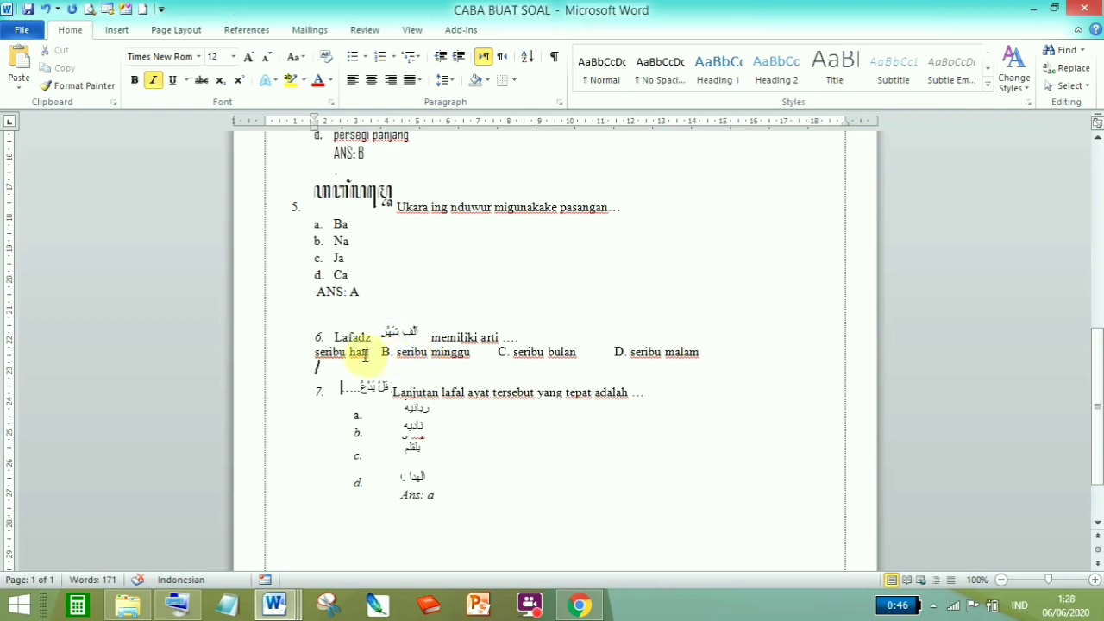
left_click(447, 343)
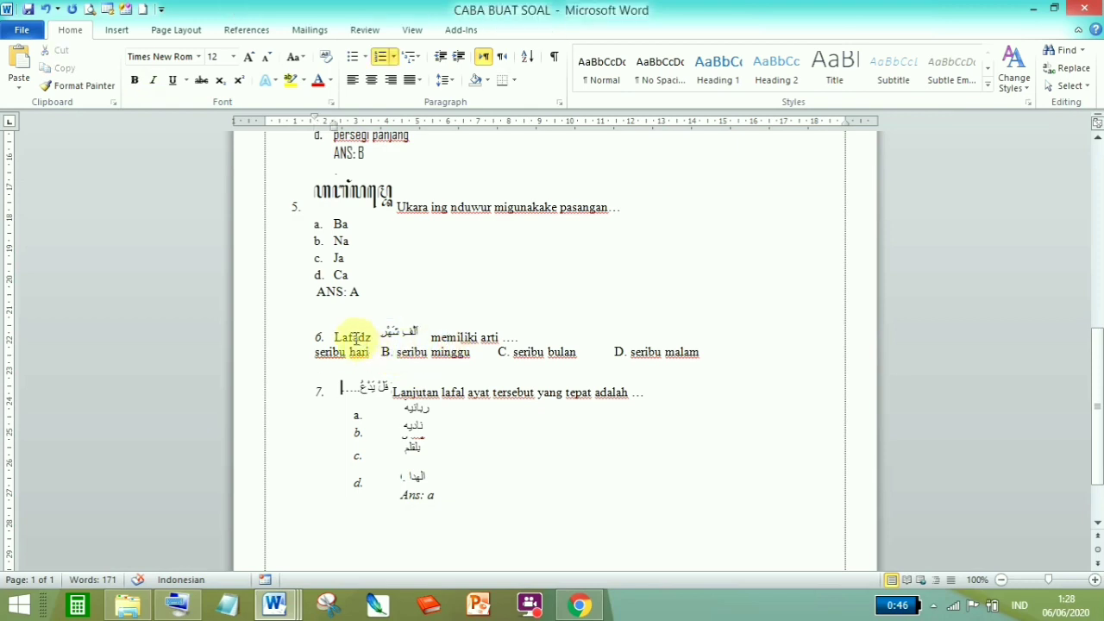
left_click(407, 340)
left_click(444, 338)
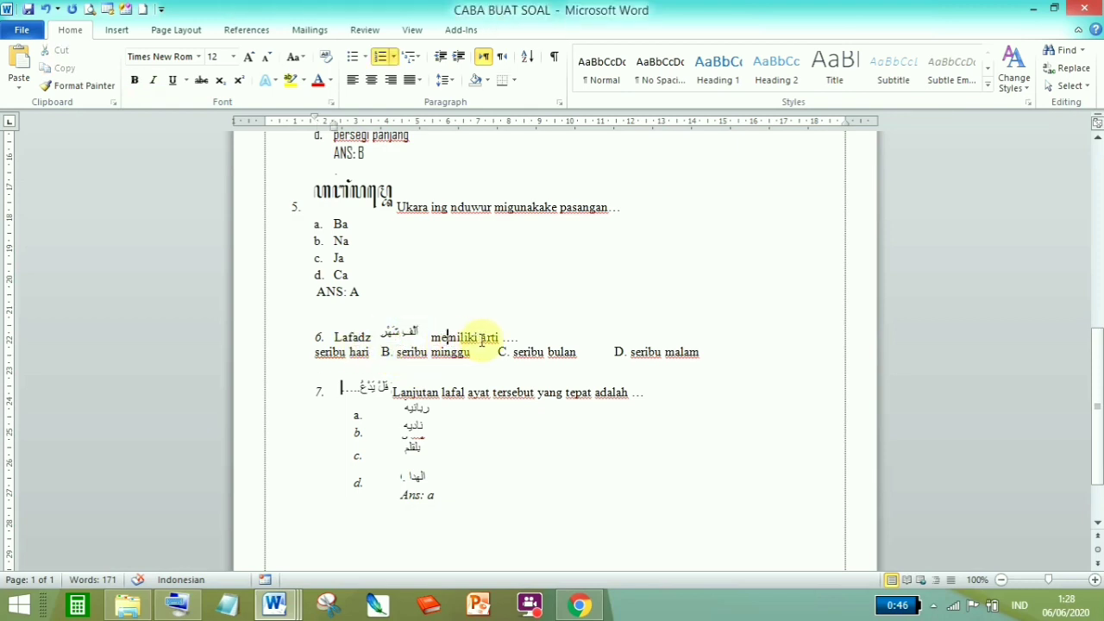
Join question 6's options line to its stem, split it off again without a number and make it list item a.
left_click(520, 337)
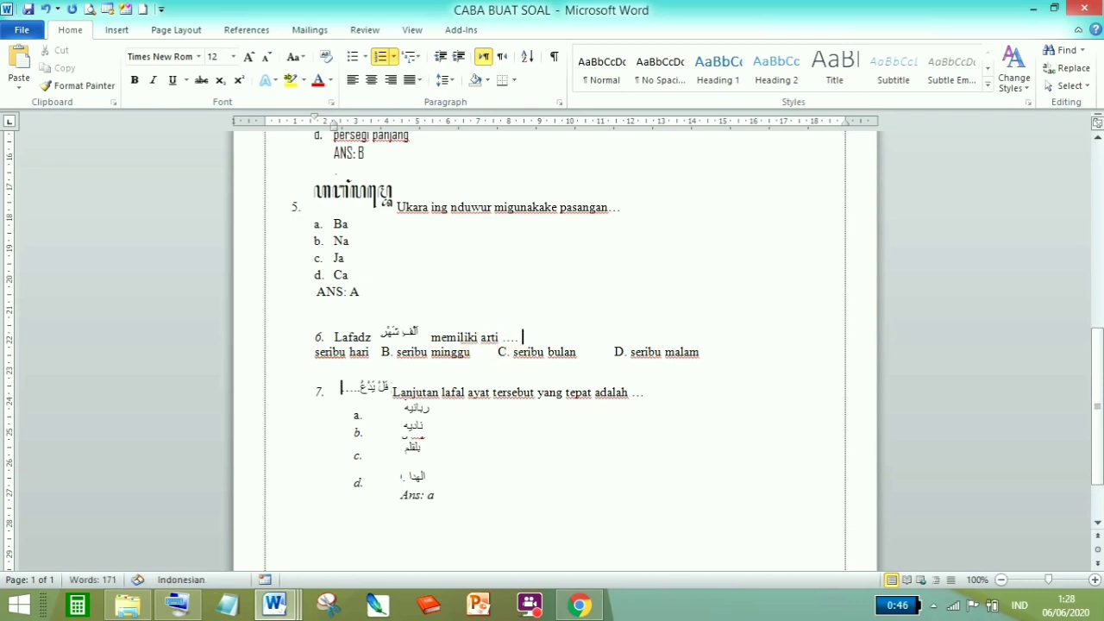
key("Delete")
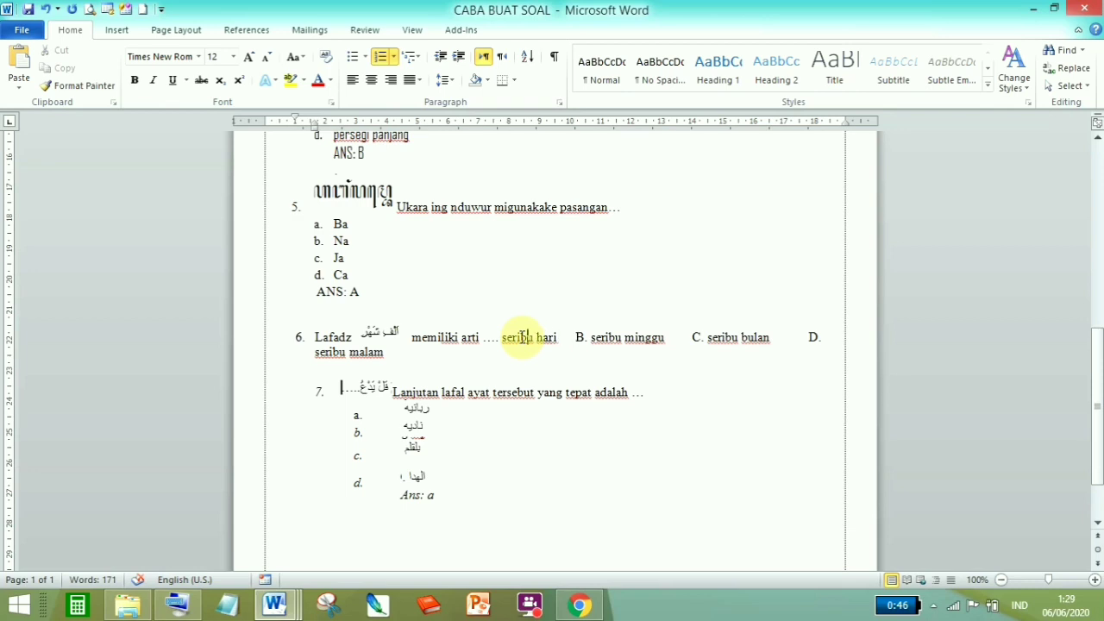
key("Return")
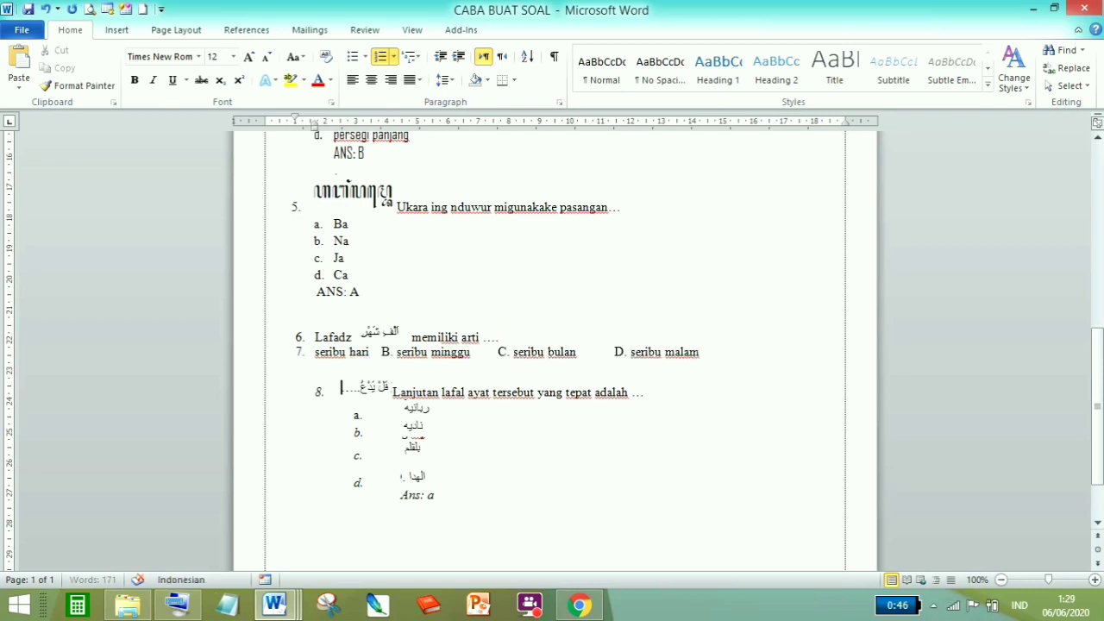
key("BackSpace")
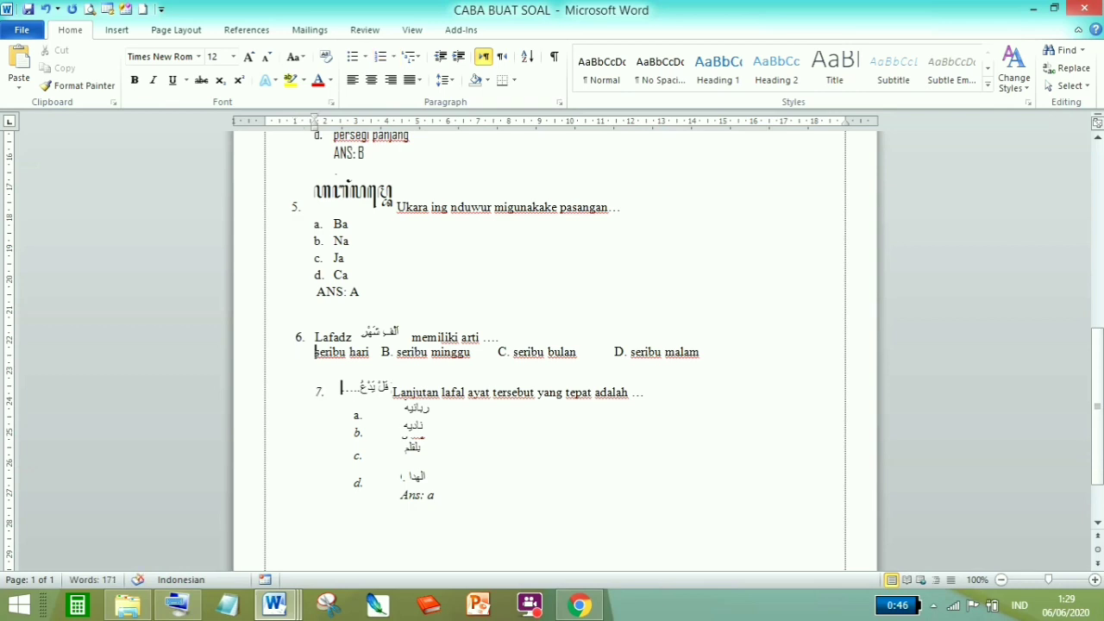
type("a.")
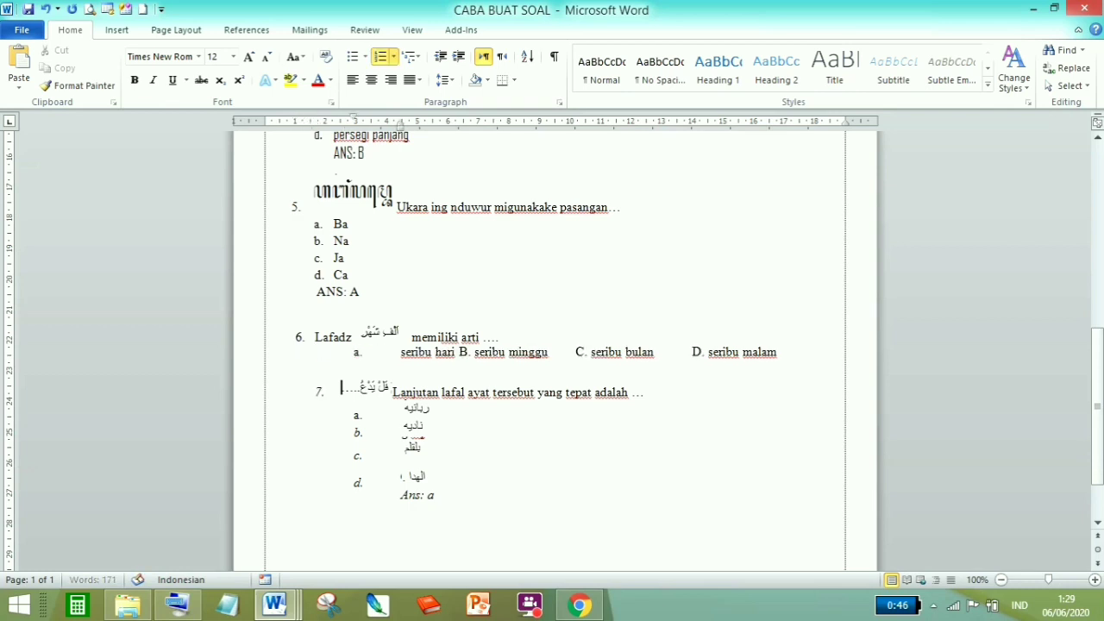
Split "seribu minggu" and the options after it into list item b. of question 6, removing the old "B." label.
left_click(419, 351)
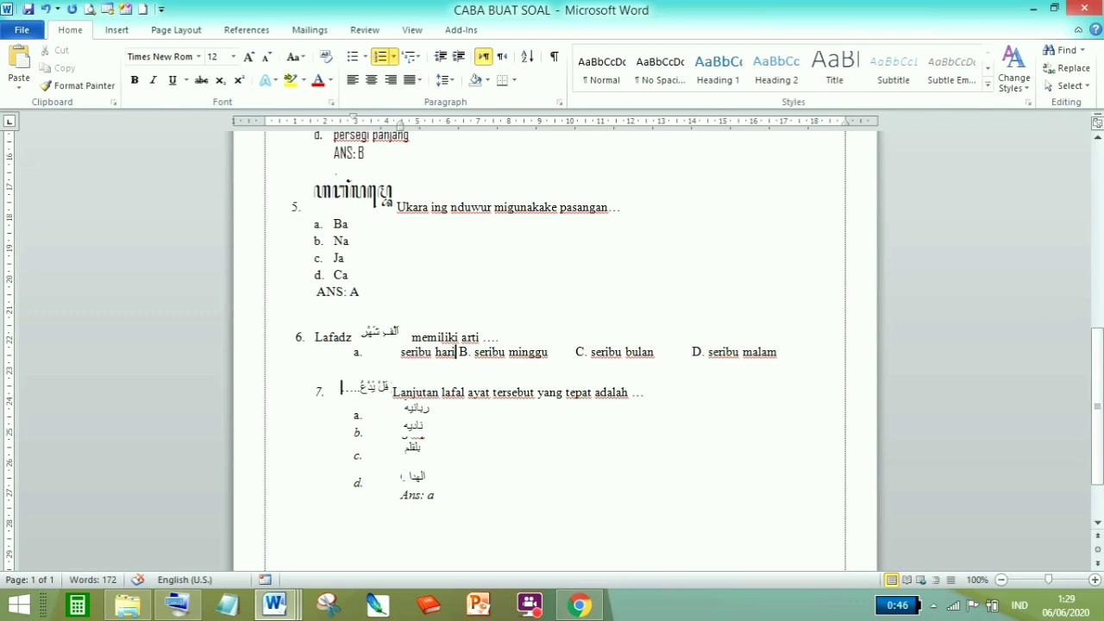
key("Return")
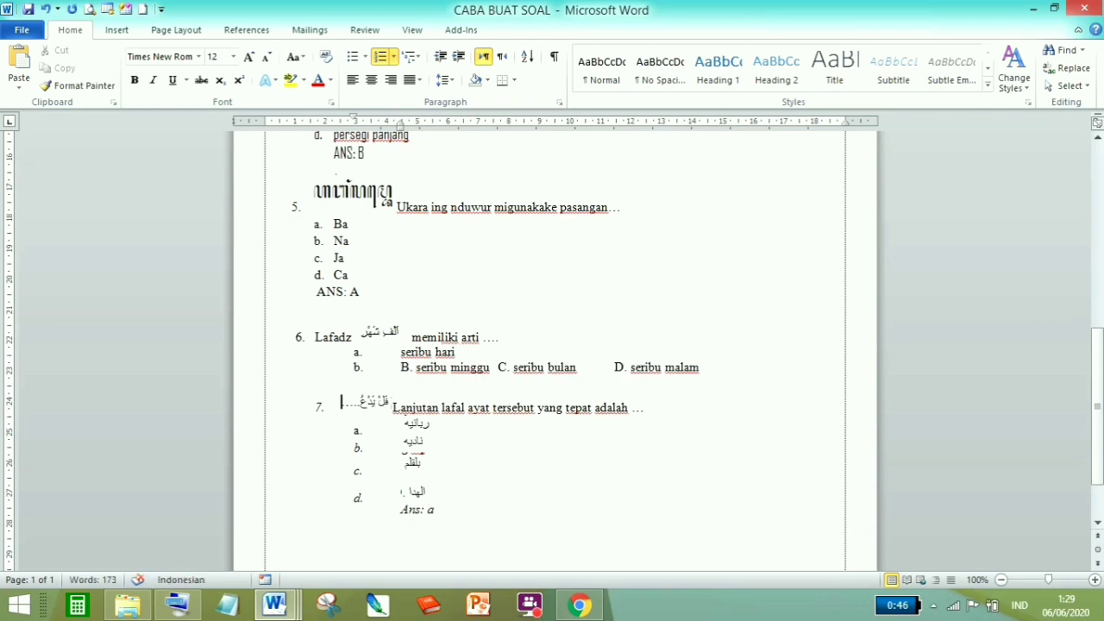
key("Delete")
key("Delete")
key("Delete")
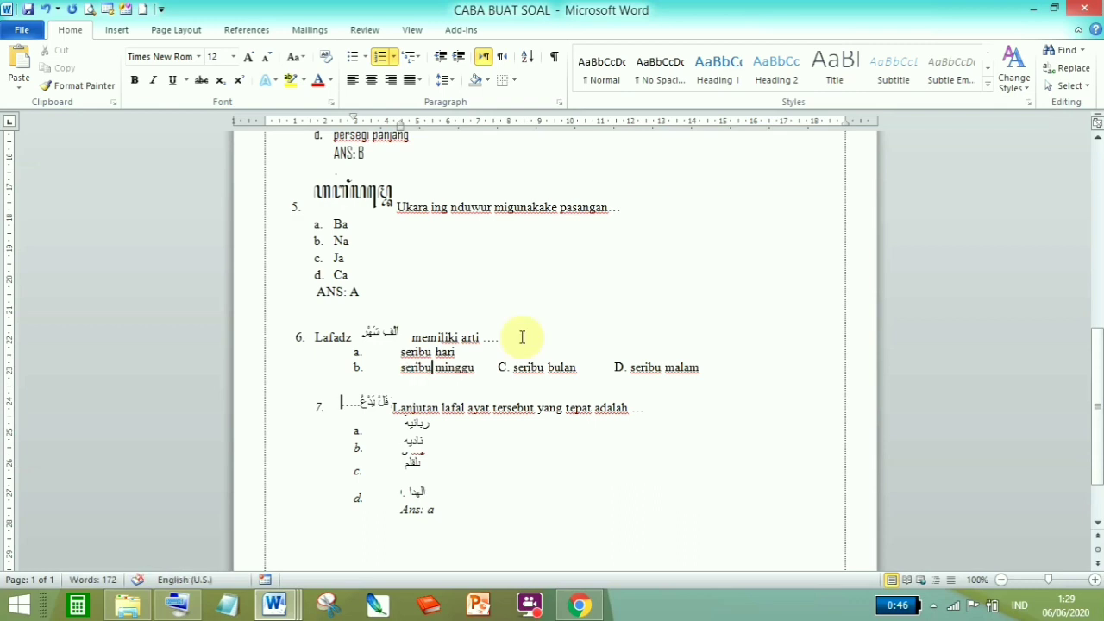
Move "seribu bulan" and the remaining option into list item c. of question 6 and remove the old "C." label.
key("Right")
key("Right")
key("Right")
key("Return")
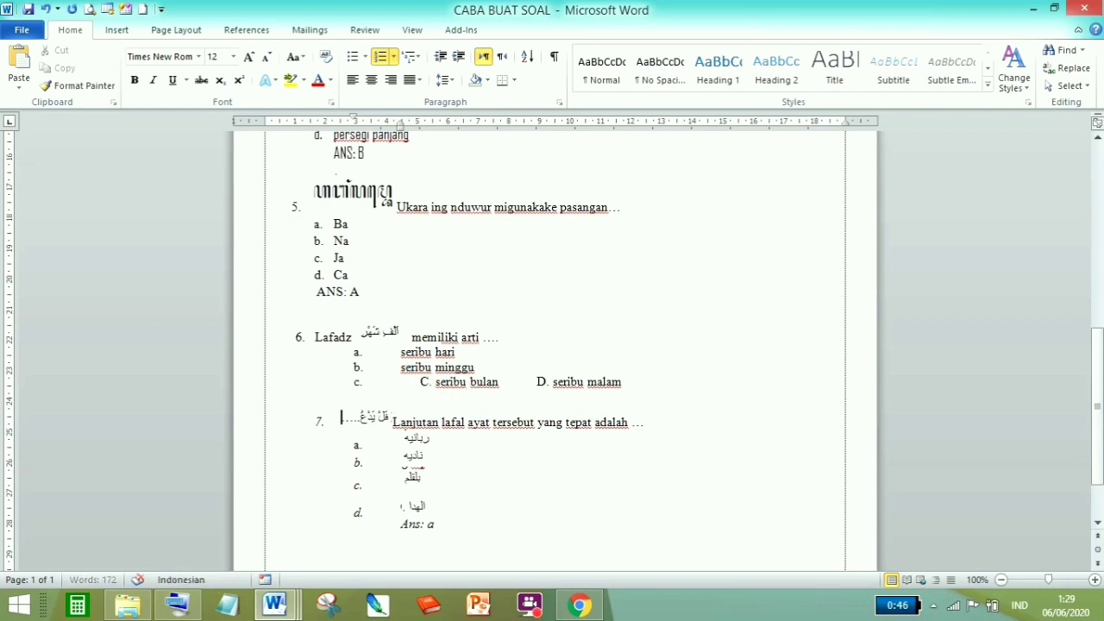
key("Delete")
key("Delete")
key("Delete")
key("Delete")
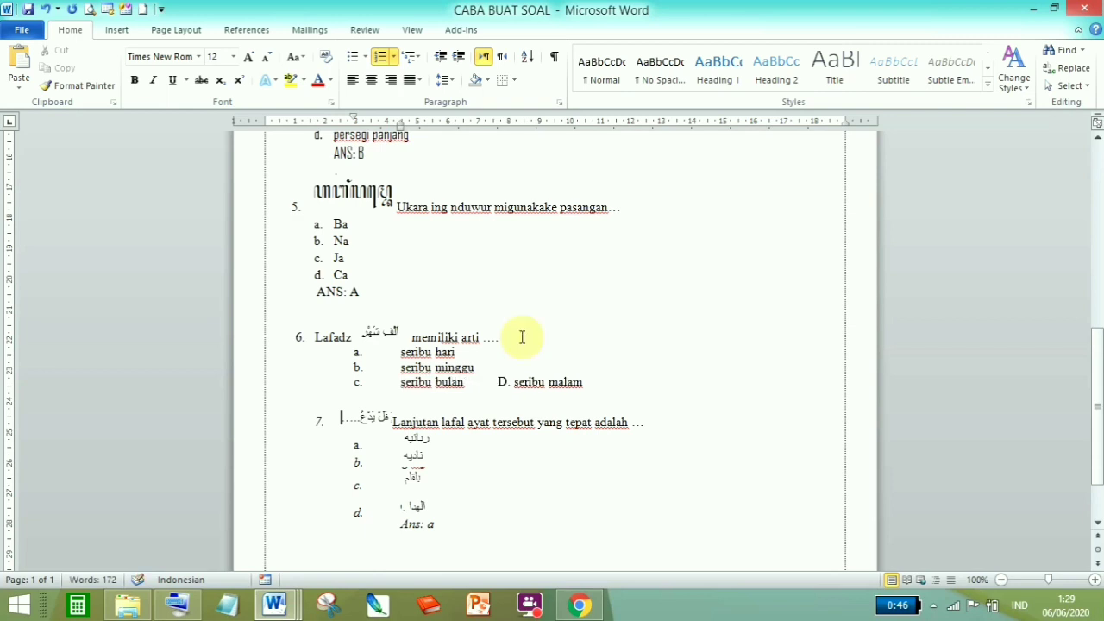
Put "seribu malam" on its own list item d. under question 6 and remove the old "D." label.
key("Right")
key("Right")
key("Page_Down")
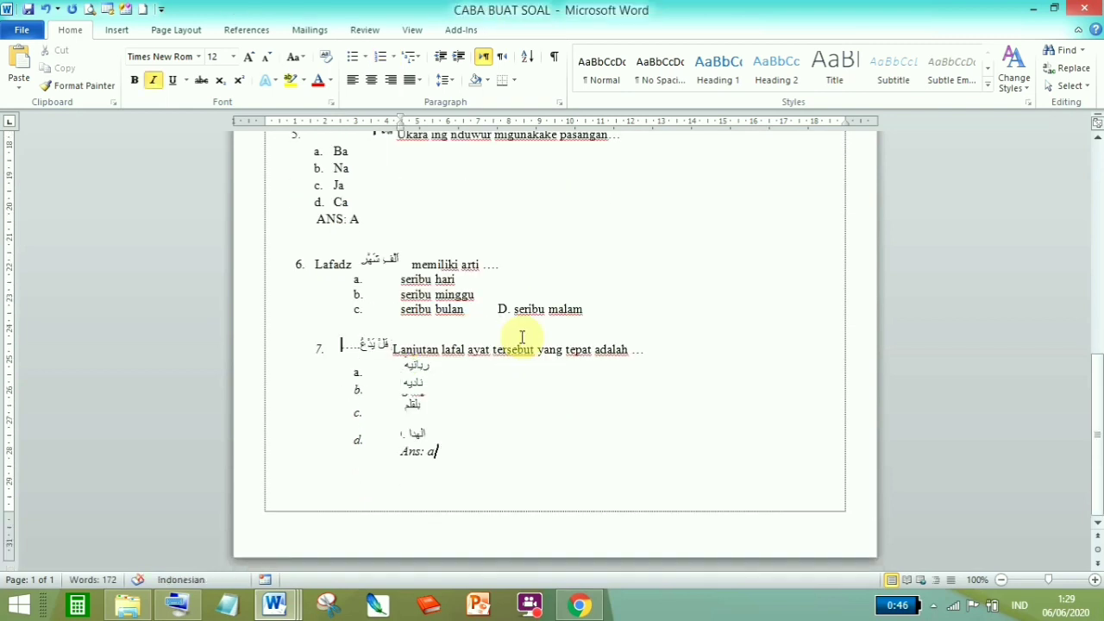
left_click(478, 308)
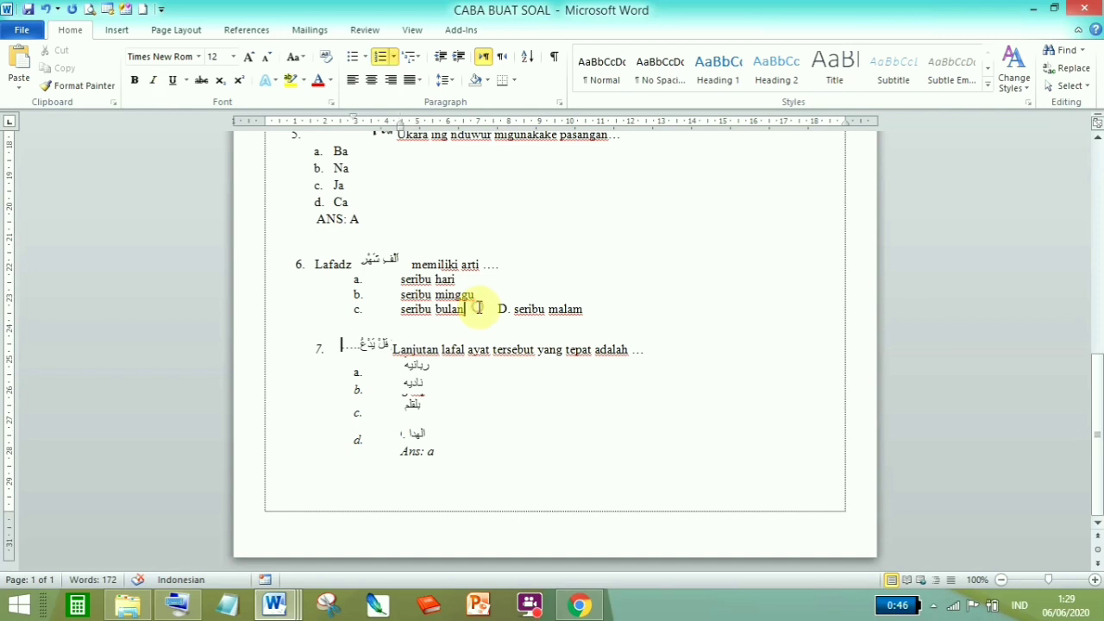
key("Return")
key("Delete")
key("Delete")
key("Delete")
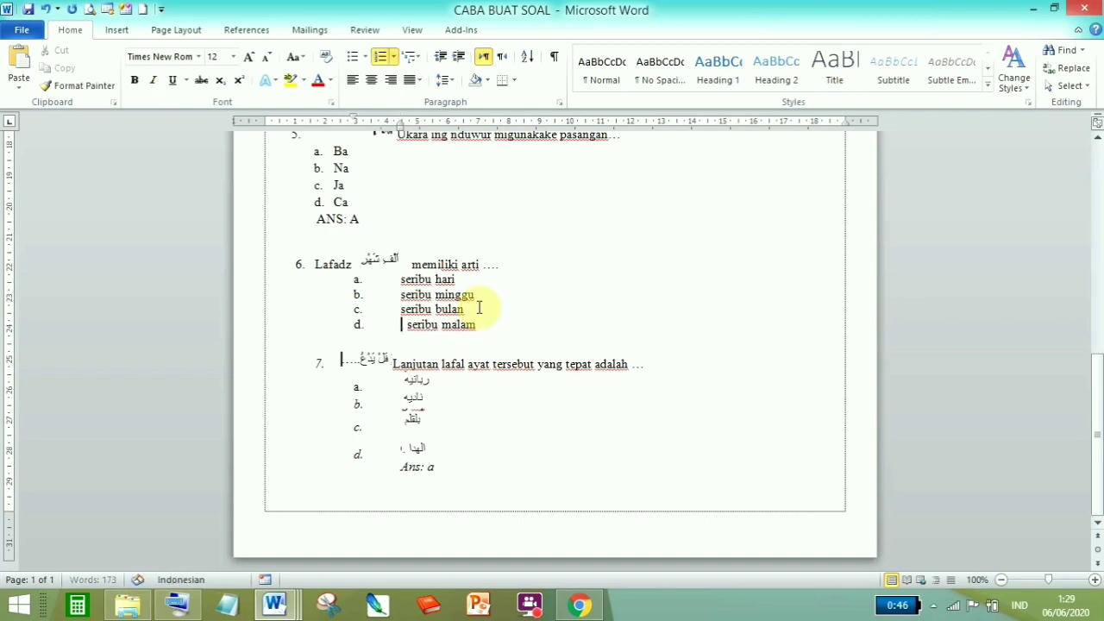
Add the answer line "ANS: C" below question 6's options, with ANS in capitals.
key("Down")
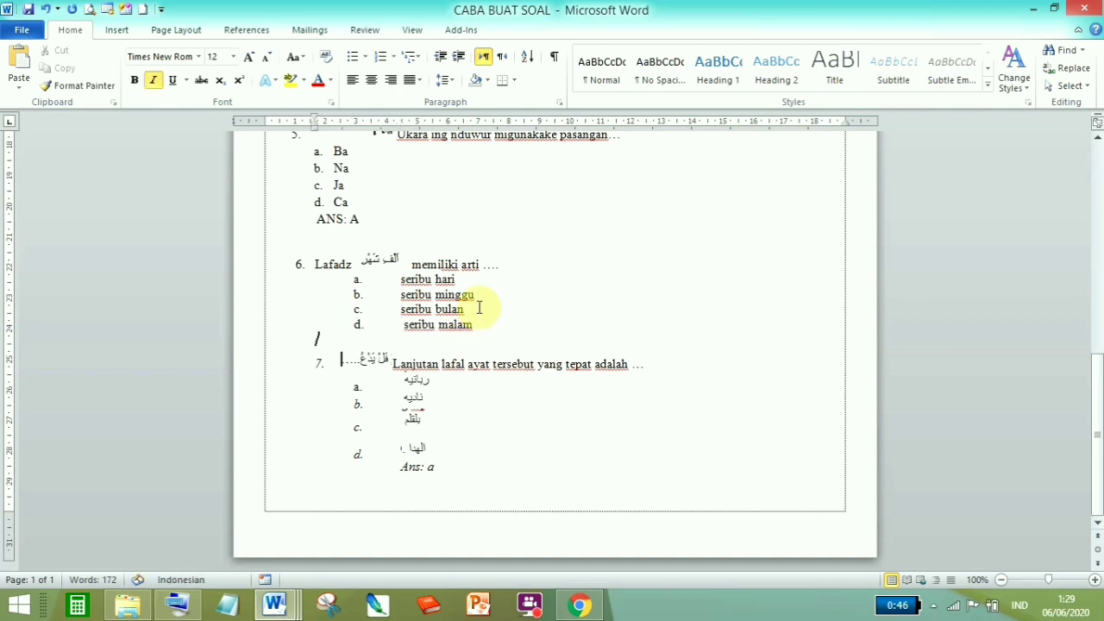
type("ans:")
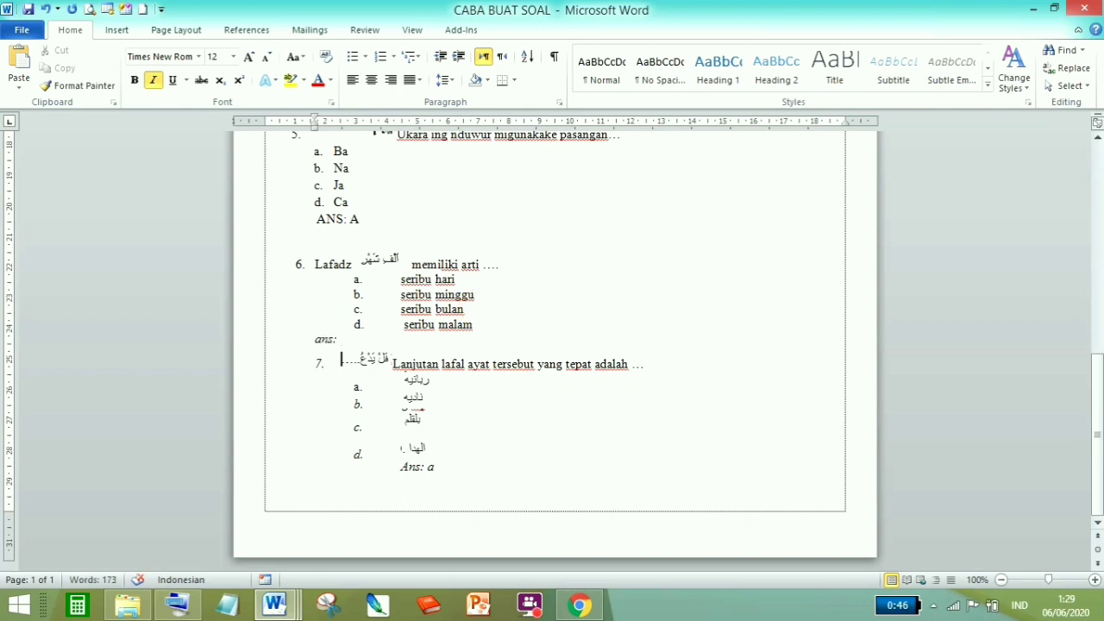
left_click_drag(316, 344, 344, 344)
type("ANS:")
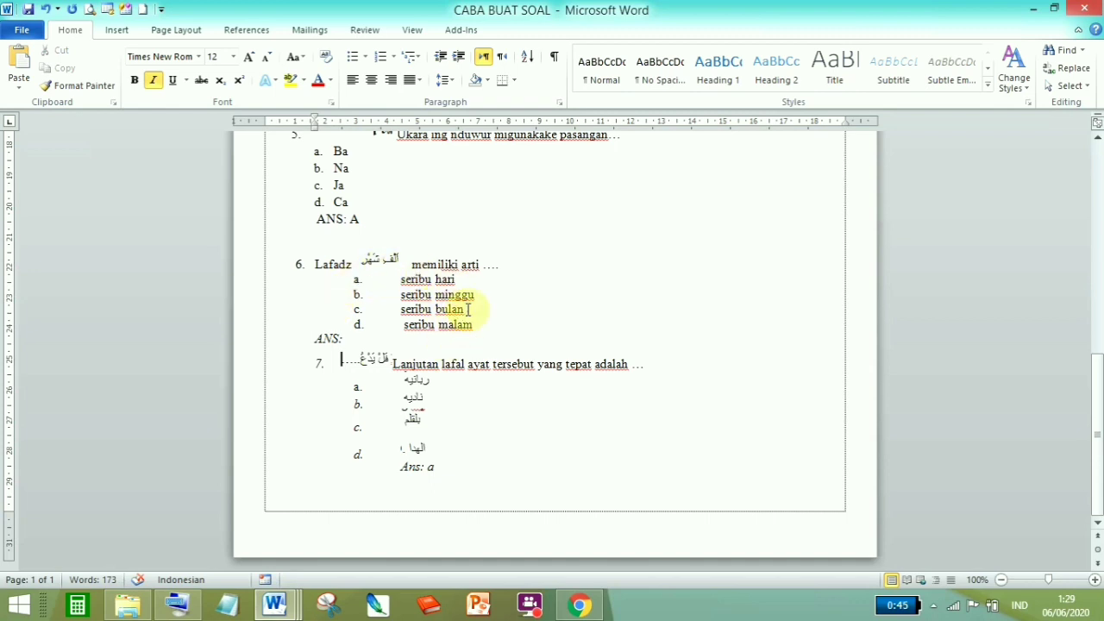
type("C")
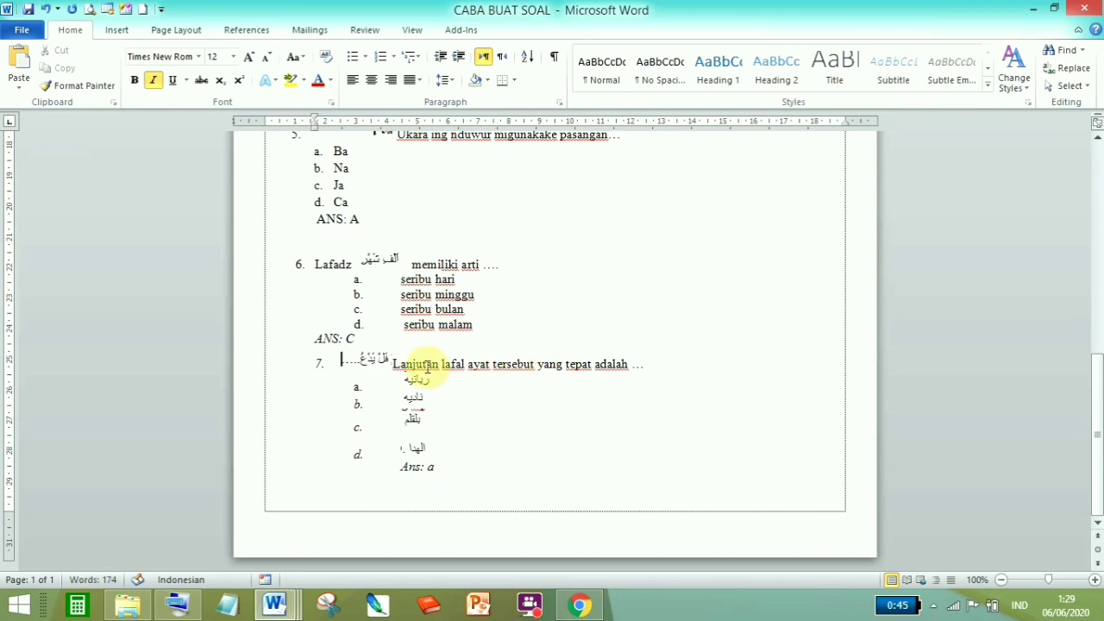
Change the answer letter on question 7's Ans line to a capital B.
left_click(445, 466)
key("BackSpace")
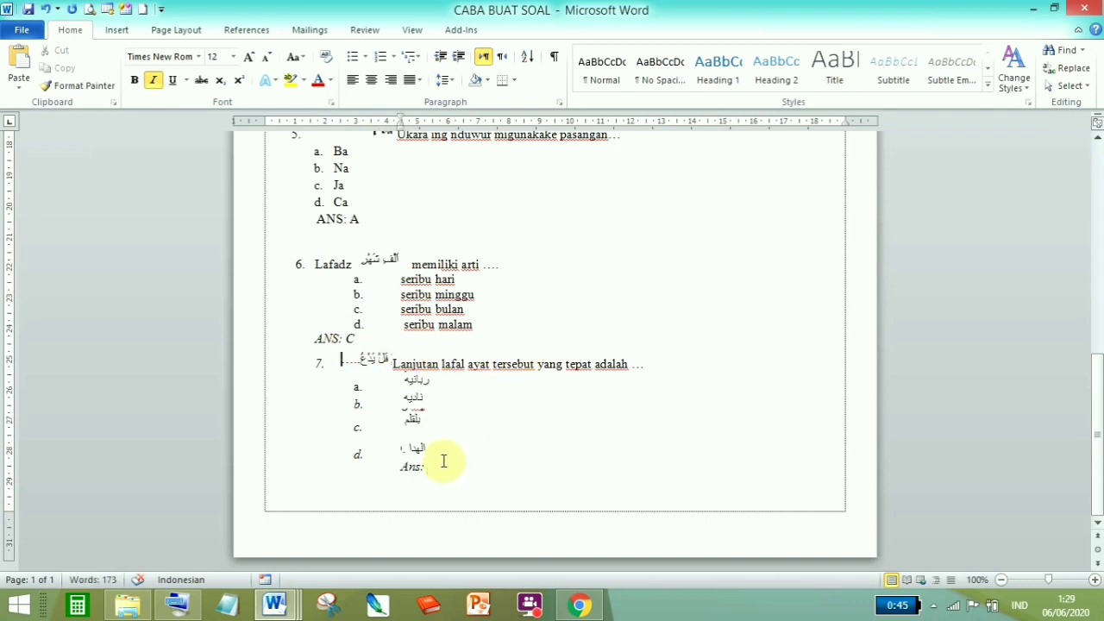
type("b")
key("BackSpace")
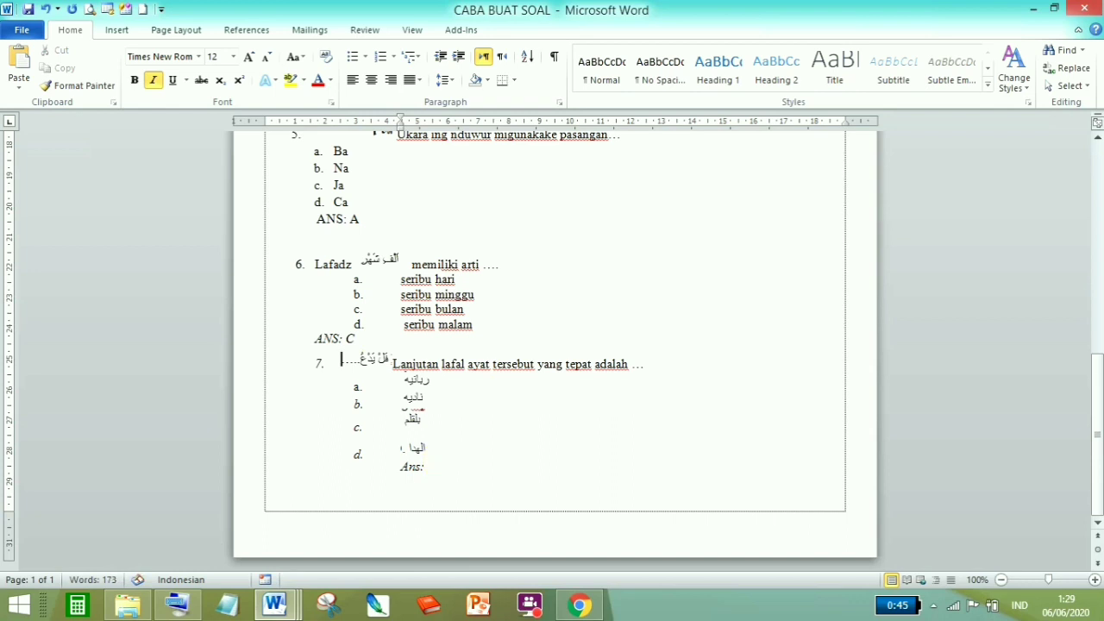
type("B")
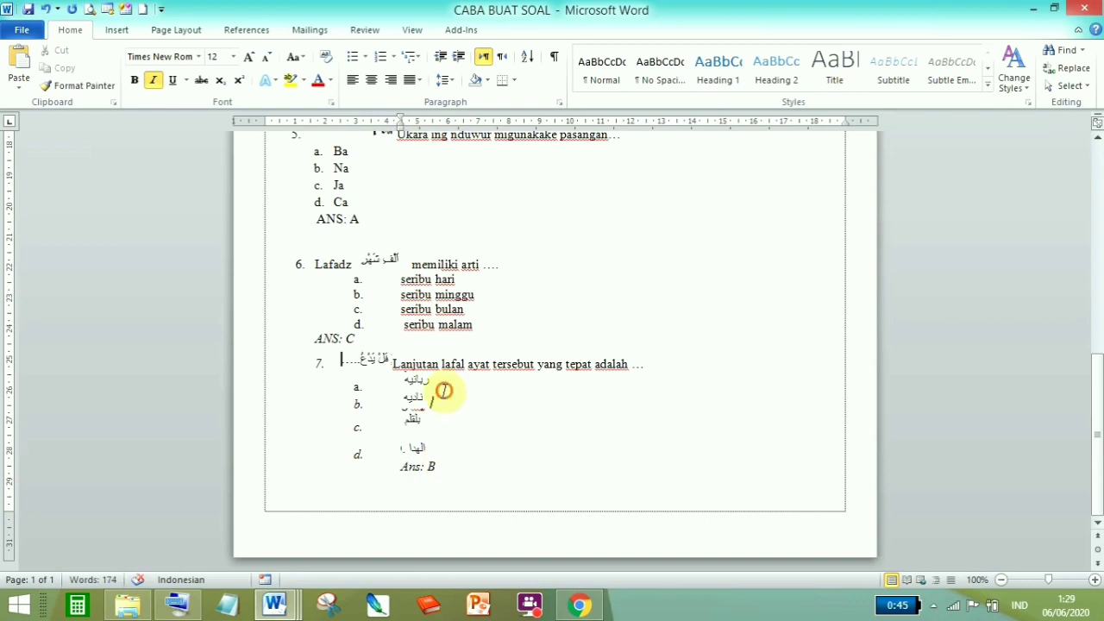
left_click(468, 340)
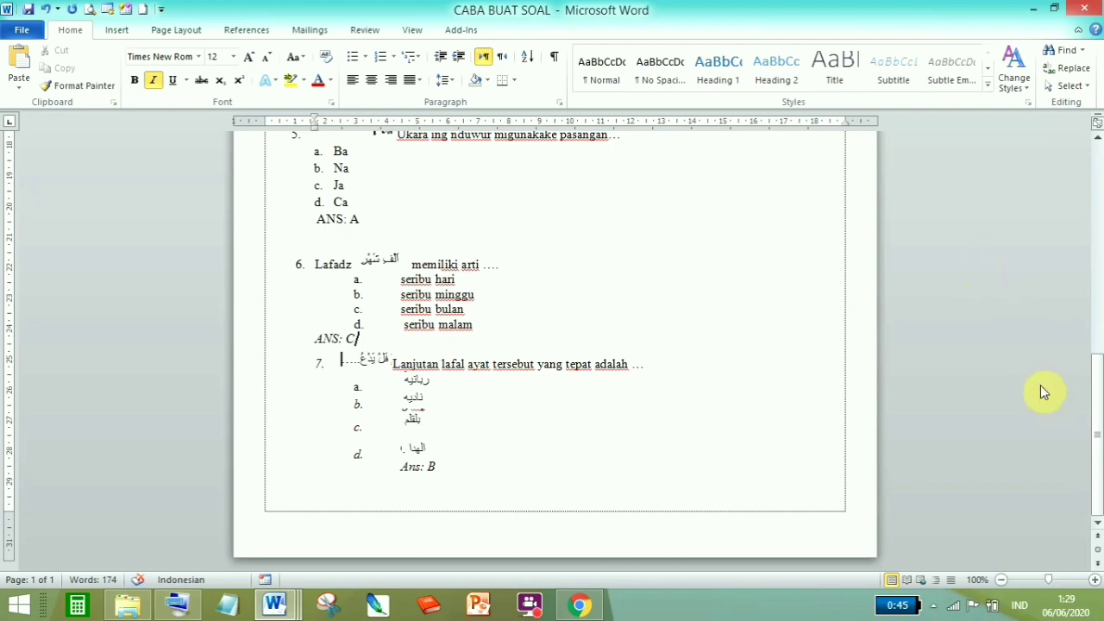
left_click_drag(1088, 443, 1095, 230)
left_click(618, 283)
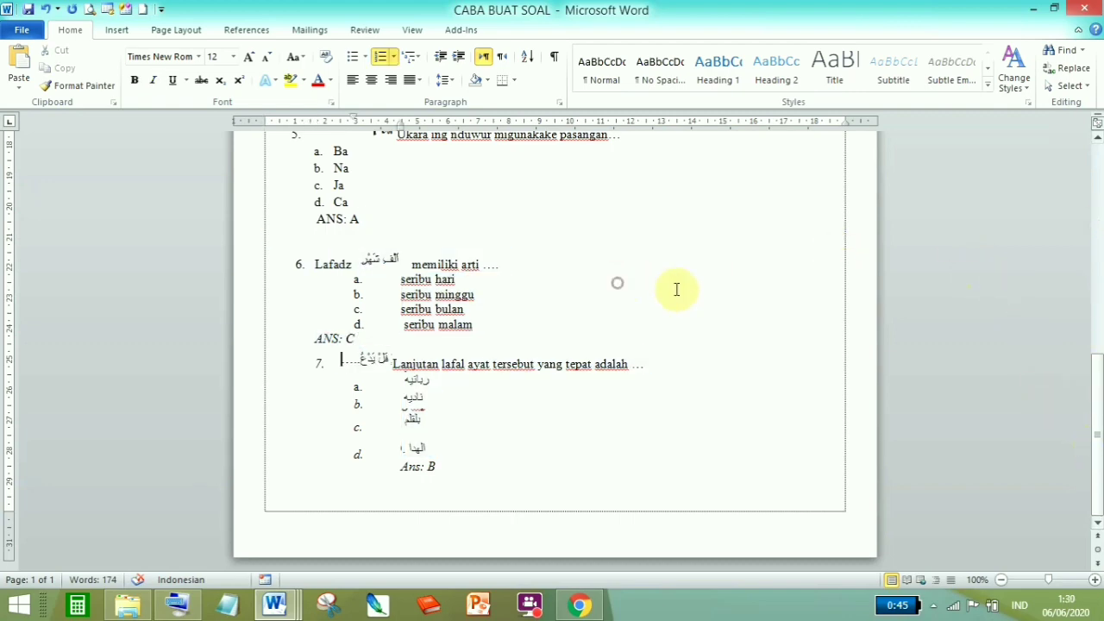
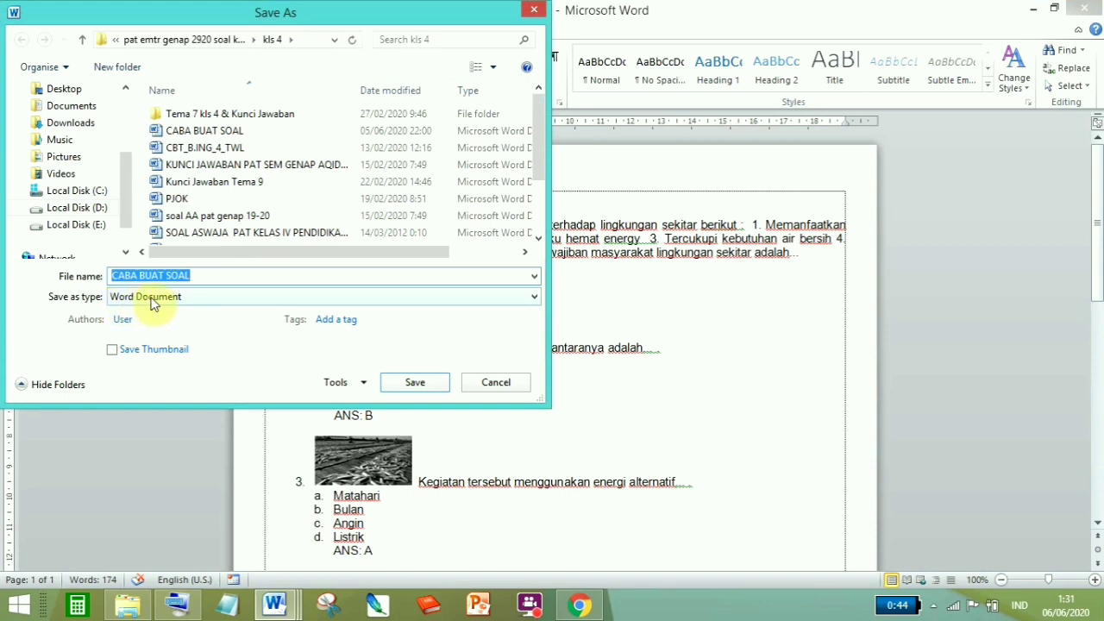
Set the save format to Rich Text Format and name the file "contoh soal schoology oke".
left_click(207, 302)
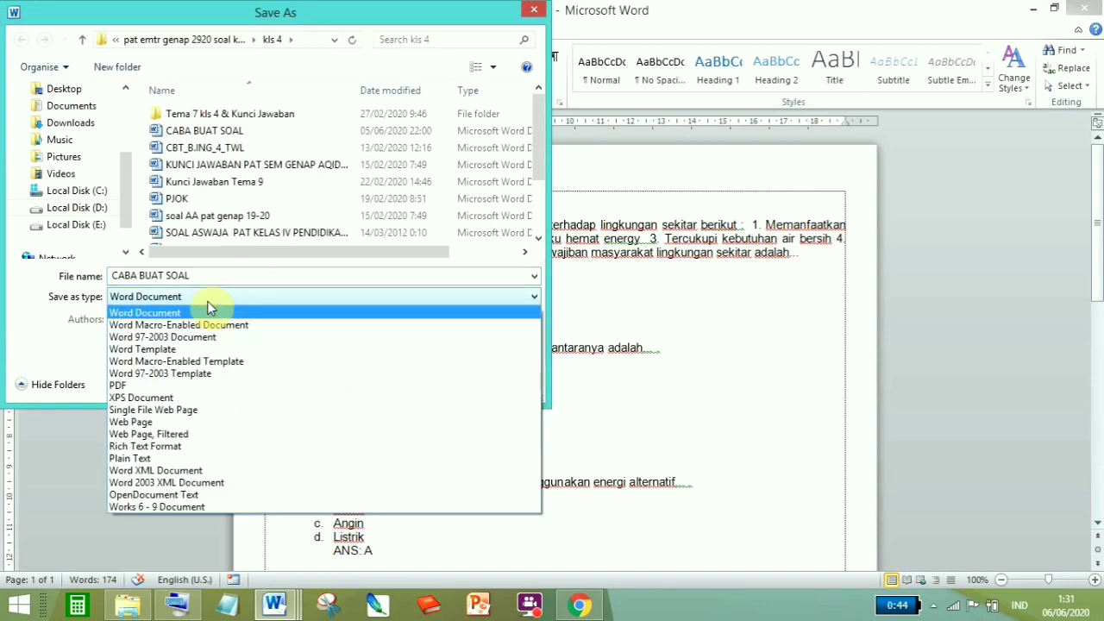
left_click(202, 449)
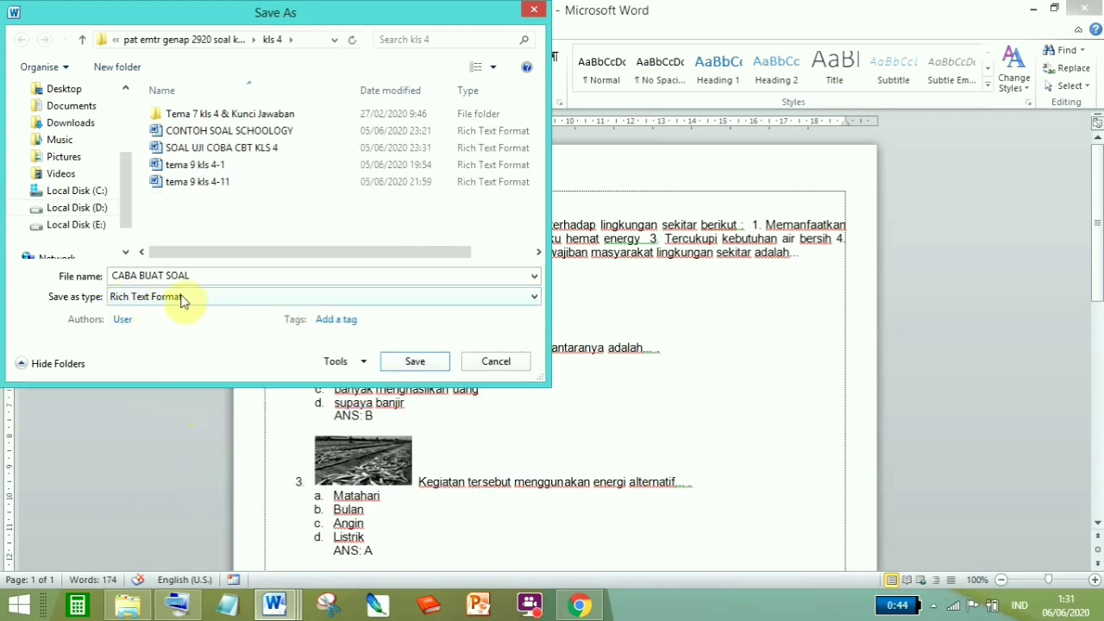
left_click_drag(195, 276, 104, 277)
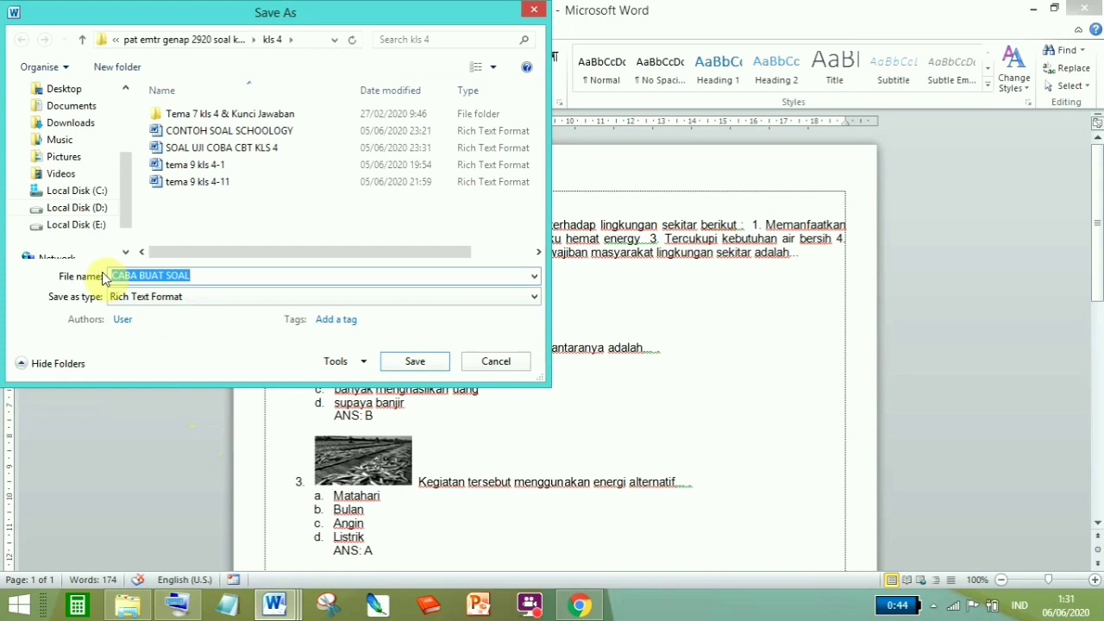
type("contoh soal")
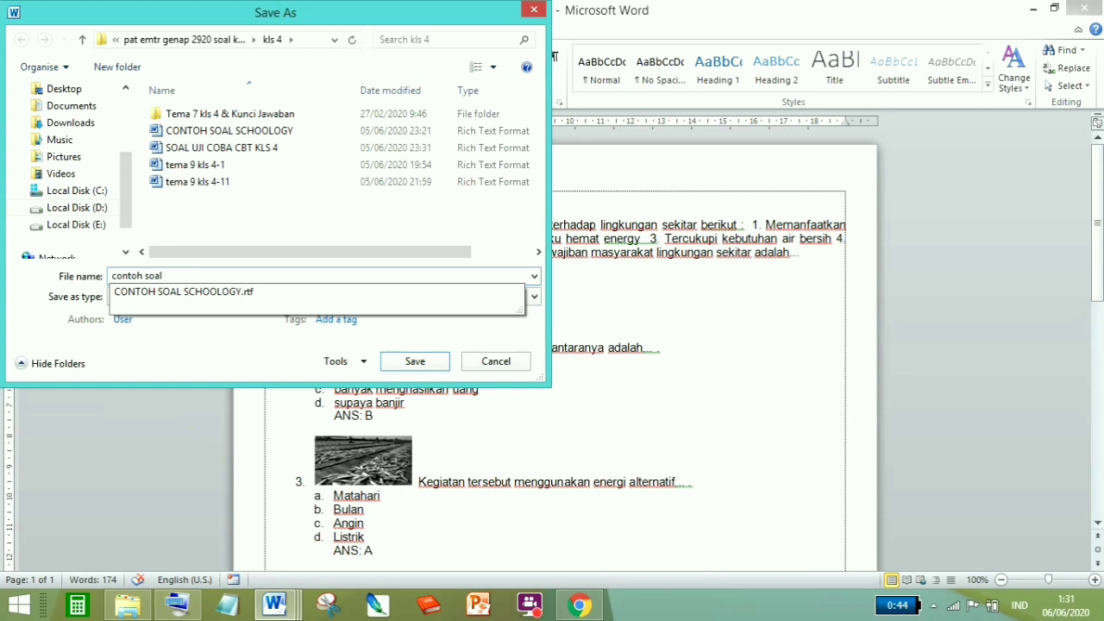
type(" cbt")
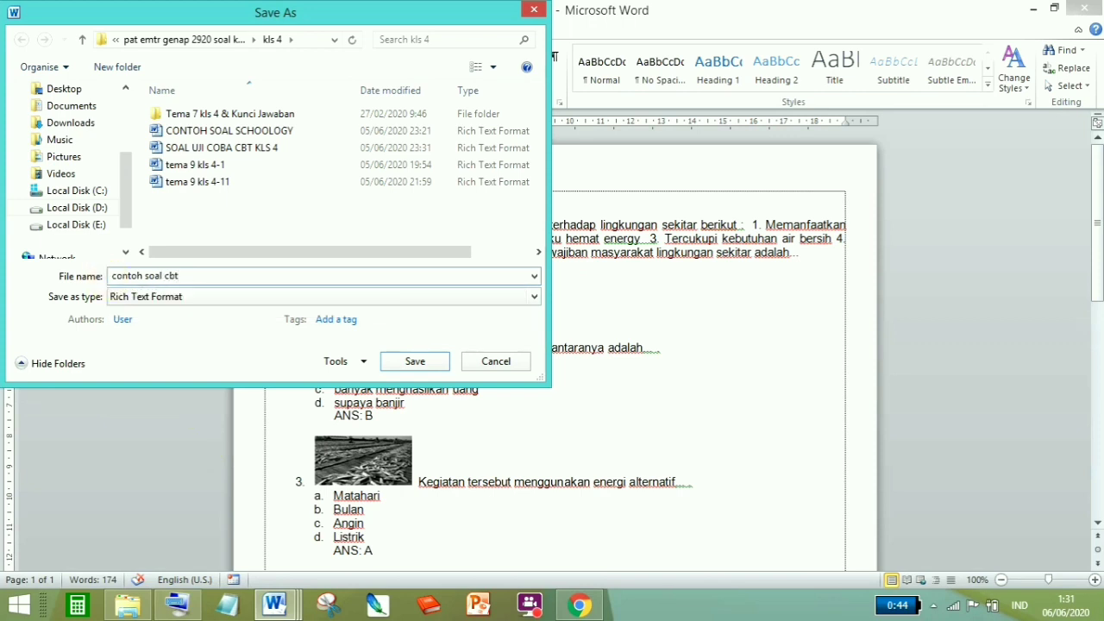
key("BackSpace")
key("BackSpace")
key("BackSpace")
type("schoolo")
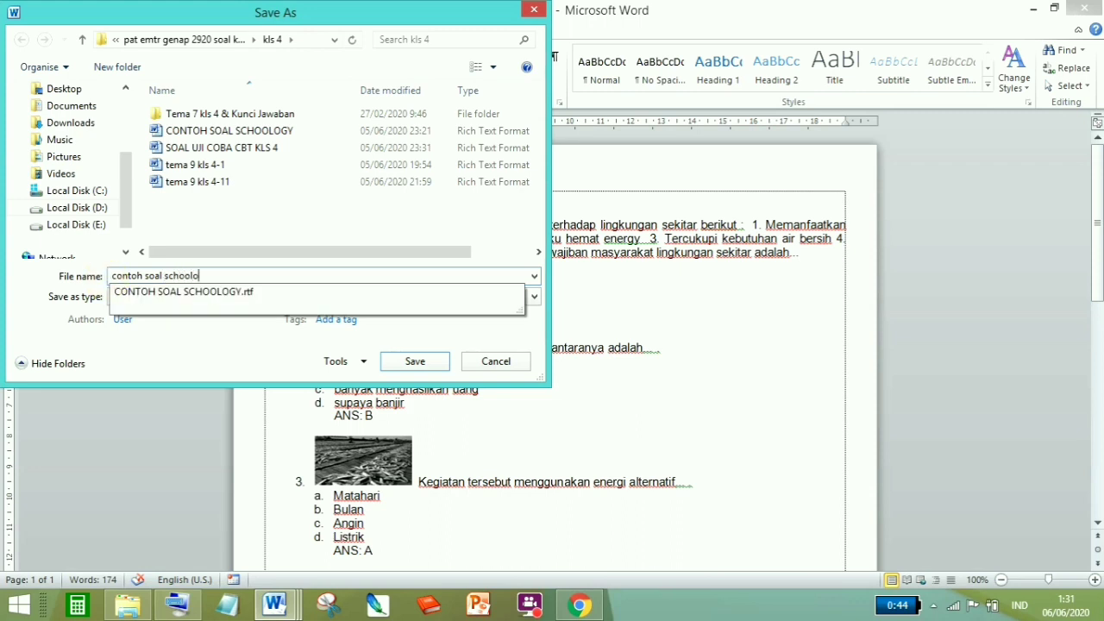
type("gy ")
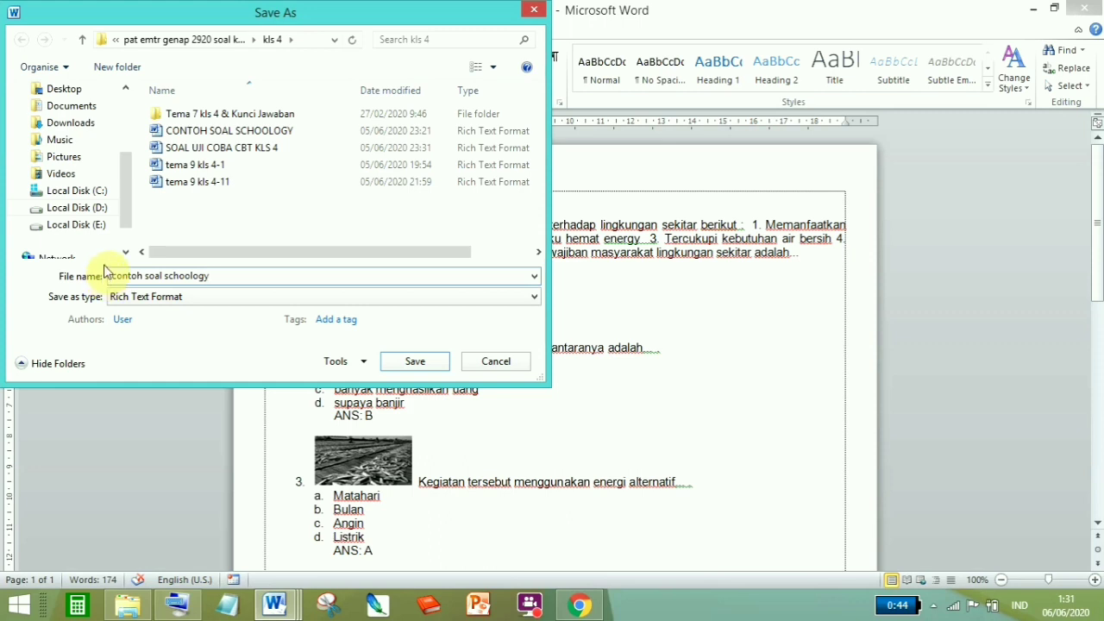
type("k")
type("o")
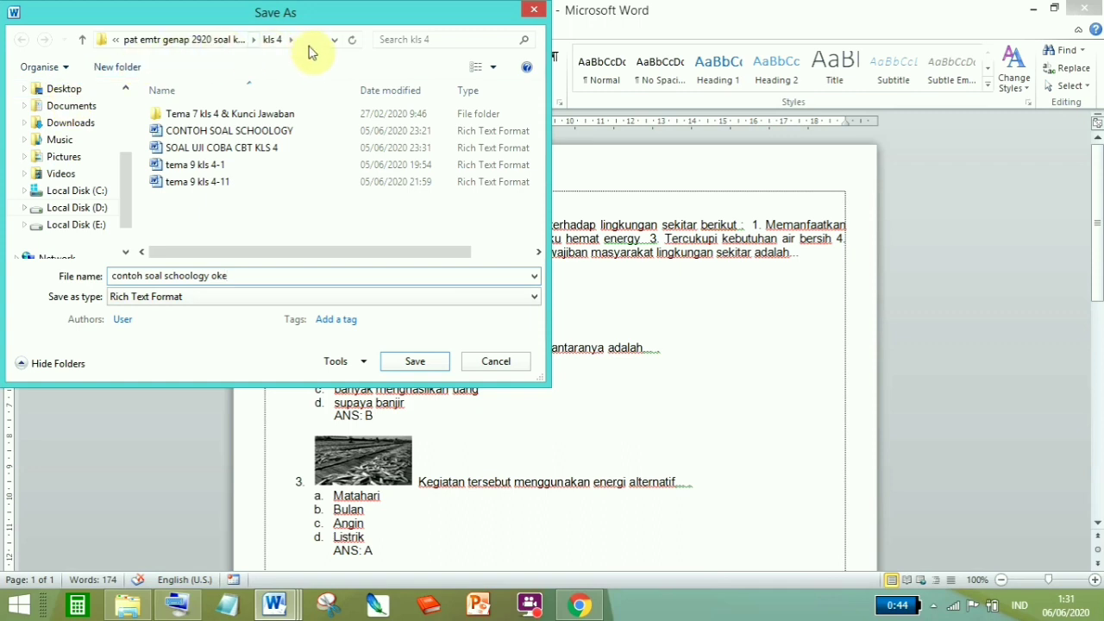
Choose the Desktop folder as the save location and save the document there.
left_click(335, 40)
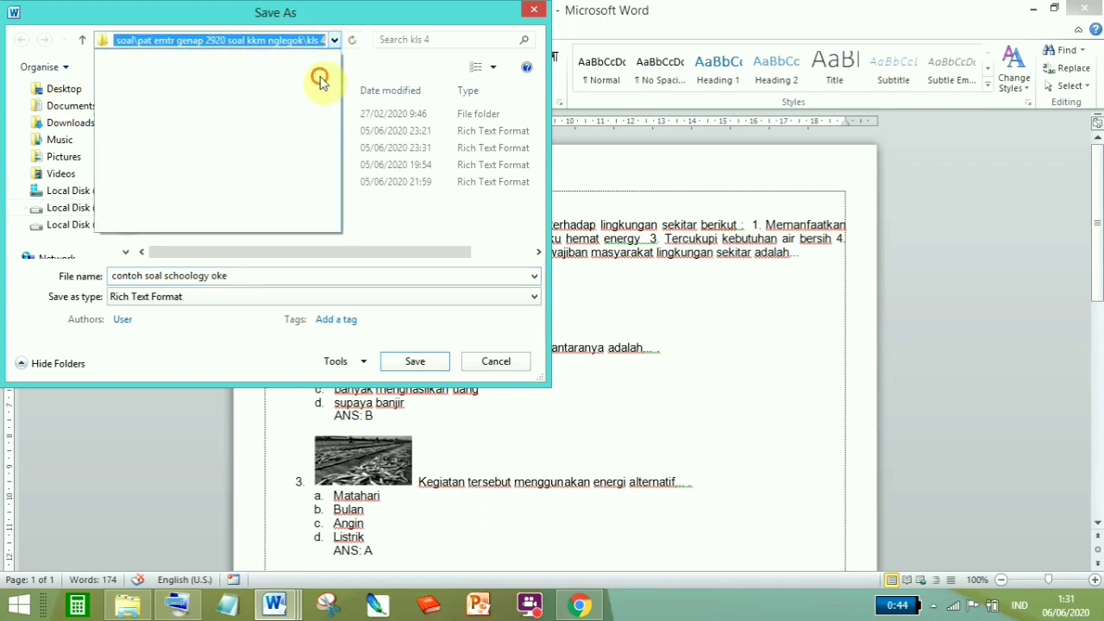
left_click(334, 41)
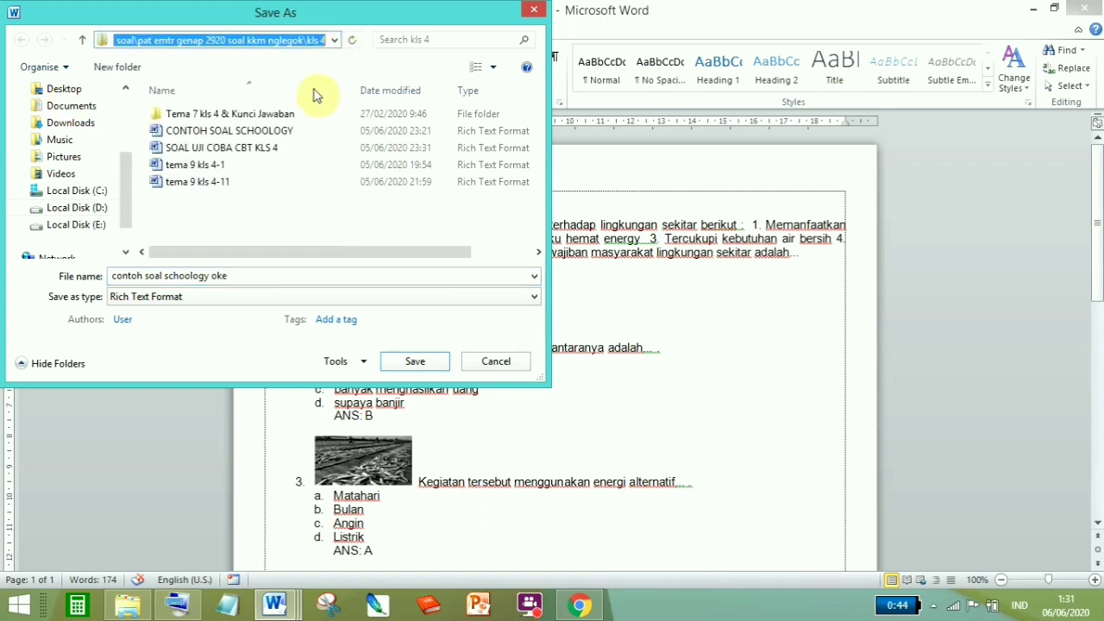
left_click(124, 126)
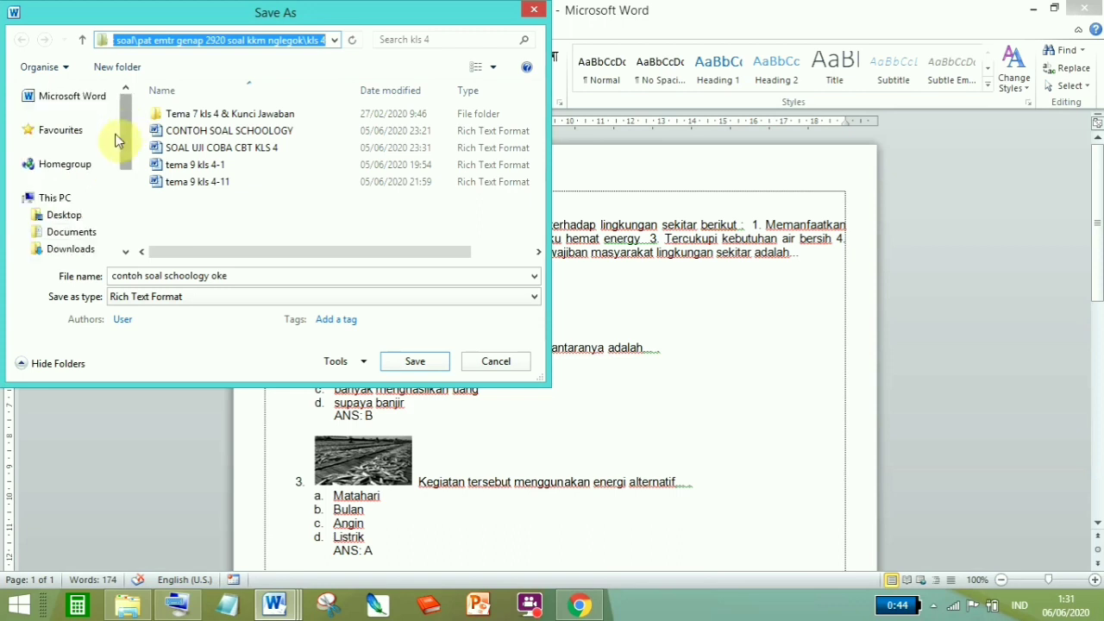
left_click(81, 220)
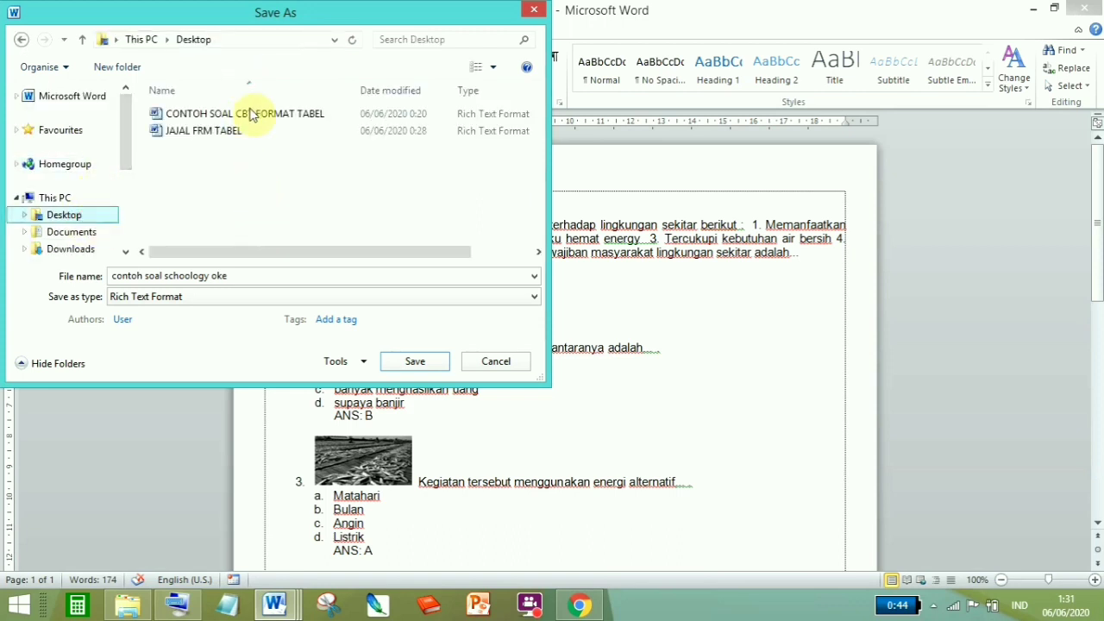
left_click(414, 362)
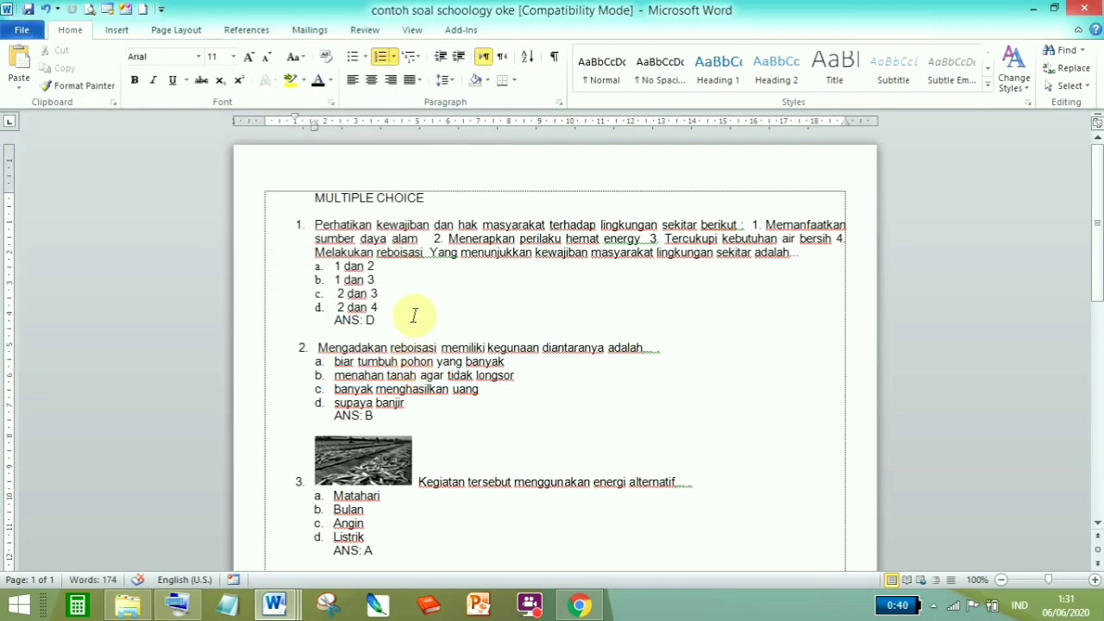
Close the saved document and check the "contoh soal schoology oke" file in the Desktop folder.
left_click(408, 315)
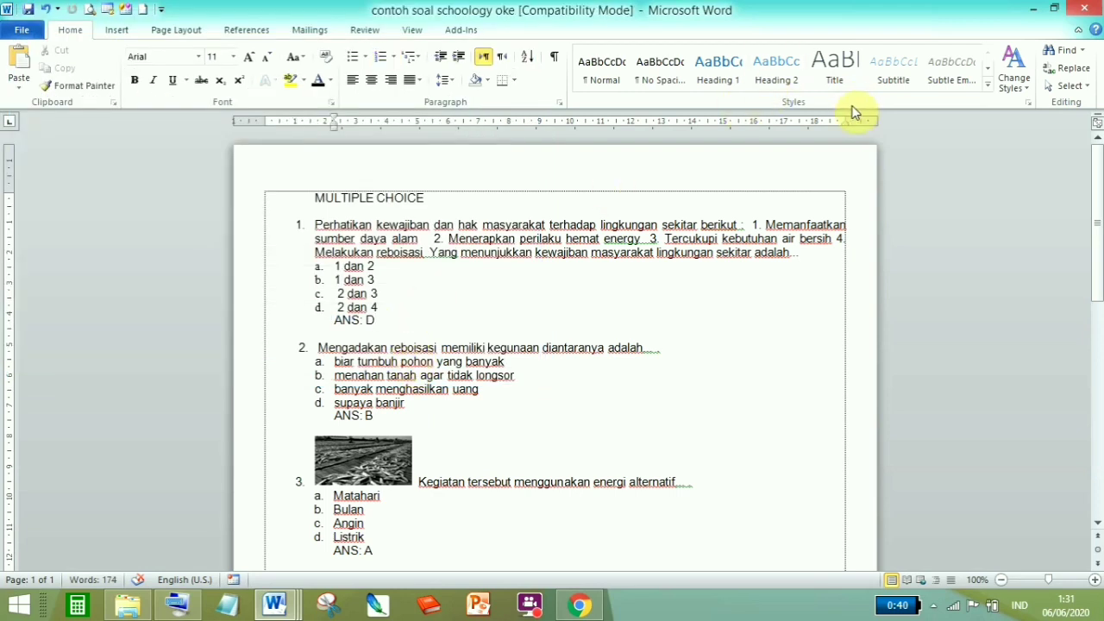
left_click(1089, 8)
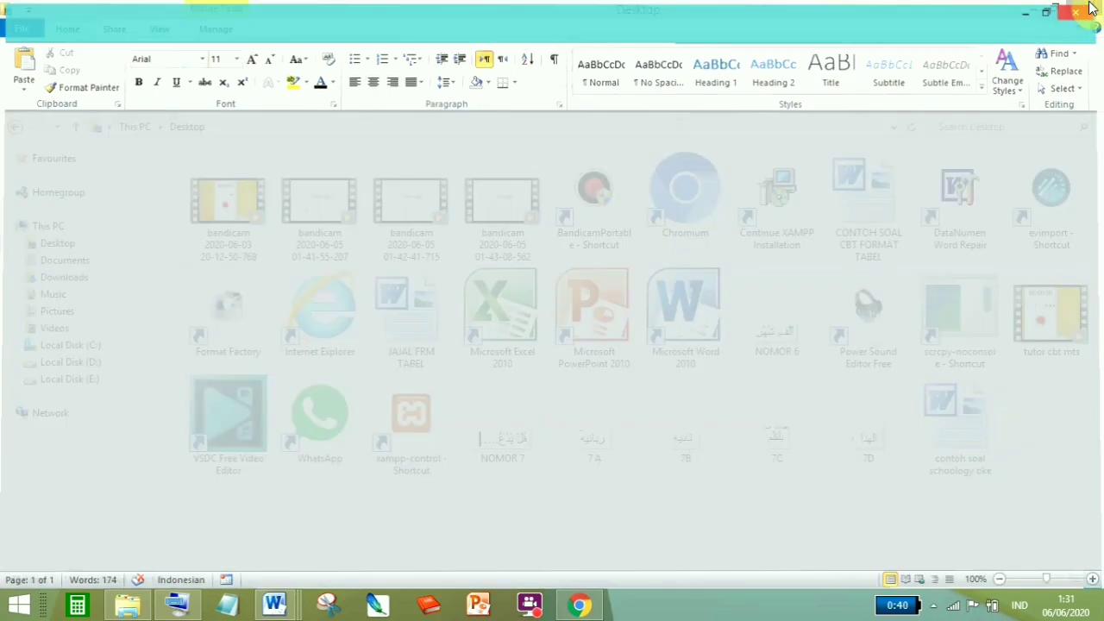
left_click(985, 442)
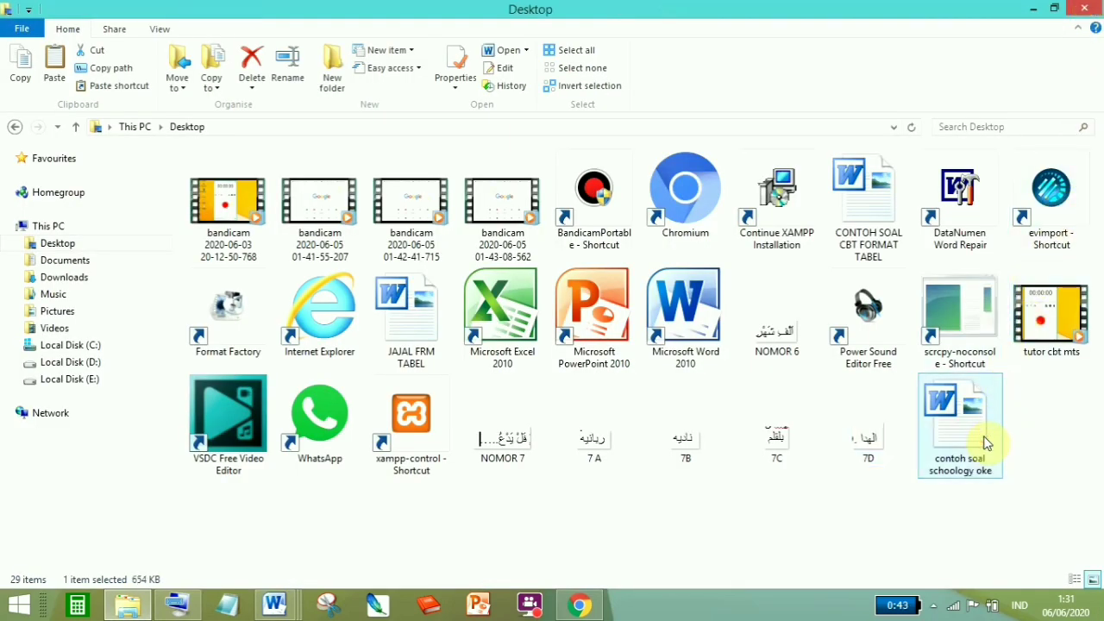
left_click(977, 529)
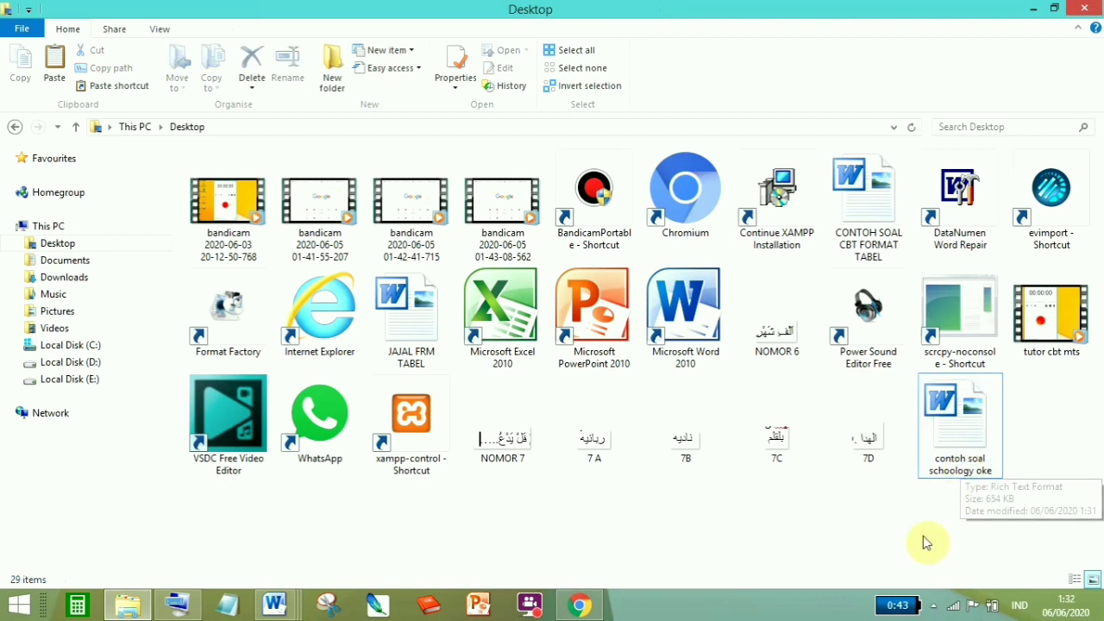
Minimize all open windows to show the Windows desktop and refresh it.
left_click(1034, 17)
left_click(1033, 15)
left_click(1034, 14)
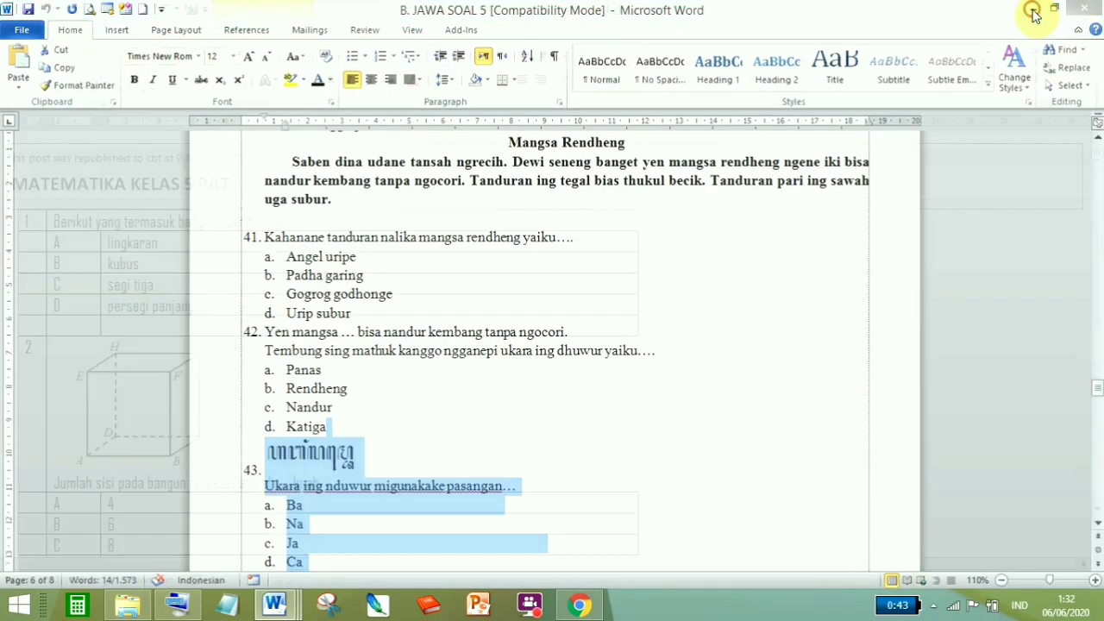
left_click(1031, 10)
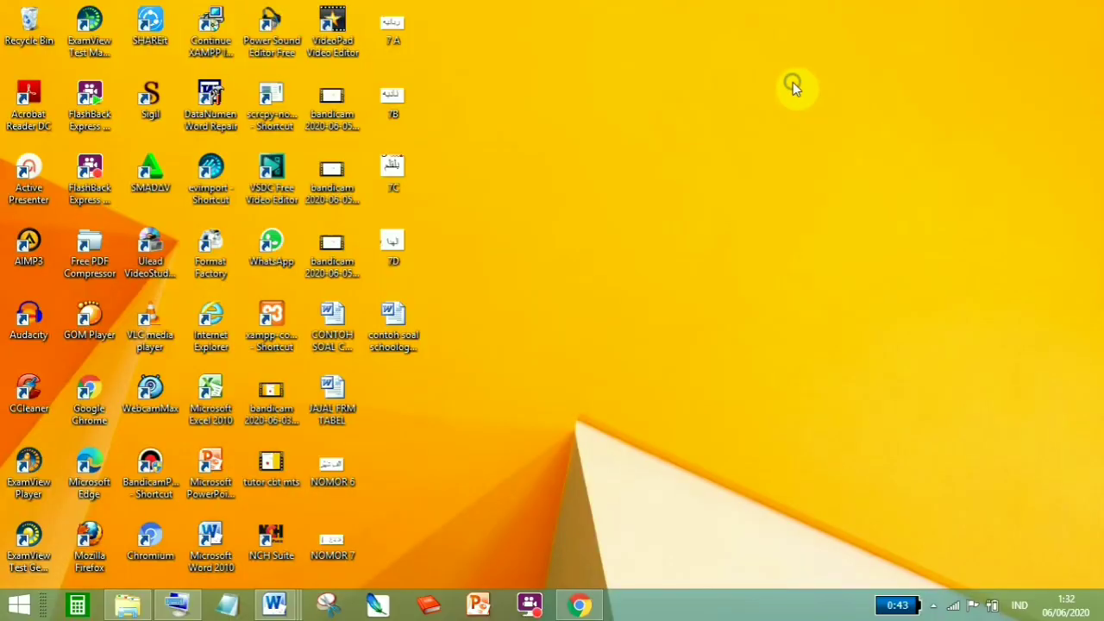
right_click(797, 123)
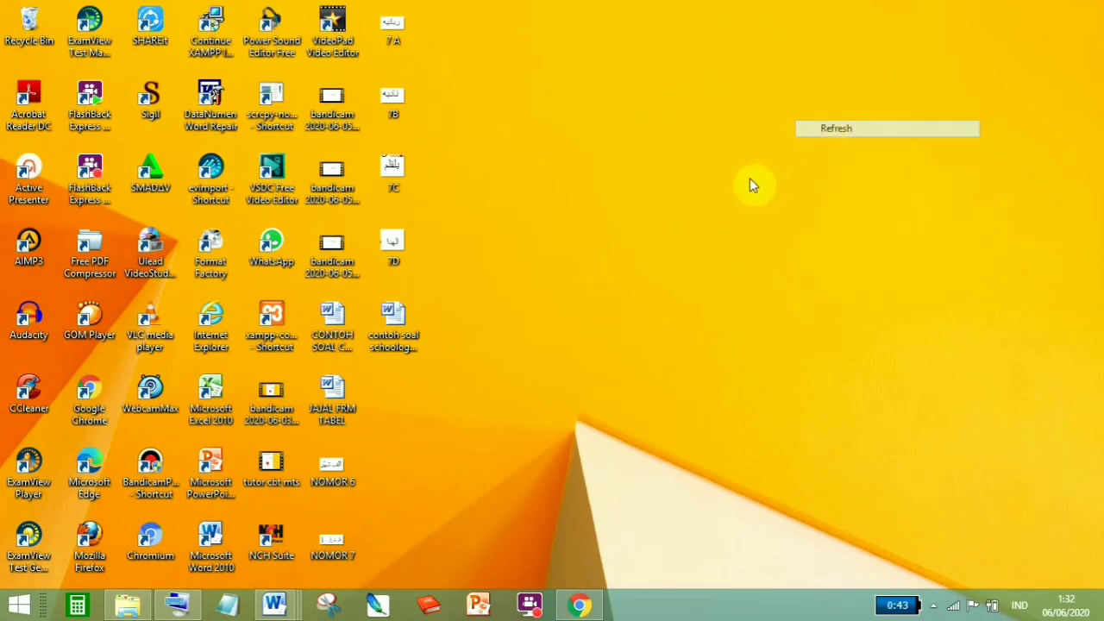
Launch the ExamView Import Utility from the evimport shortcut and advance the wizard to Step 1.
left_click(207, 198)
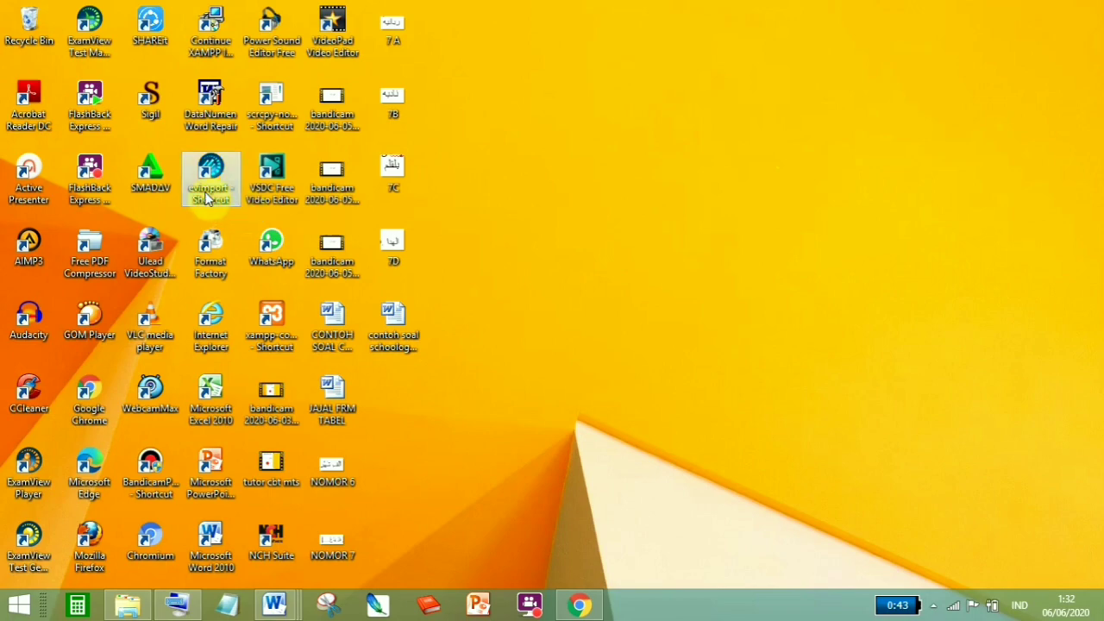
double_click(207, 198)
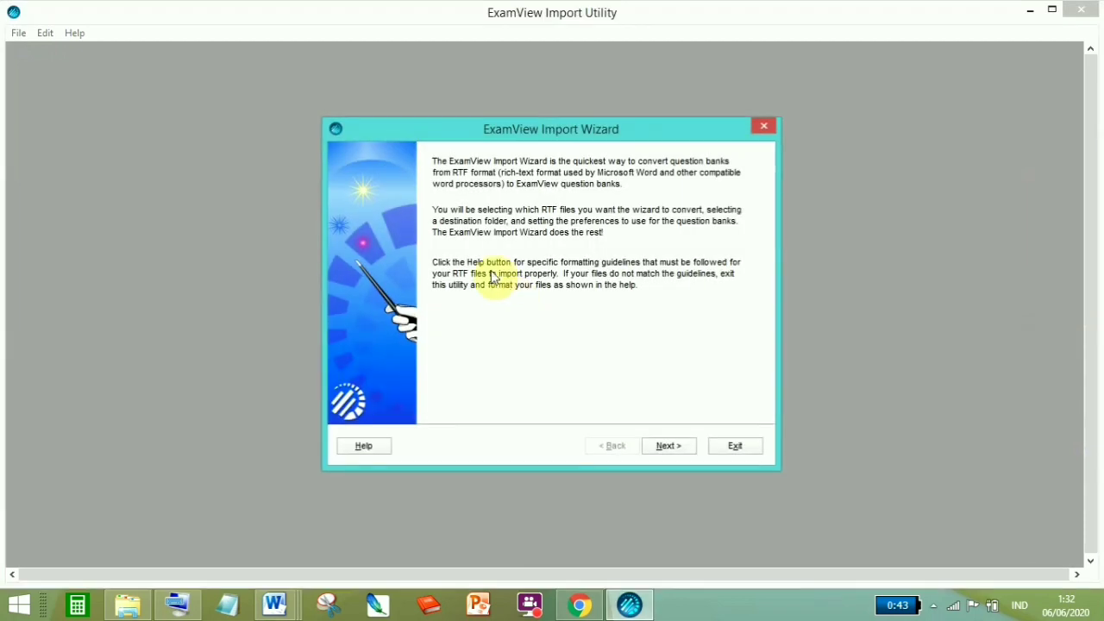
left_click(665, 446)
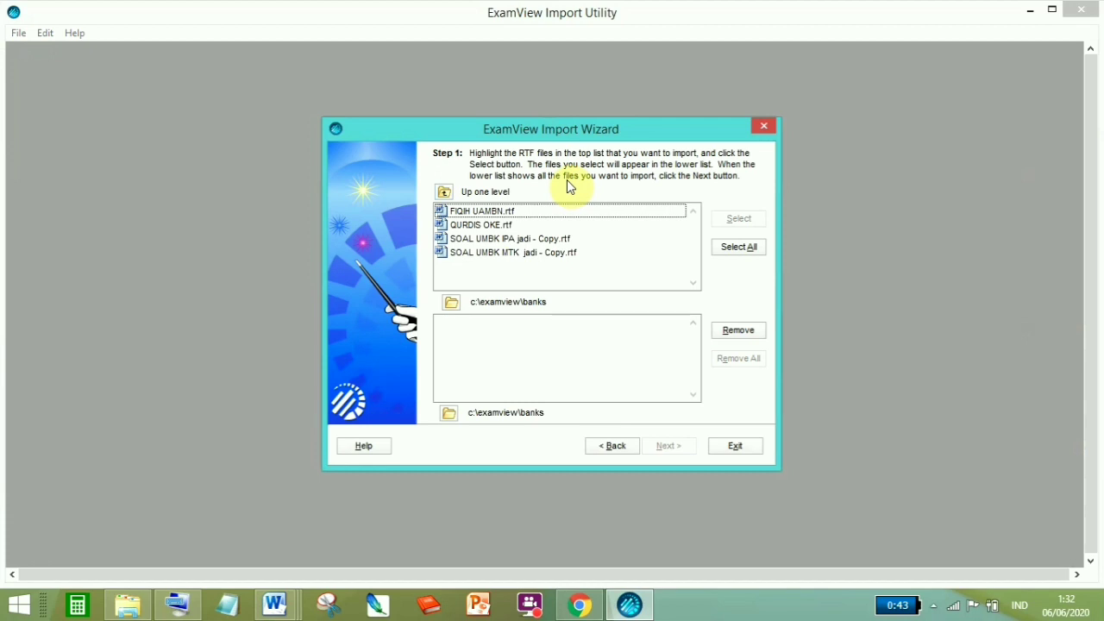
Set the wizard's source folder for RTF files to Desktop.
left_click(450, 303)
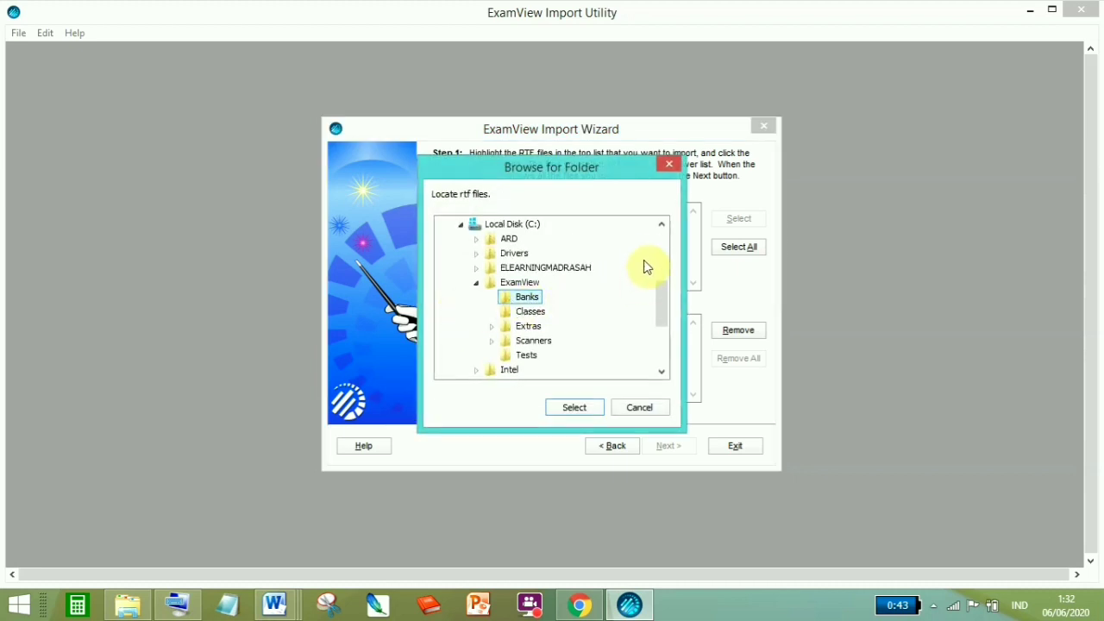
left_click(665, 267)
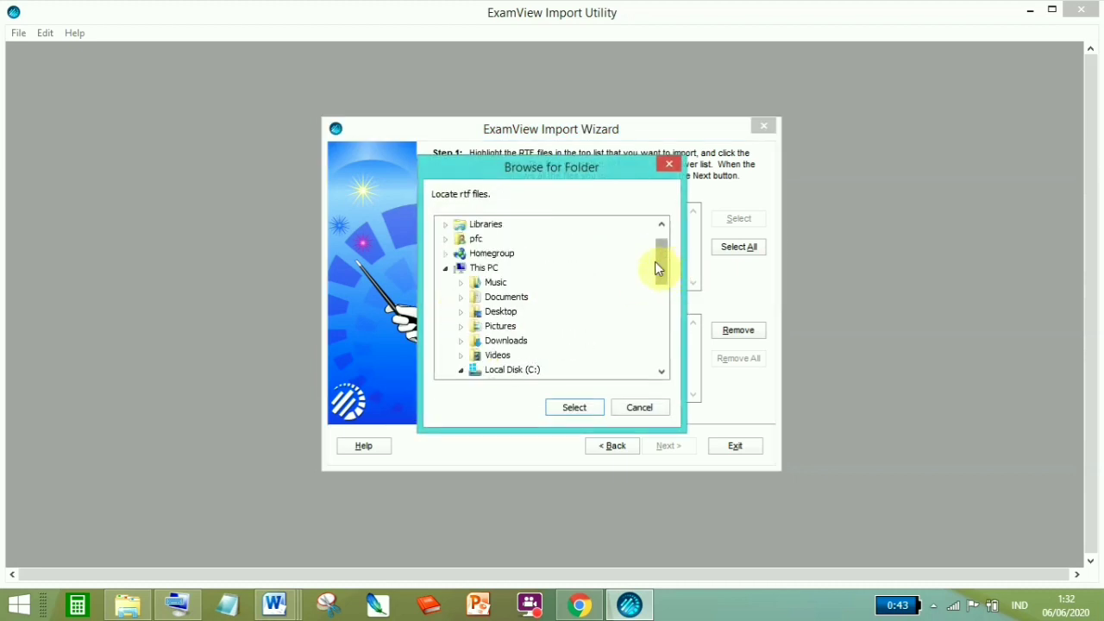
left_click(515, 316)
left_click(586, 412)
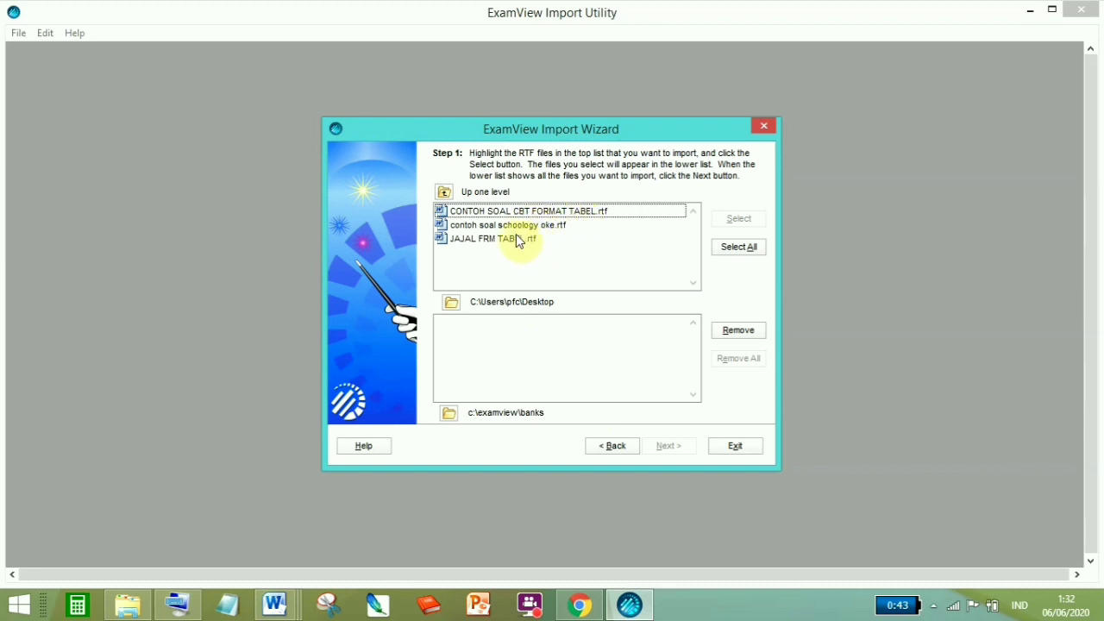
Add "contoh soal schoology oke.rtf" to the list of files to import and highlight it there.
left_click(490, 228)
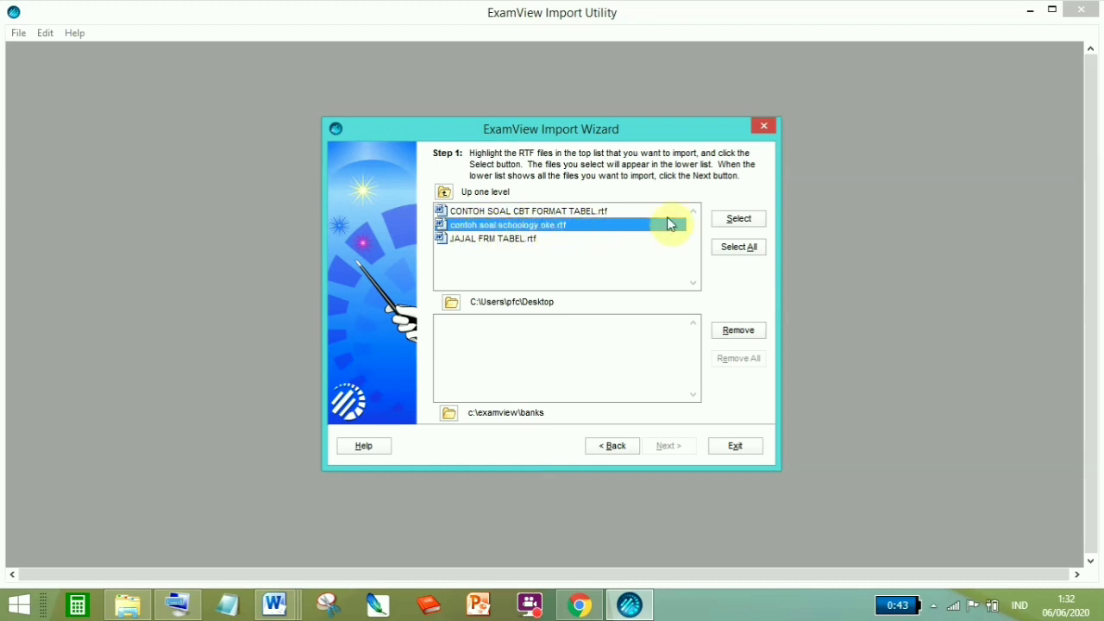
left_click(744, 221)
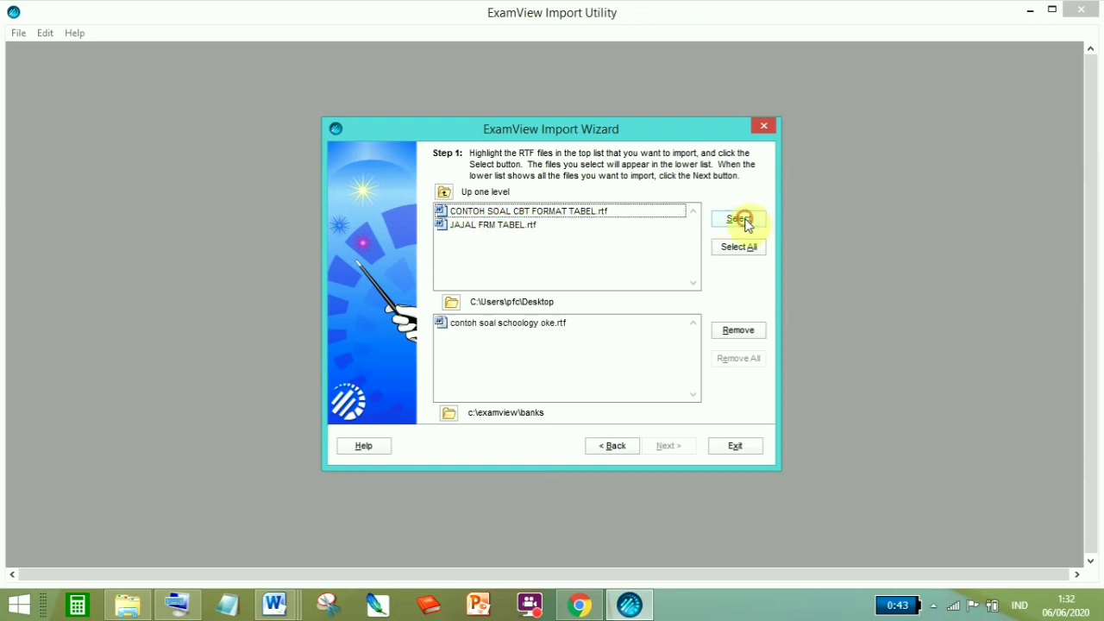
left_click(514, 326)
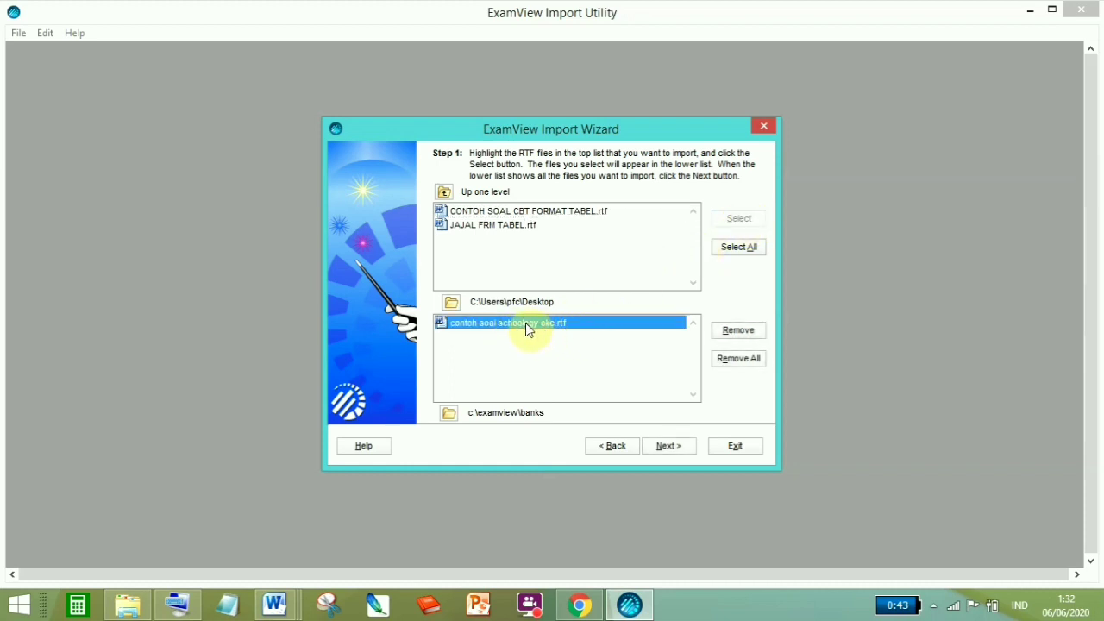
Accept the selected file and the default Step 2 preferences, and set the answer choice style to "a." in Step 3.
left_click(672, 446)
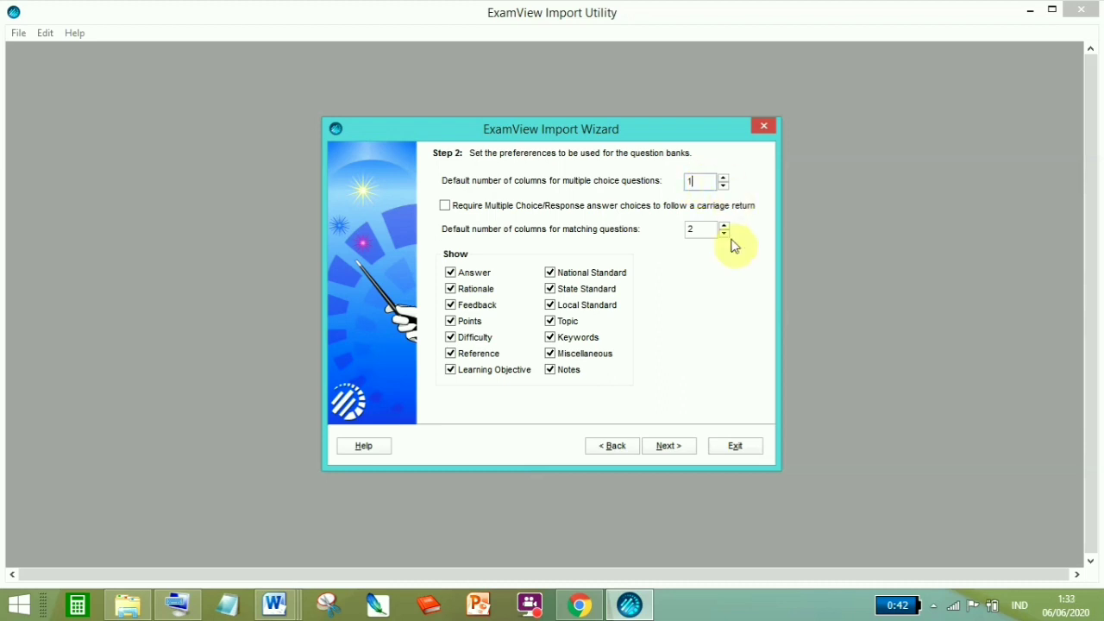
left_click(679, 450)
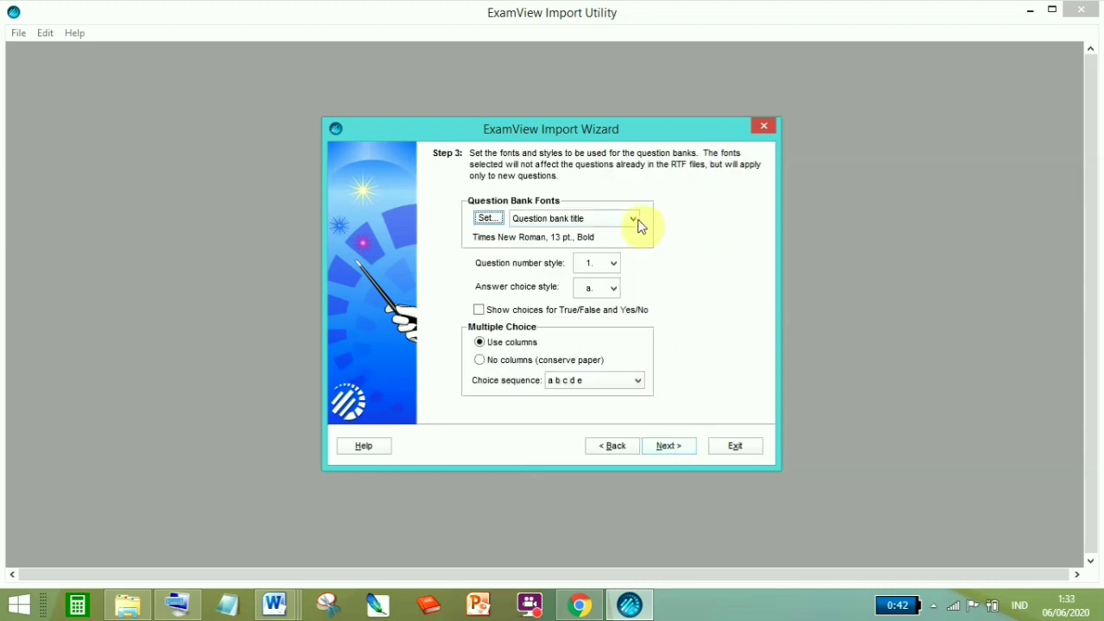
left_click(603, 289)
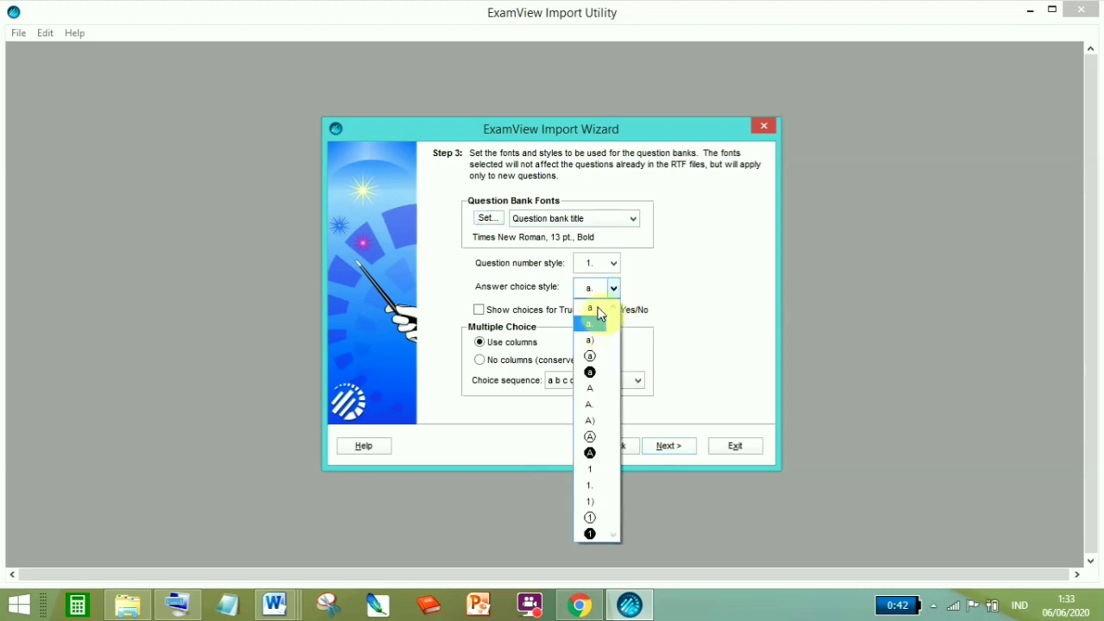
left_click(592, 324)
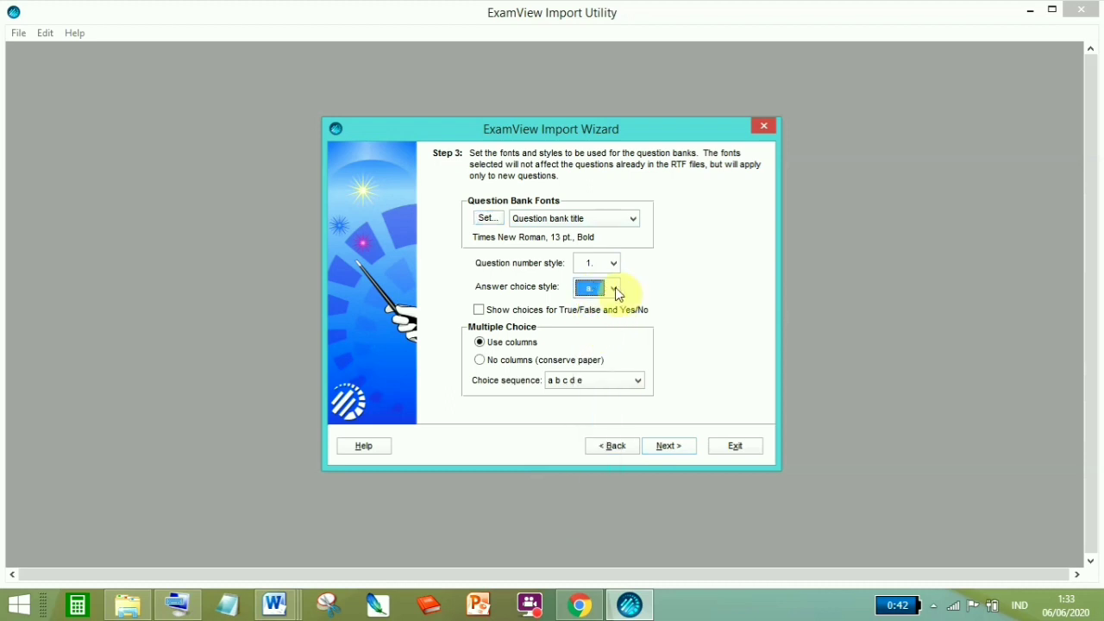
left_click(614, 288)
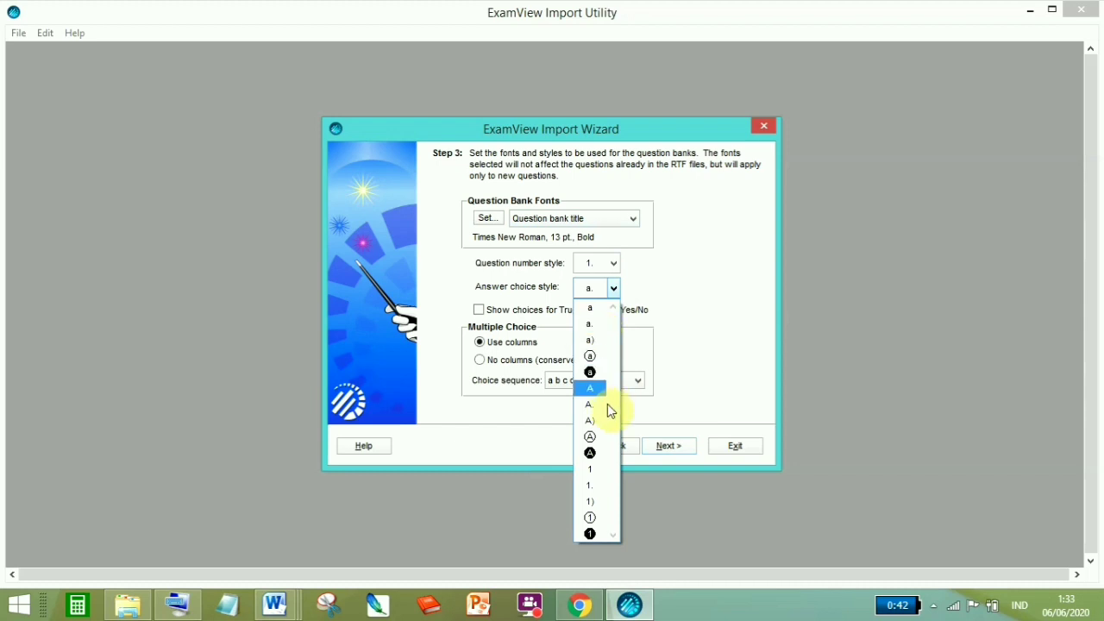
left_click(590, 325)
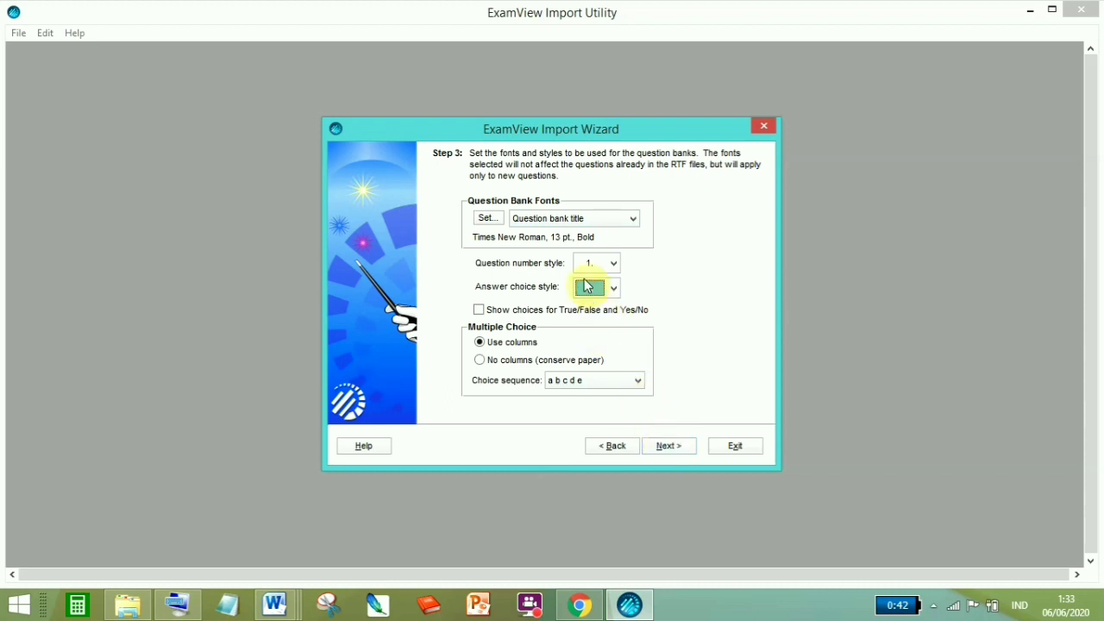
Keep the default keywords in Step 4 and finish the wizard to convert the RTF file to a question bank.
left_click(673, 447)
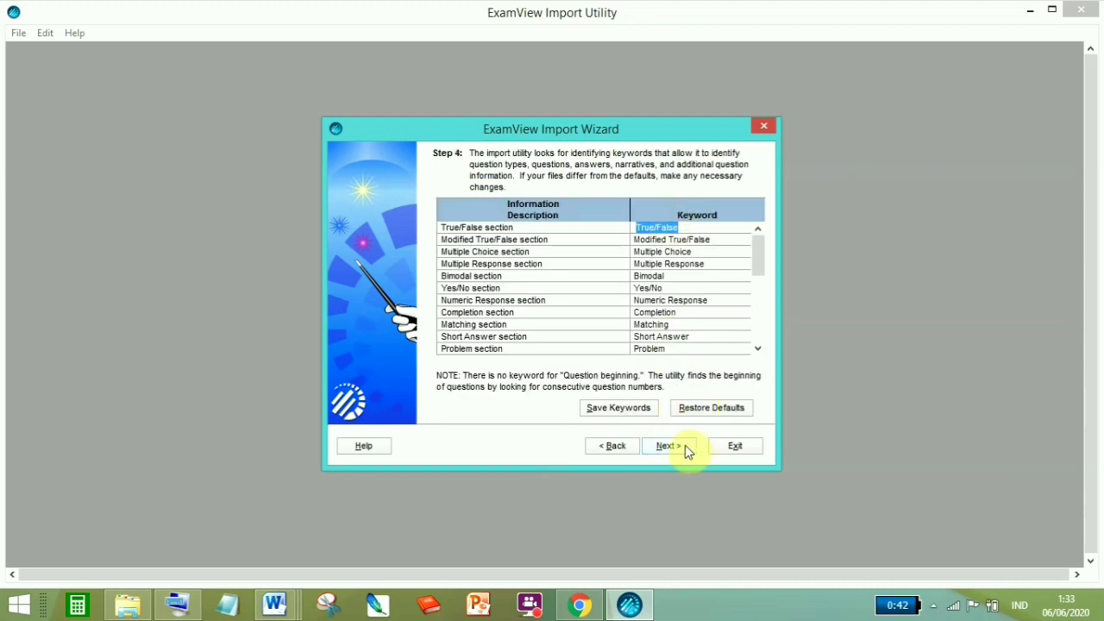
left_click(685, 446)
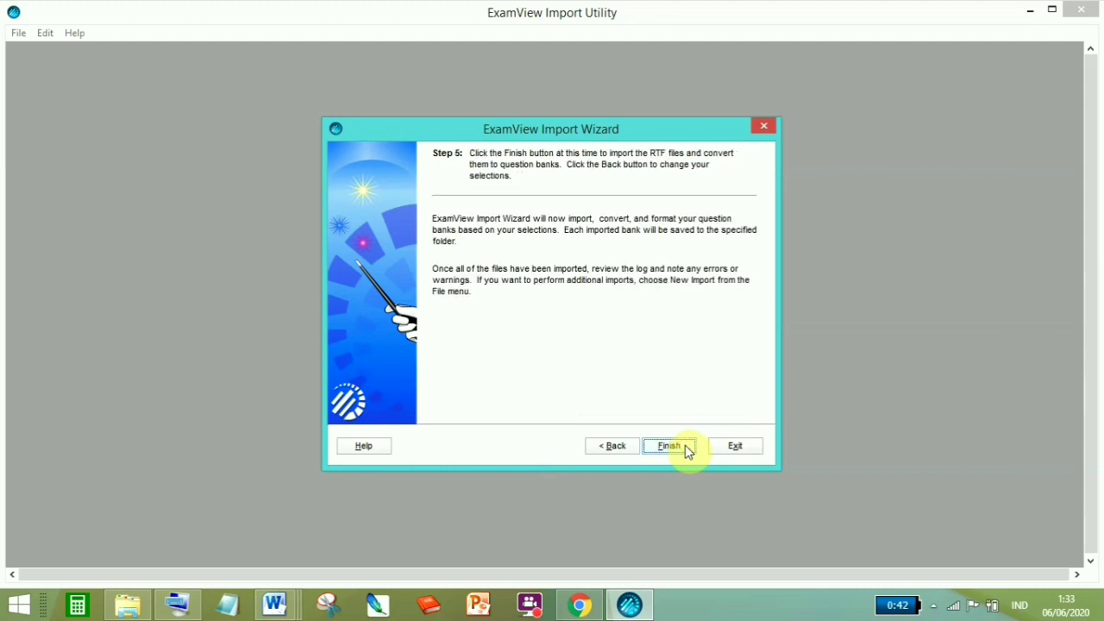
left_click(688, 447)
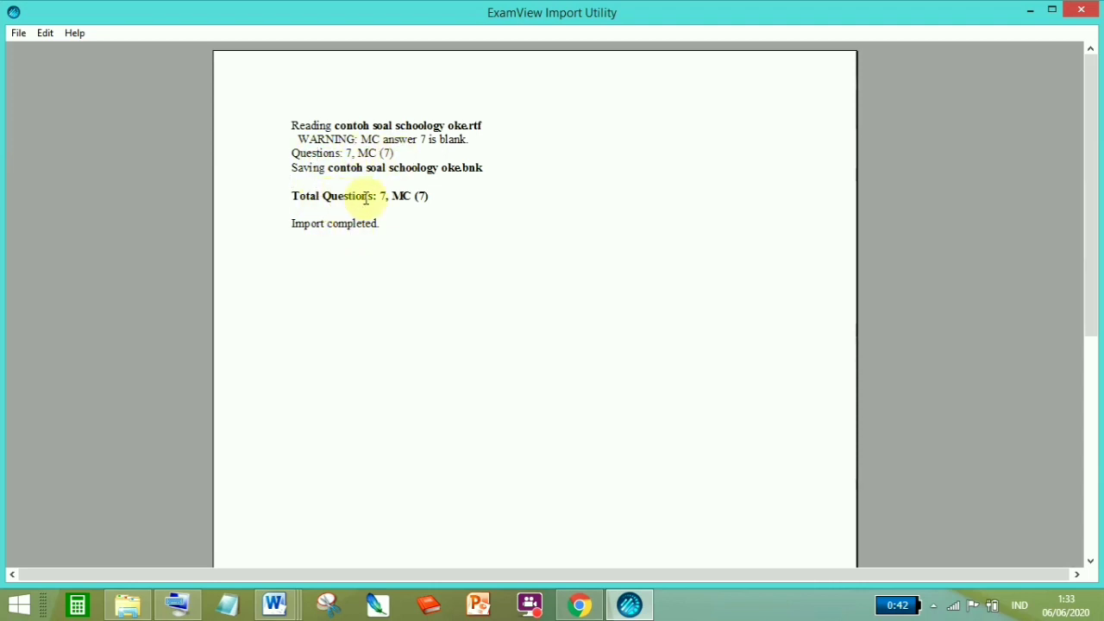
Check the question total and warnings in the import log, and close the import utility.
left_click(402, 196)
left_click(430, 195)
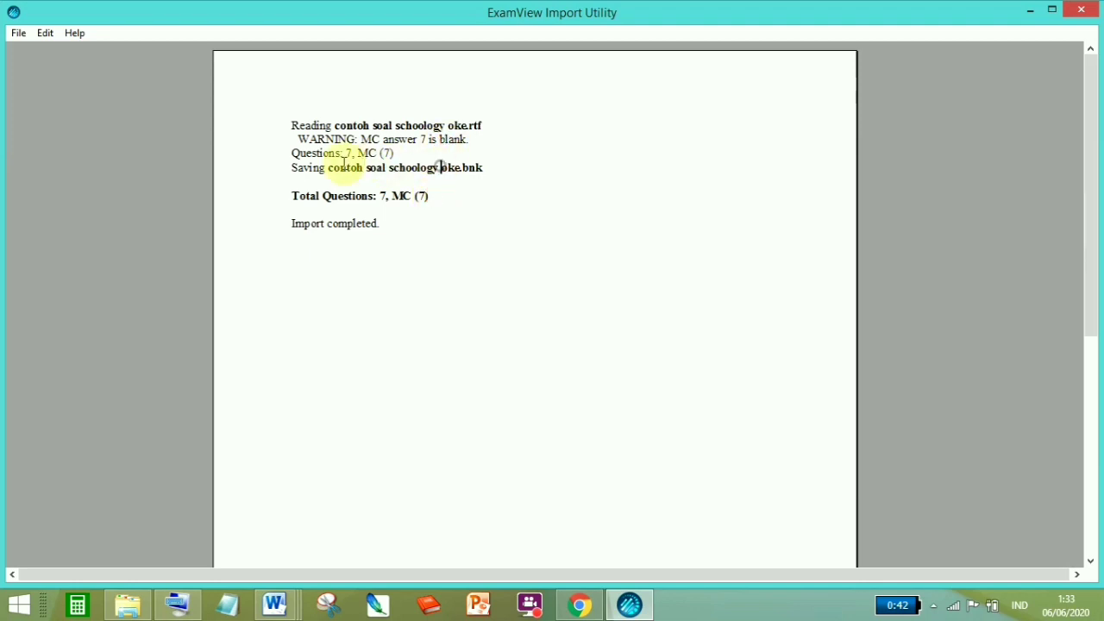
left_click(446, 139)
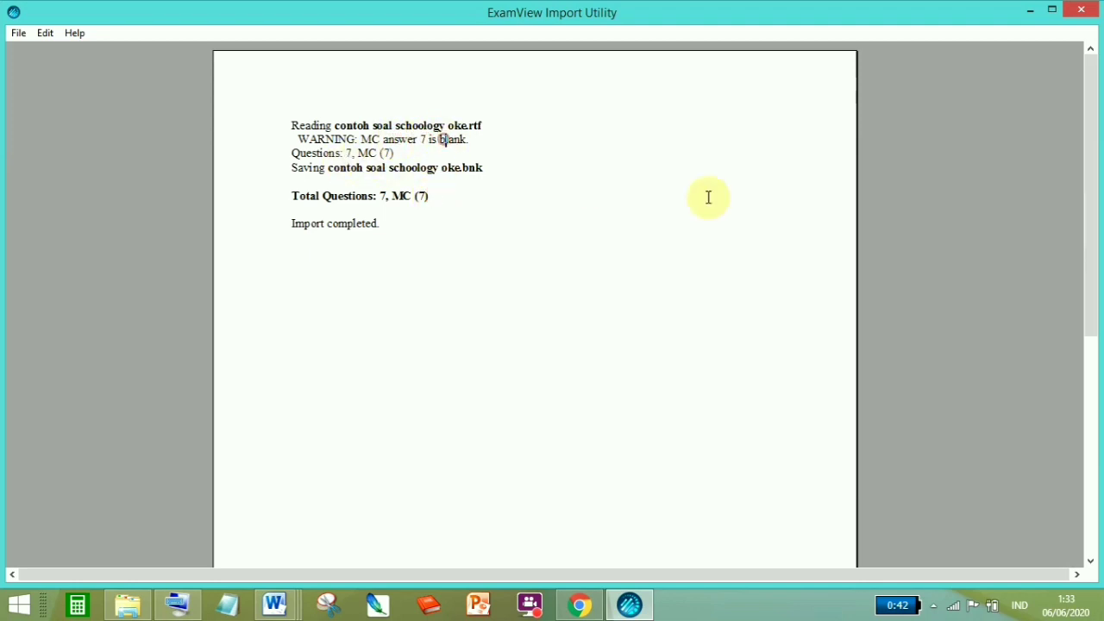
left_click(1079, 17)
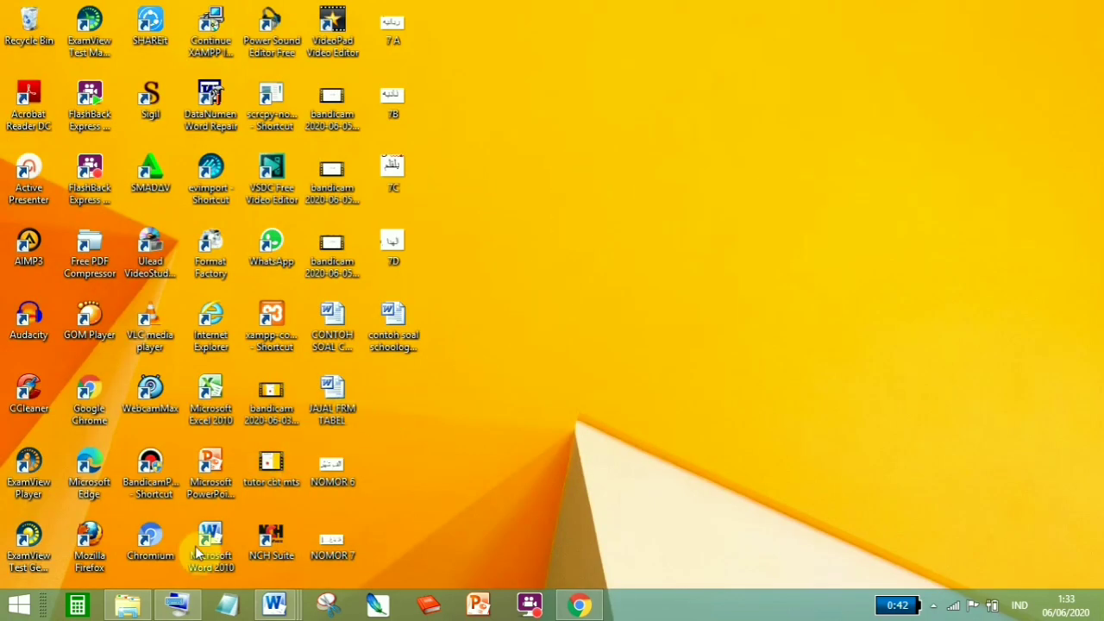
Browse in File Explorer to C:\ExamView\Banks and open the "contoh soal schoology oke" question bank.
left_click(128, 604)
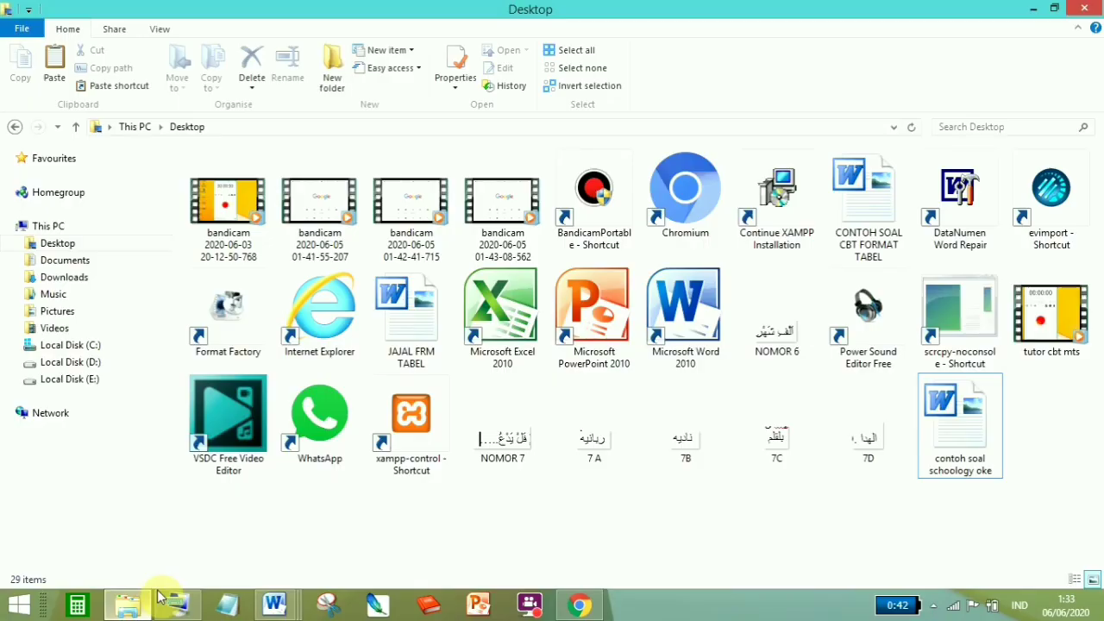
left_click(110, 345)
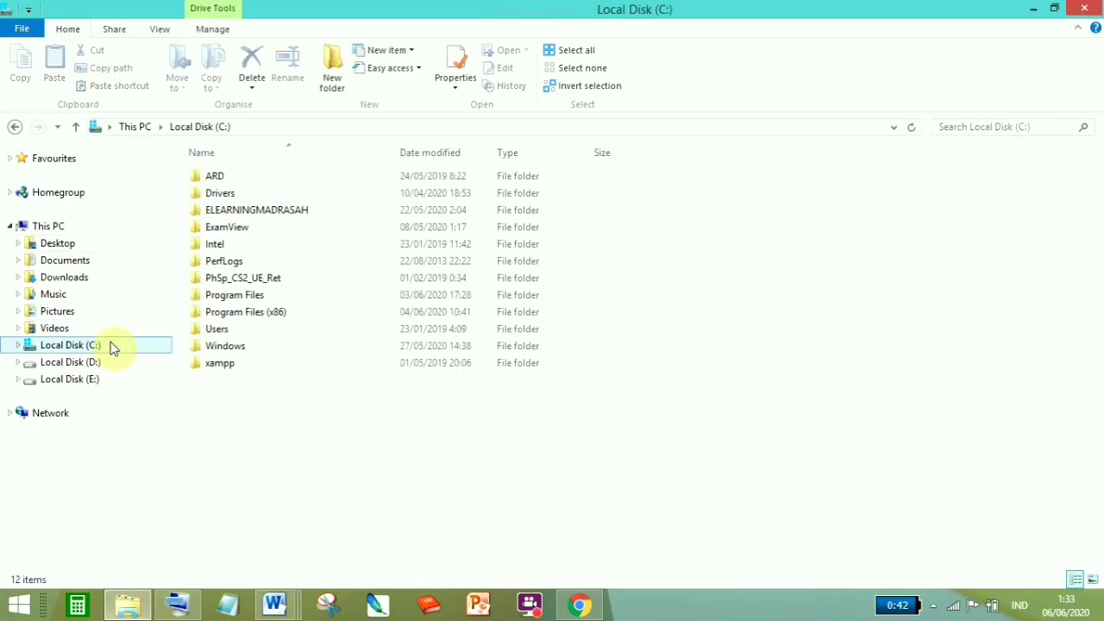
double_click(220, 228)
double_click(216, 178)
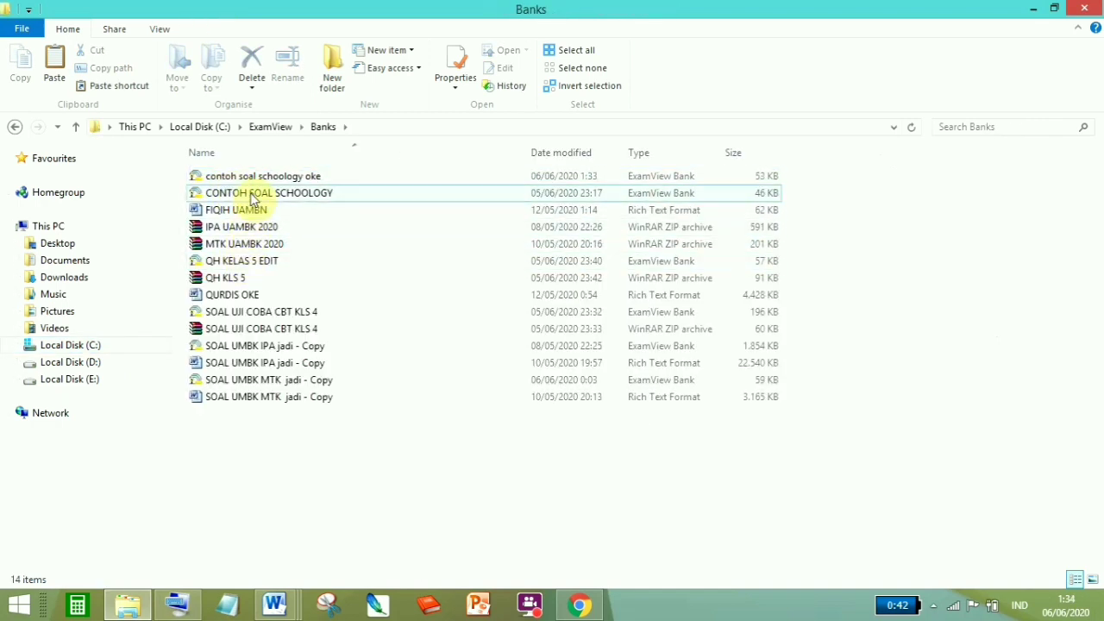
left_click(318, 179)
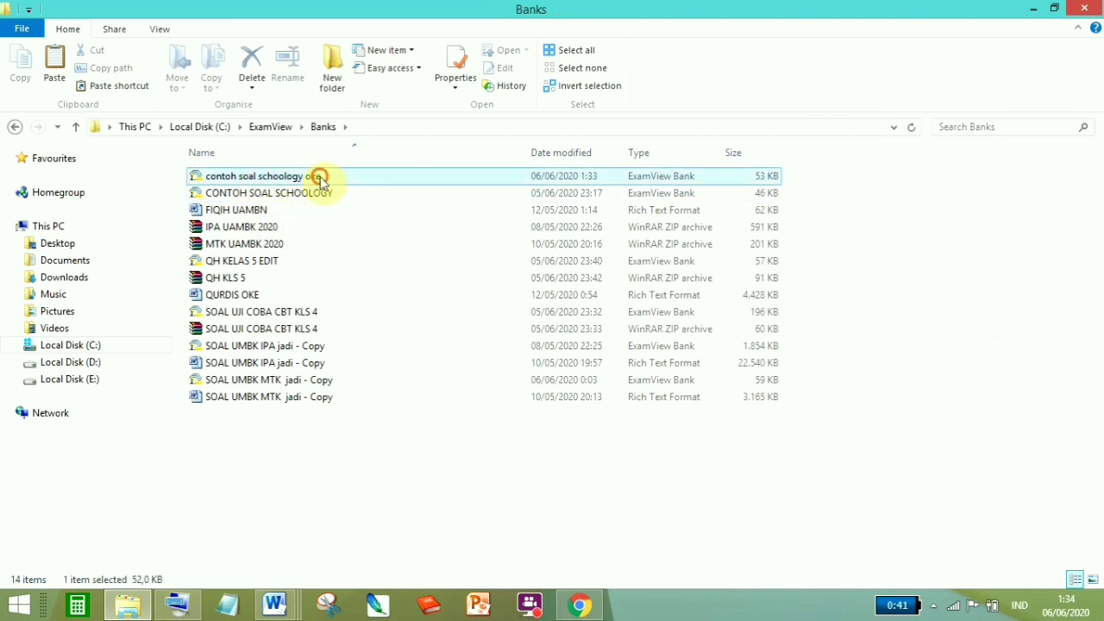
double_click(315, 178)
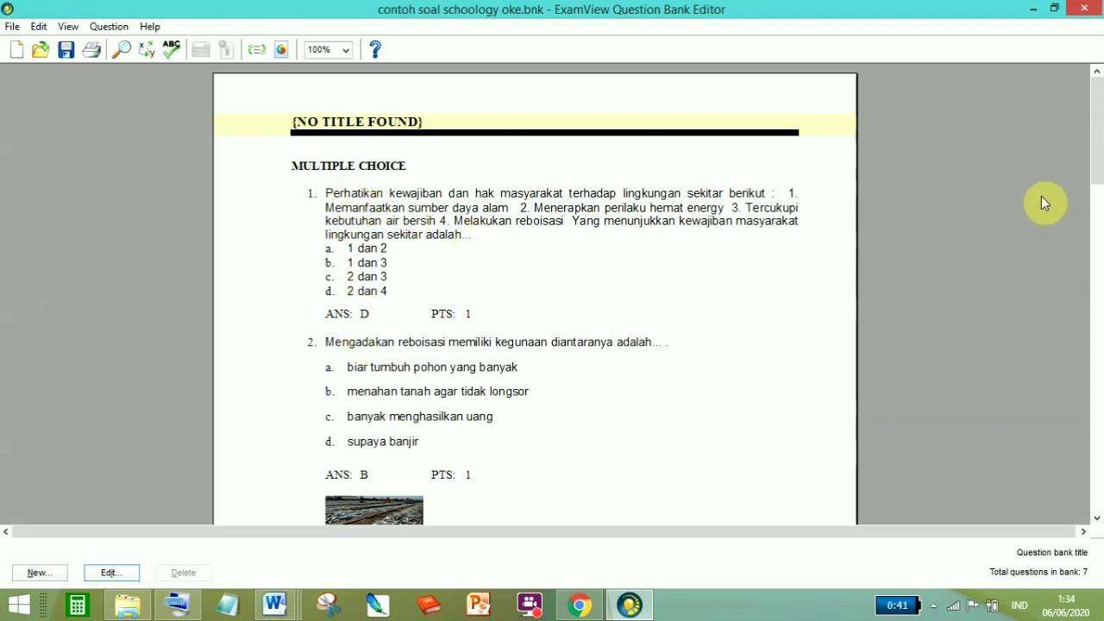
Review all imported questions, options and answers in the question bank, and close the editor.
left_click_drag(1092, 136, 1084, 181)
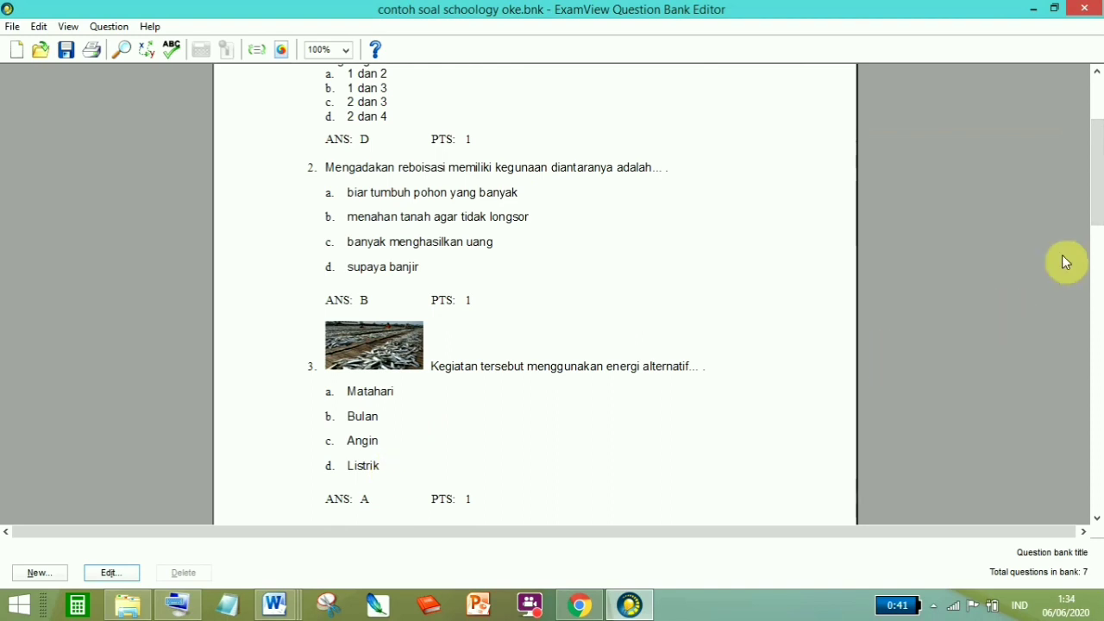
left_click_drag(1097, 165, 1088, 337)
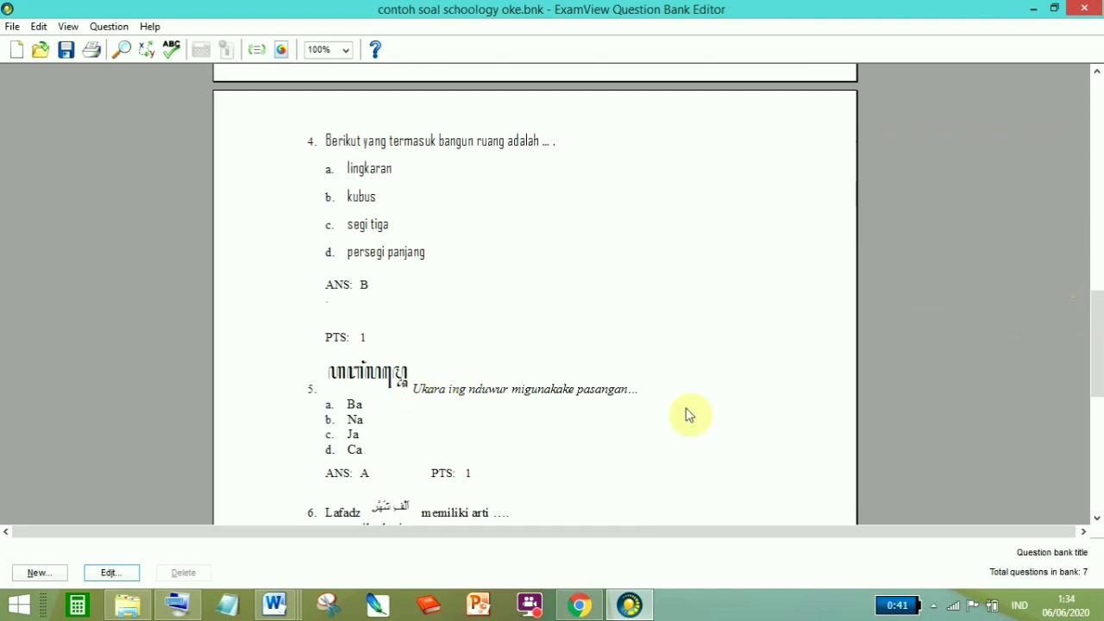
scroll(1082, 391, "down", 1)
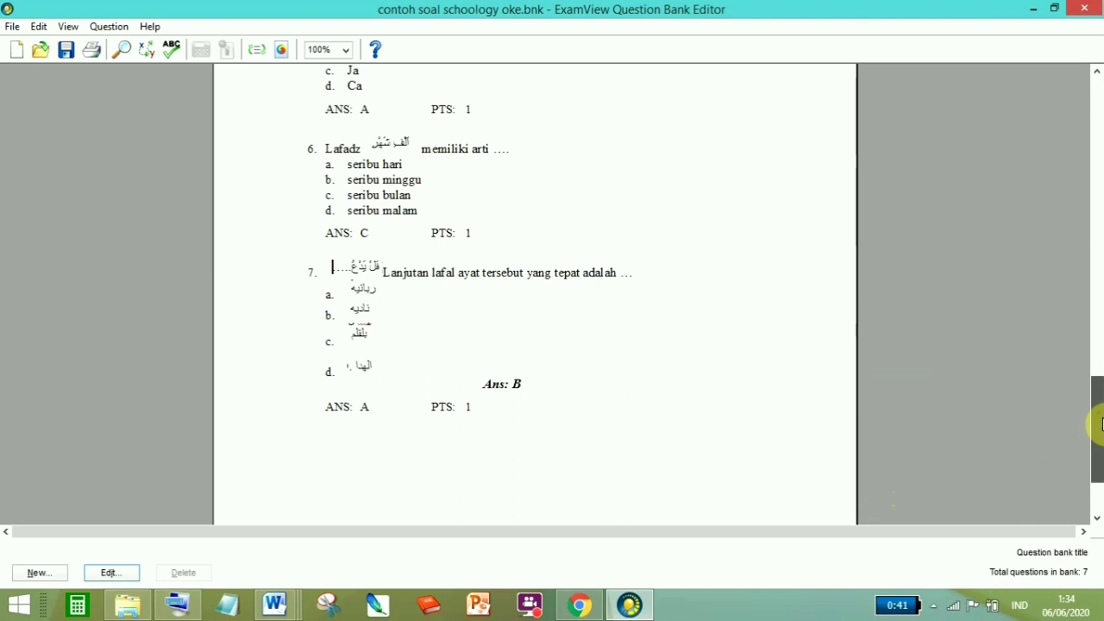
left_click_drag(1100, 425, 1098, 121)
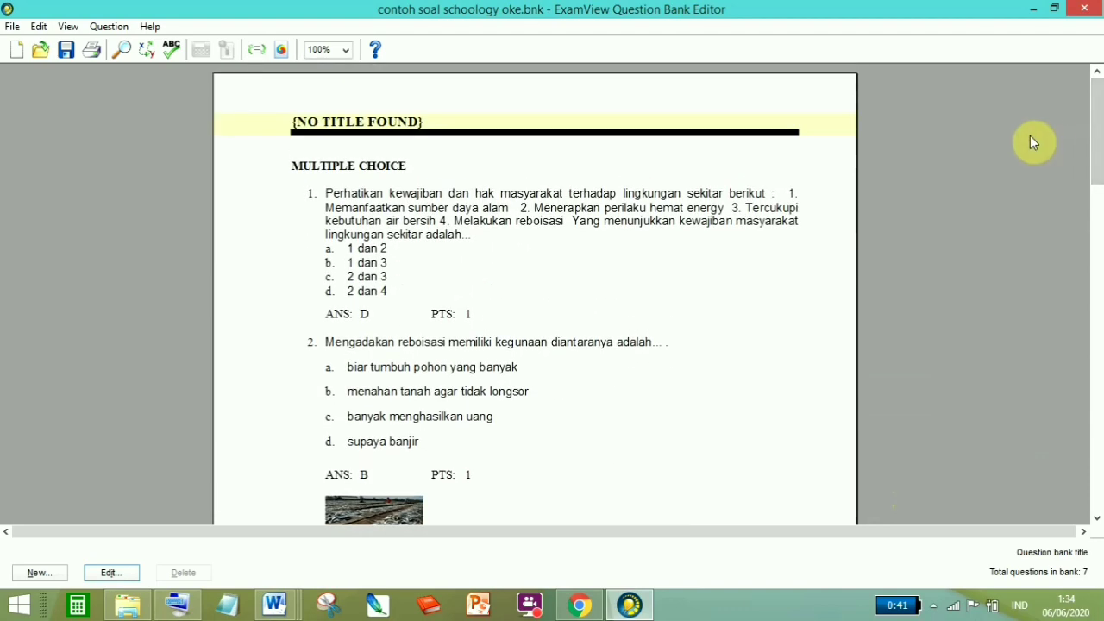
left_click(1084, 9)
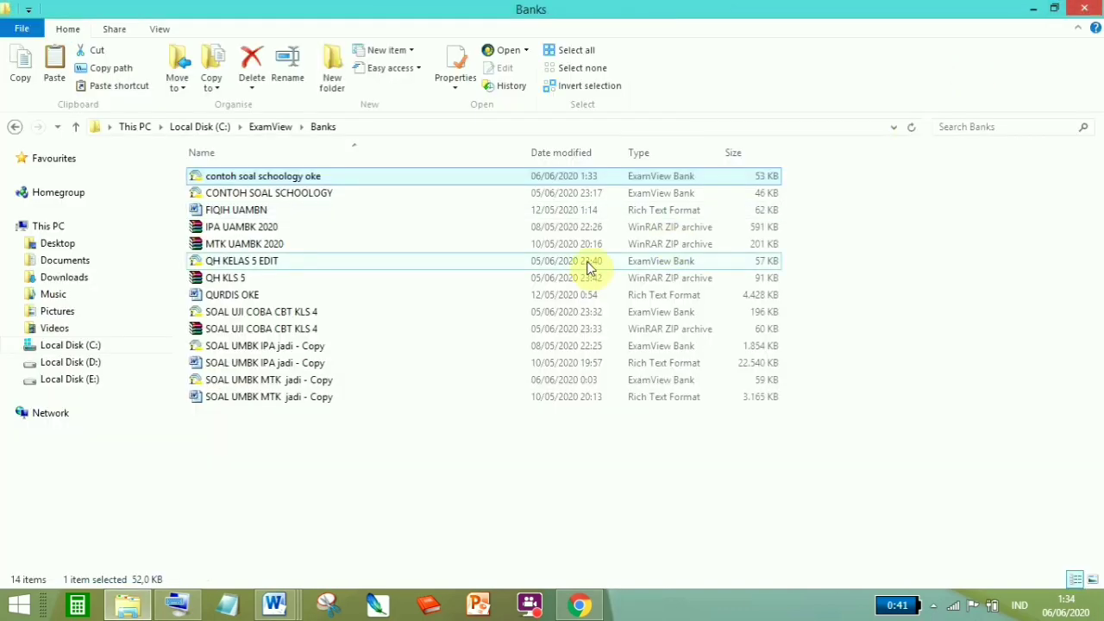
Launch ExamView Test Generator from the desktop and open the existing question bank "contoh soal schoology oke".
left_click(499, 478)
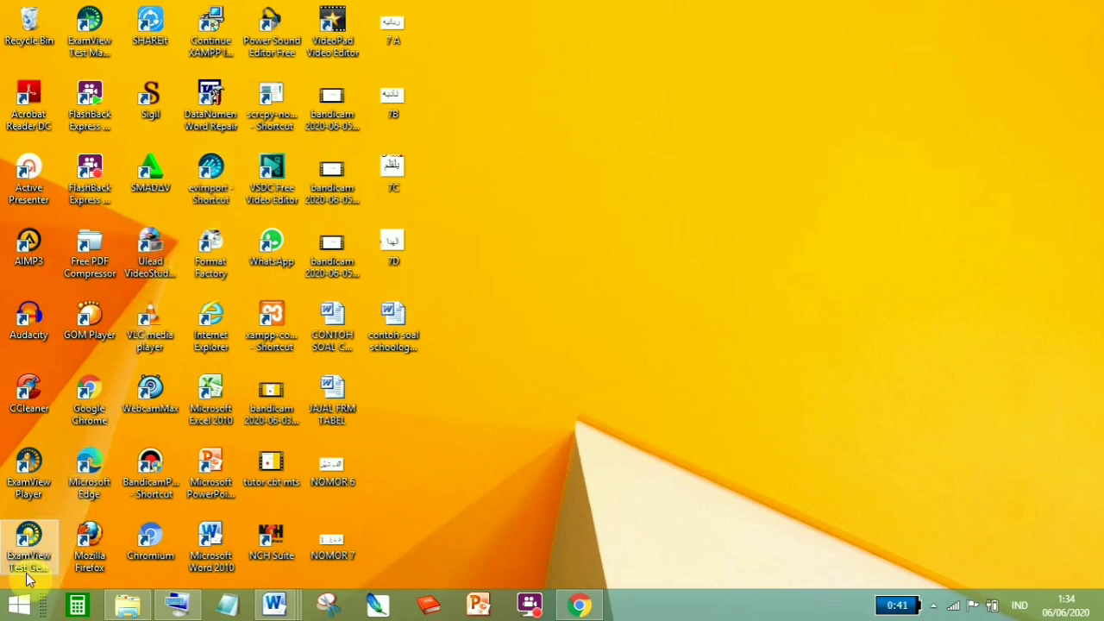
double_click(27, 575)
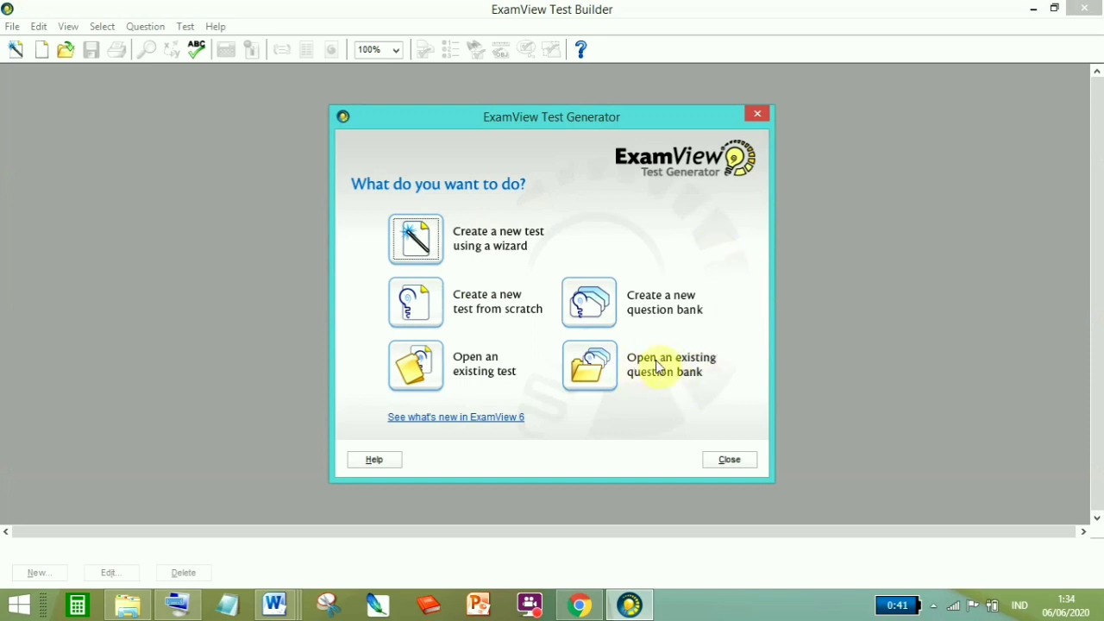
left_click(600, 372)
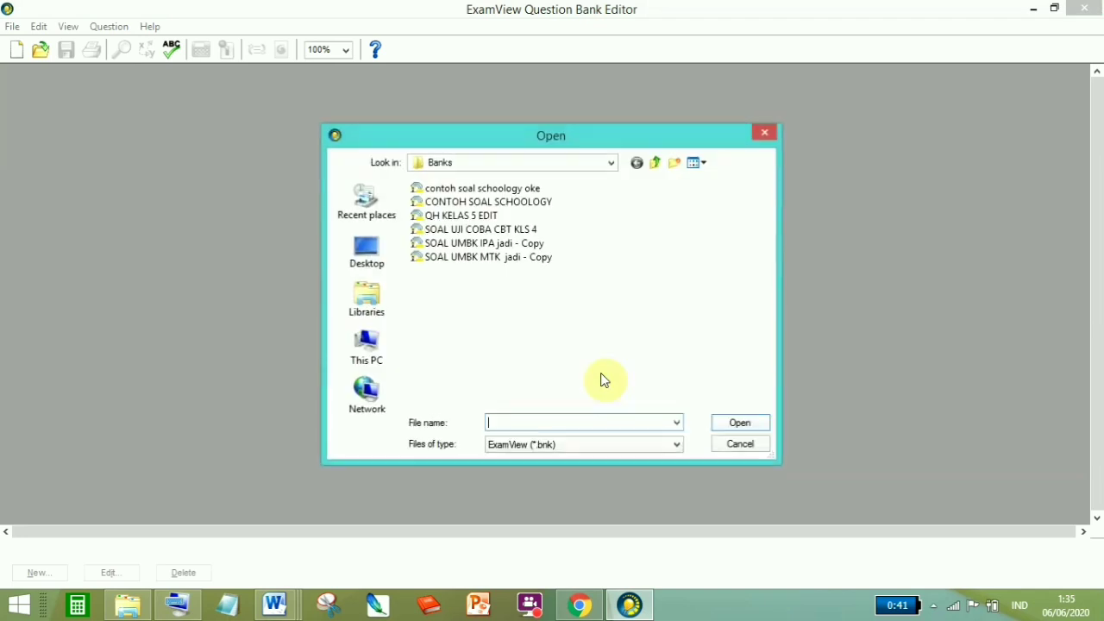
left_click(515, 194)
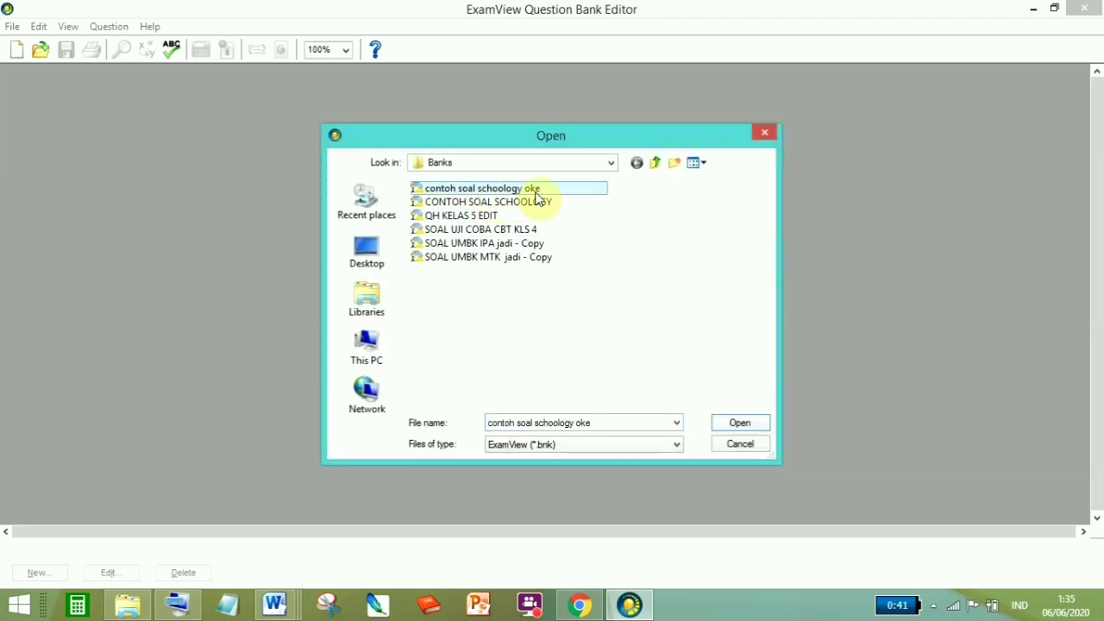
left_click(746, 427)
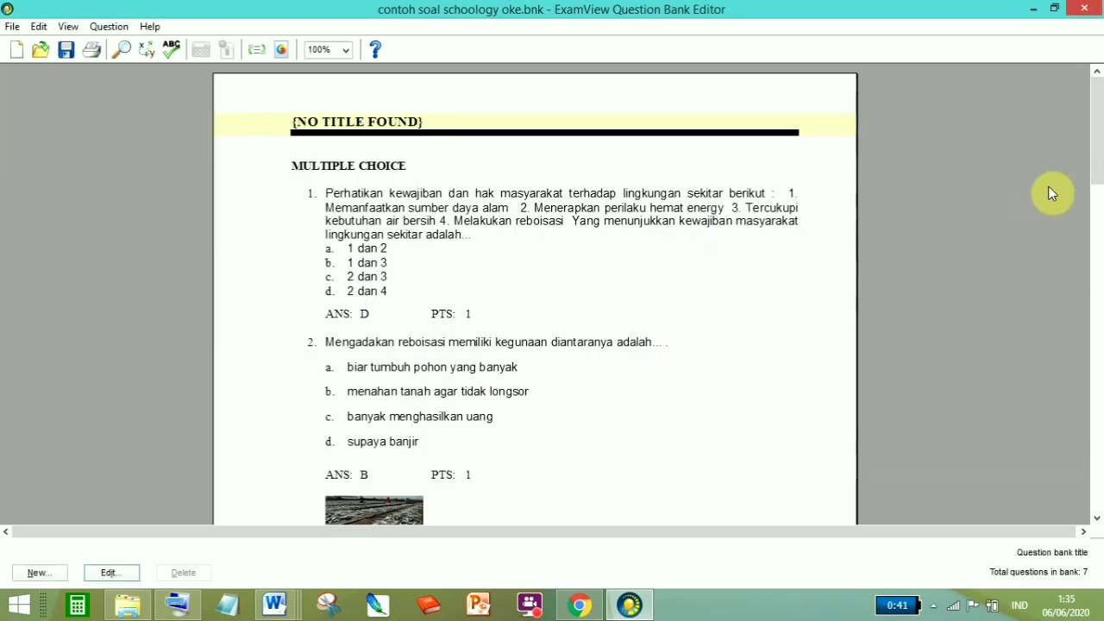
mouse_move(1095, 120)
left_mouse_down()
mouse_move(1097, 509)
mouse_move(1097, 118)
left_mouse_up()
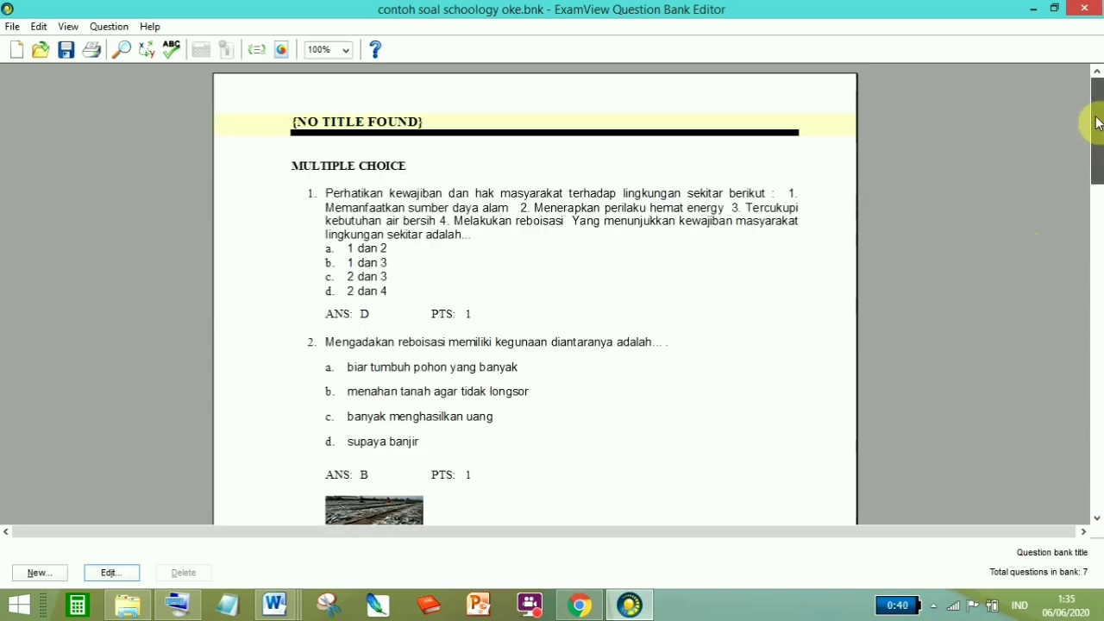
Export the question bank in Blackboard 6.0-7.0 format to the Banks folder as "contoh soal schoology oke".
left_click(13, 27)
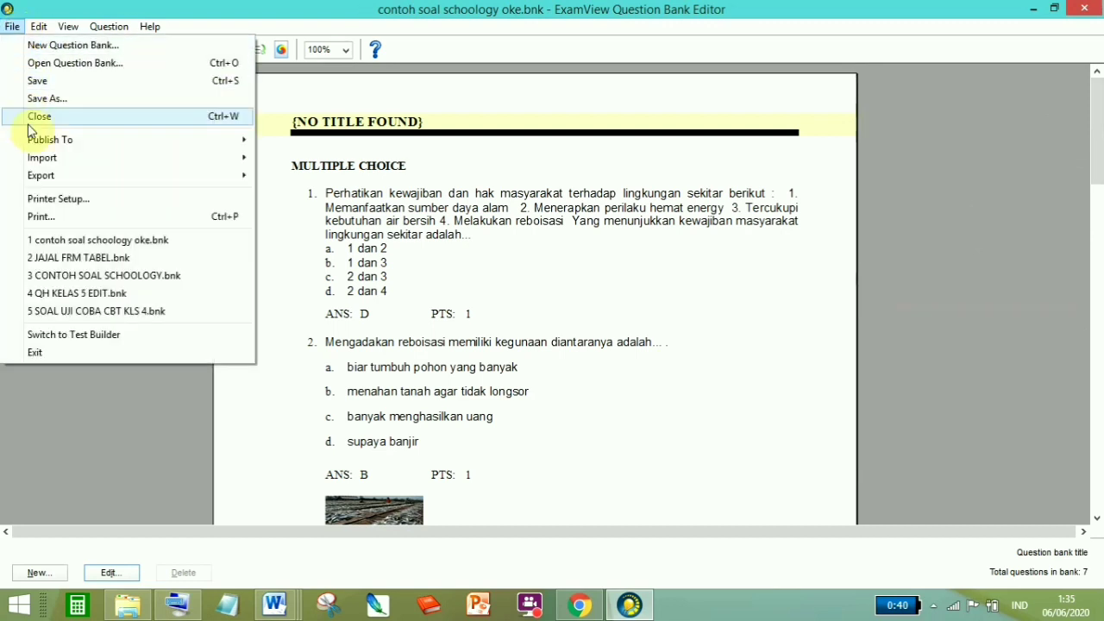
mouse_move(45, 177)
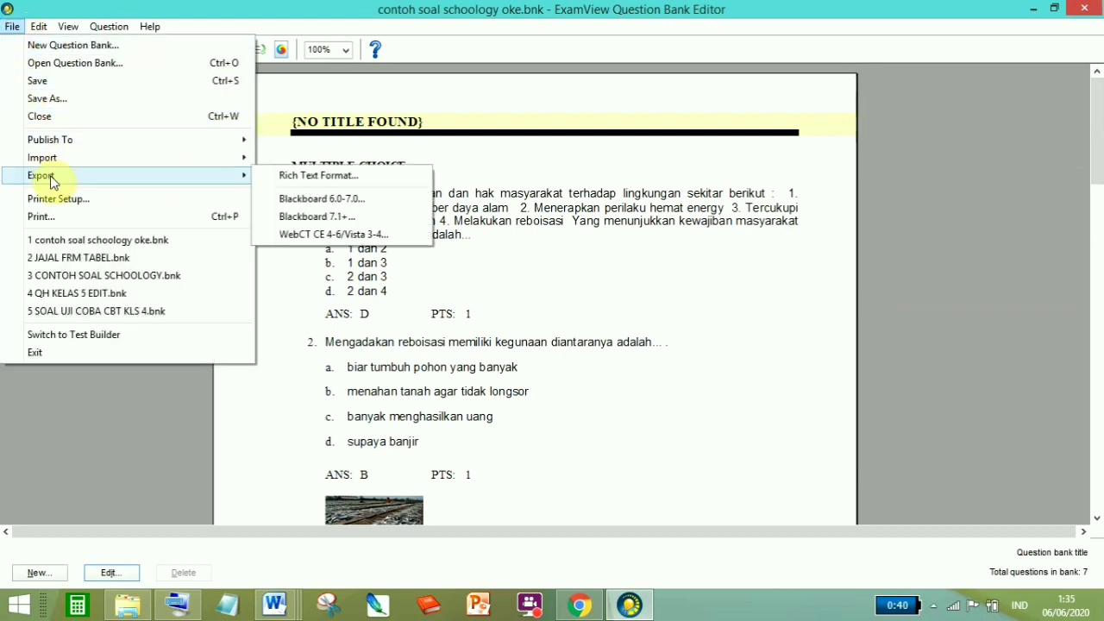
left_click(319, 200)
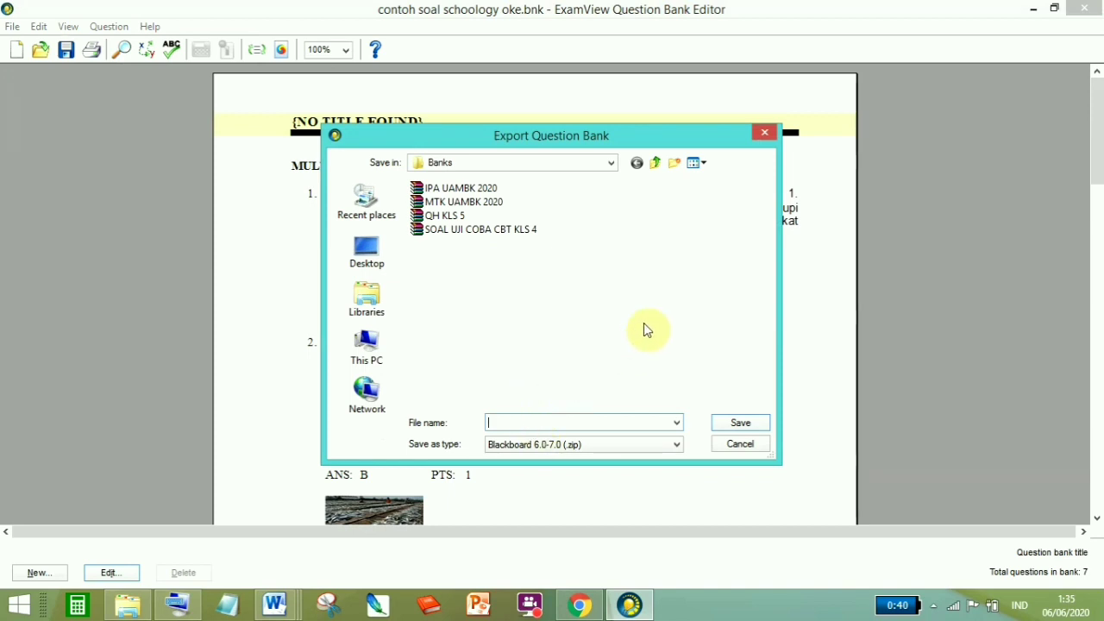
type("contoh soal schoolo")
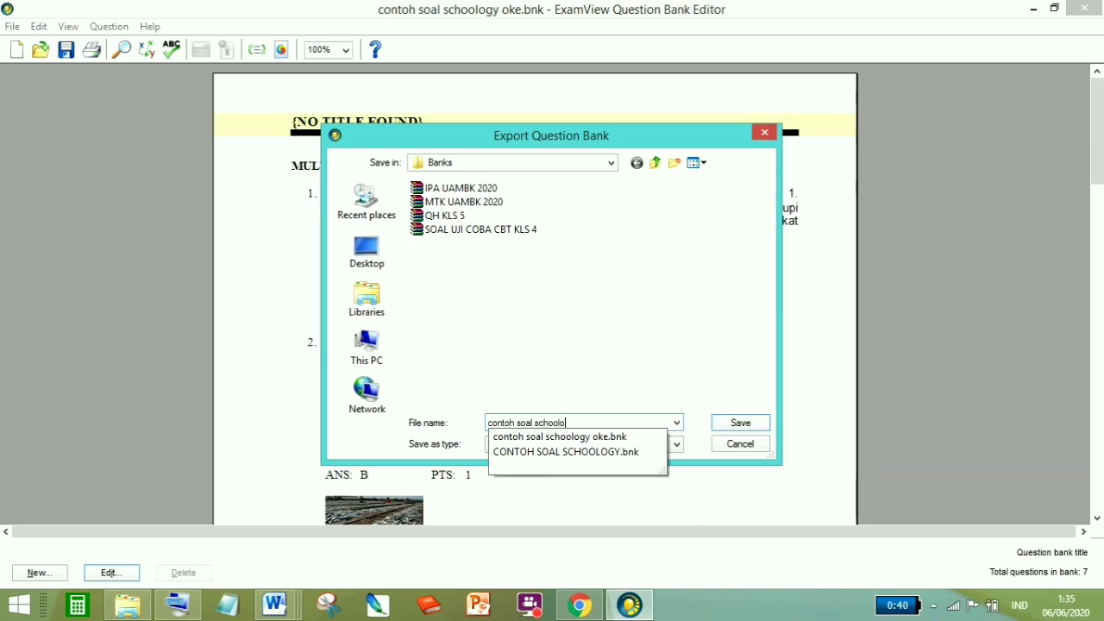
type("gy oke")
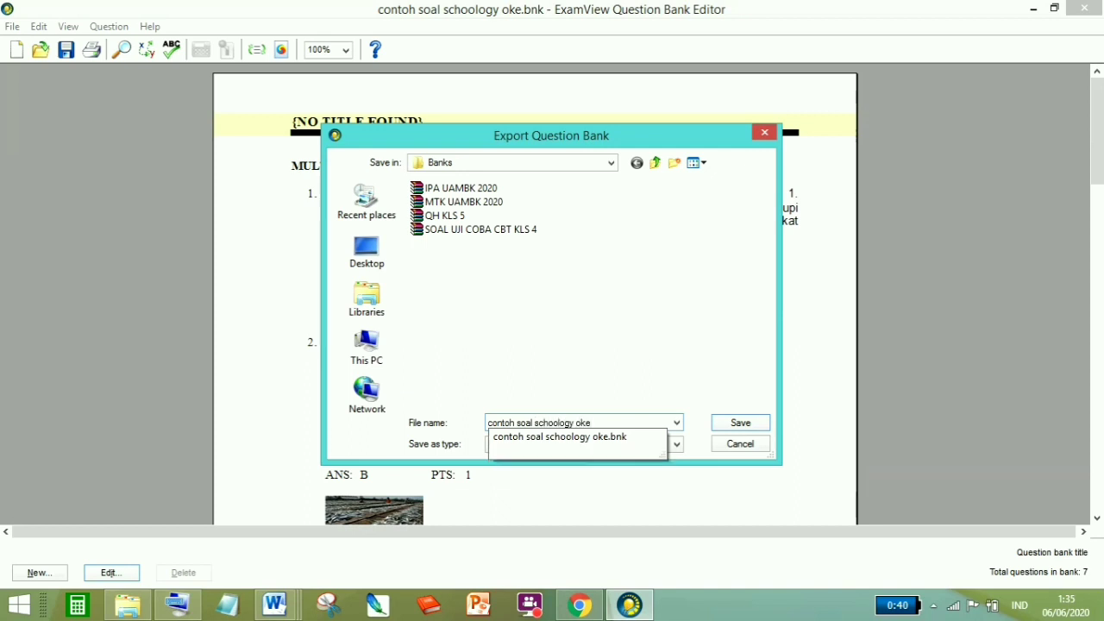
left_click(741, 424)
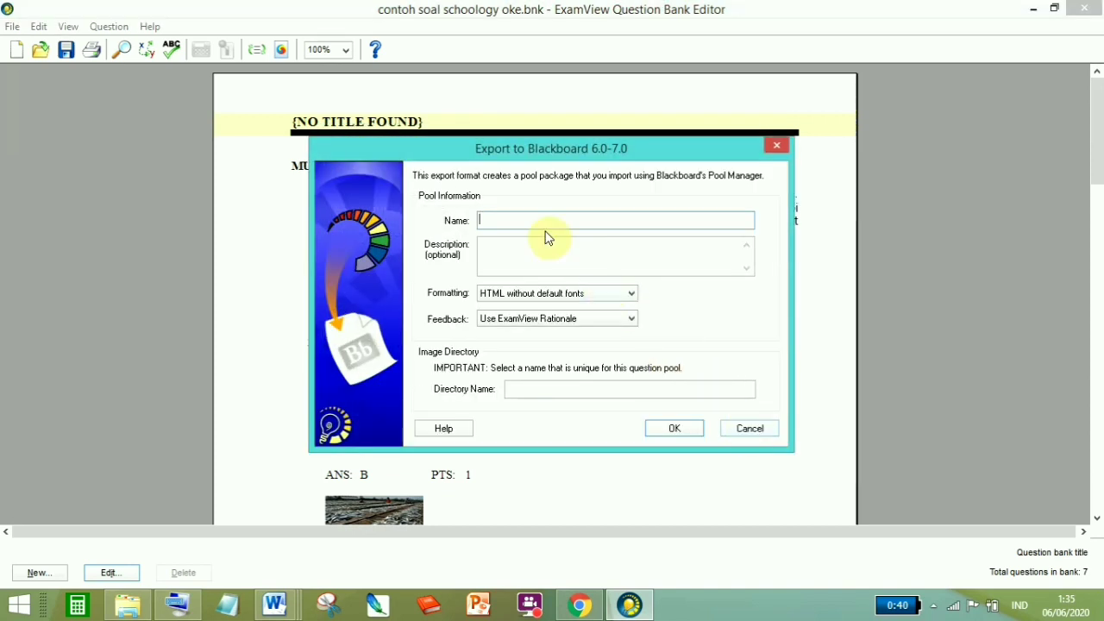
Name the Blackboard pool "contoh soal shoology oke" with image directory "semester 2", complete the export, and close the question bank editor.
type("soal shoology oke")
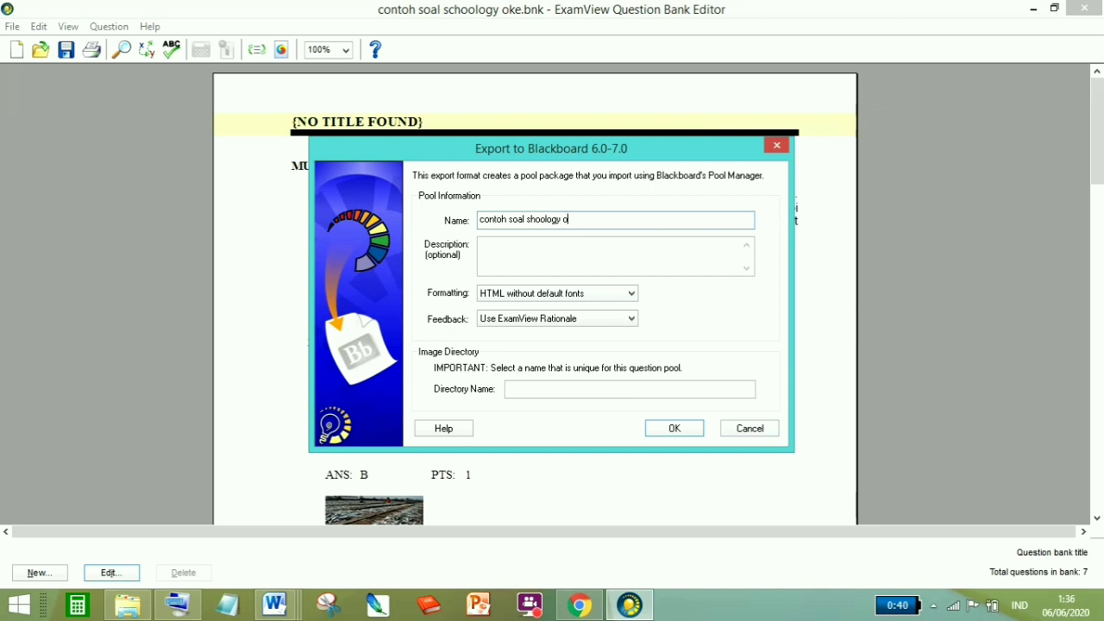
left_click(566, 396)
type("semester 2")
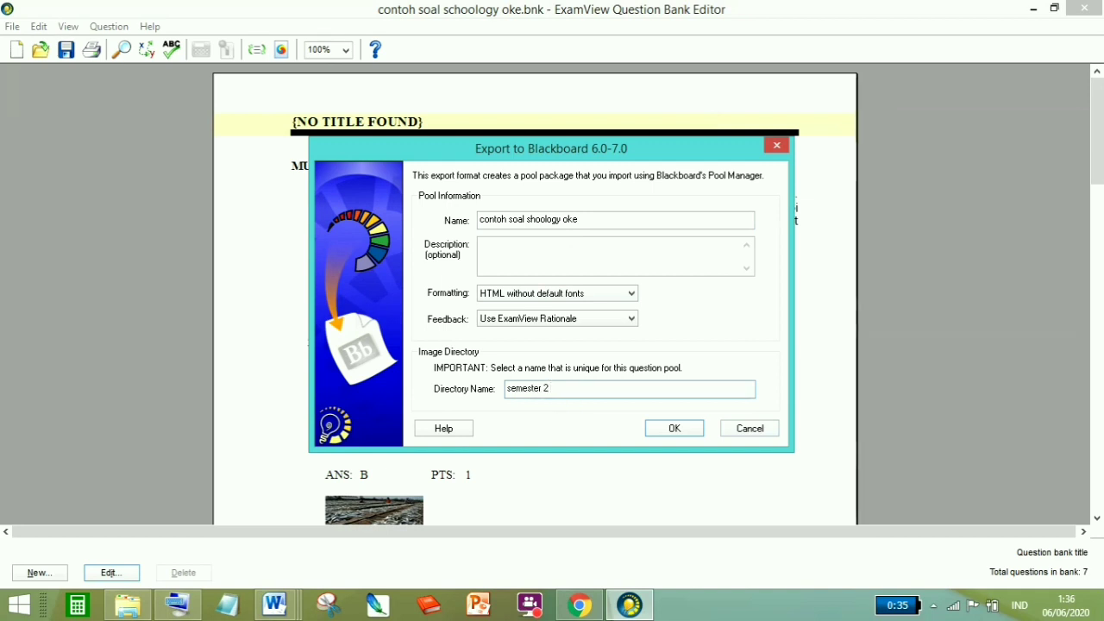
left_click(691, 430)
left_click(691, 431)
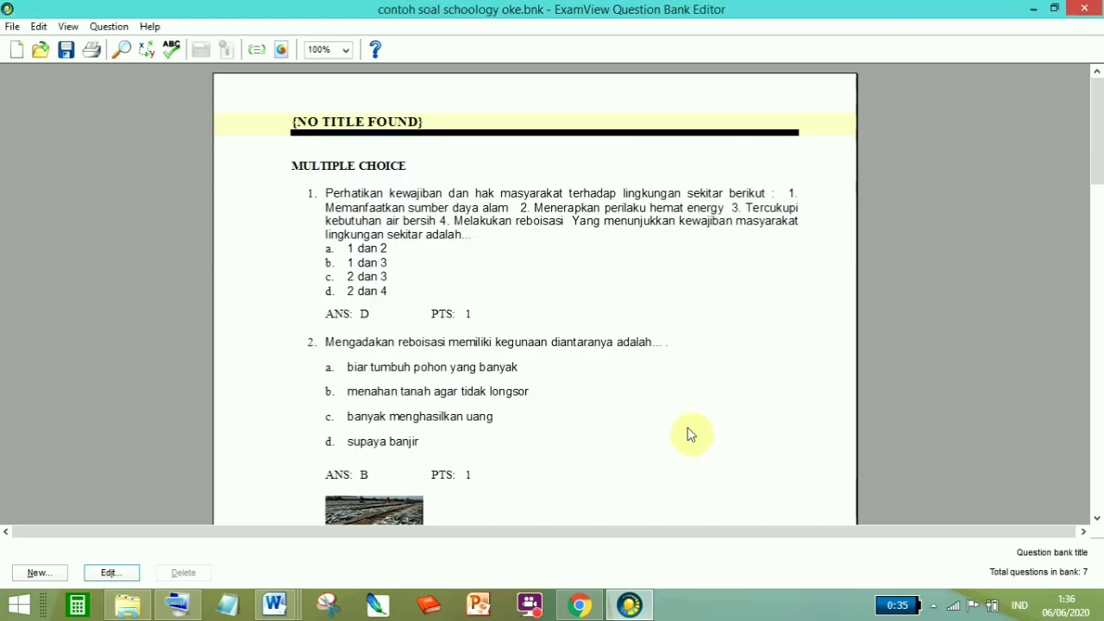
left_click(1086, 9)
left_click(1085, 7)
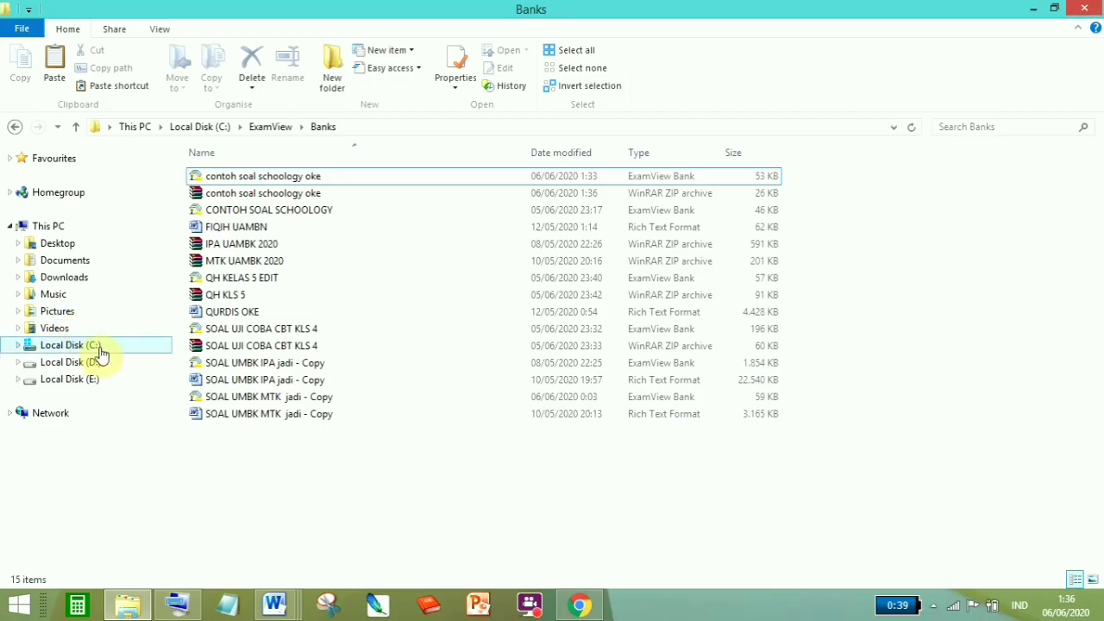
Browse in File Explorer to C:\ExamView\Banks and check for the exported ZIP package.
left_click(97, 347)
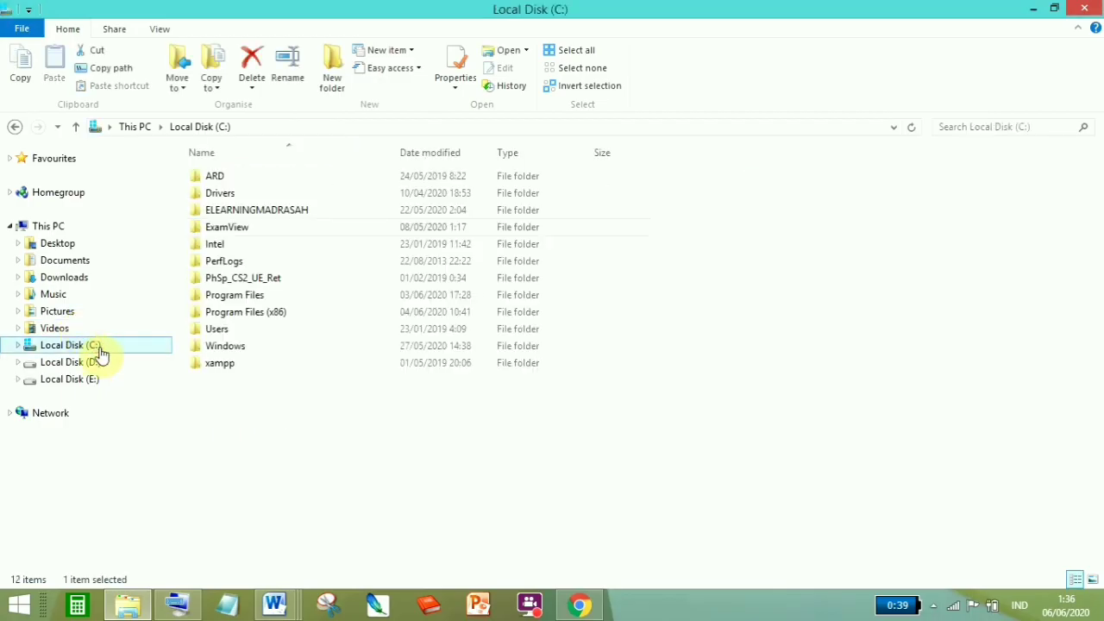
double_click(222, 227)
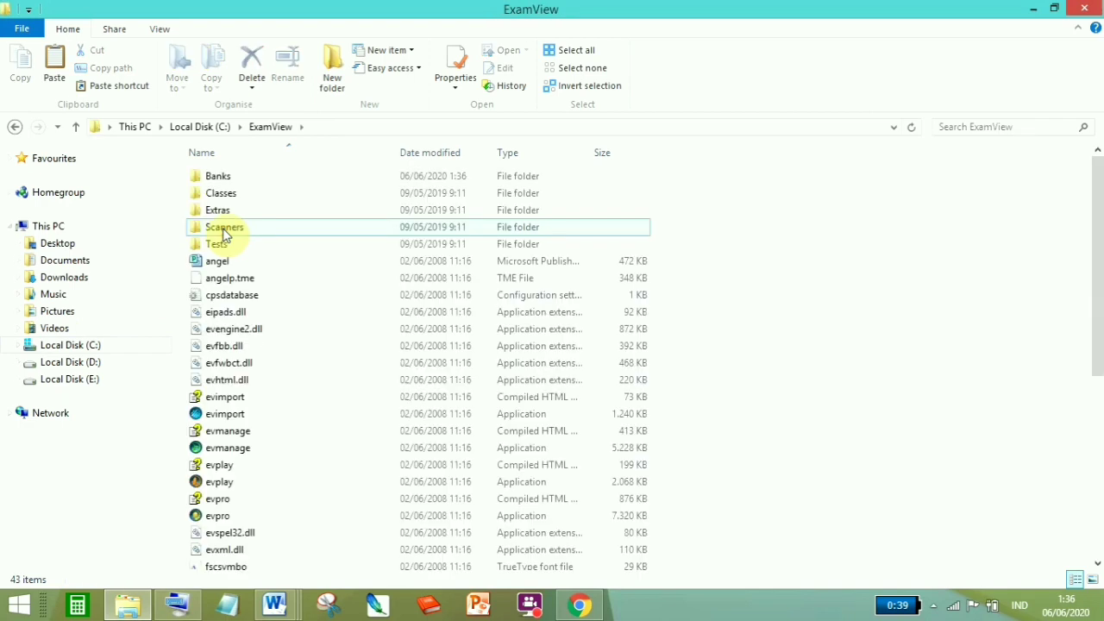
double_click(224, 178)
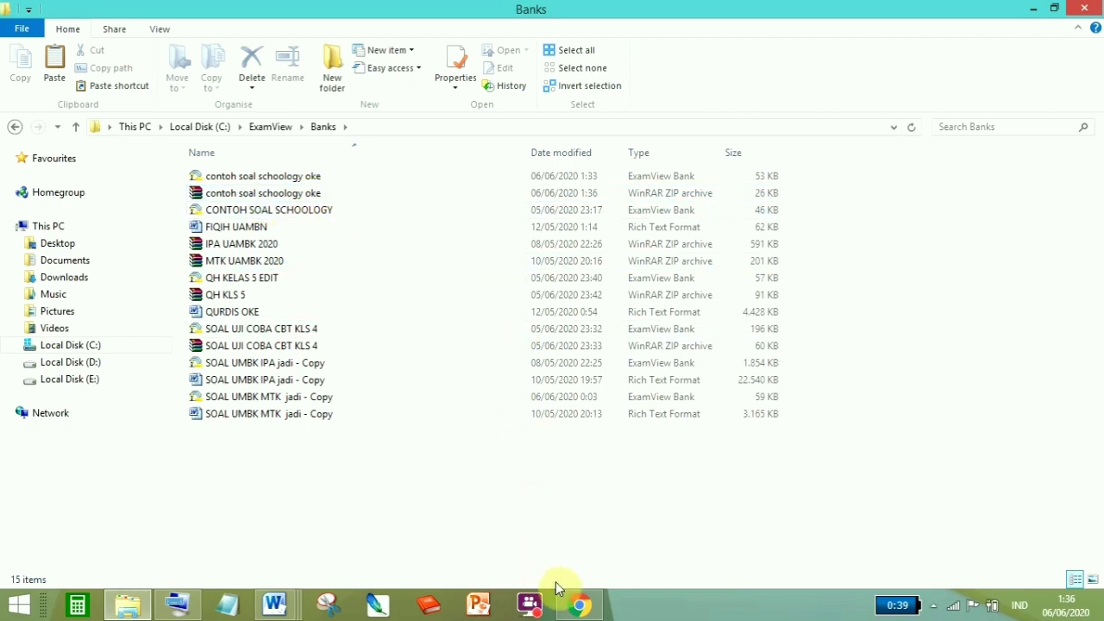
Switch to Chrome, close the open quiz page, and load the Schoology home page.
left_click(580, 605)
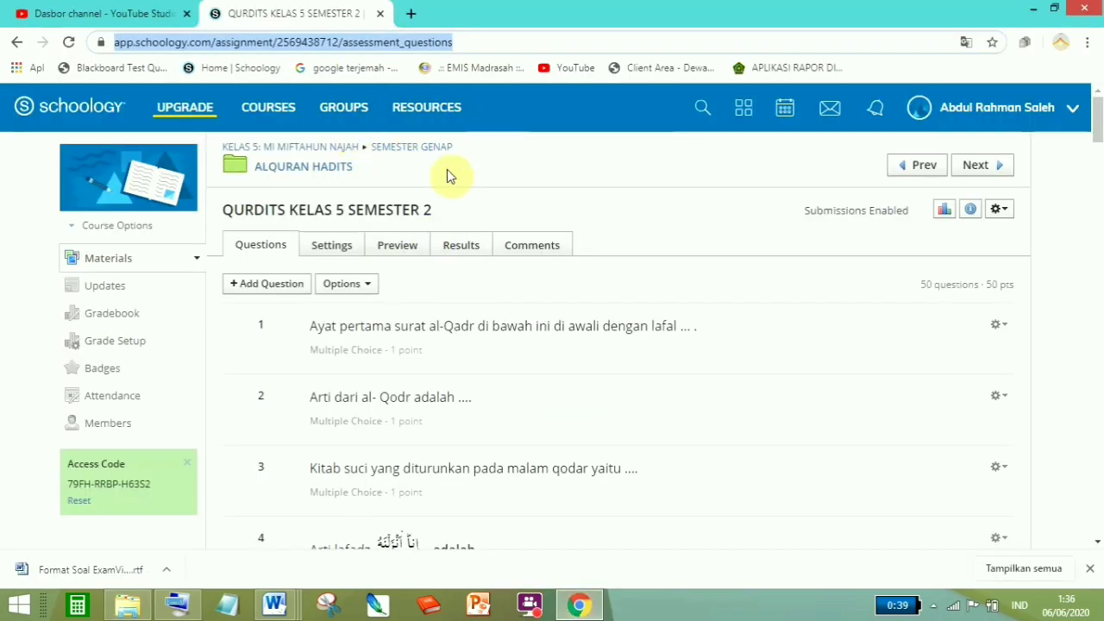
left_click(380, 14)
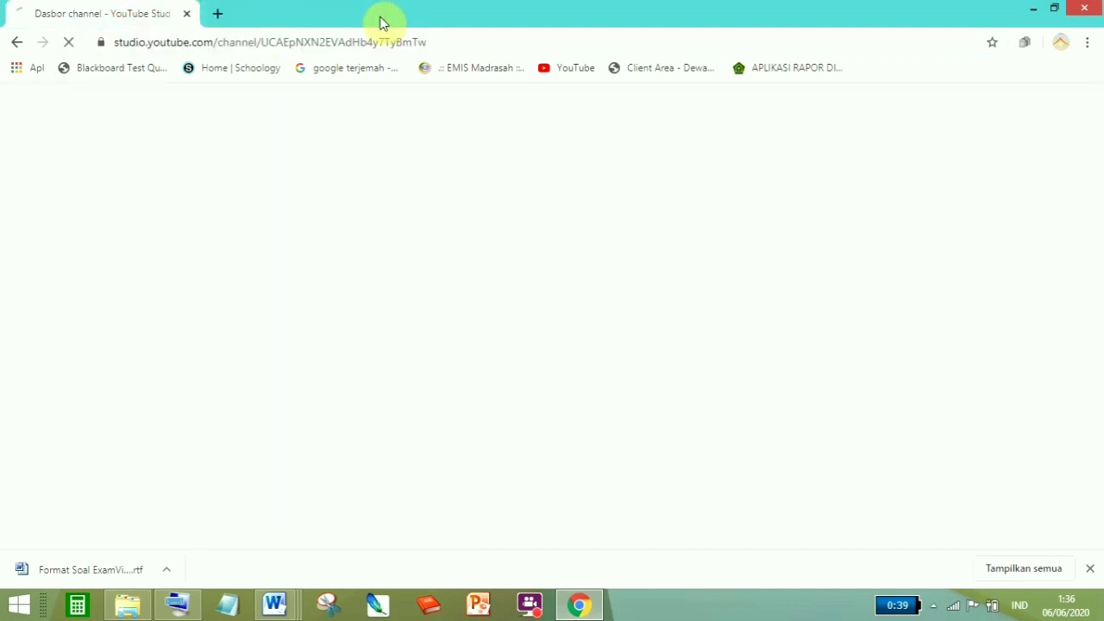
left_click(249, 71)
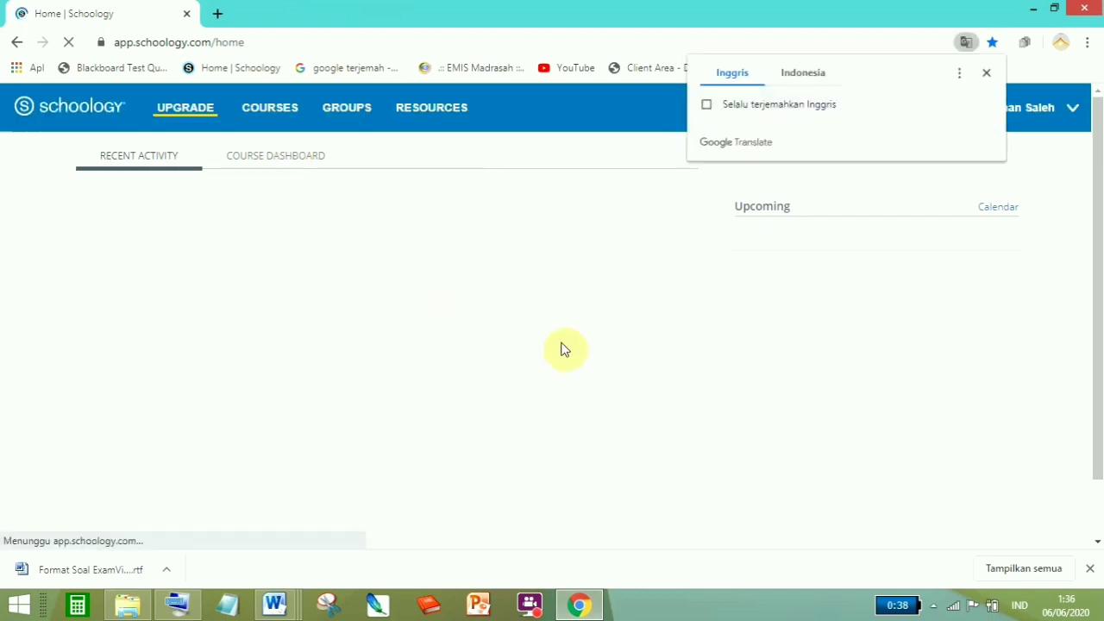
left_click(986, 72)
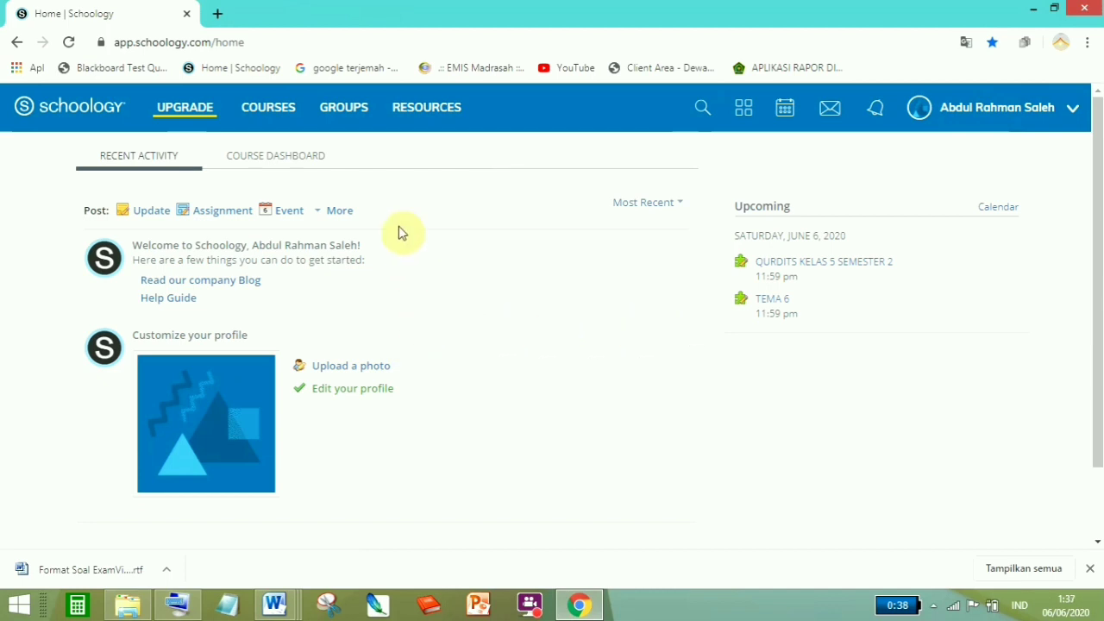
Open the FIQIH folder inside SEMESTER GENAP of the KELAS 5 course.
left_click(276, 117)
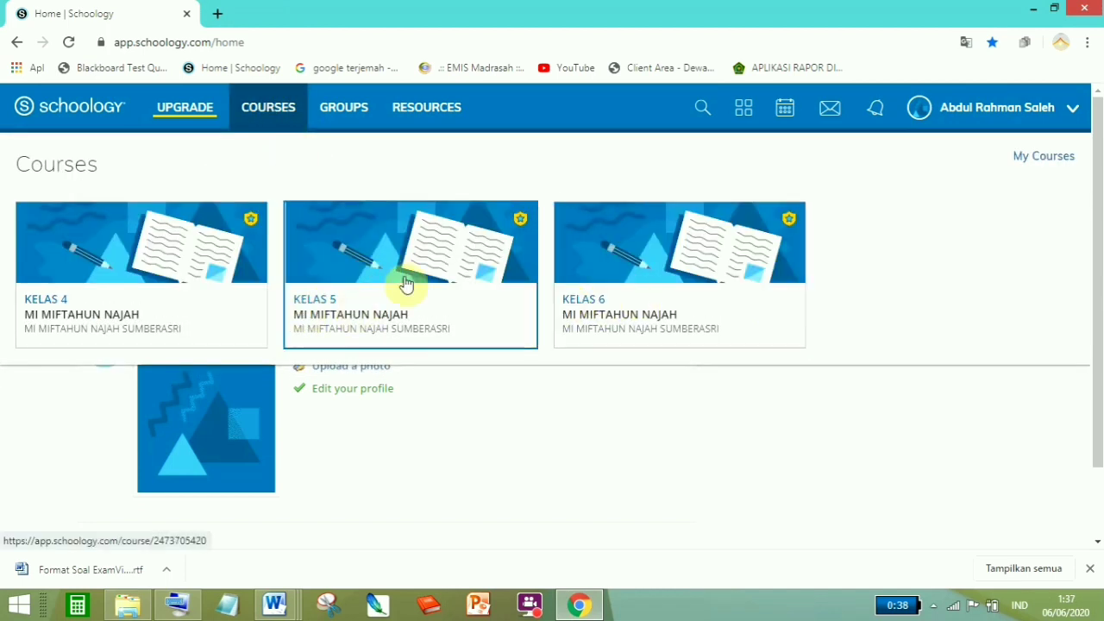
left_click(315, 302)
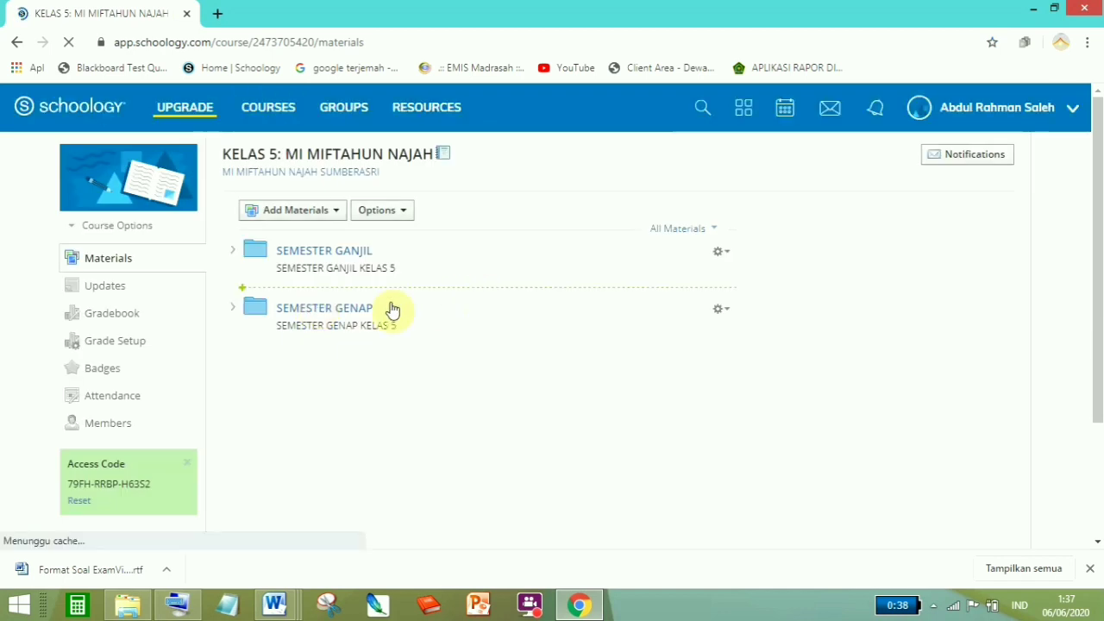
left_click(300, 318)
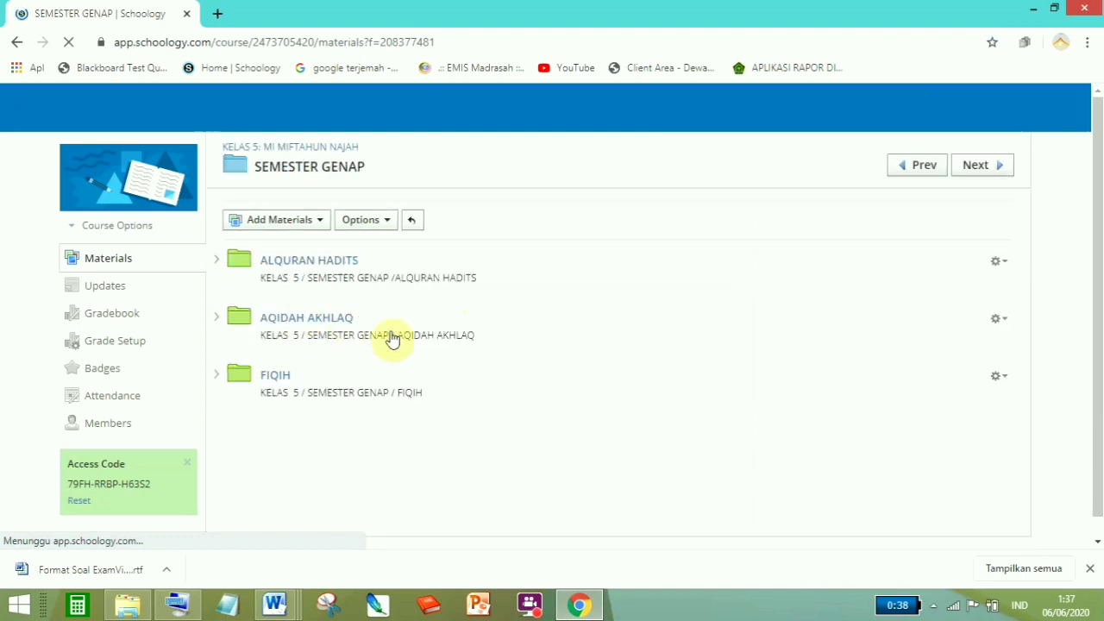
left_click(271, 381)
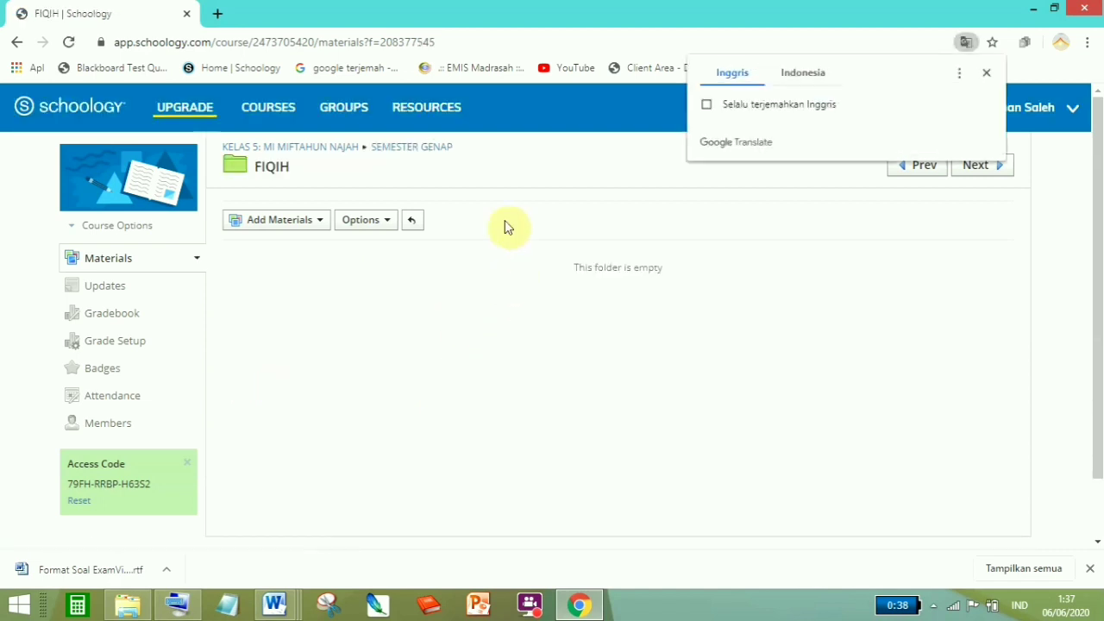
Create a test/quiz named "soal percobaan" in the FIQIH folder, due 6/09/20 and set as midterm/final.
left_click(299, 226)
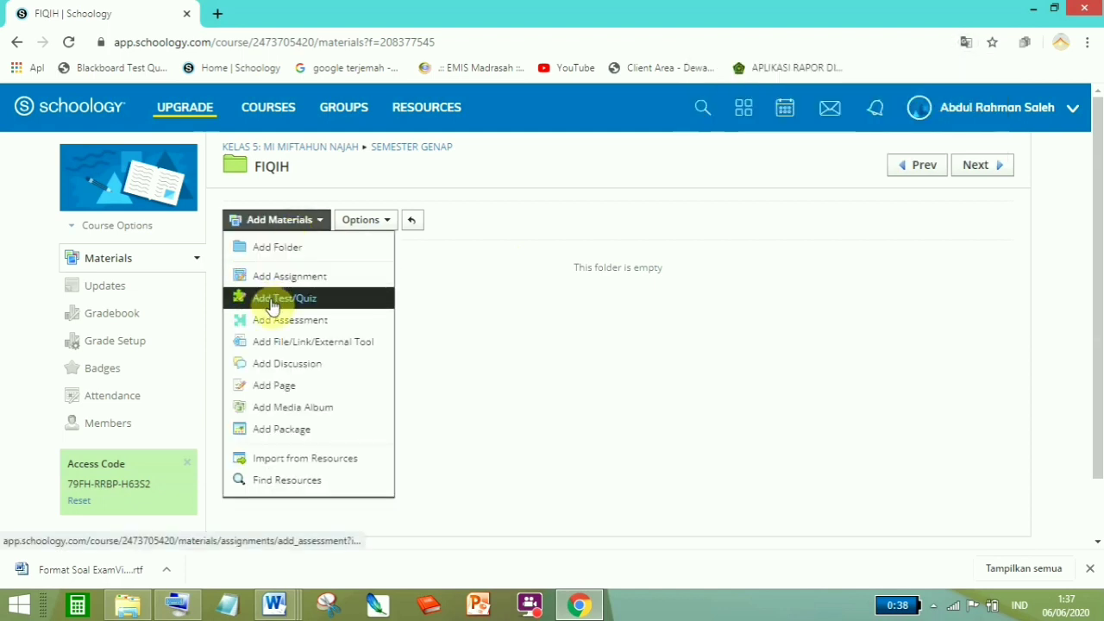
left_click(295, 306)
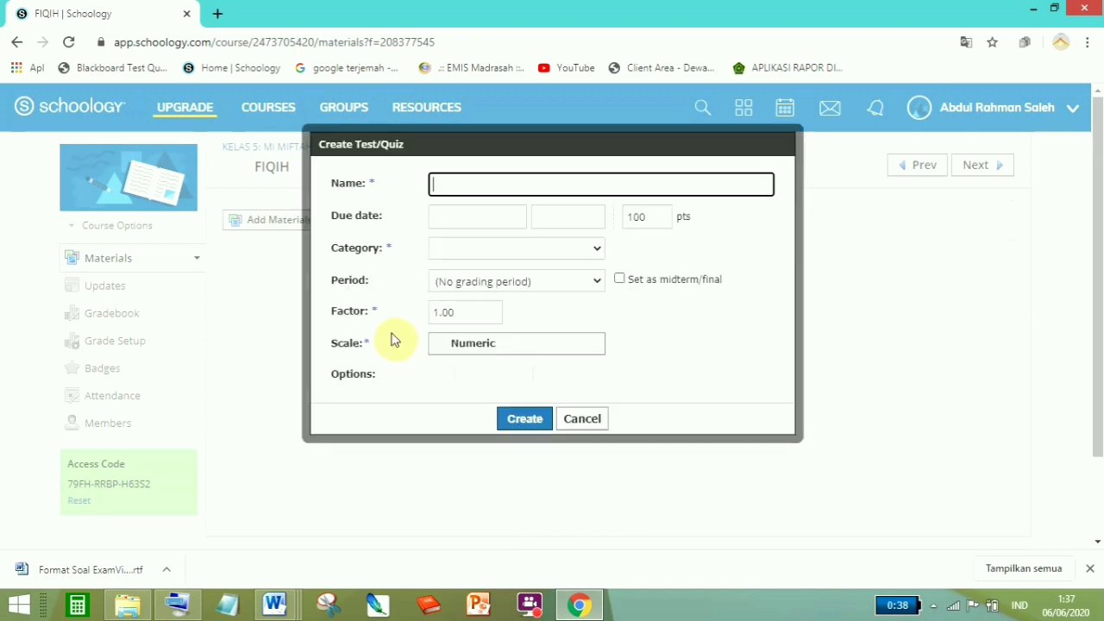
left_click(440, 187)
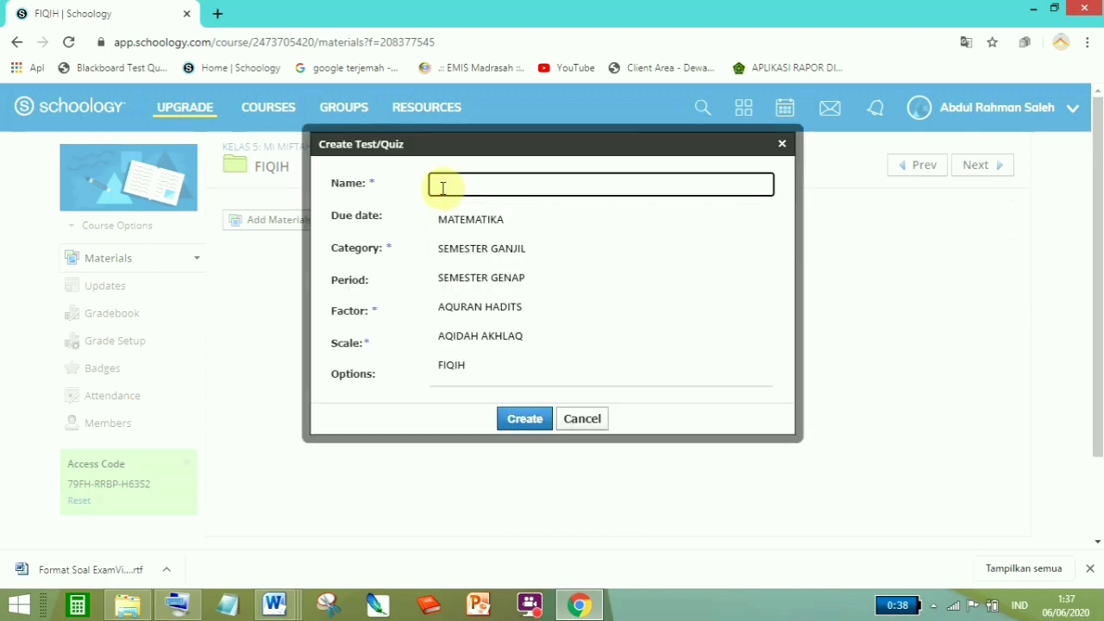
type("c")
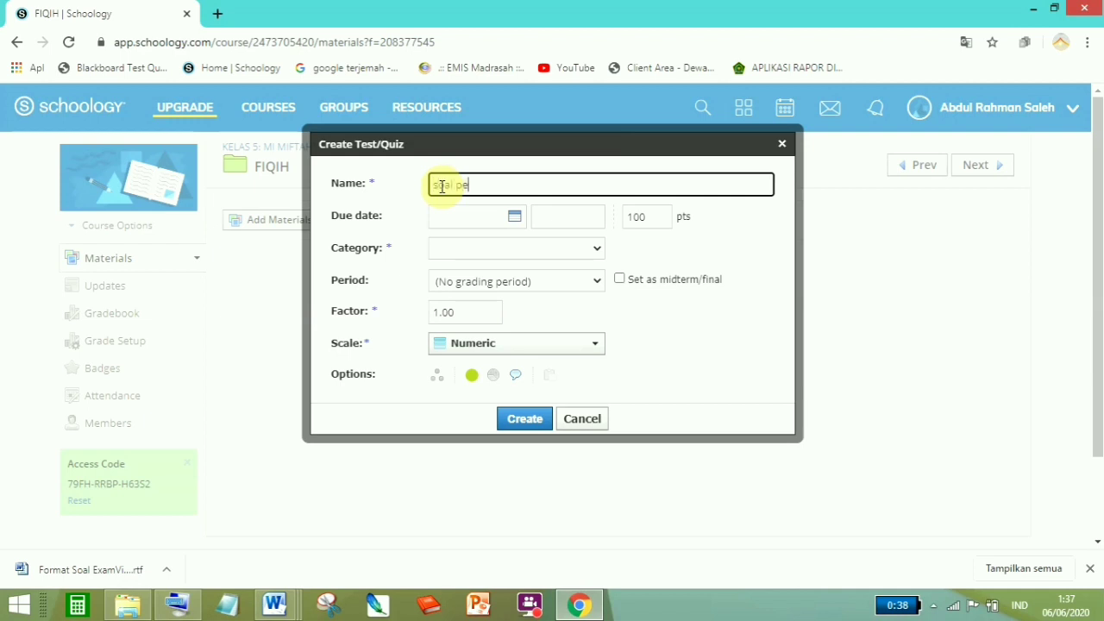
type("ab")
left_click(514, 216)
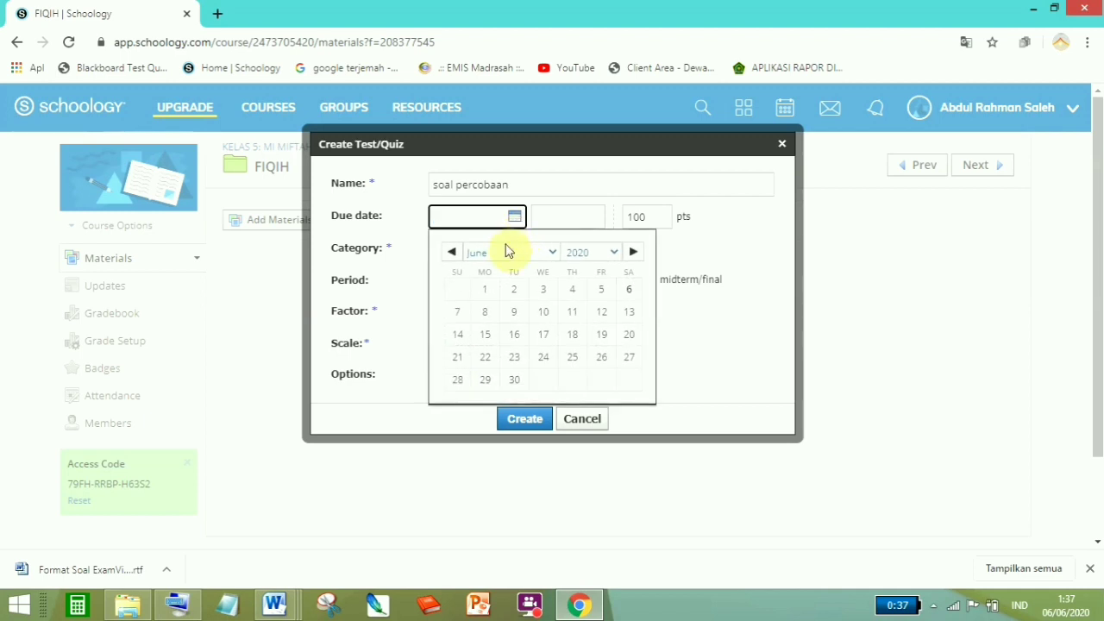
left_click(515, 313)
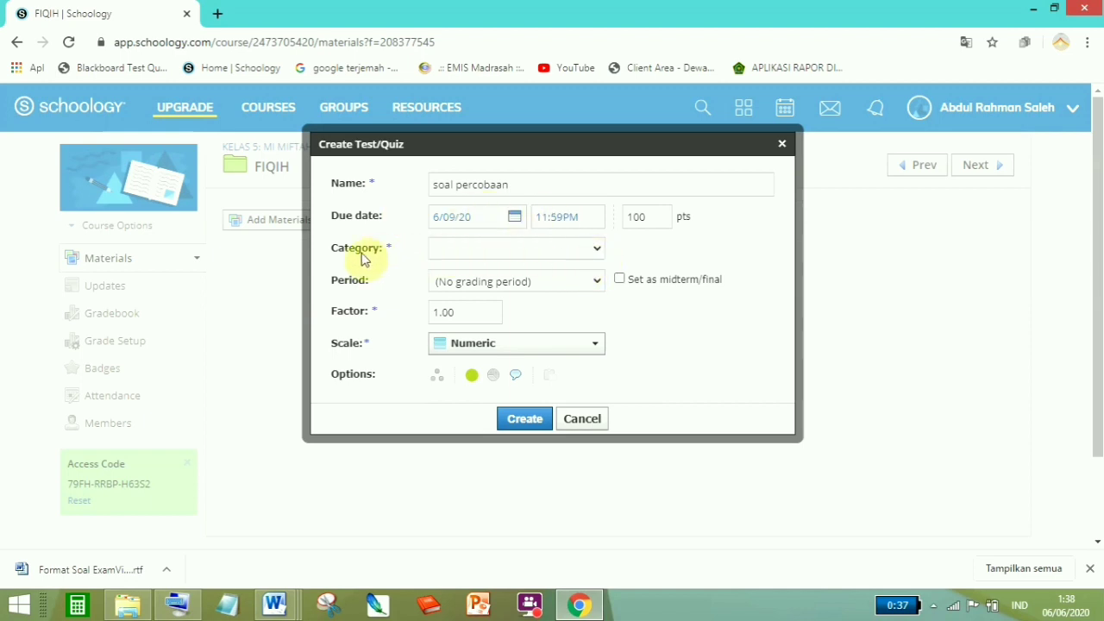
left_click(621, 280)
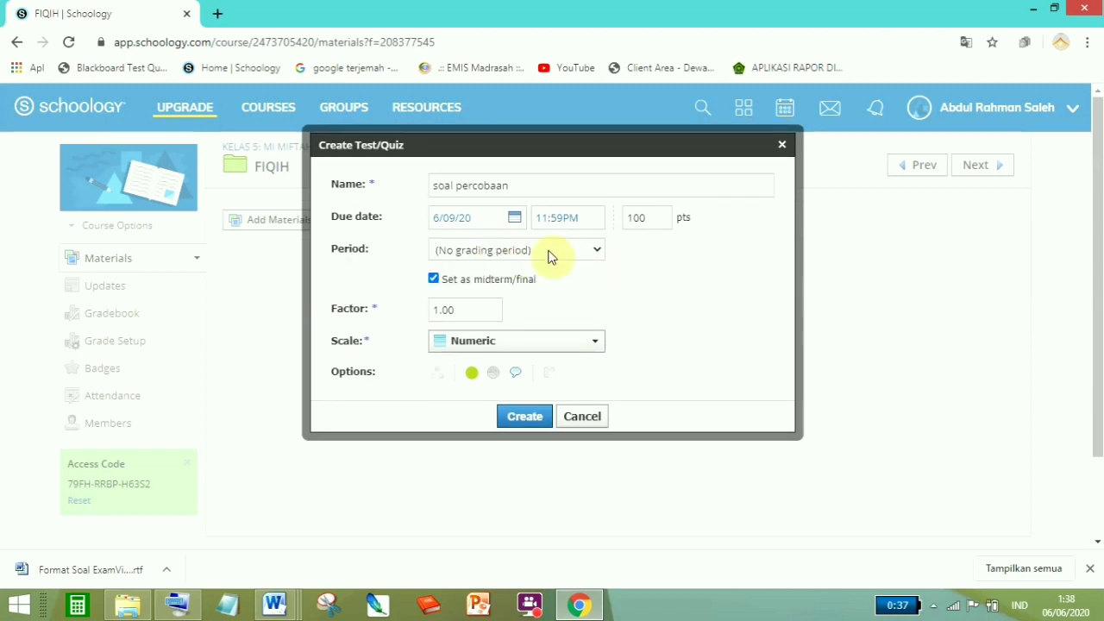
left_click(524, 419)
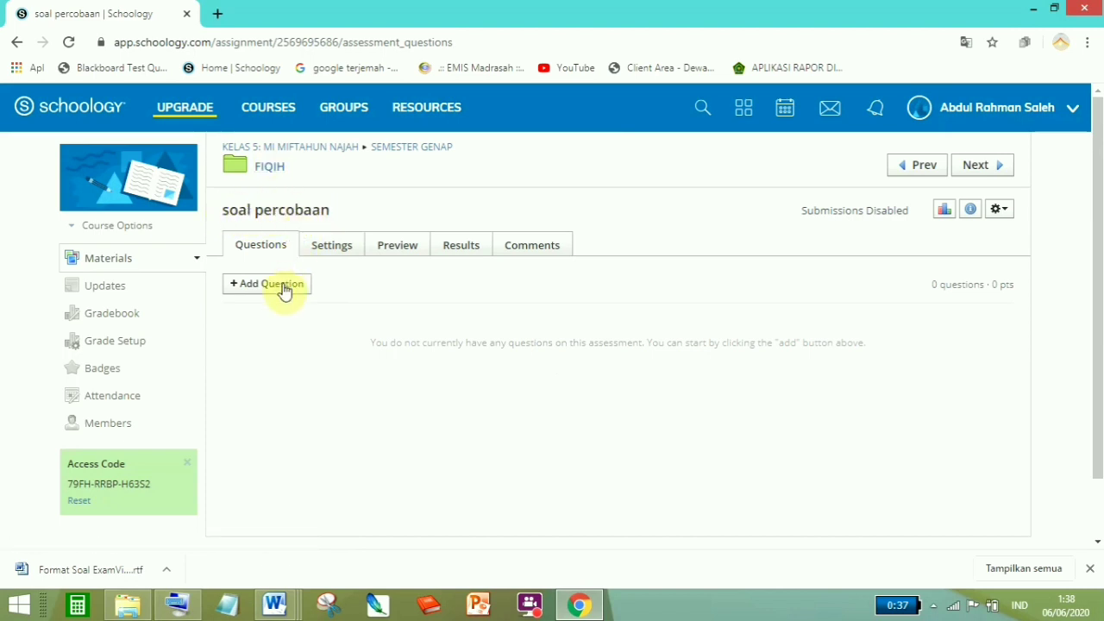
Import questions into the quiz in Blackboard 7.1 - 9.0 format from "contoh soal schoology oke.zip".
left_click(254, 292)
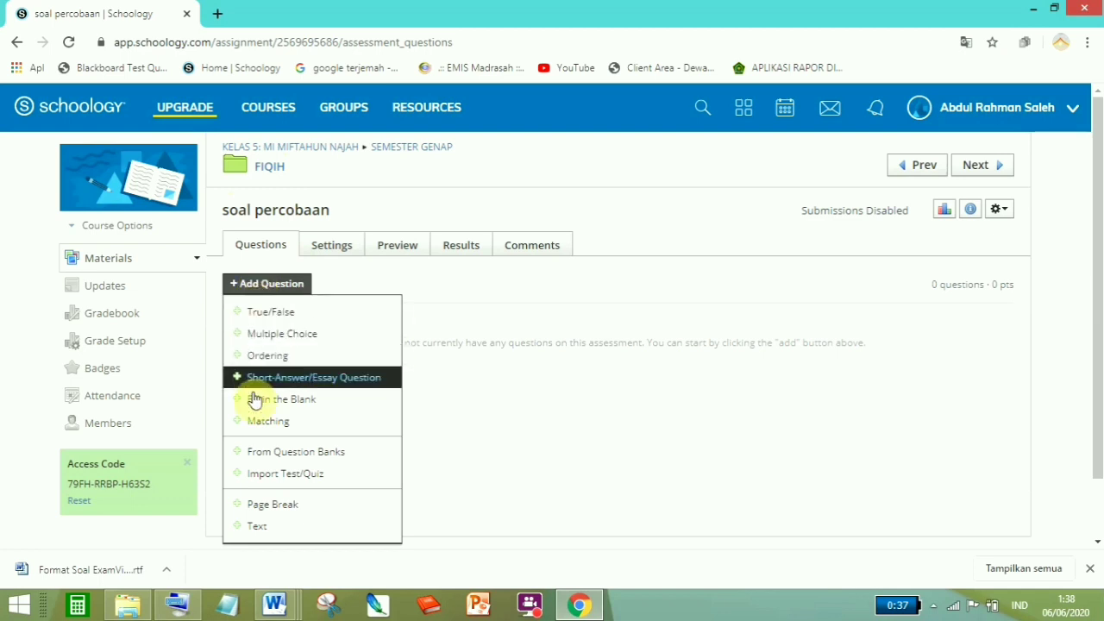
left_click(296, 480)
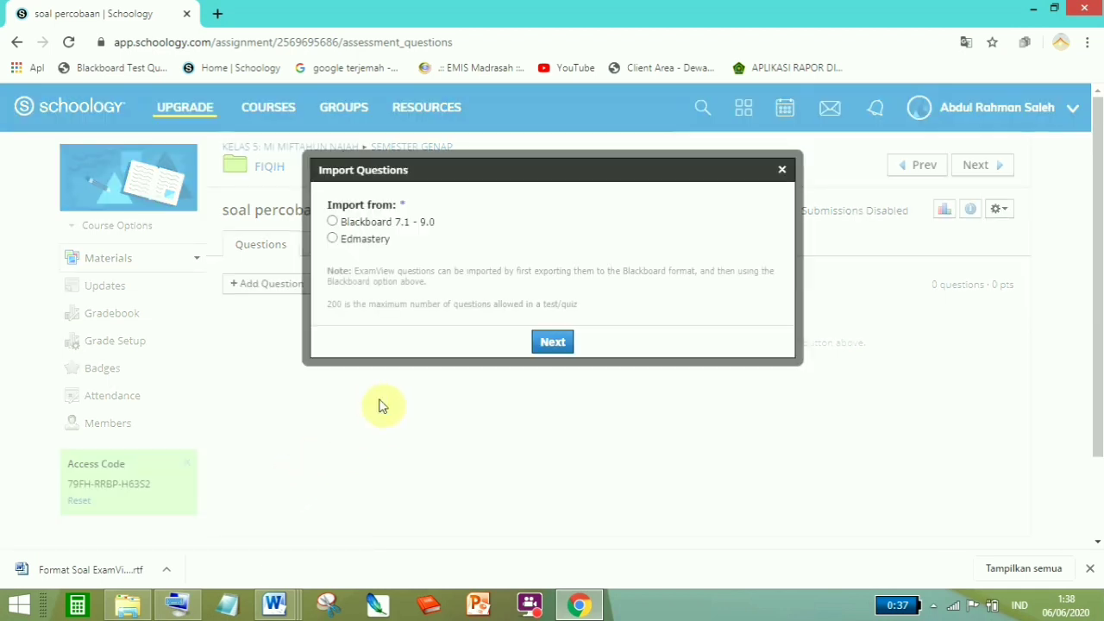
left_click(333, 222)
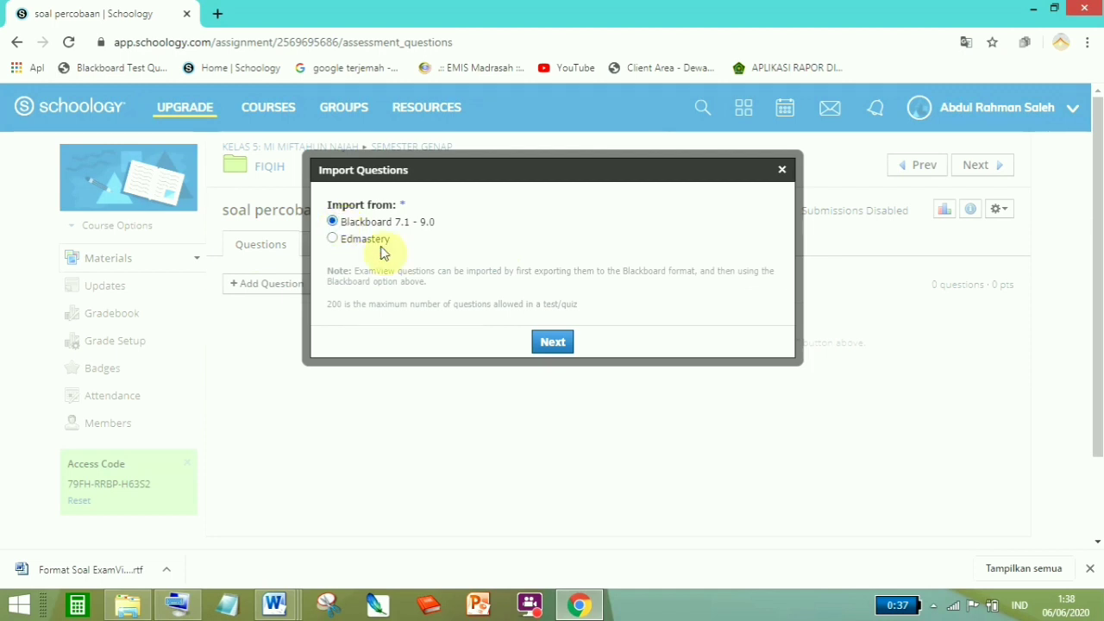
left_click(553, 343)
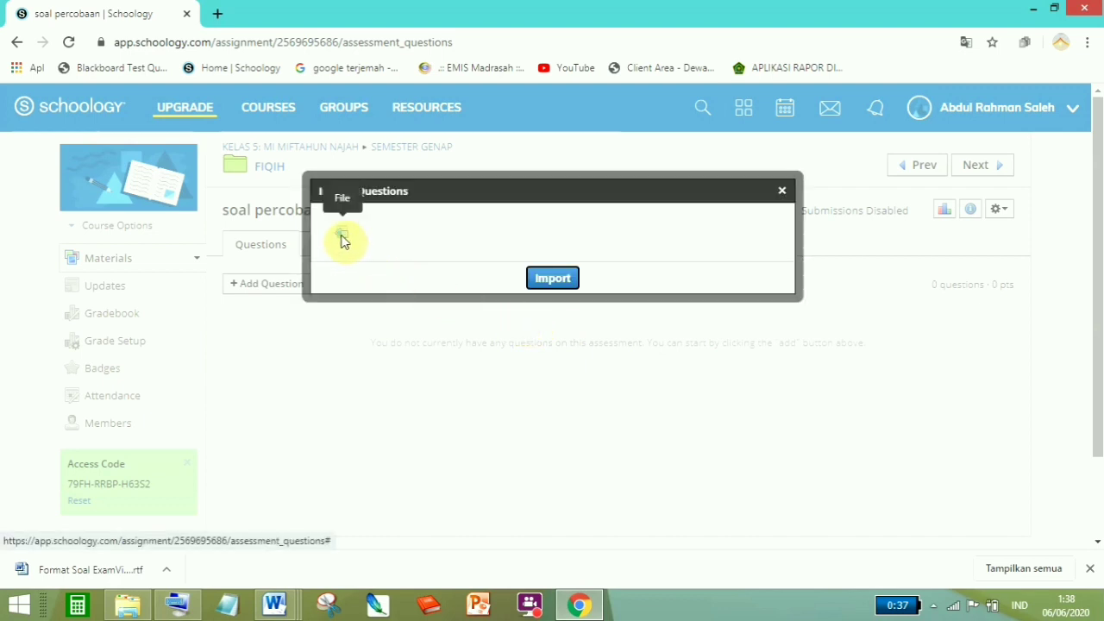
left_click(342, 238)
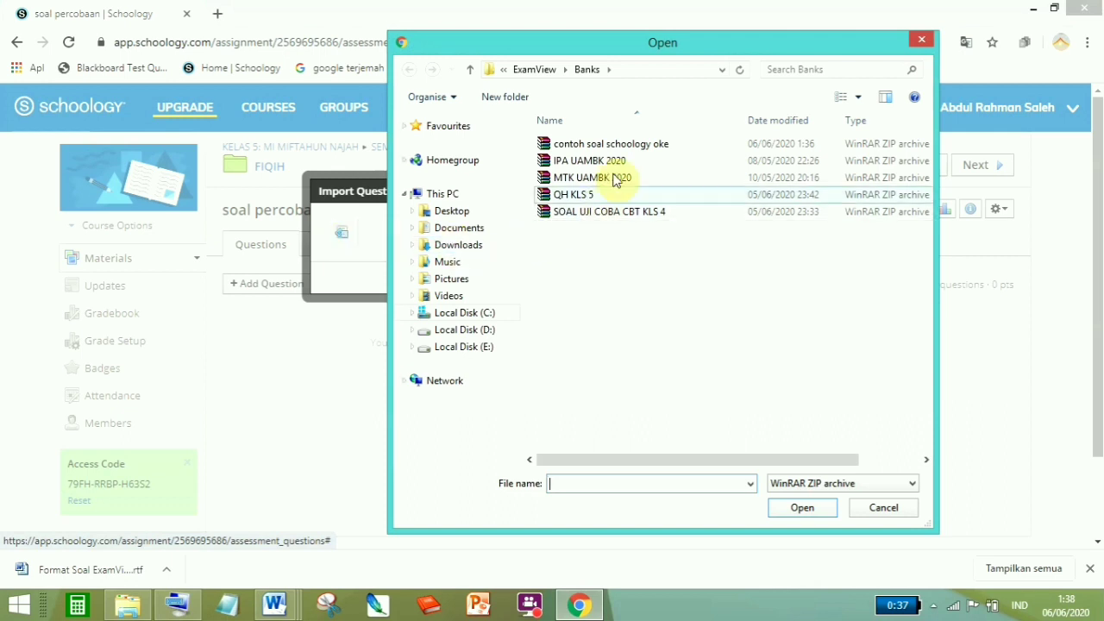
left_click(630, 144)
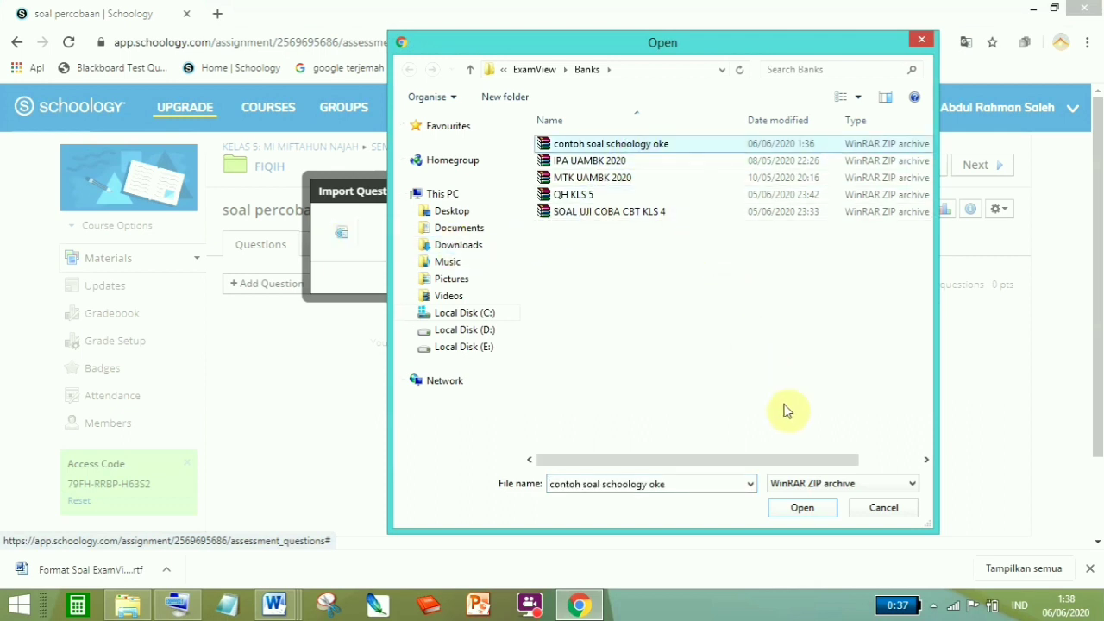
left_click(802, 508)
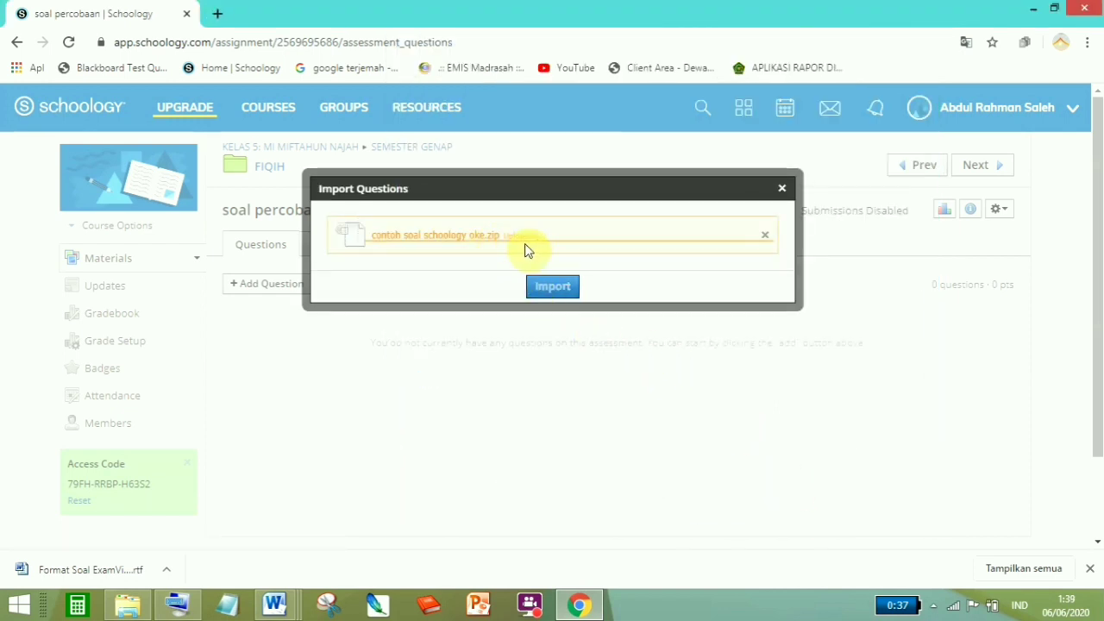
left_click(571, 290)
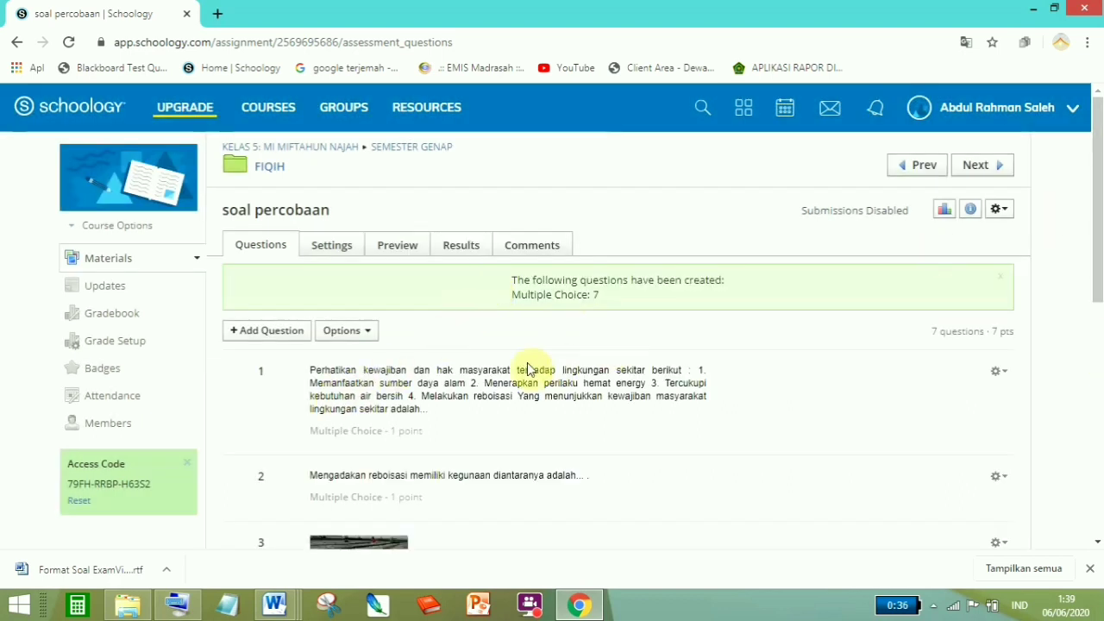
Review the list of imported questions and open question 1 for editing.
left_click_drag(1092, 138, 1097, 340)
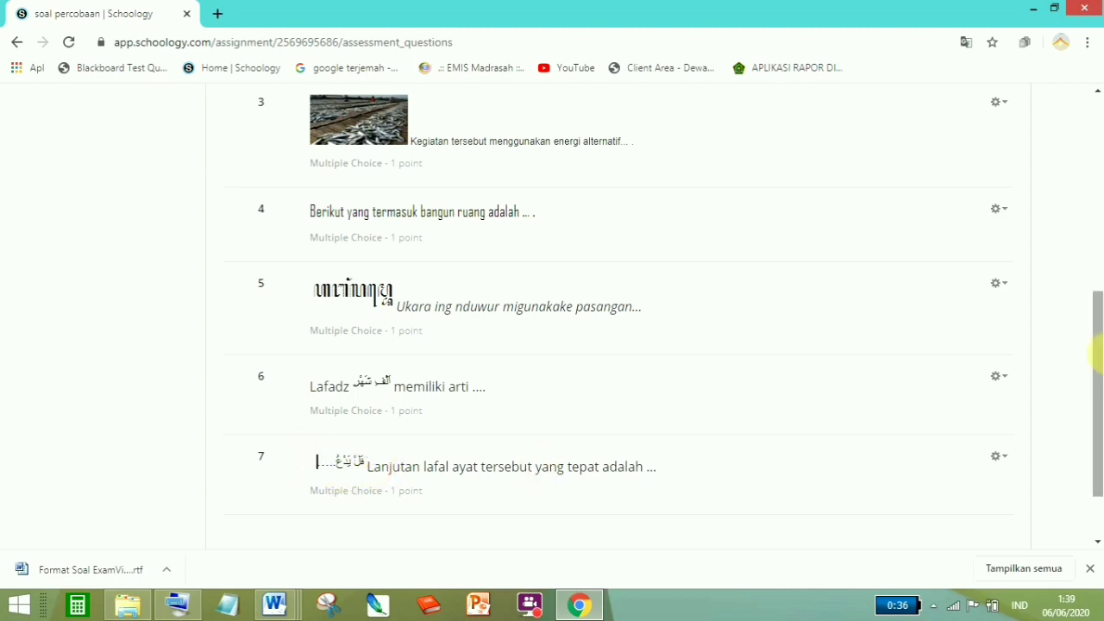
left_click_drag(1098, 348, 1095, 214)
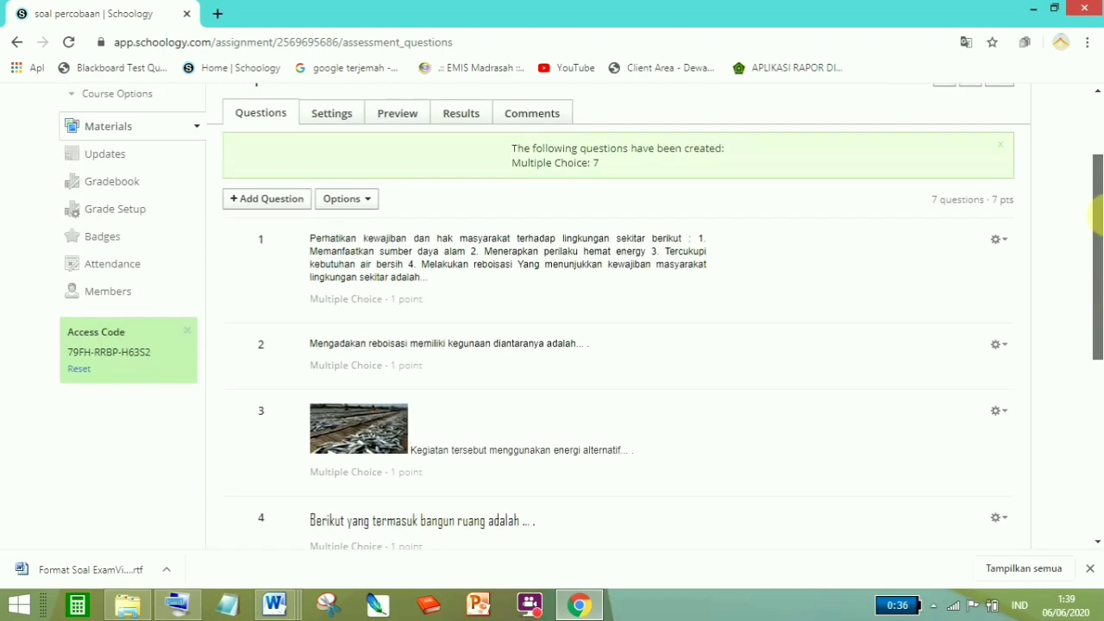
left_click(1000, 241)
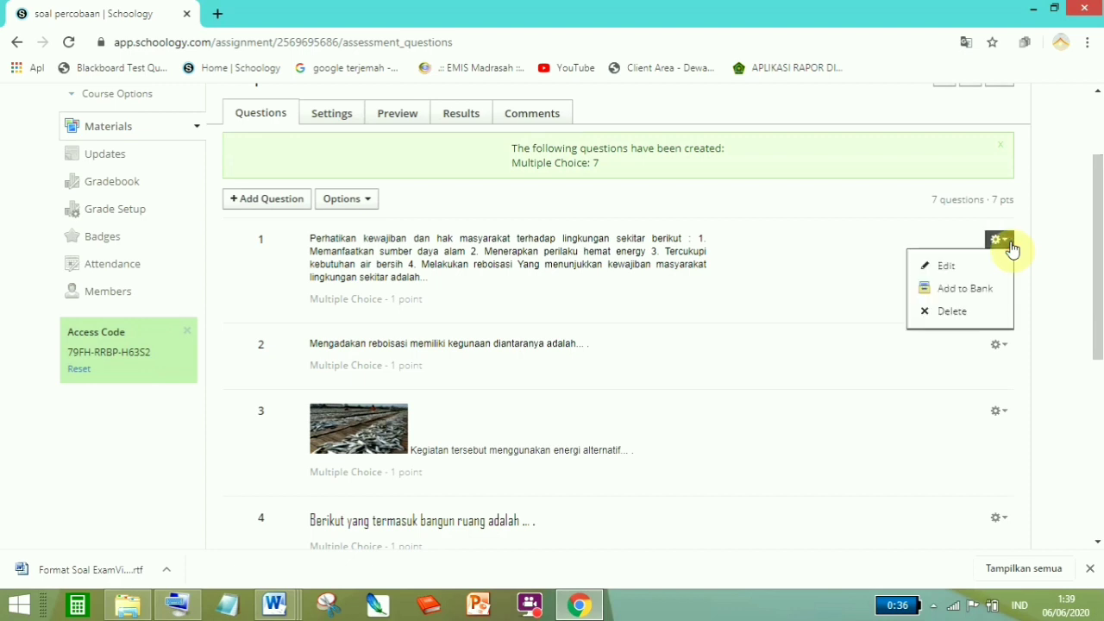
left_click(973, 271)
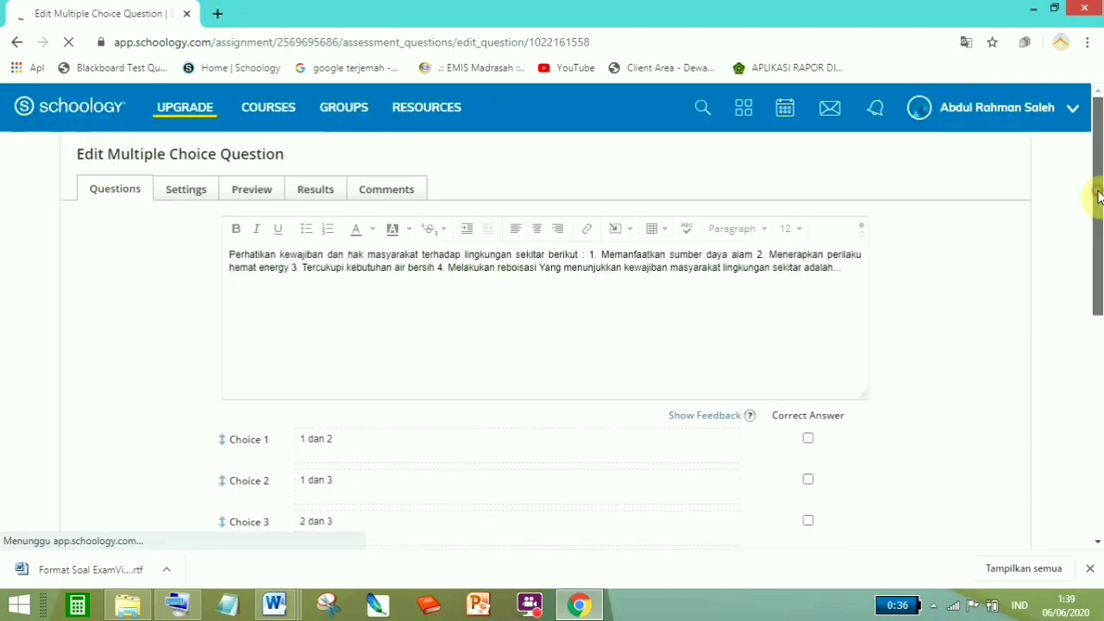
Turn on Randomize Choices for question 1 and save the question.
left_click_drag(1098, 196, 1097, 380)
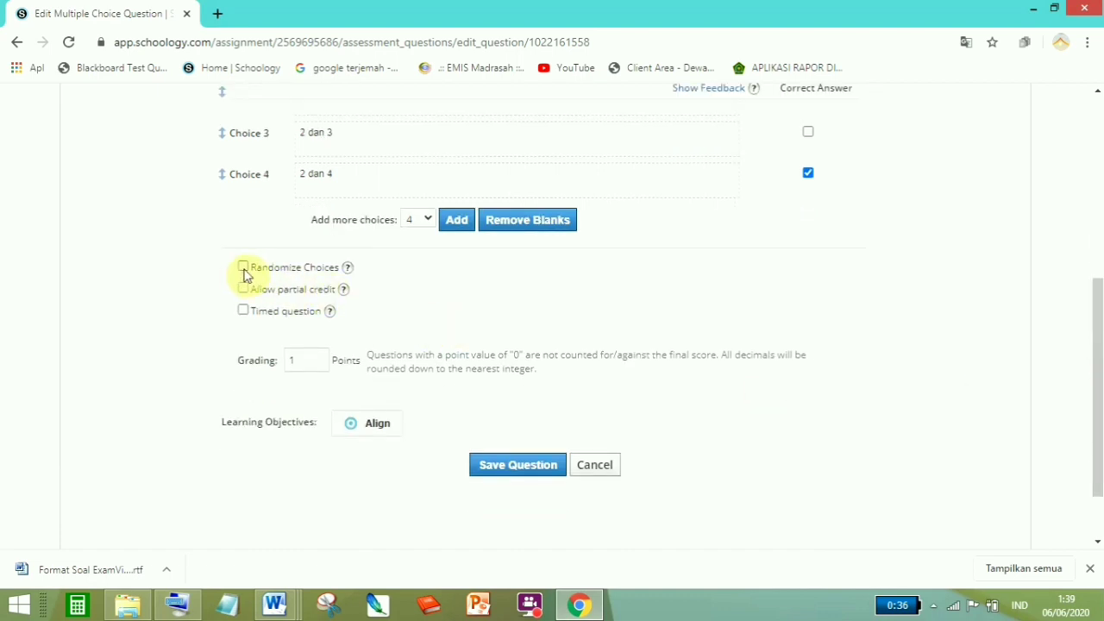
left_click(512, 466)
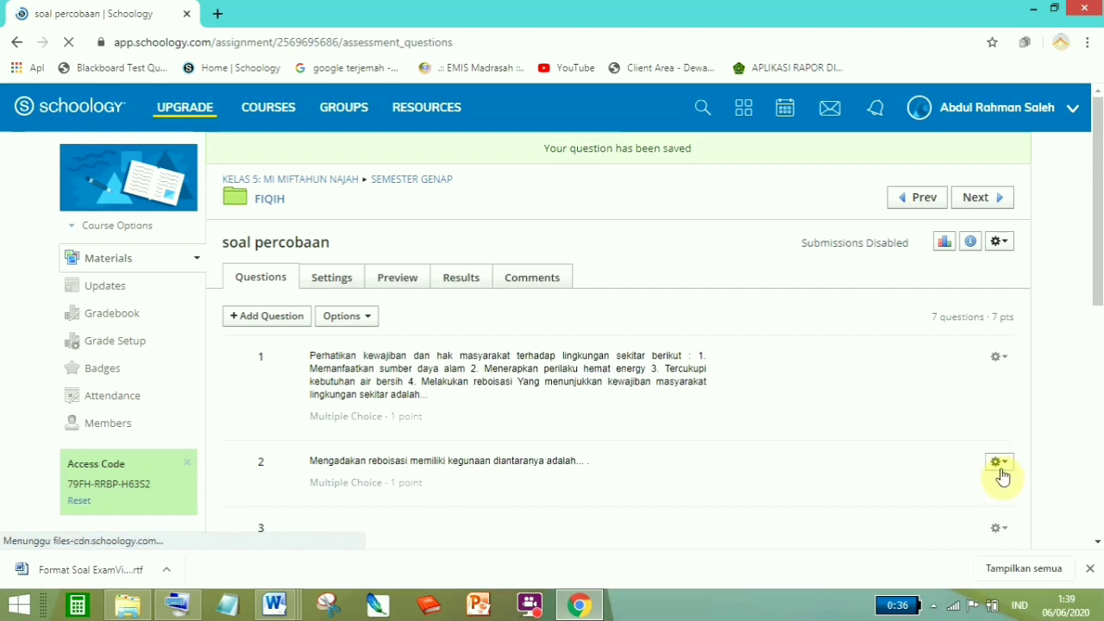
Open question 2 of the quiz for editing, enable Randomize Choices and save the question.
left_click(1000, 466)
left_click(940, 488)
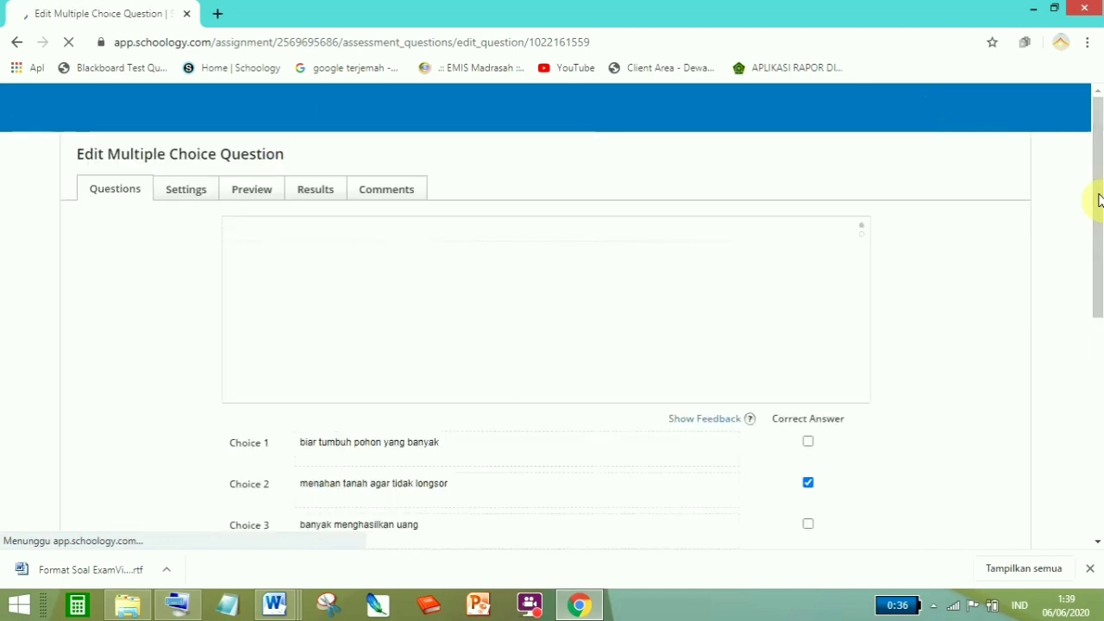
scroll(1096, 215, "down", 6)
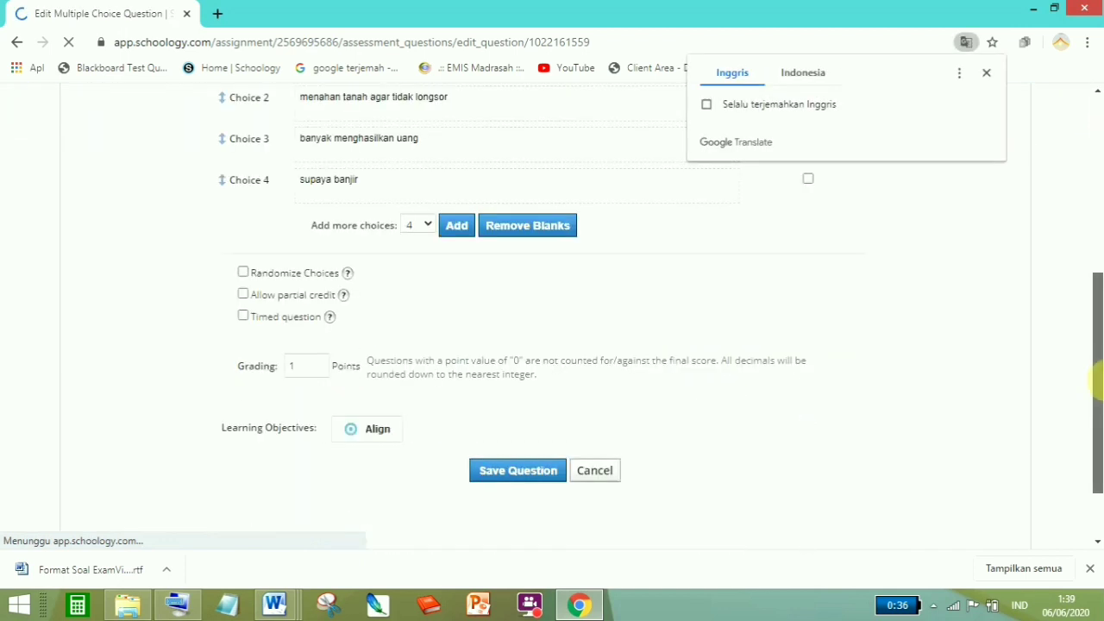
left_click(244, 184)
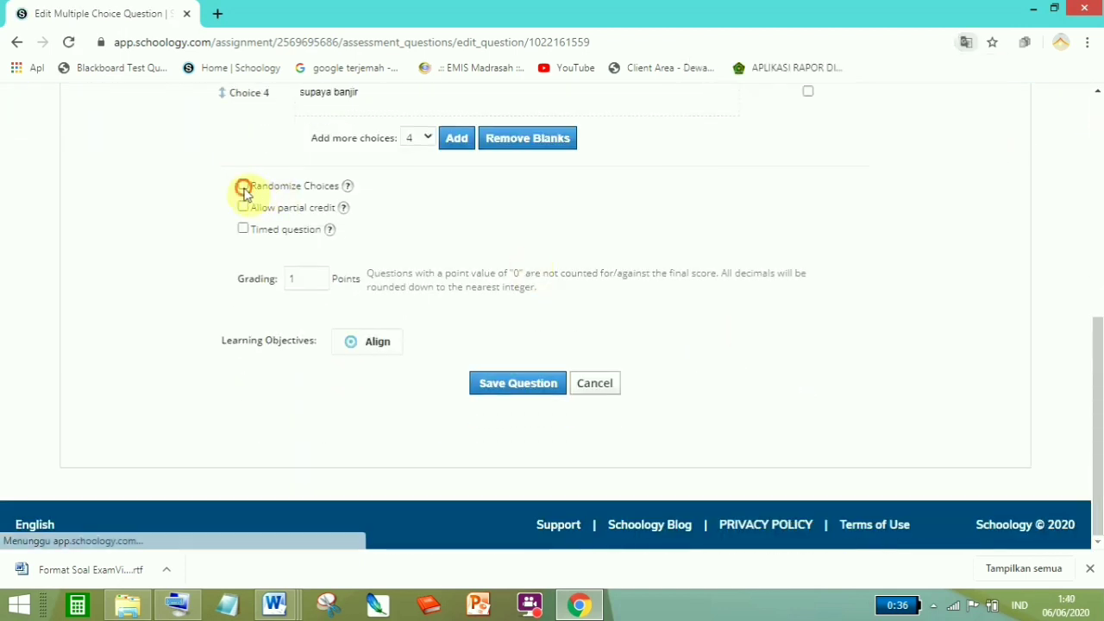
left_click(521, 388)
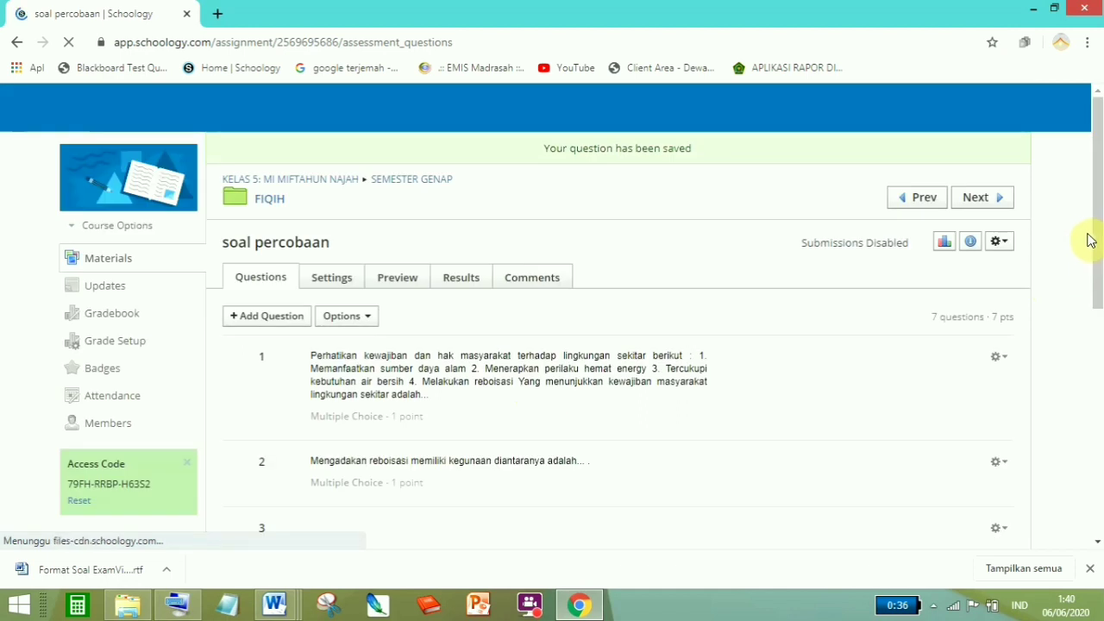
Edit question 3, the one with the fish-drying picture, to randomize its answer choices, and save it.
scroll(1097, 240, "down", 2)
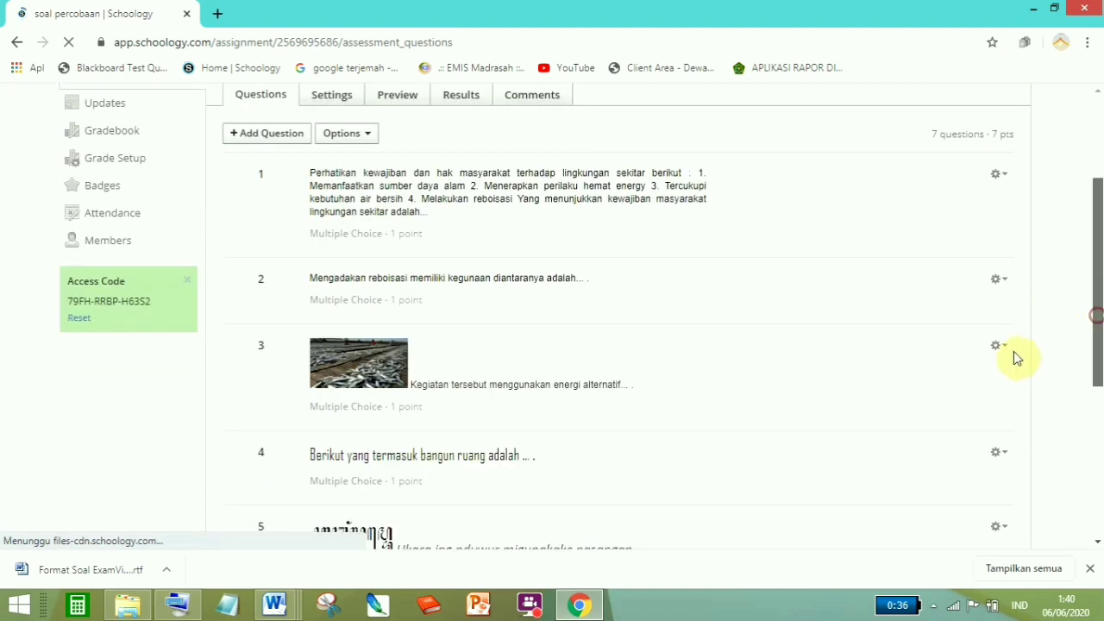
left_click(997, 347)
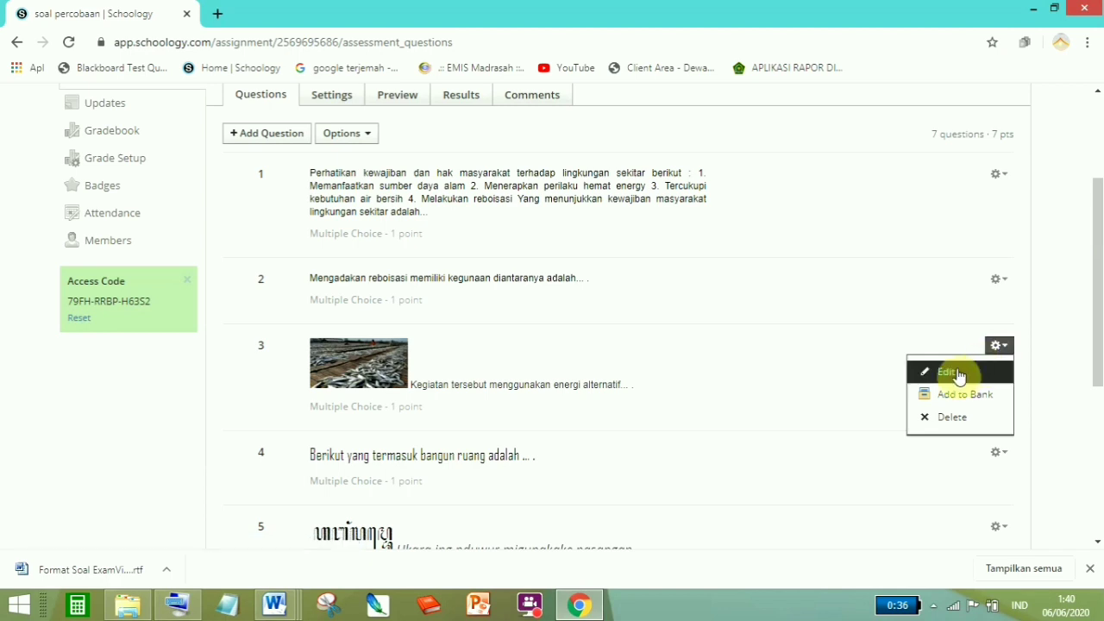
left_click(958, 373)
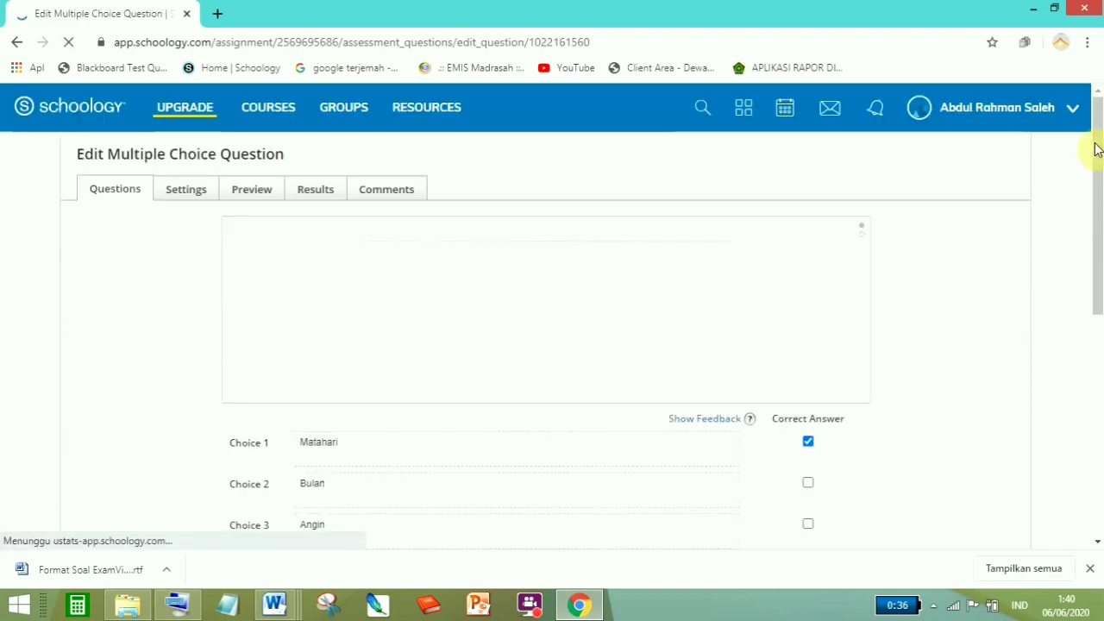
left_click_drag(1094, 140, 1095, 331)
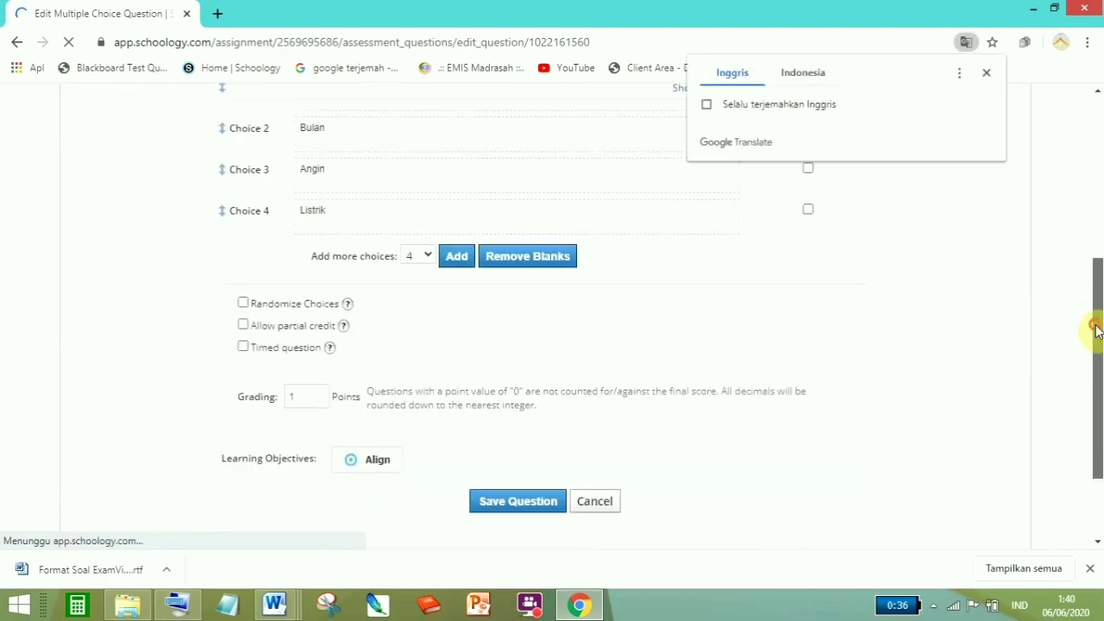
left_click(243, 304)
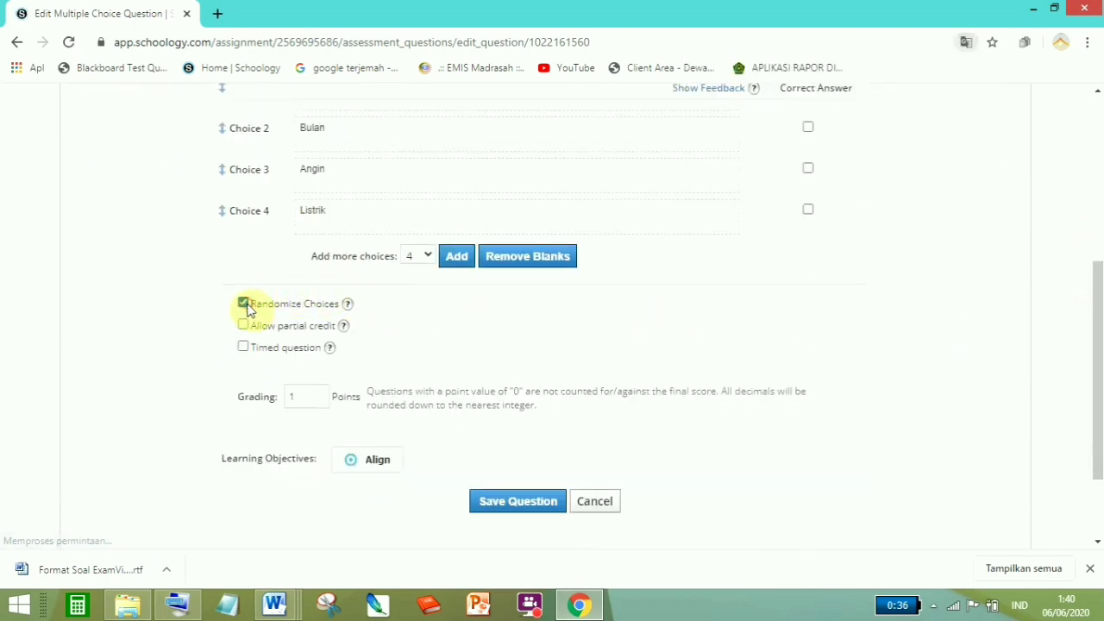
left_click(528, 501)
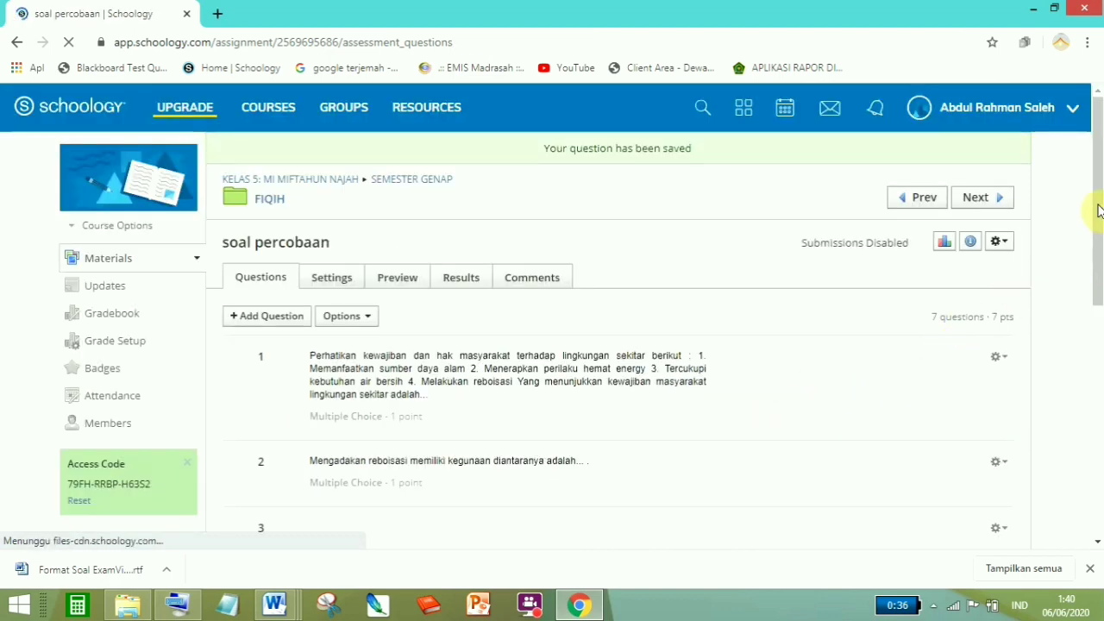
mouse_move(1099, 168)
left_mouse_down()
mouse_move(1094, 419)
mouse_move(1095, 164)
left_mouse_up()
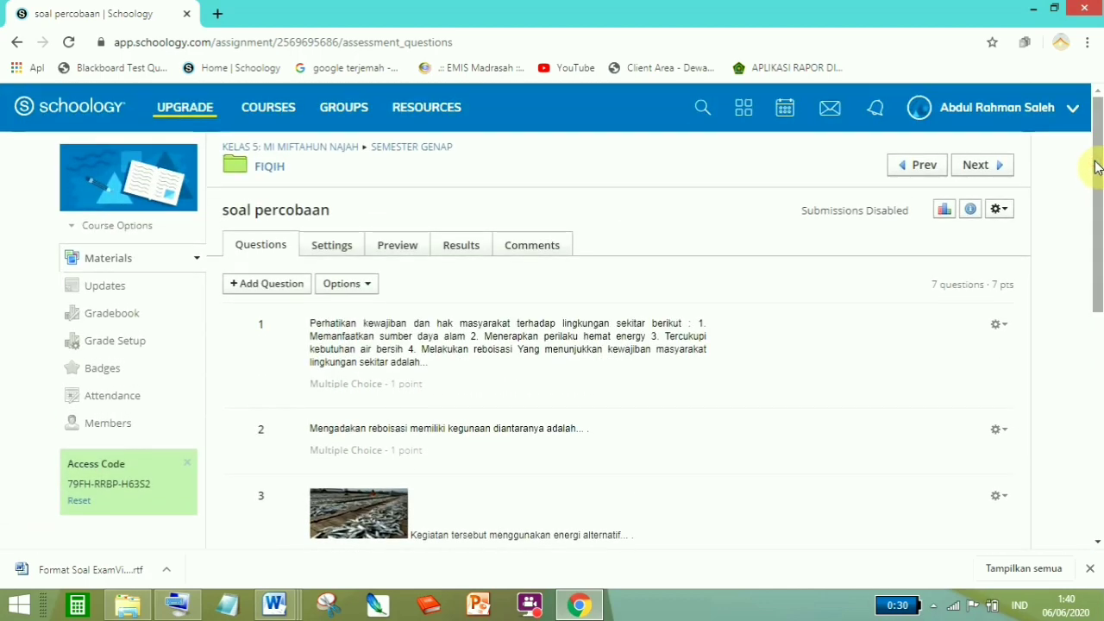